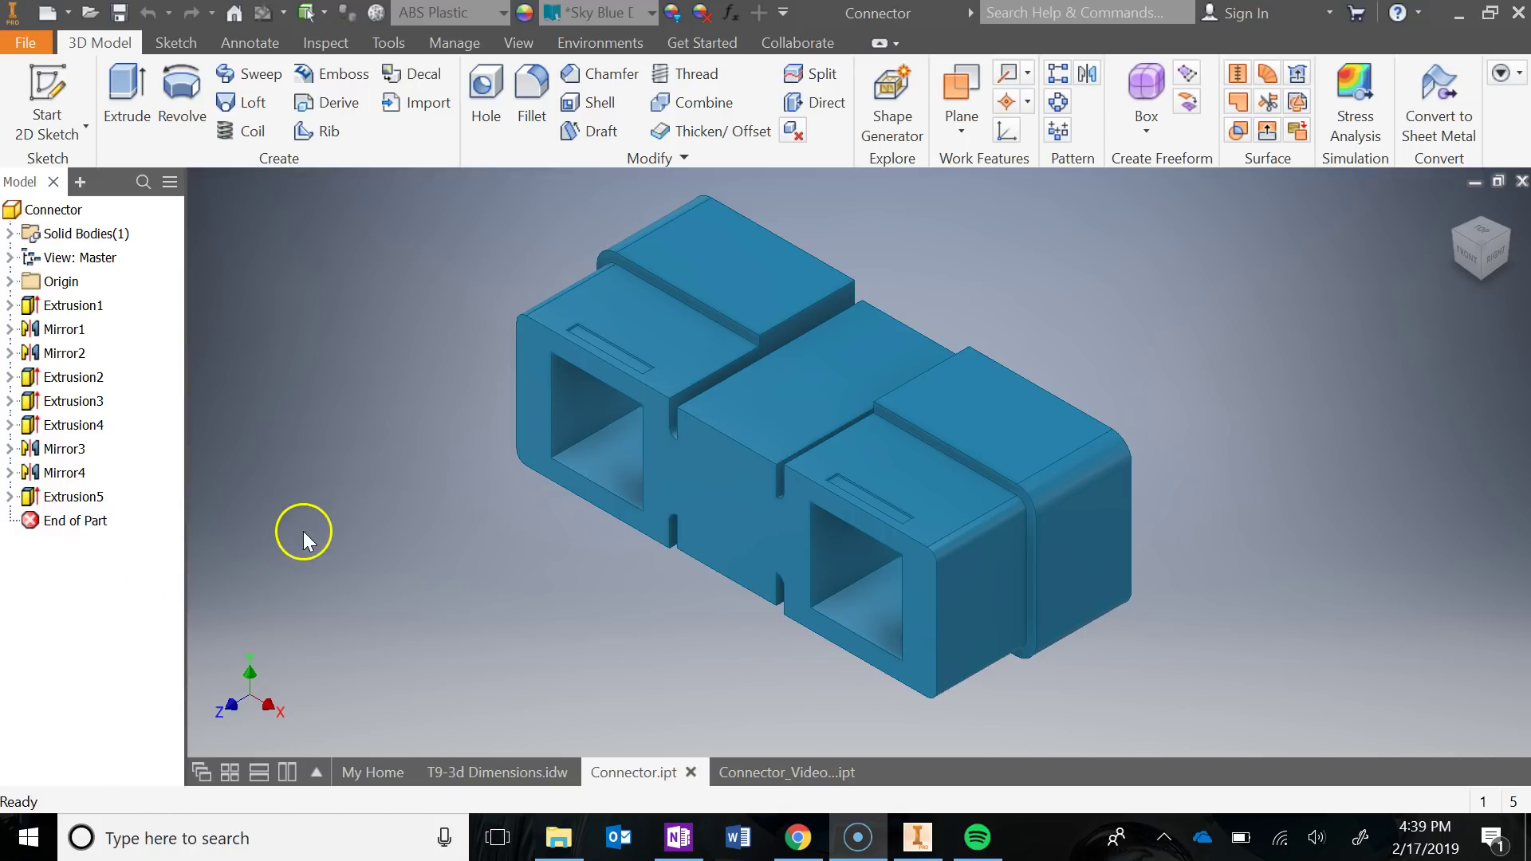
- Bring up the OneNote Connector page and scroll through its directions and the 2:1 dimensioned drawing
left_click(669, 843)
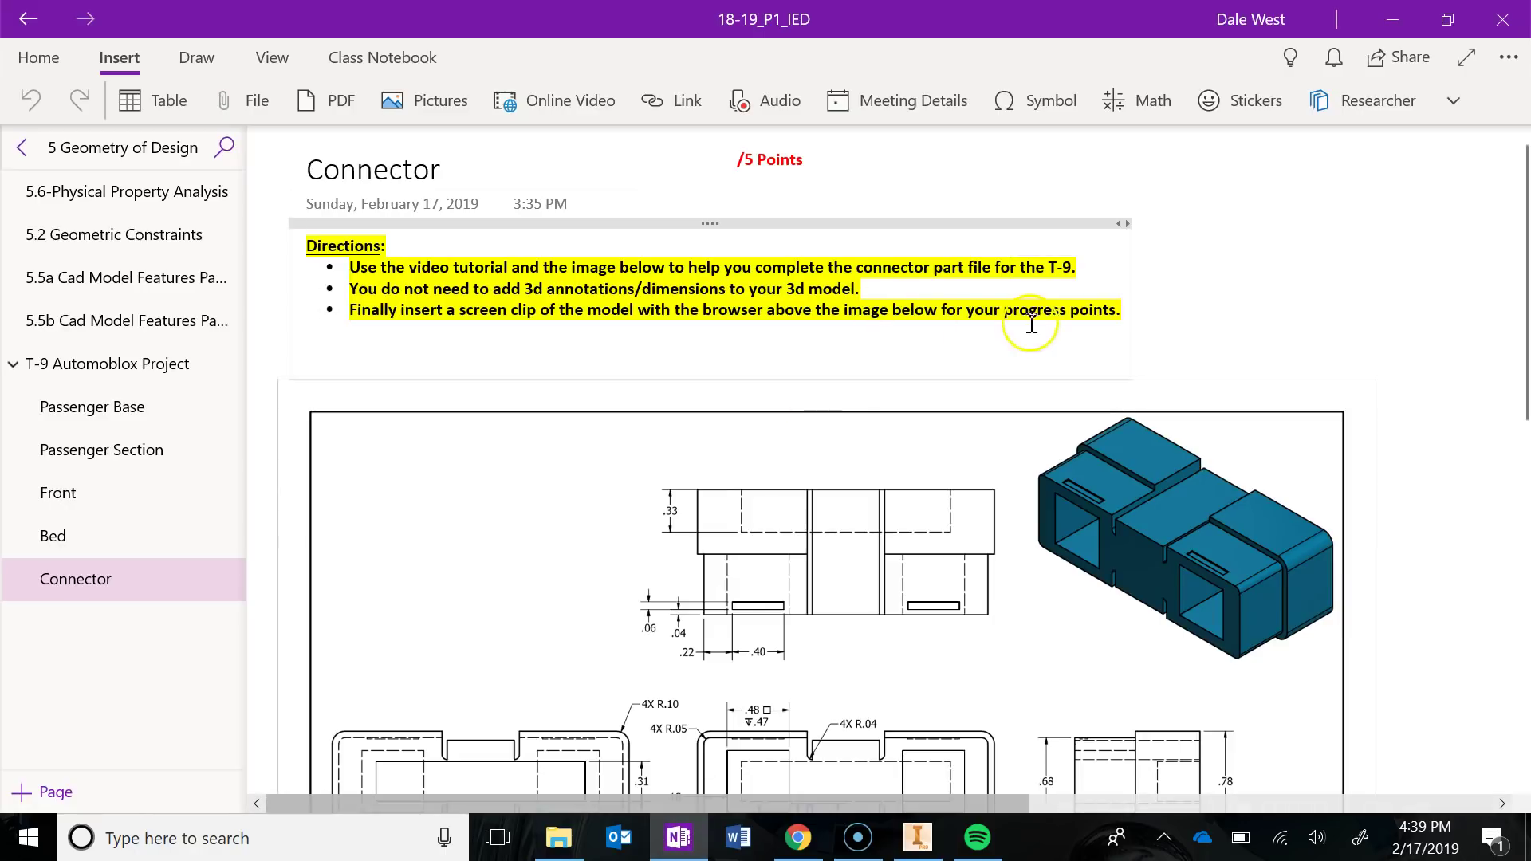
scroll(1256, 283, "down", 5)
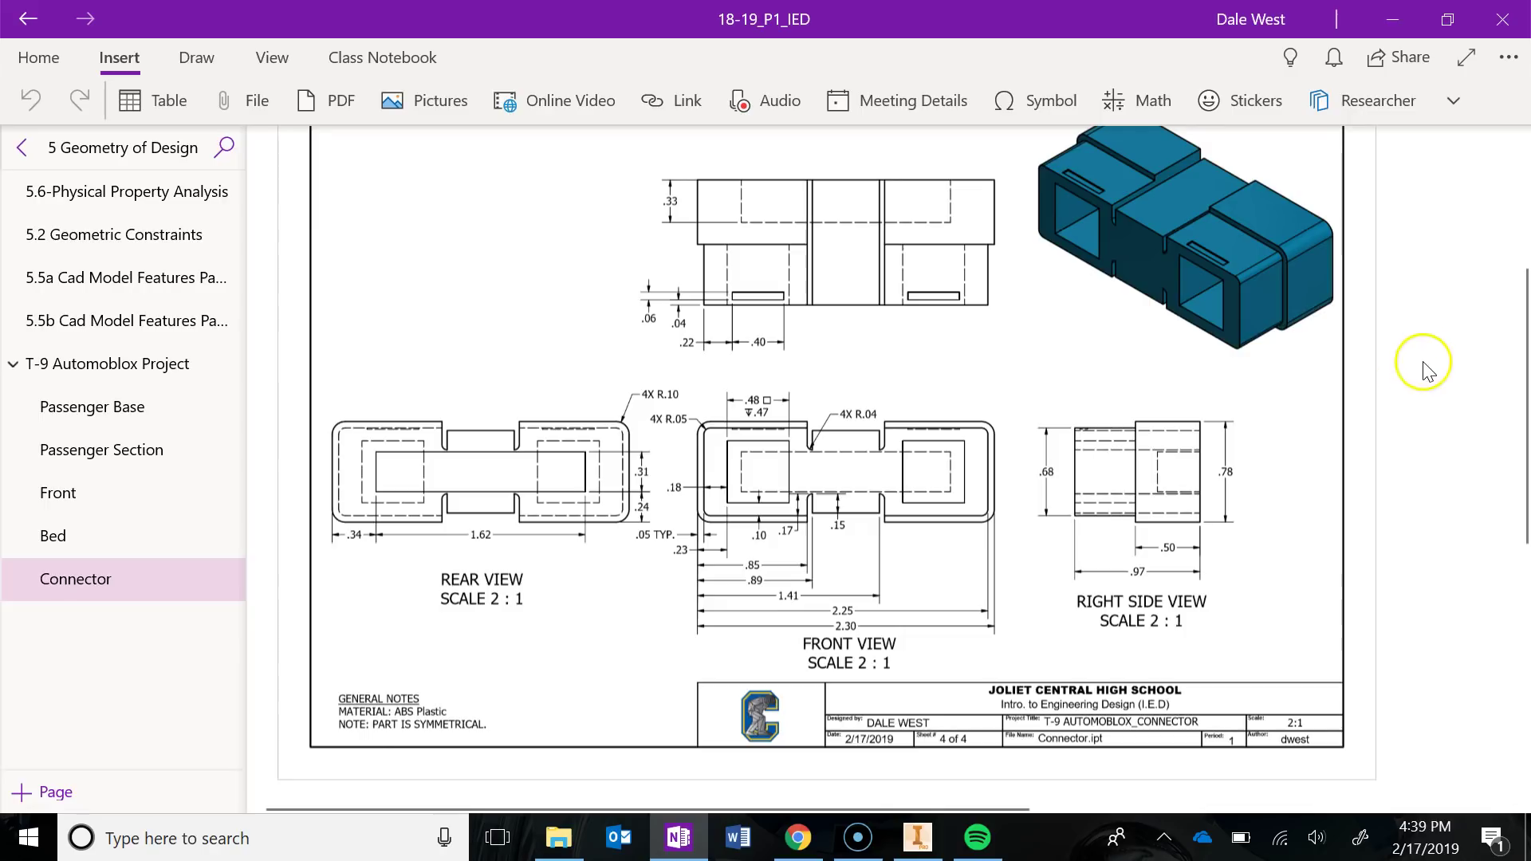
scroll(1450, 338, "up", 2)
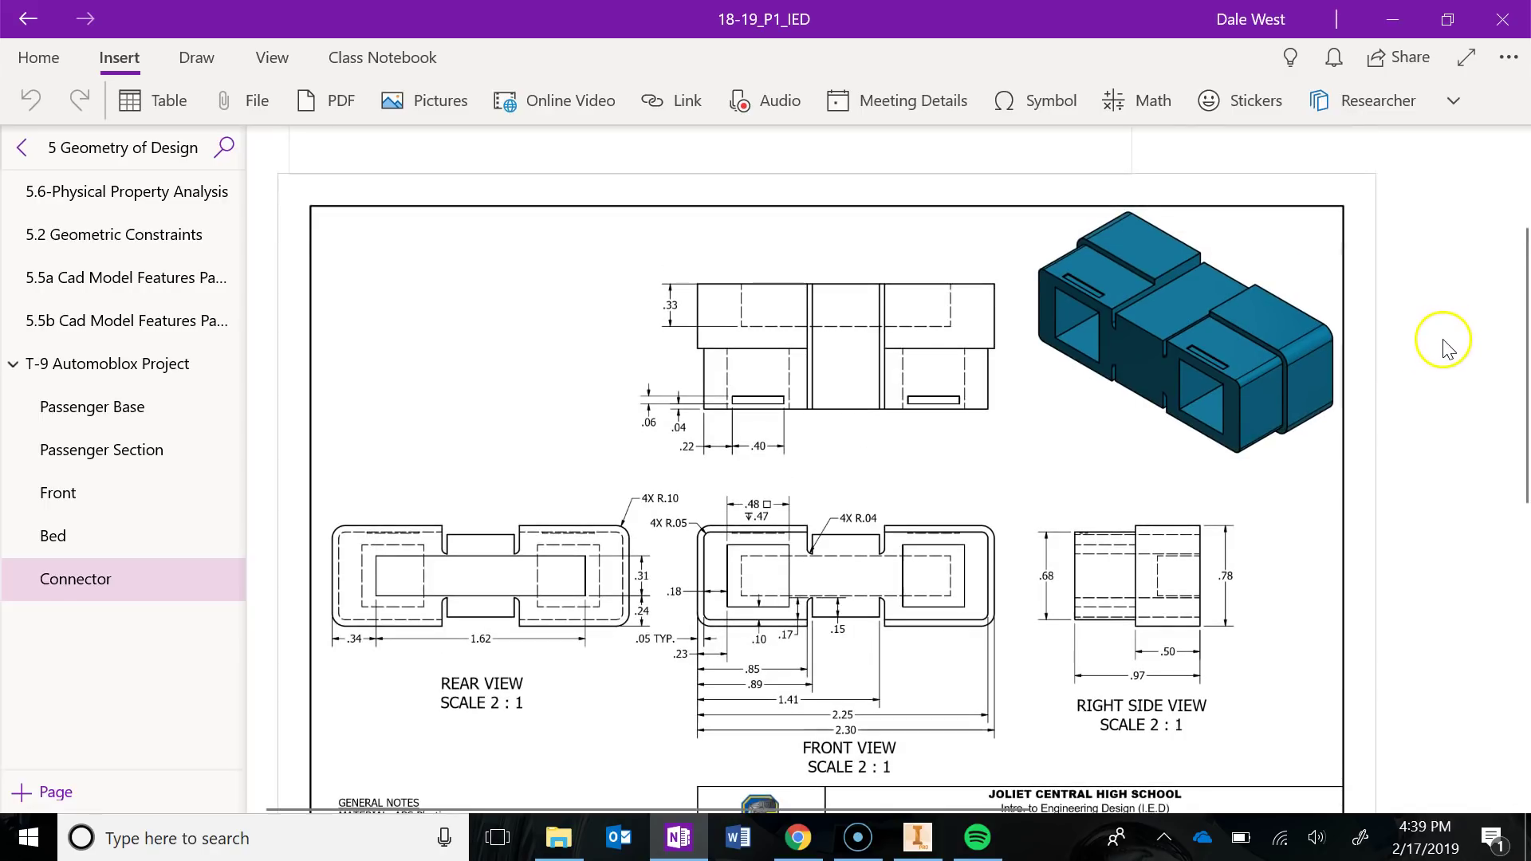
scroll(1448, 347, "down", 2)
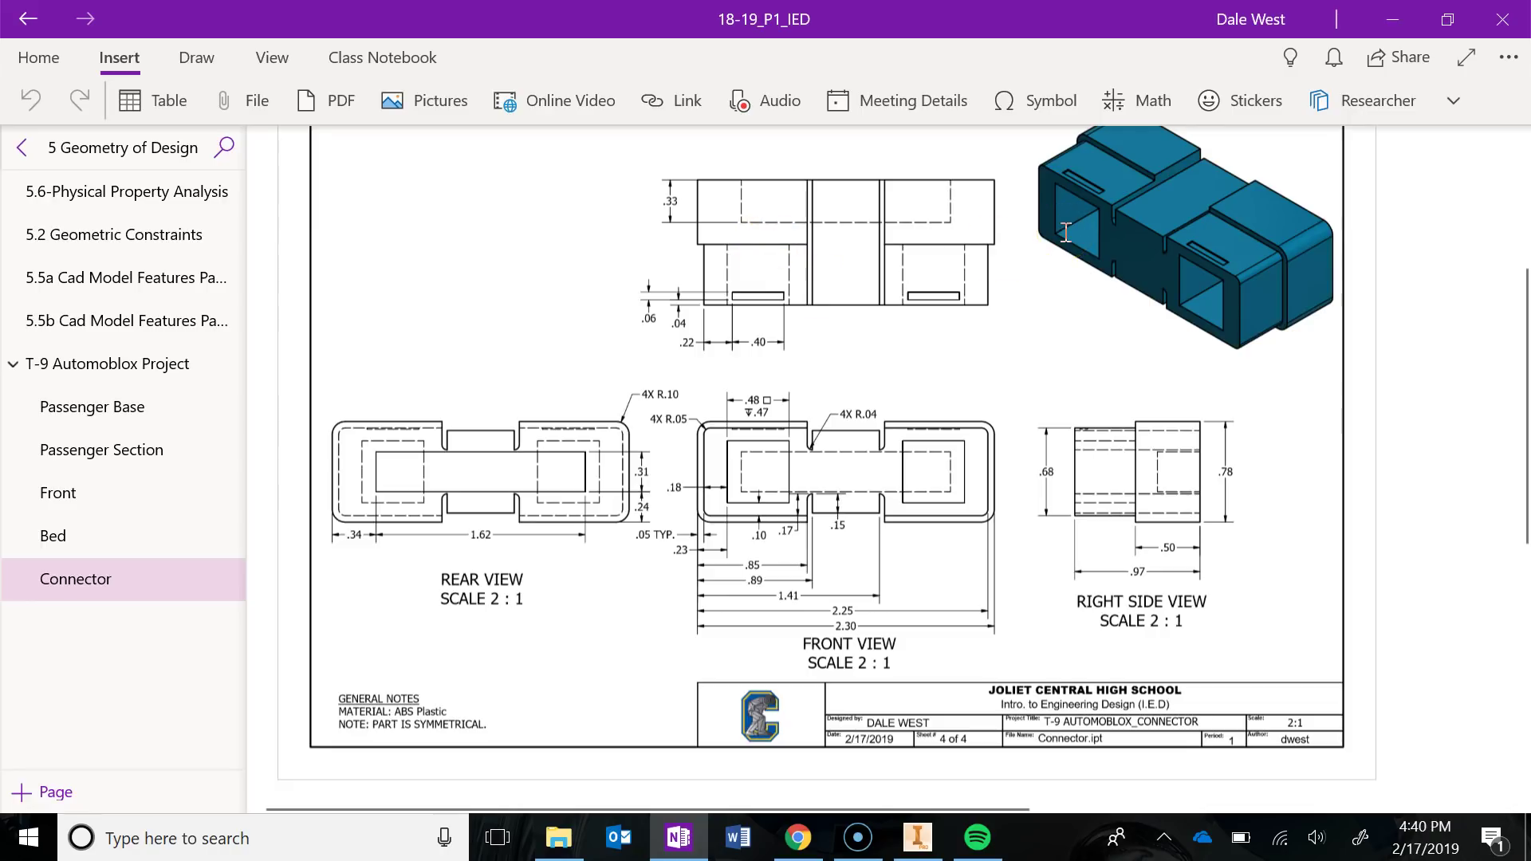
- Return to Inventor and inspect Extrusion1 and its sketch in Connector.ipt, then start a new 2D sketch
left_click(1391, 19)
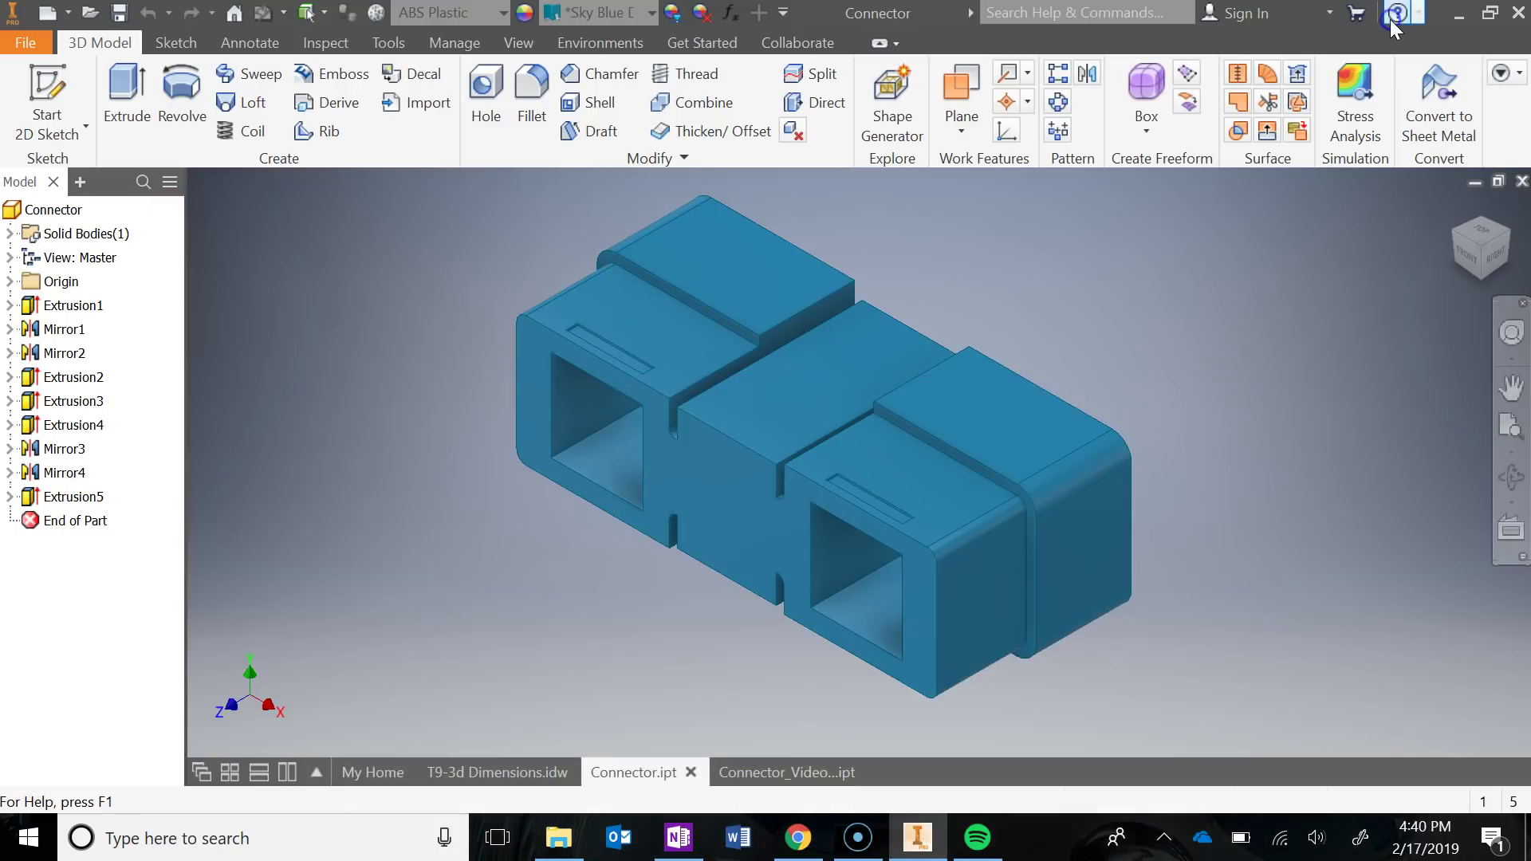
left_click(800, 772)
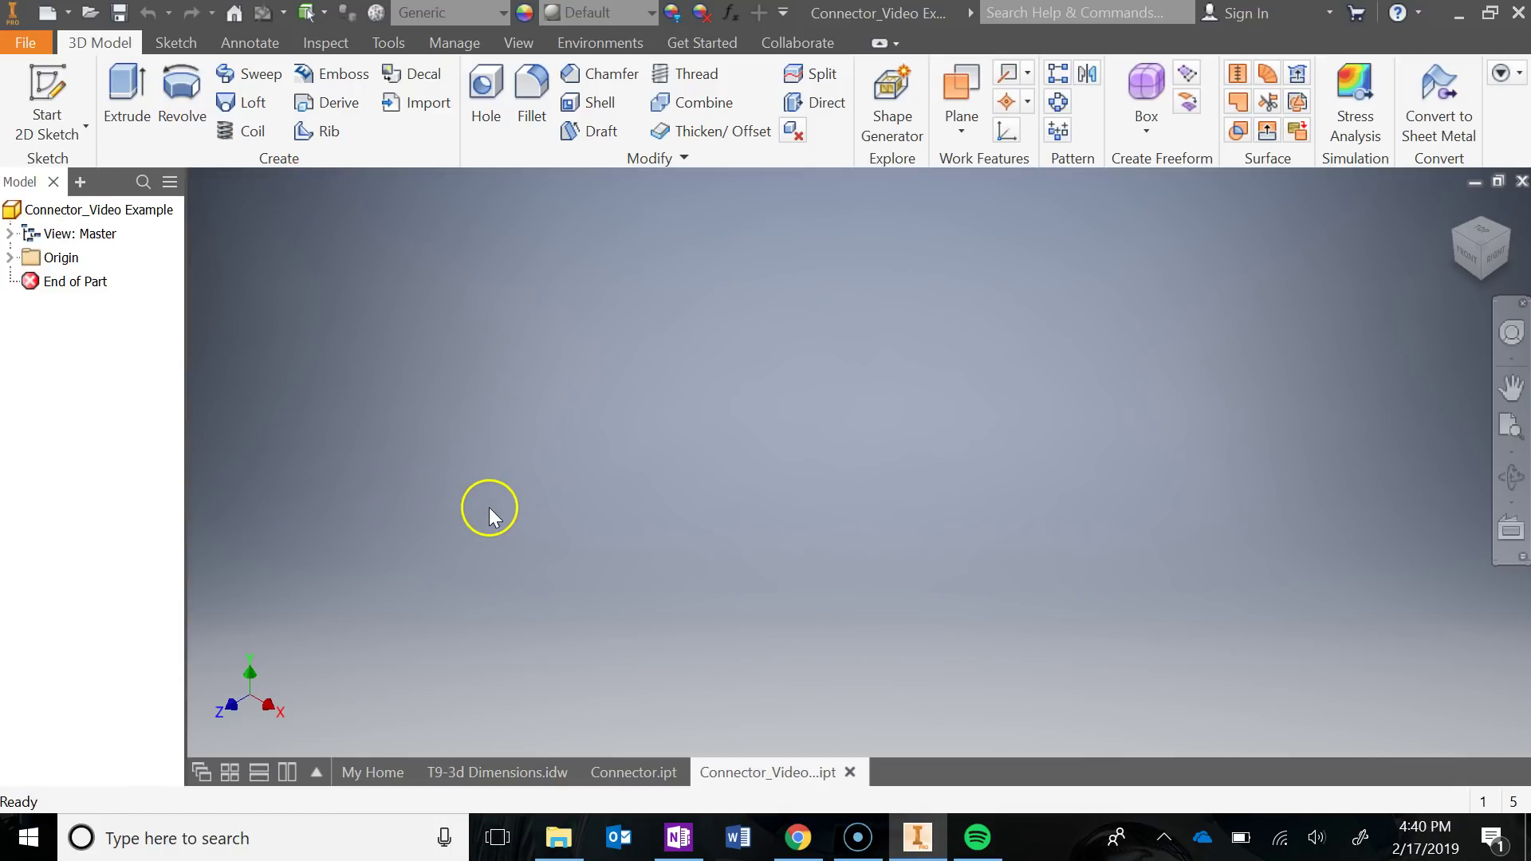
left_click(600, 770)
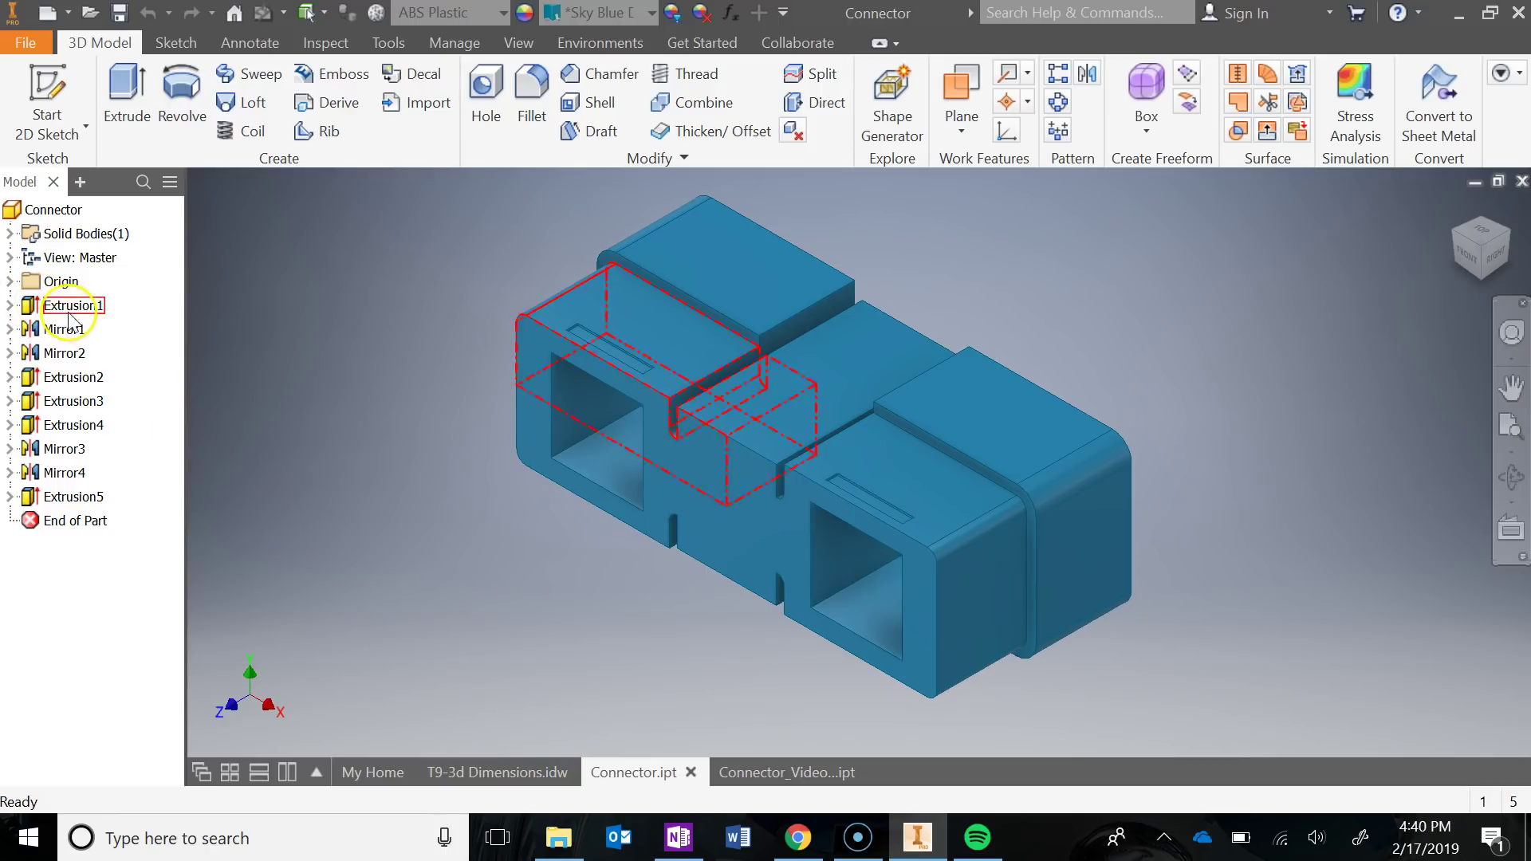
left_click(32, 307)
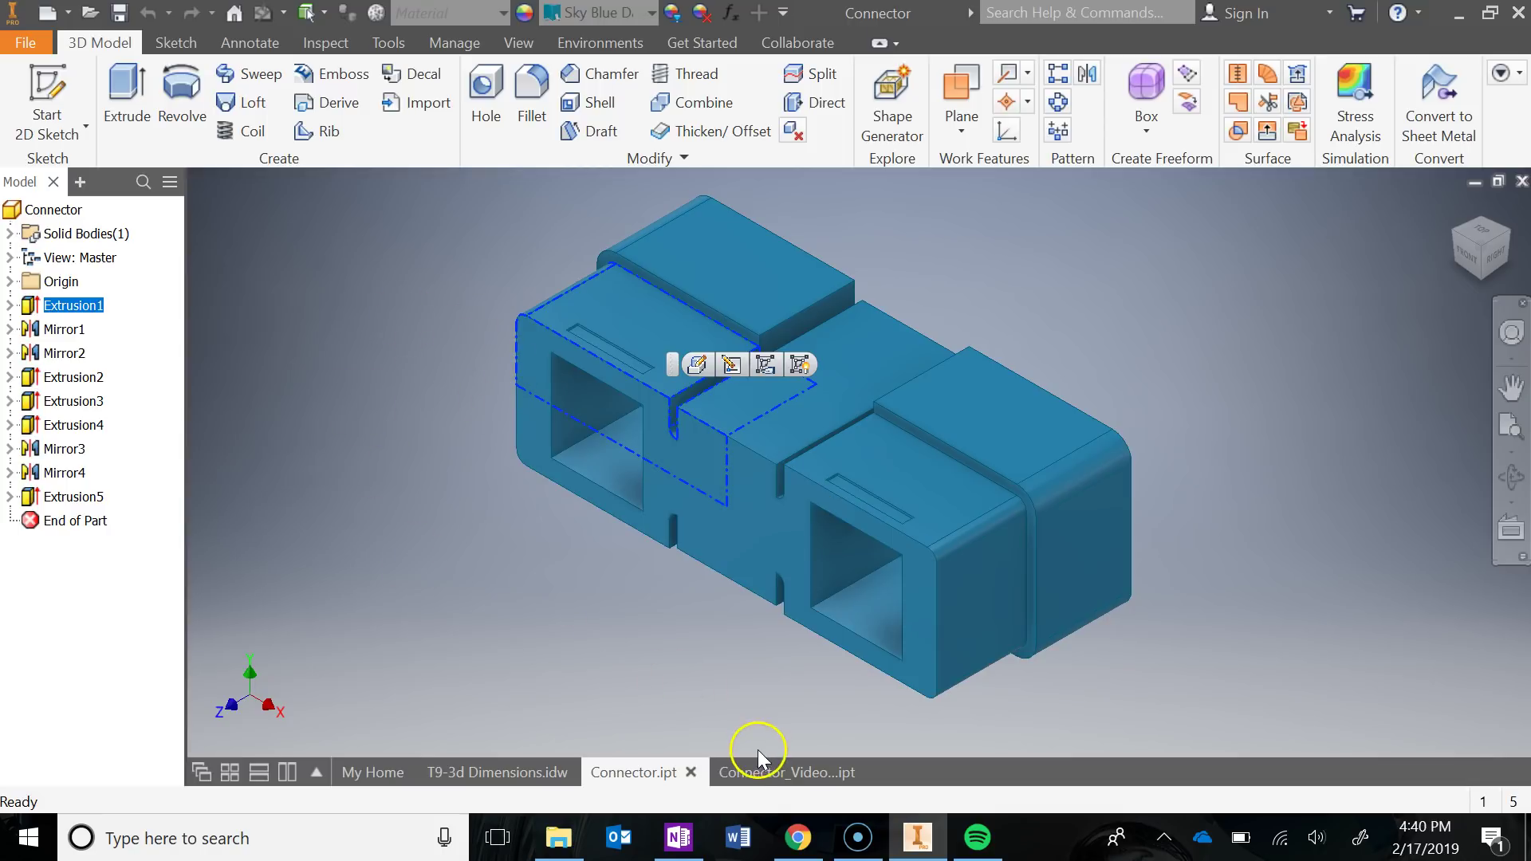
left_click(11, 306)
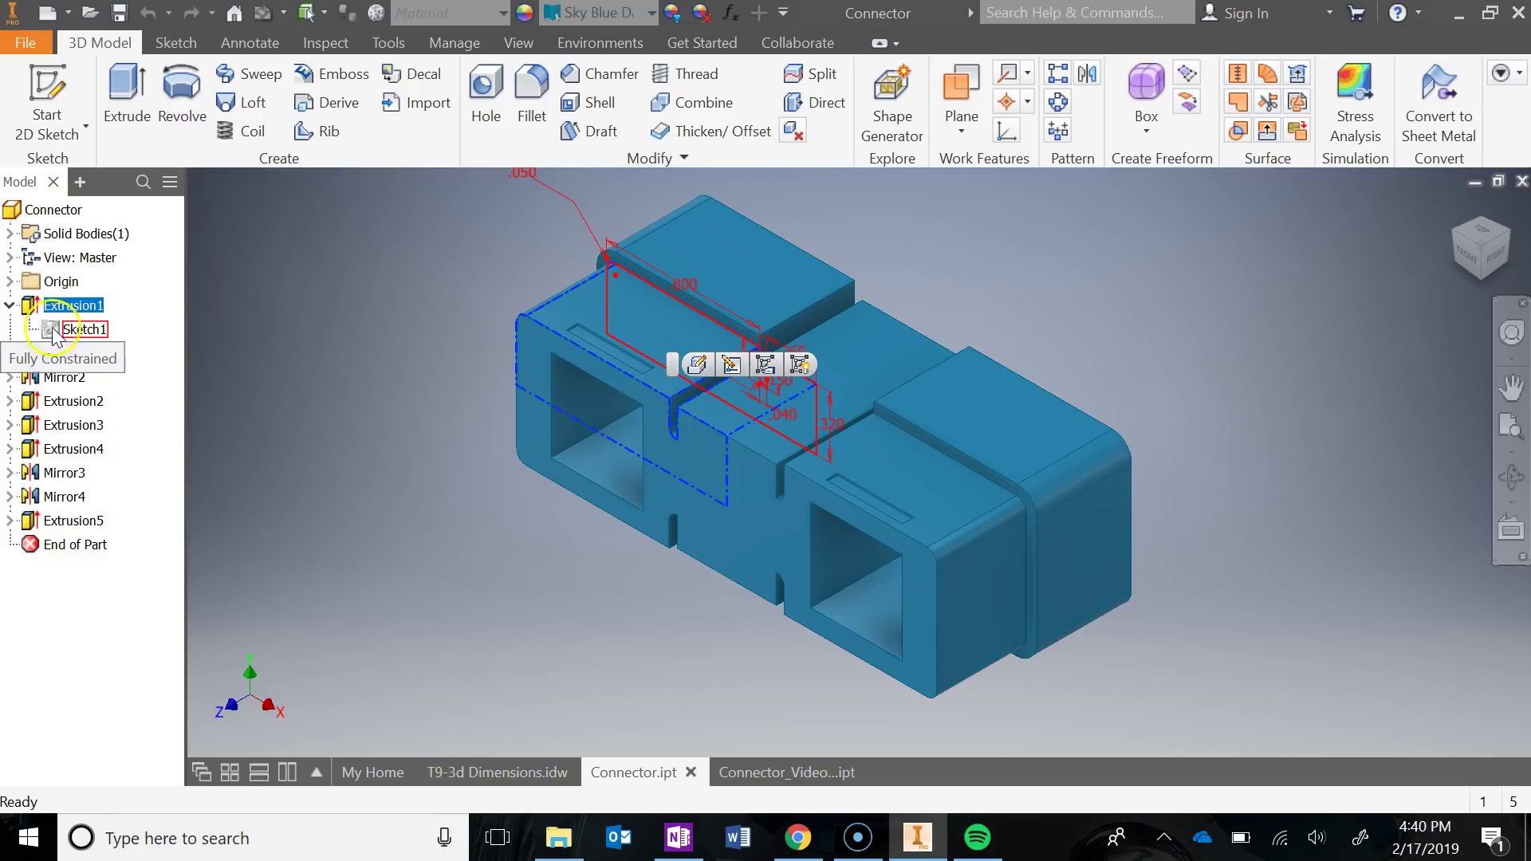
left_click(70, 88)
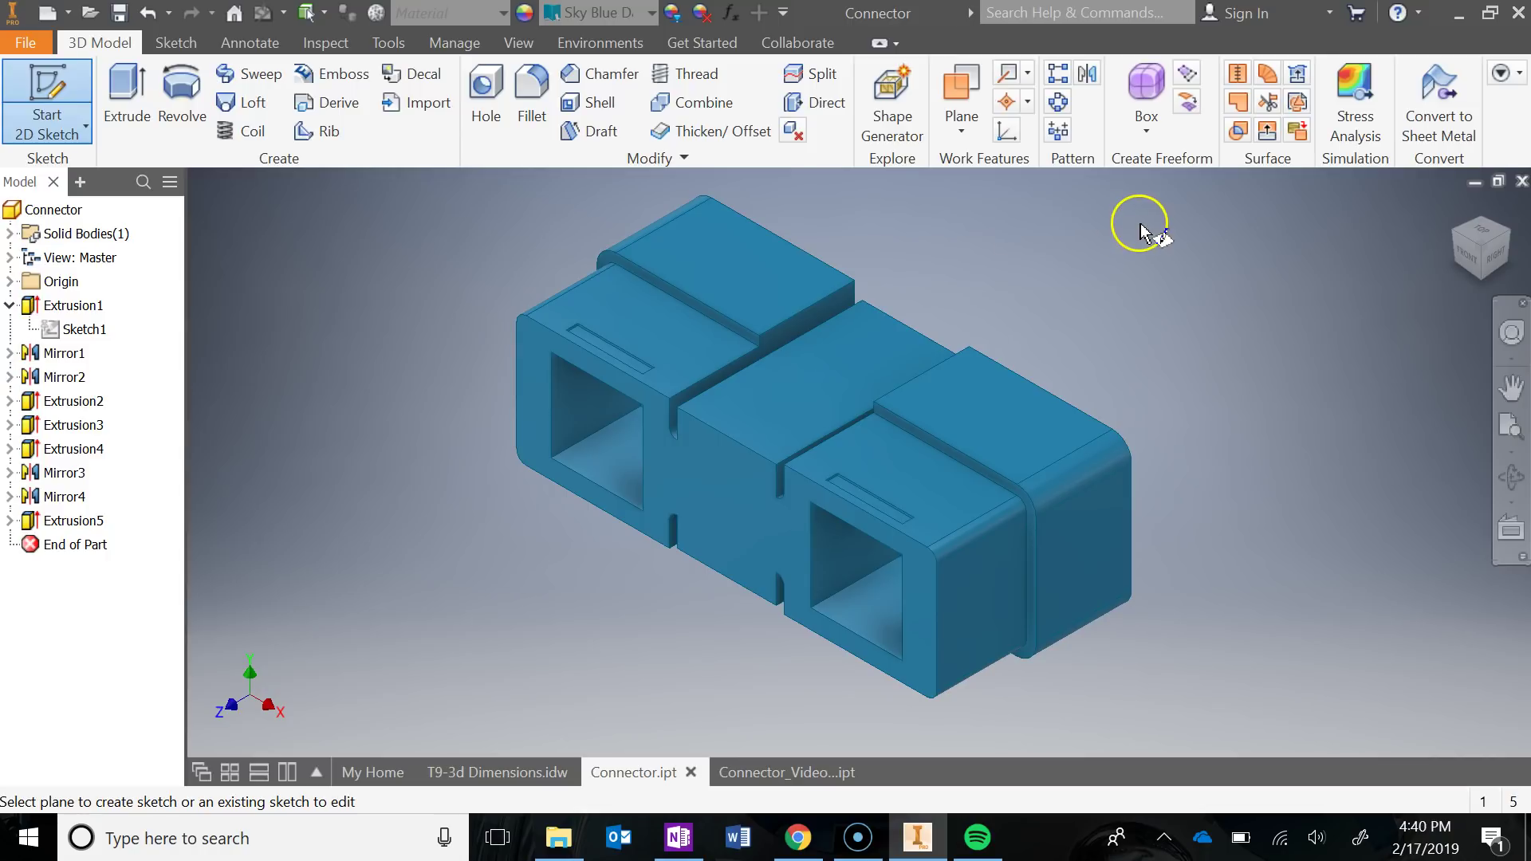
- Start a 2D sketch on the XY plane of the empty Connector_Video part
left_click(785, 773)
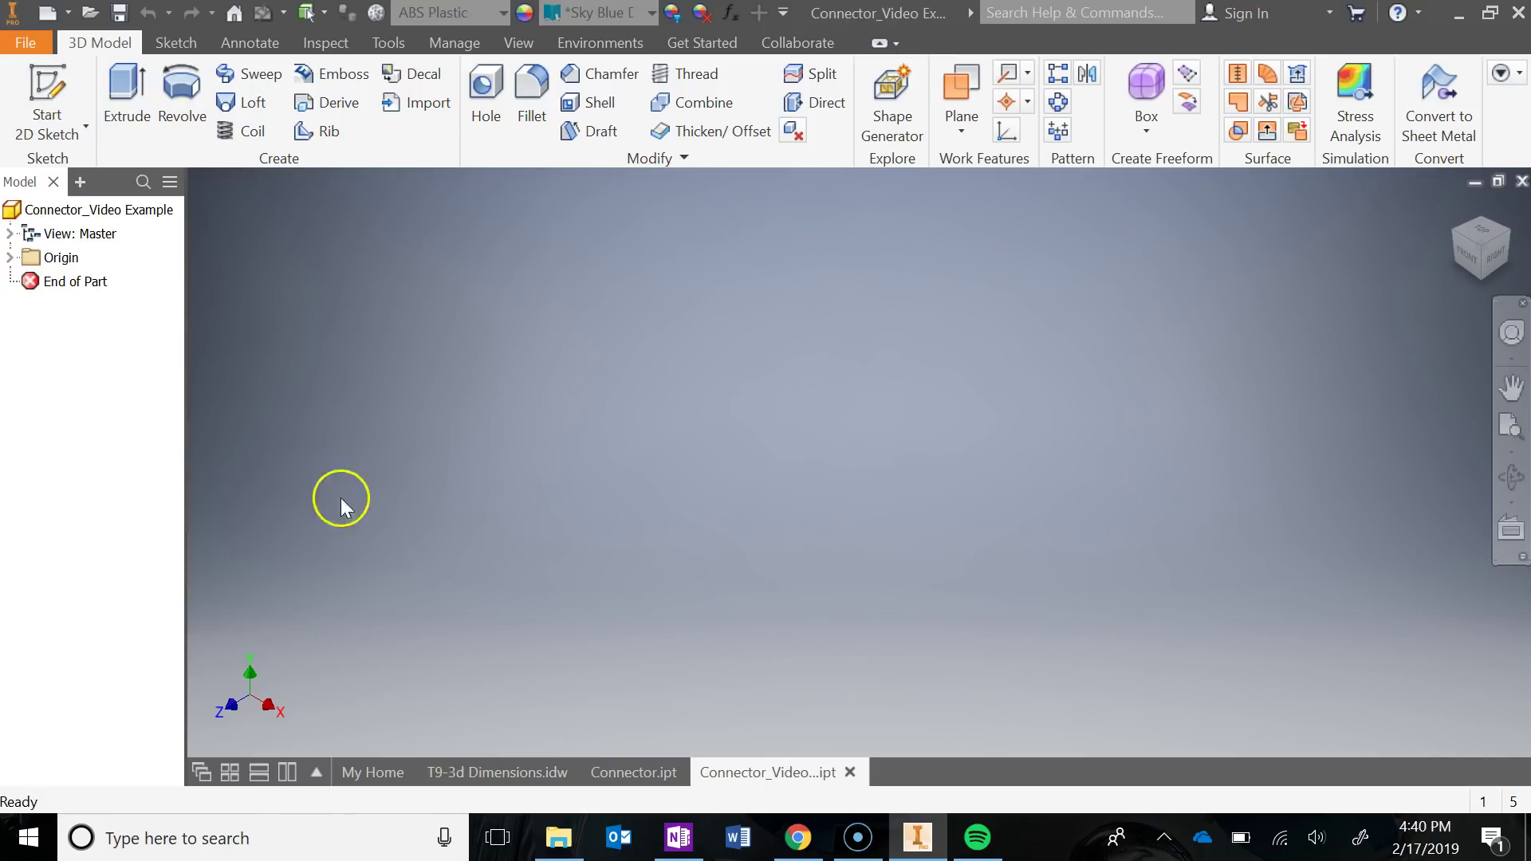
left_click(24, 71)
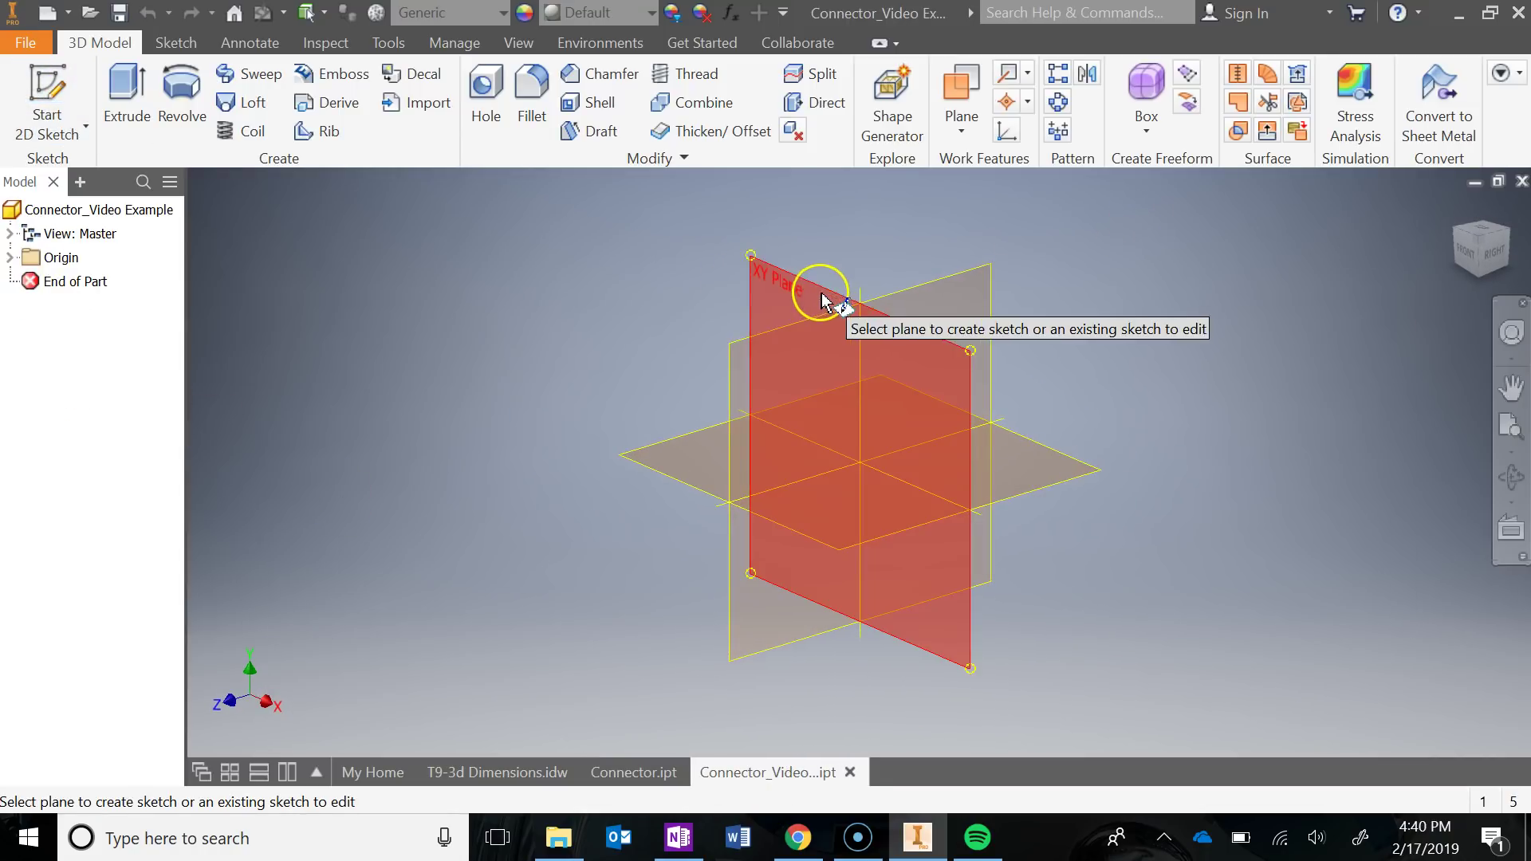
left_click(821, 290)
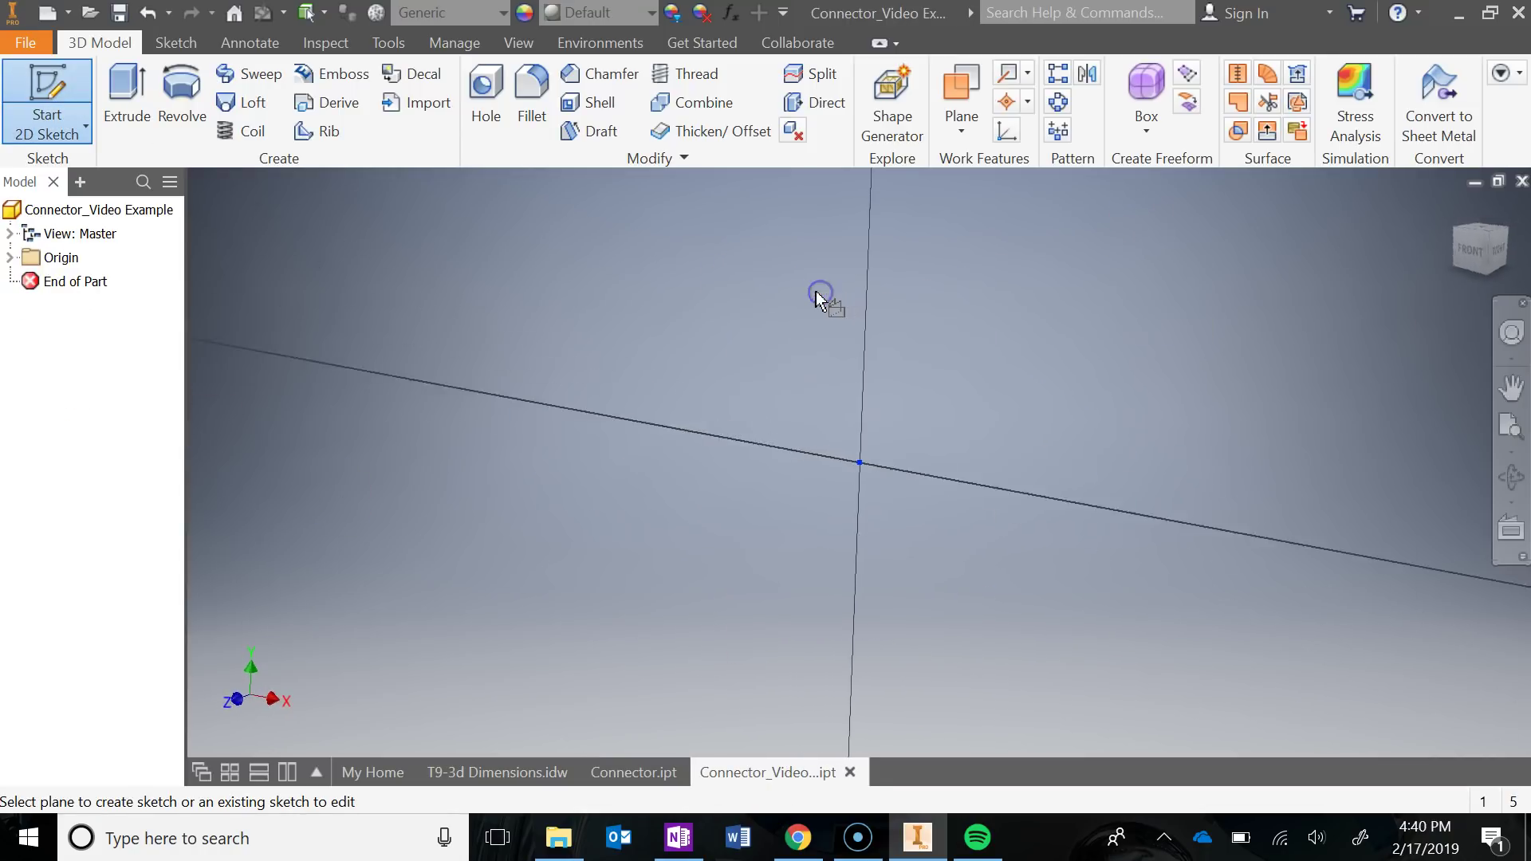
- Open Sketch1 in Connector.ipt to read its .800, .260 and .320 profile dimensions
left_click(632, 774)
double_click(53, 332)
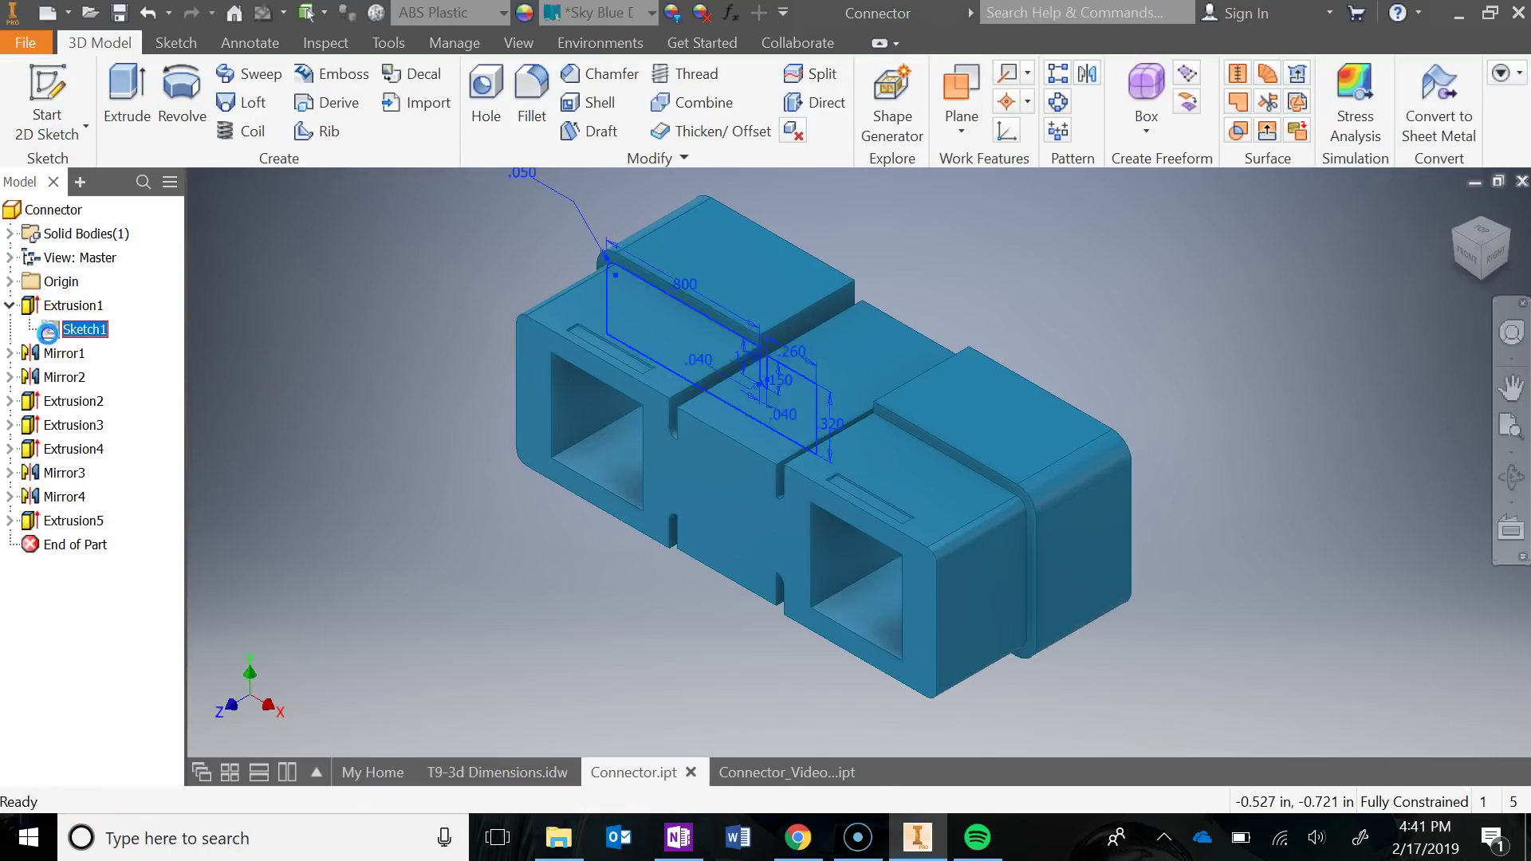
scroll(1036, 381, "down", 3)
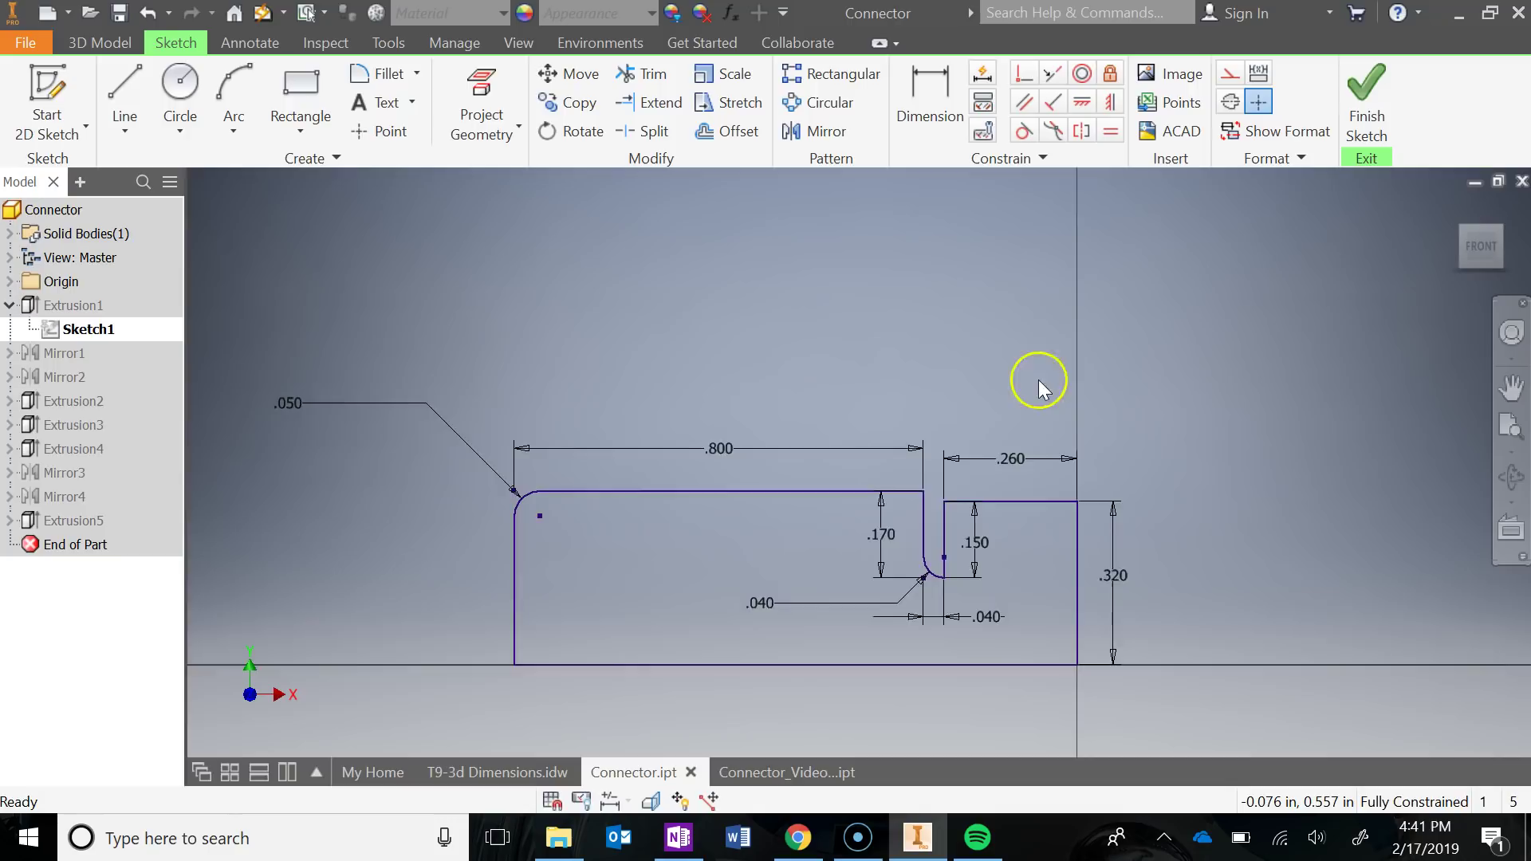
middle_click_drag(1038, 380, 1069, 266)
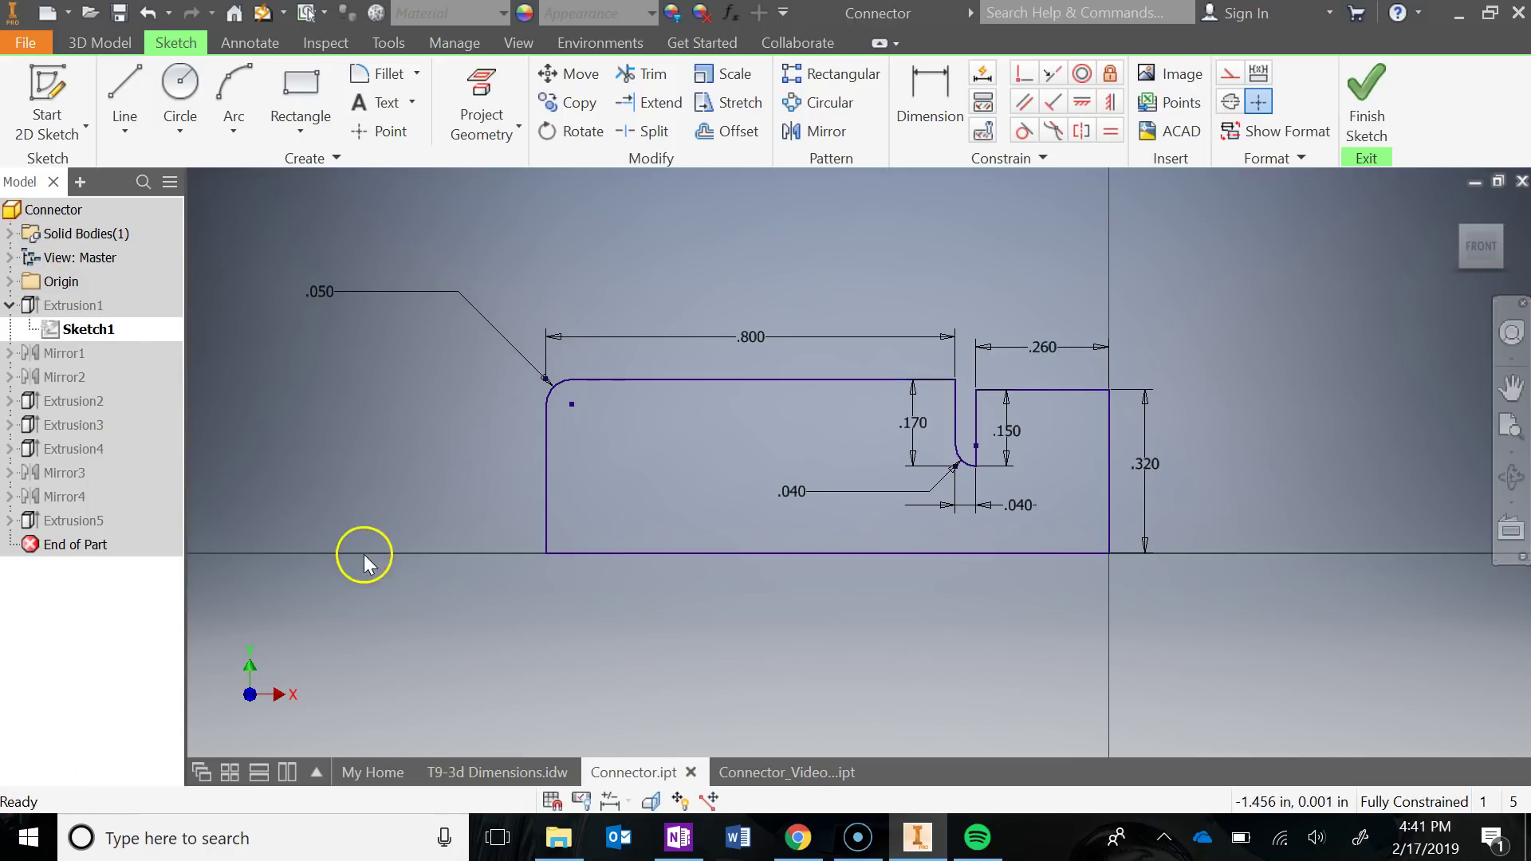
left_click(1366, 106)
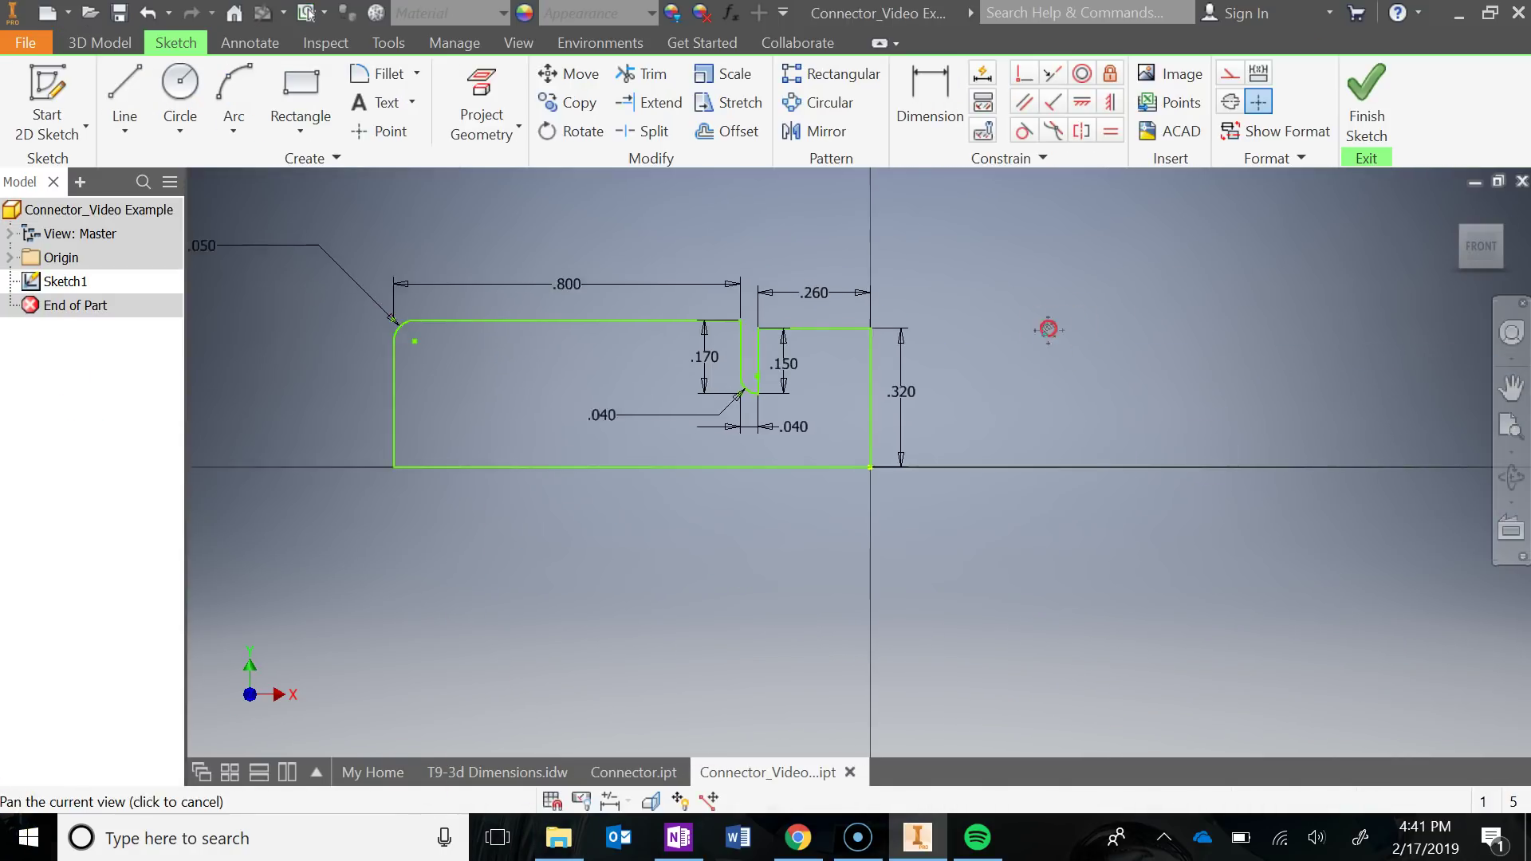
- Finish the Connector_Video profile sketch dimensioned .800, .260, .320, .170, .150 and .040
middle_click_drag(1050, 329, 1179, 375)
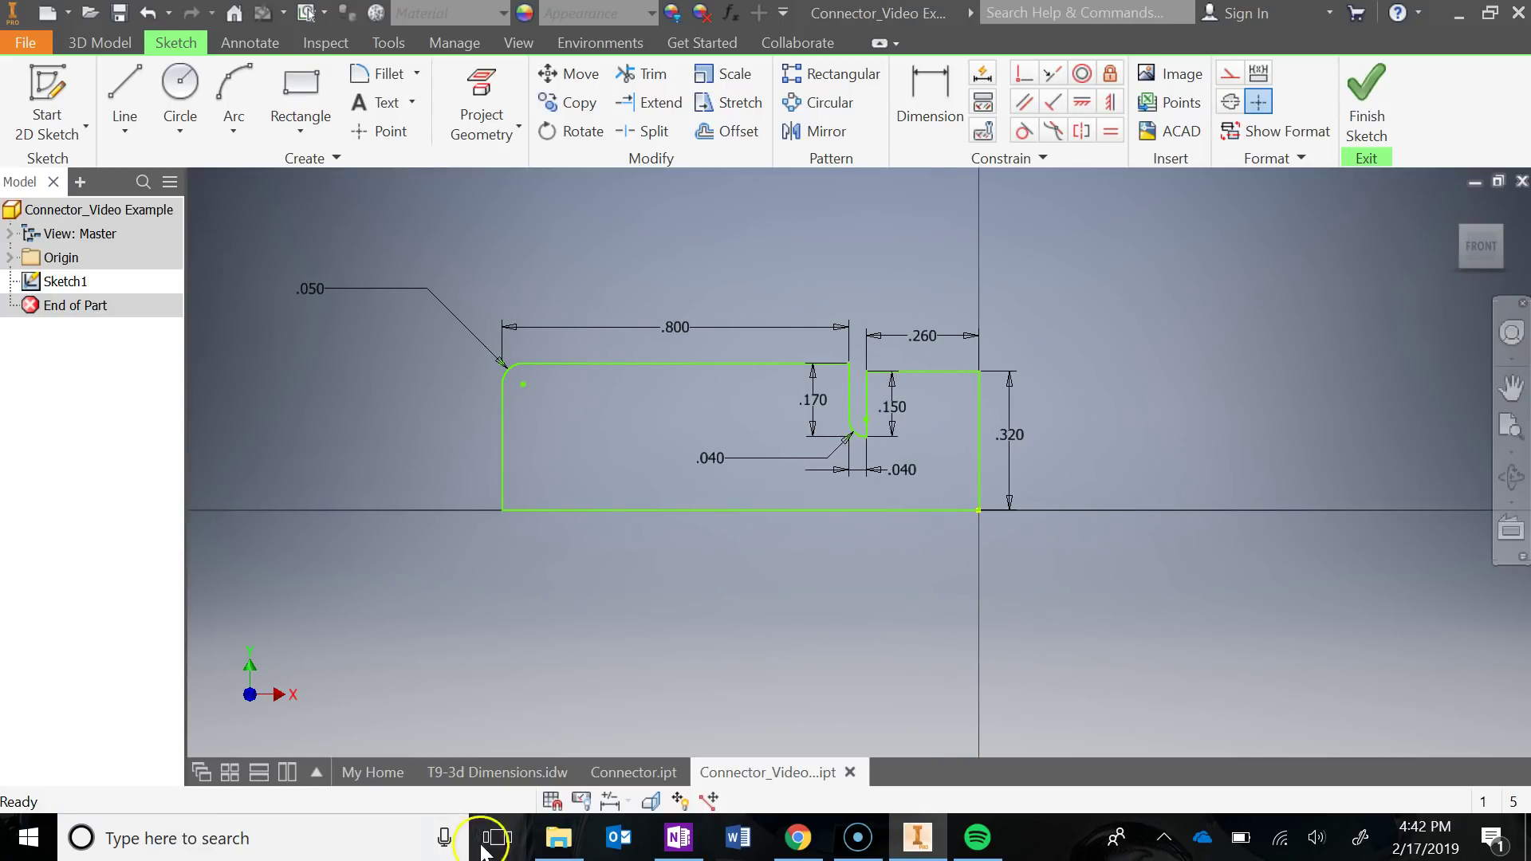
left_click(606, 773)
left_click(745, 771)
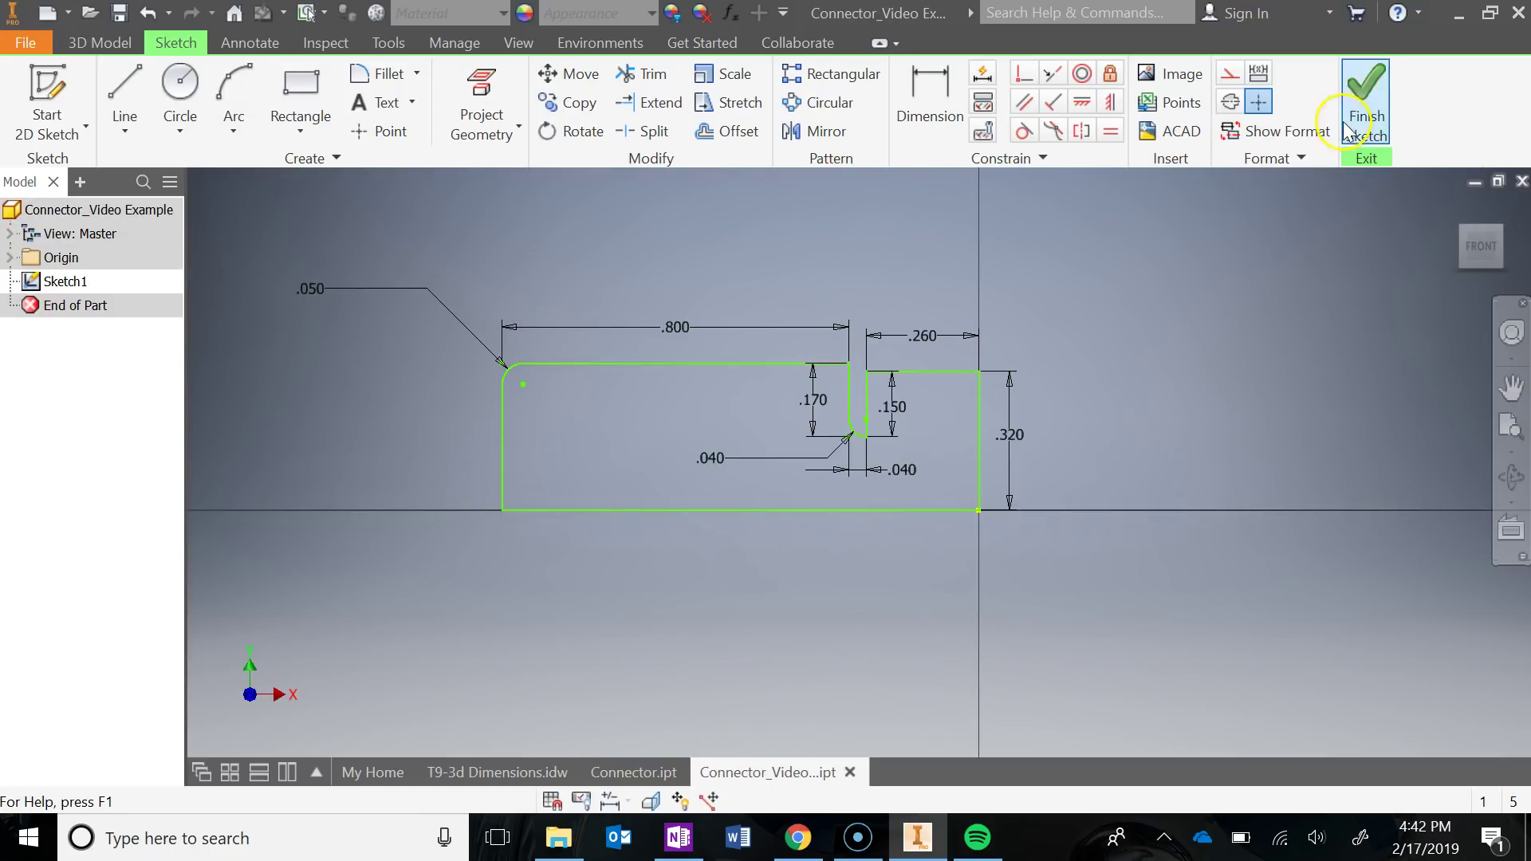
left_click(1367, 104)
- Extrude the slotted profile .47 in the flipped direction to create Extrusion1
middle_click_drag(1056, 356, 1103, 504)
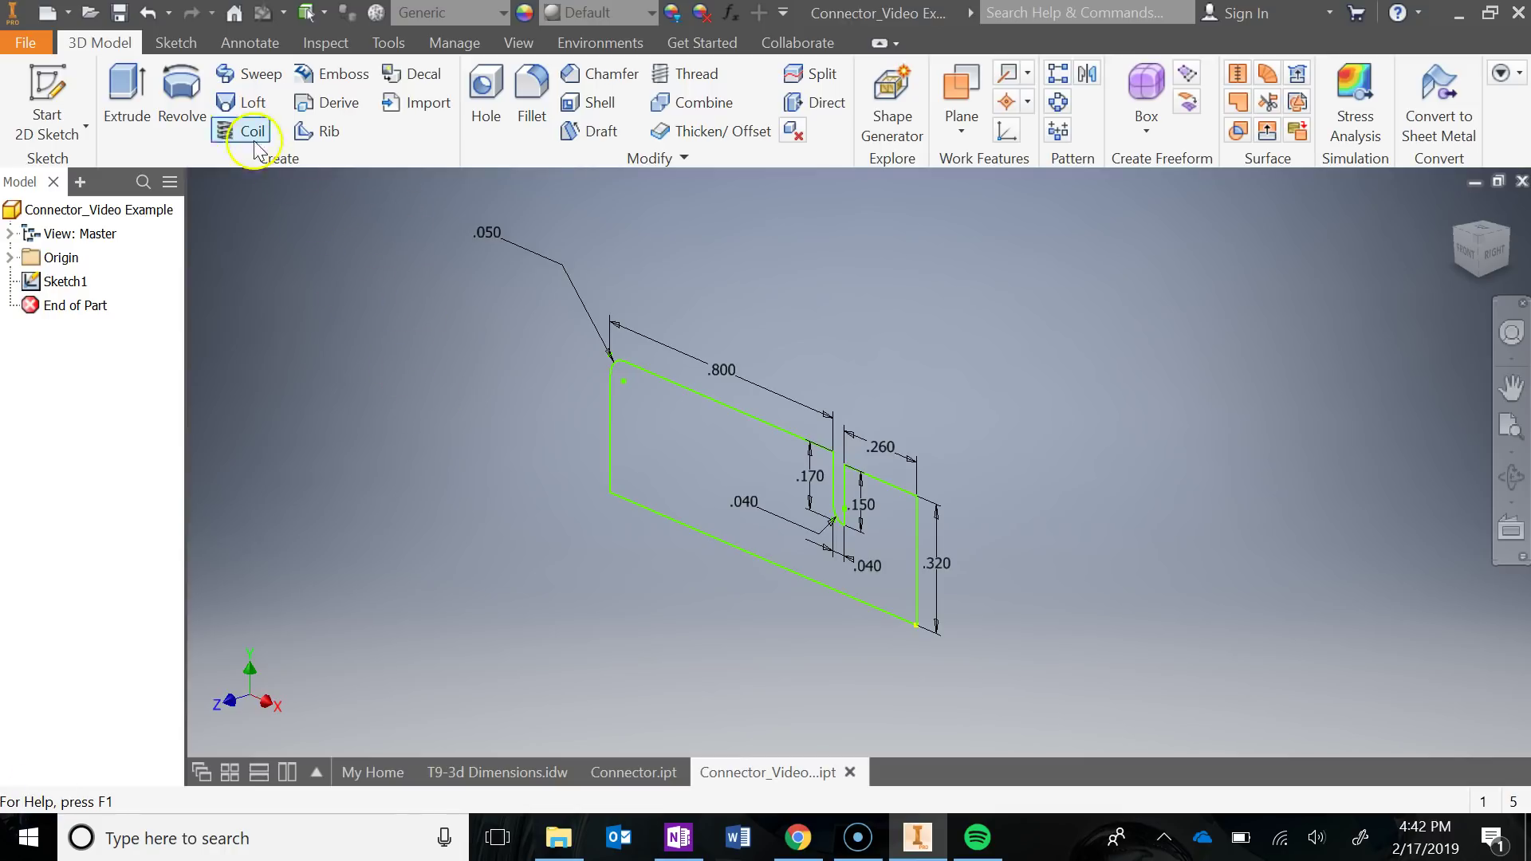
left_click(126, 90)
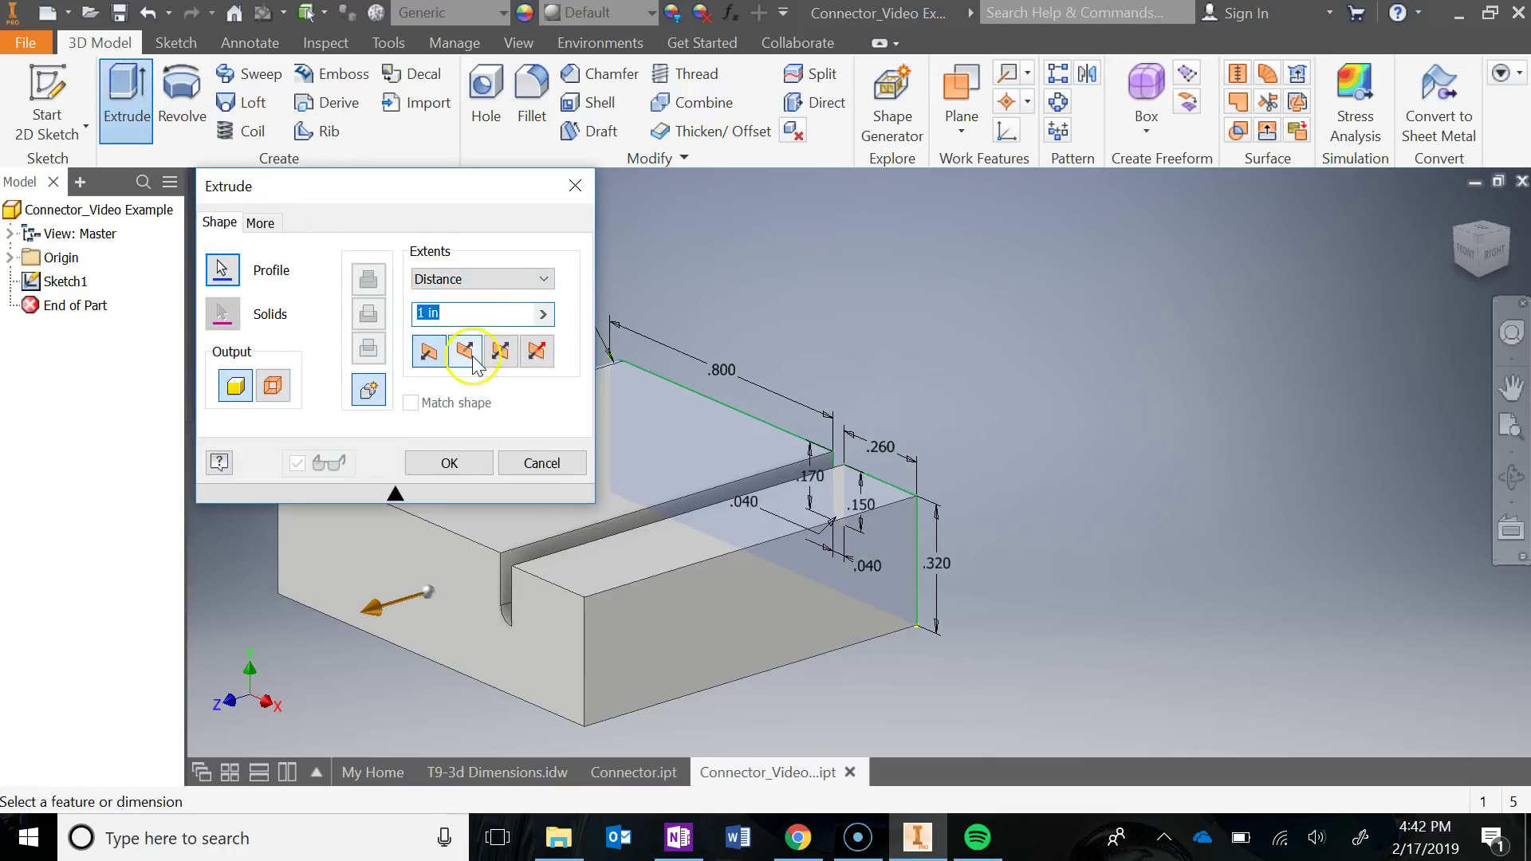
left_click(465, 350)
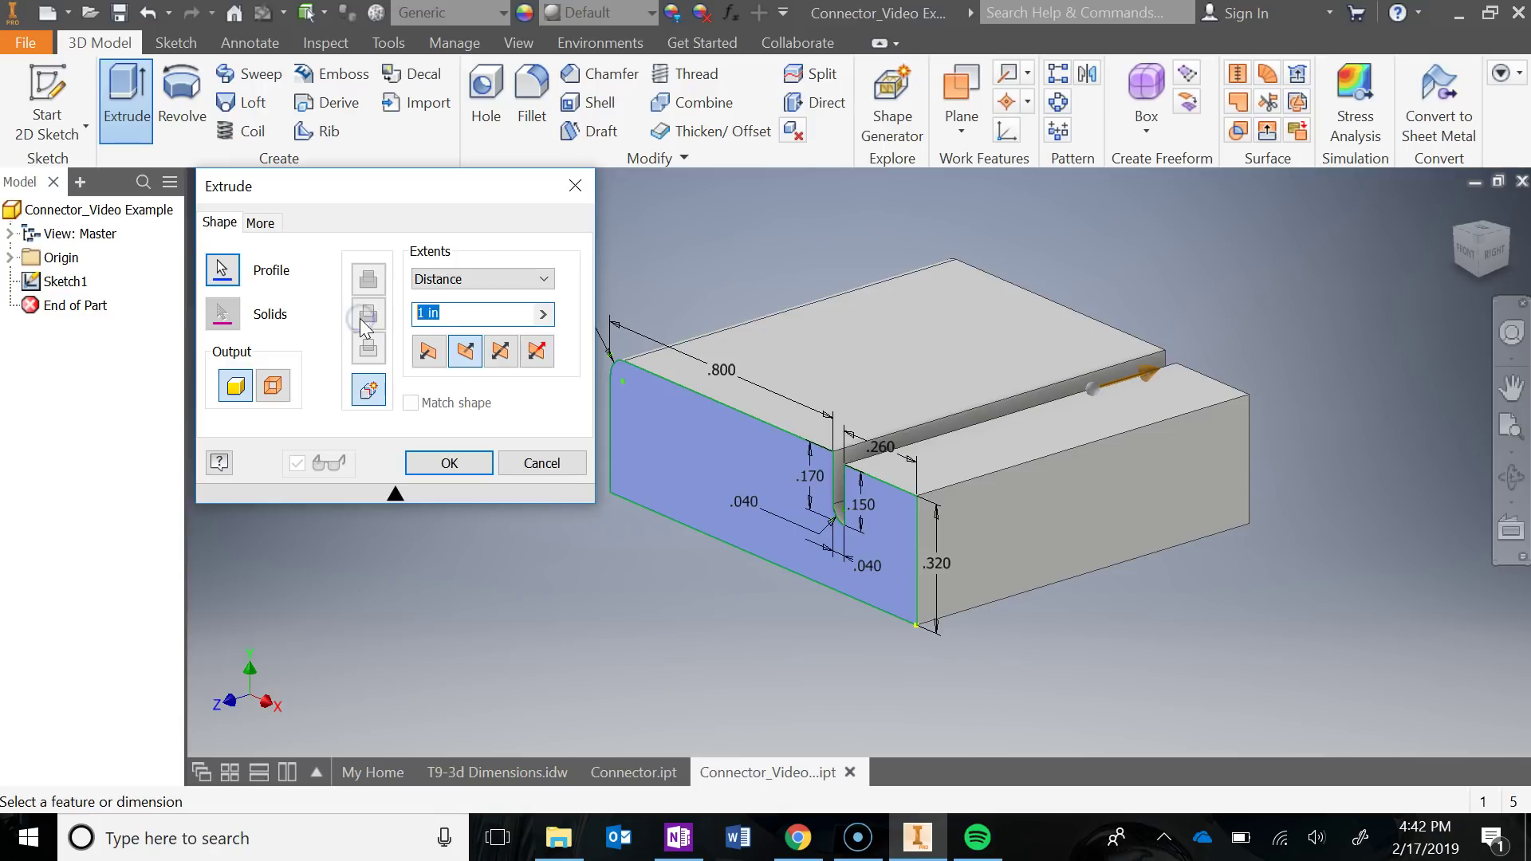
type(".47")
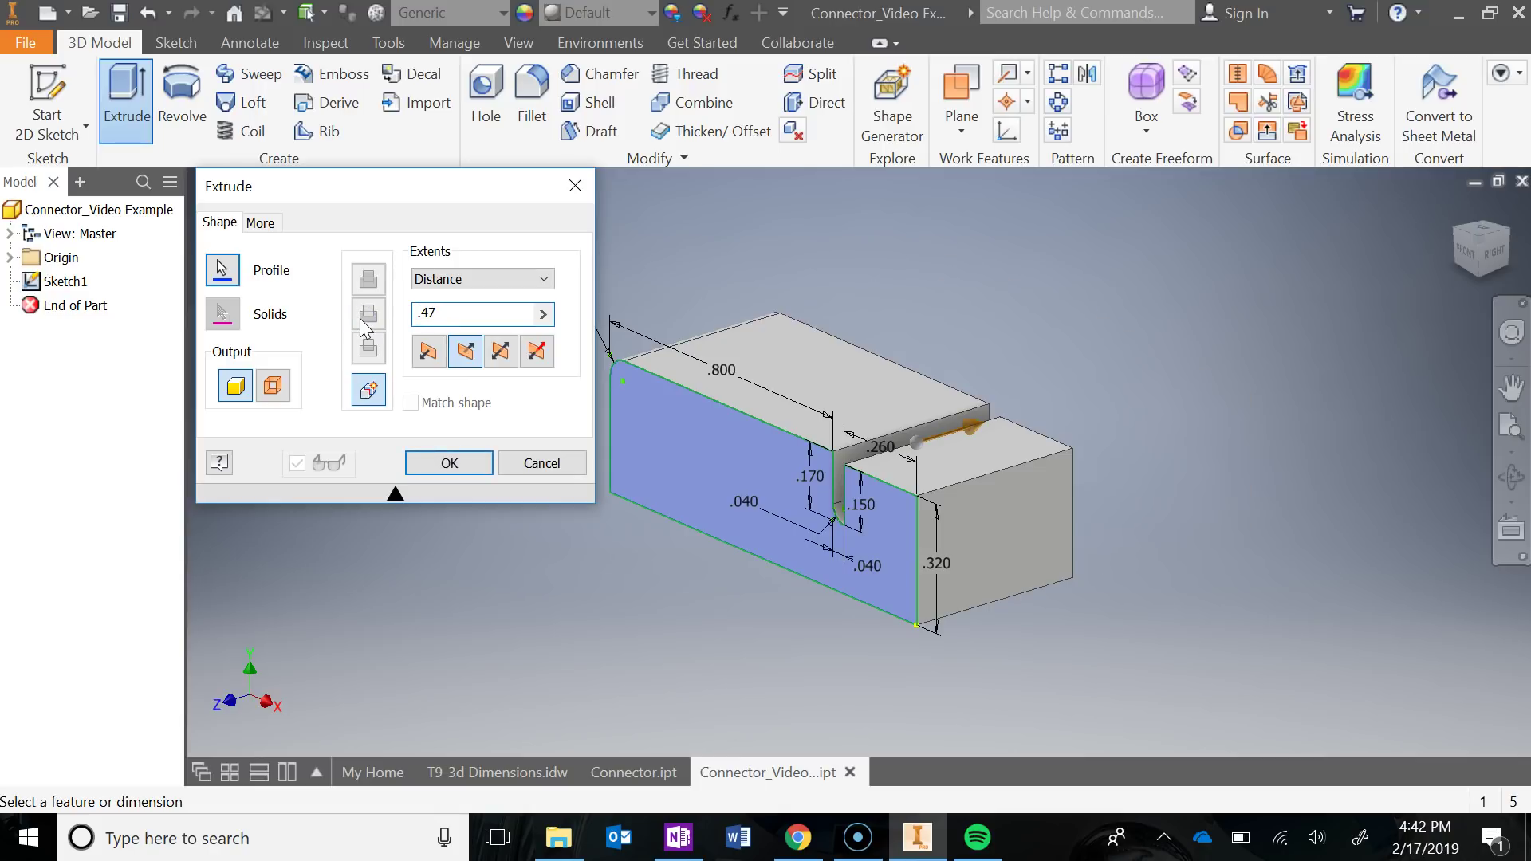
key("Return")
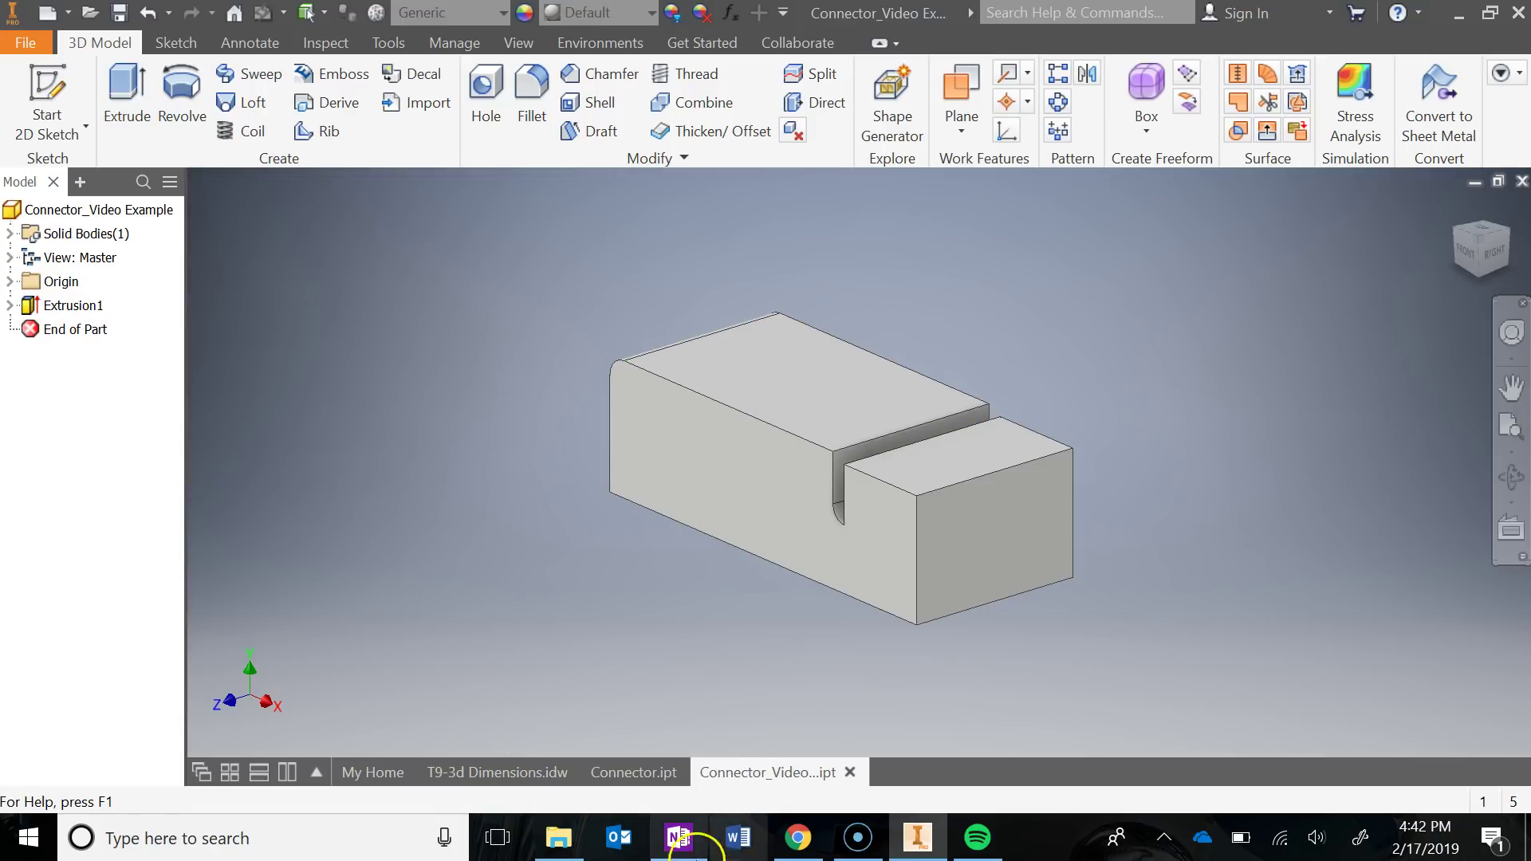
- Mirror Extrusion1 about the block's square end face, creating Mirror1
middle_click_drag(1054, 592, 1023, 541)
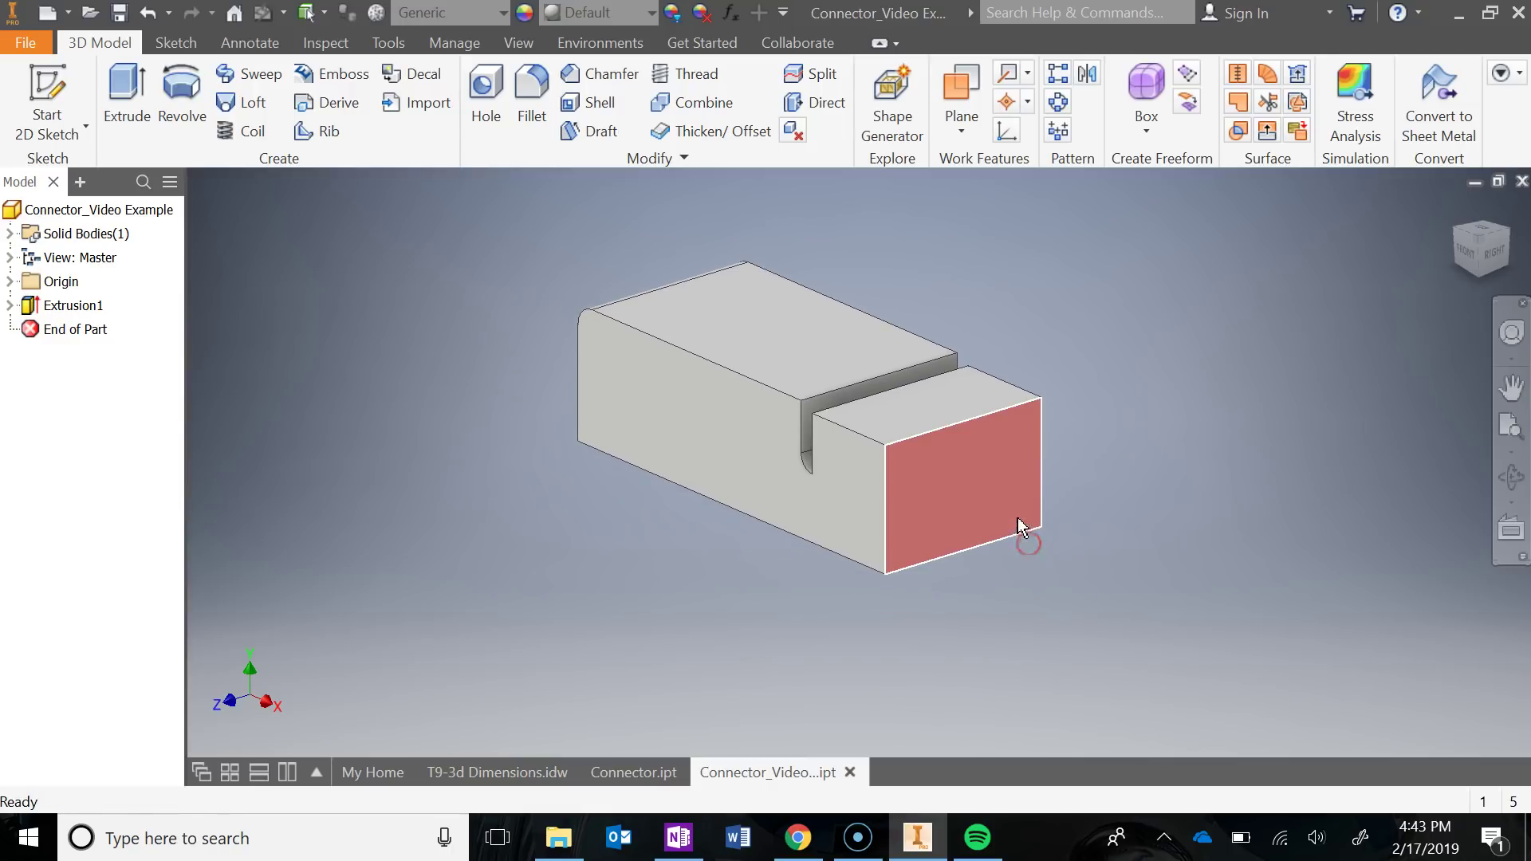
left_click(1087, 77)
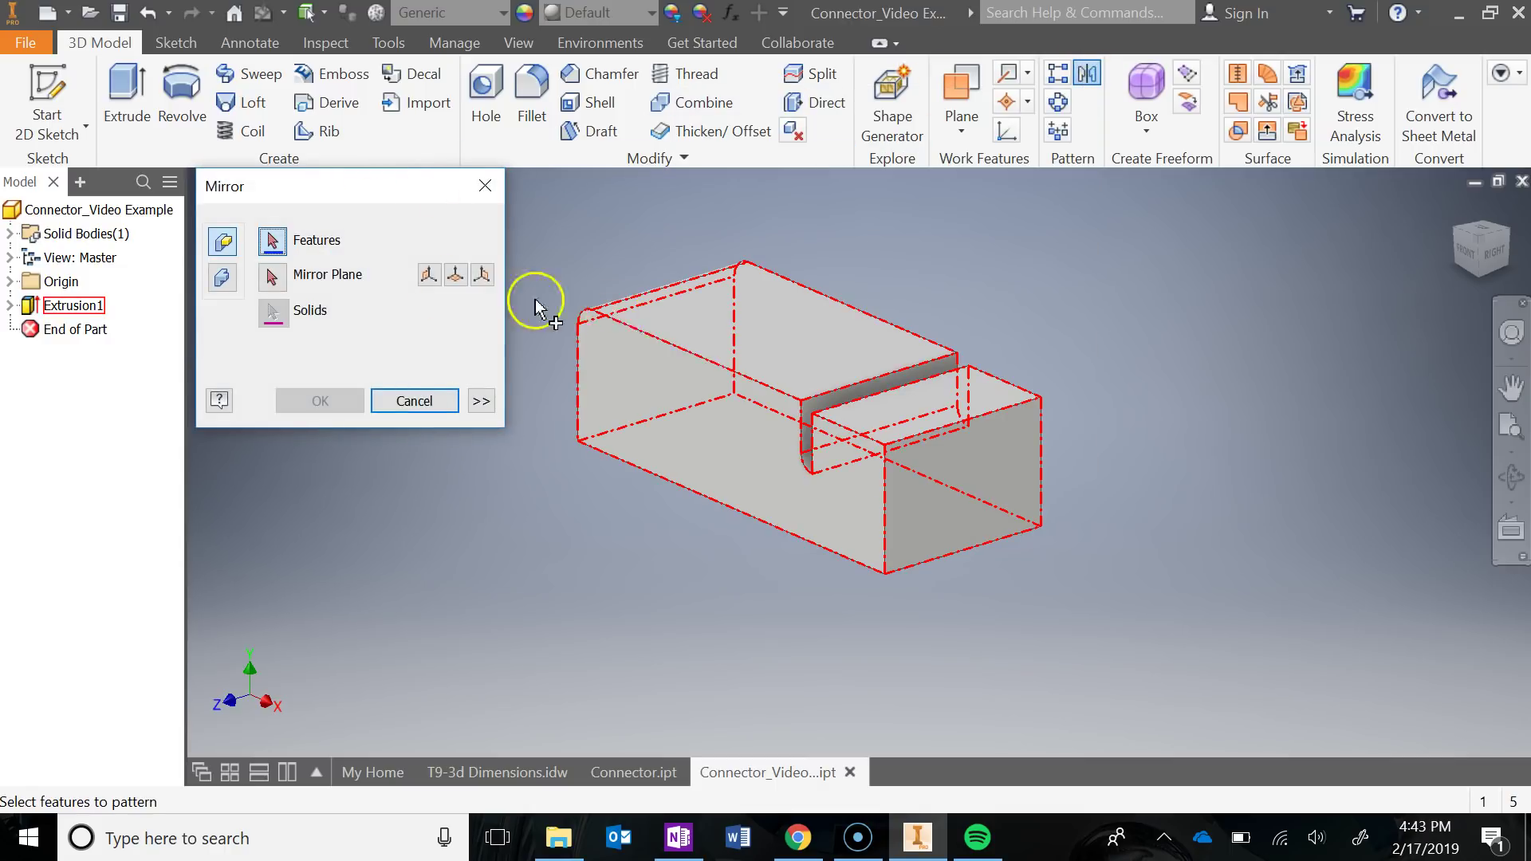
left_click(715, 359)
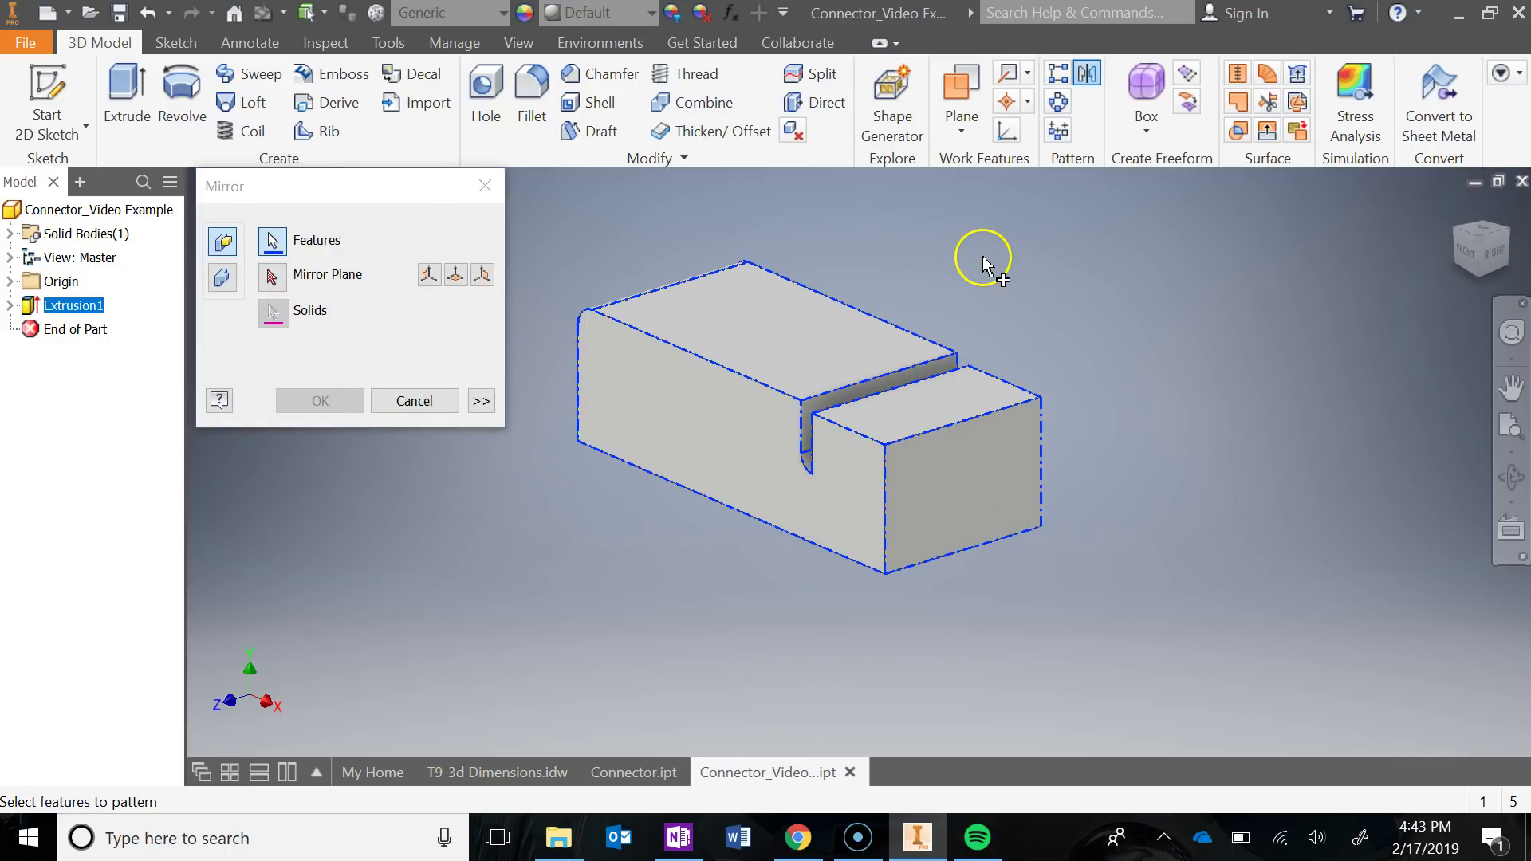
left_click(271, 276)
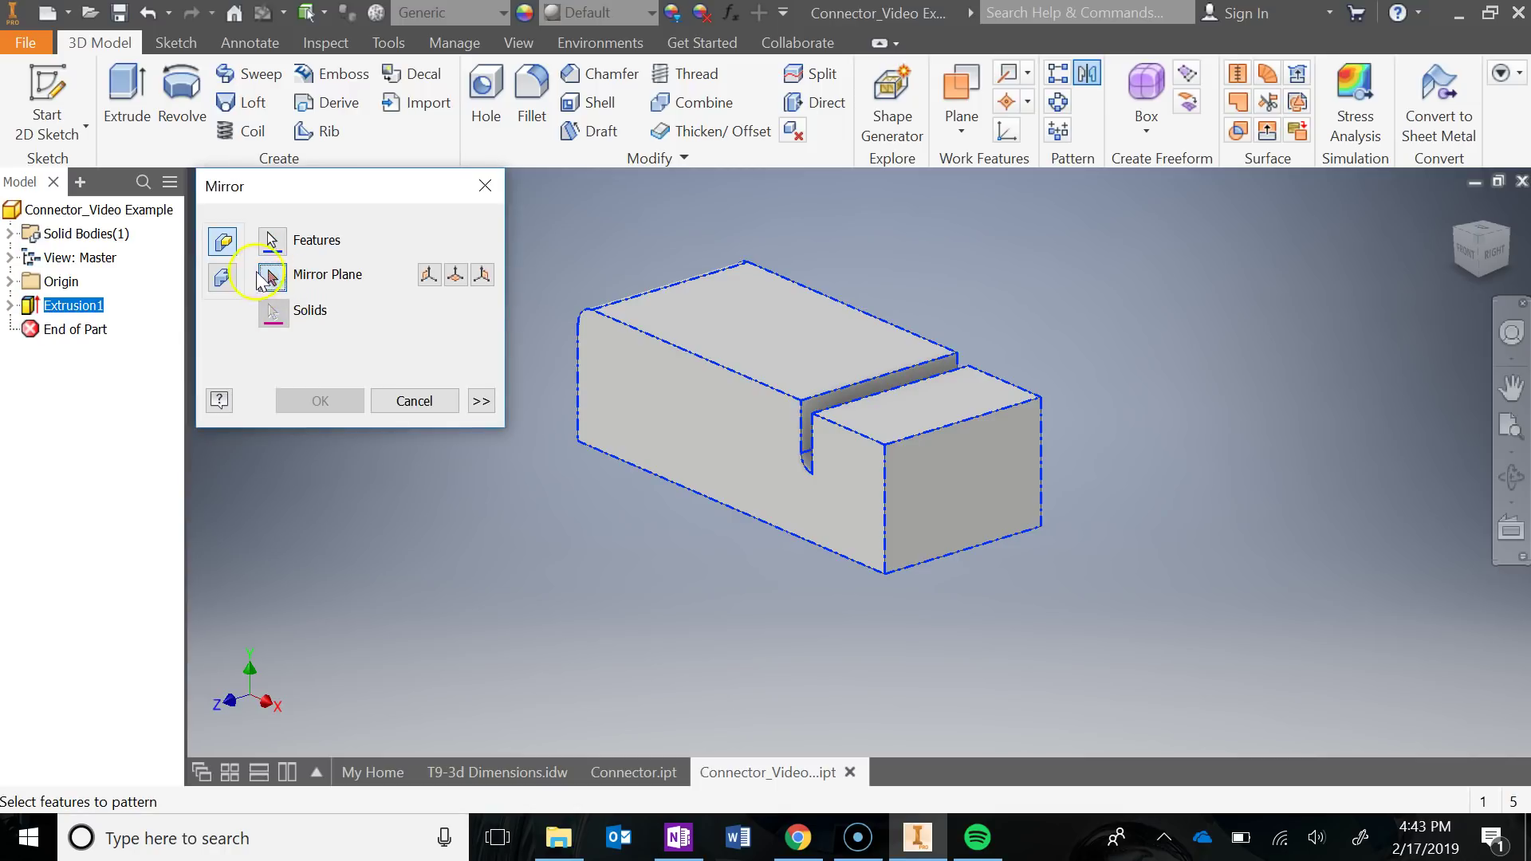
left_click(1003, 488)
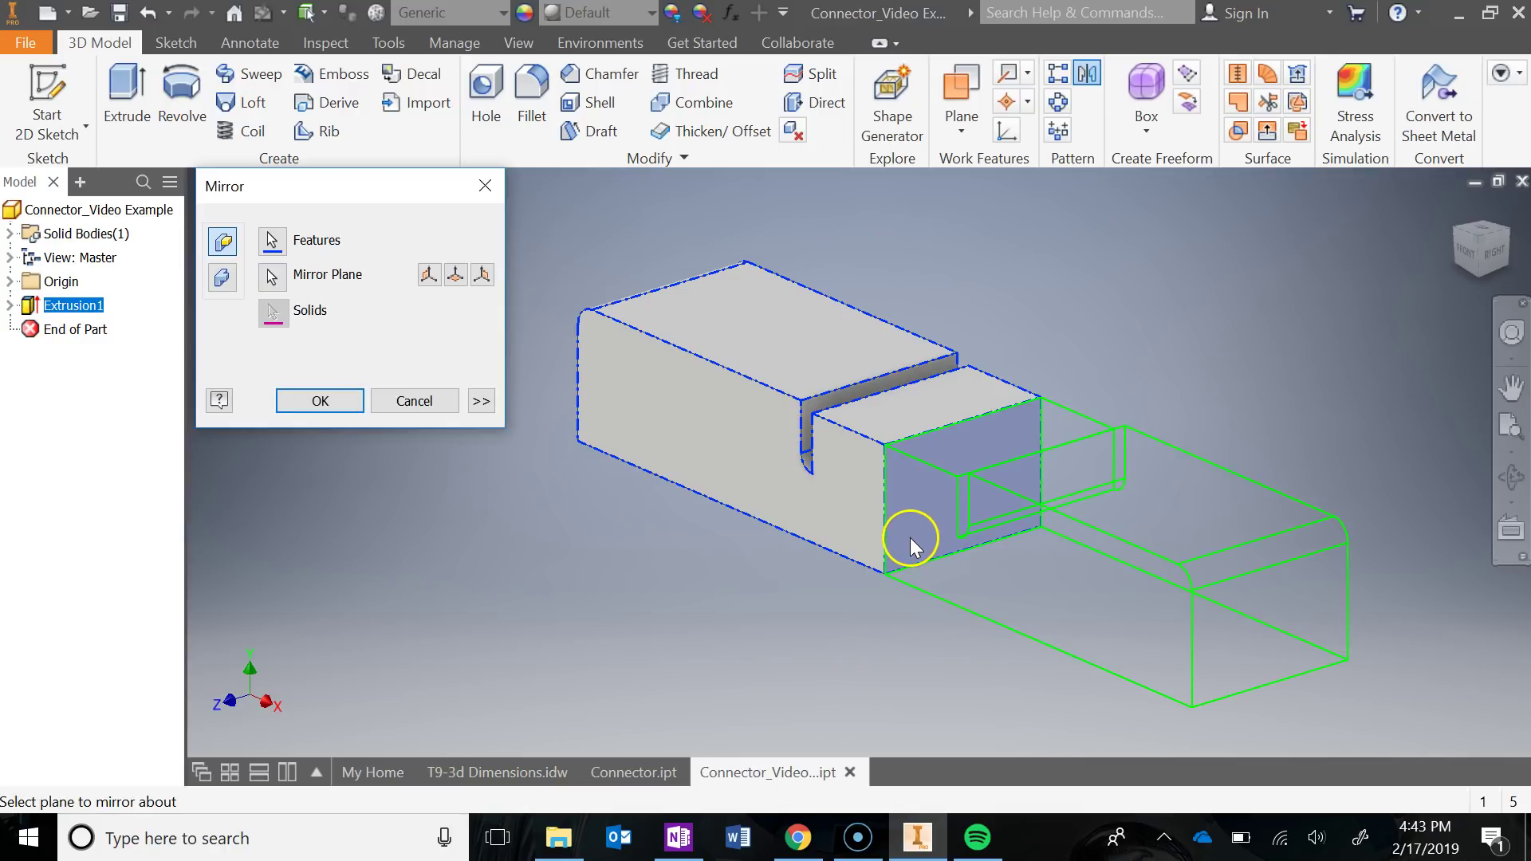
left_click(308, 412)
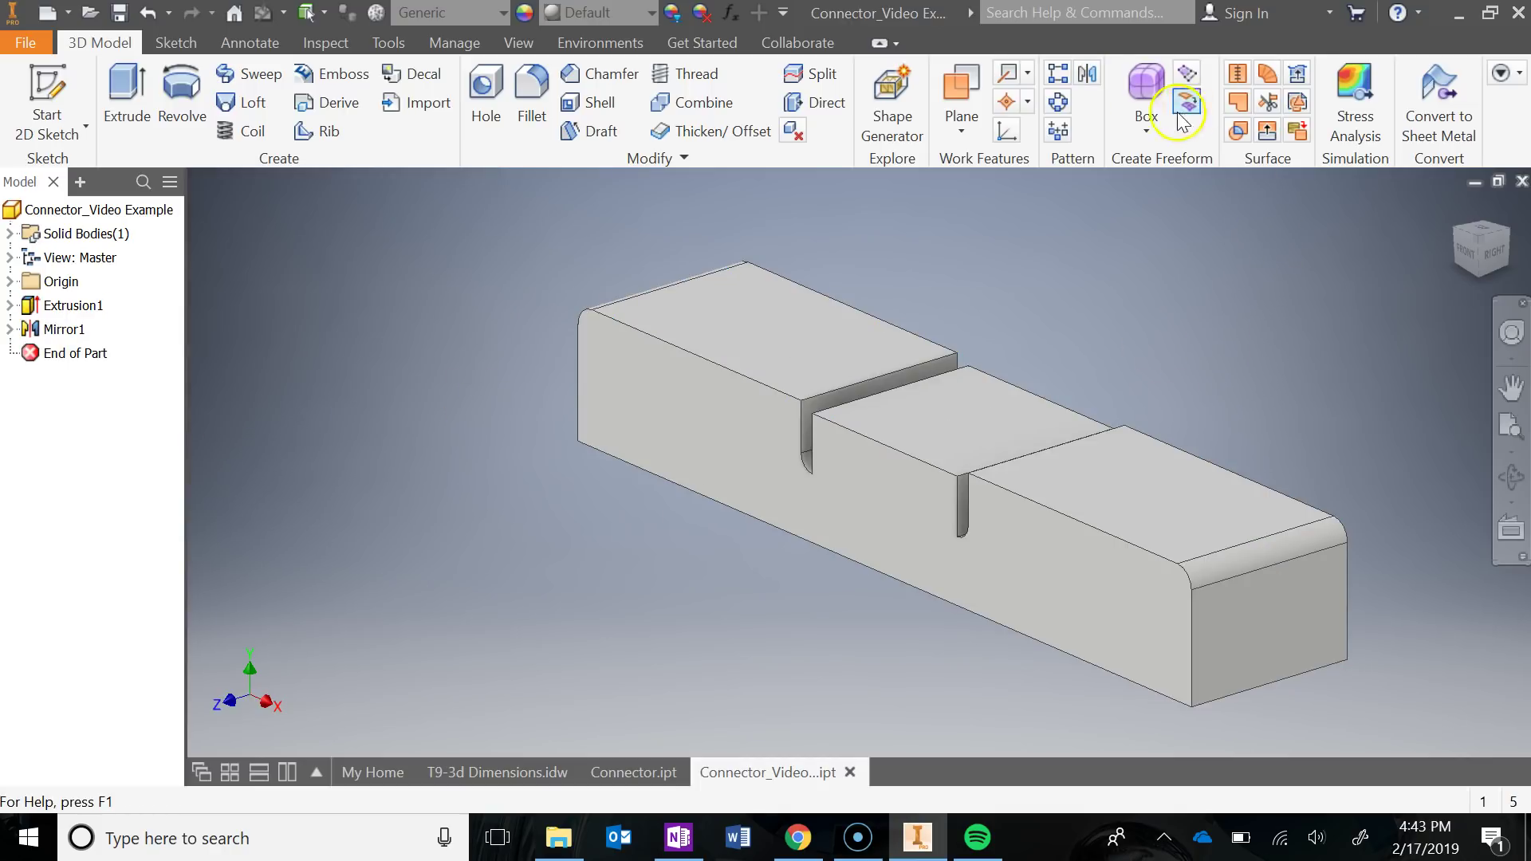
- Mirror Extrusion1 and Mirror1 about the part's bottom face, creating Mirror2
left_click(1088, 74)
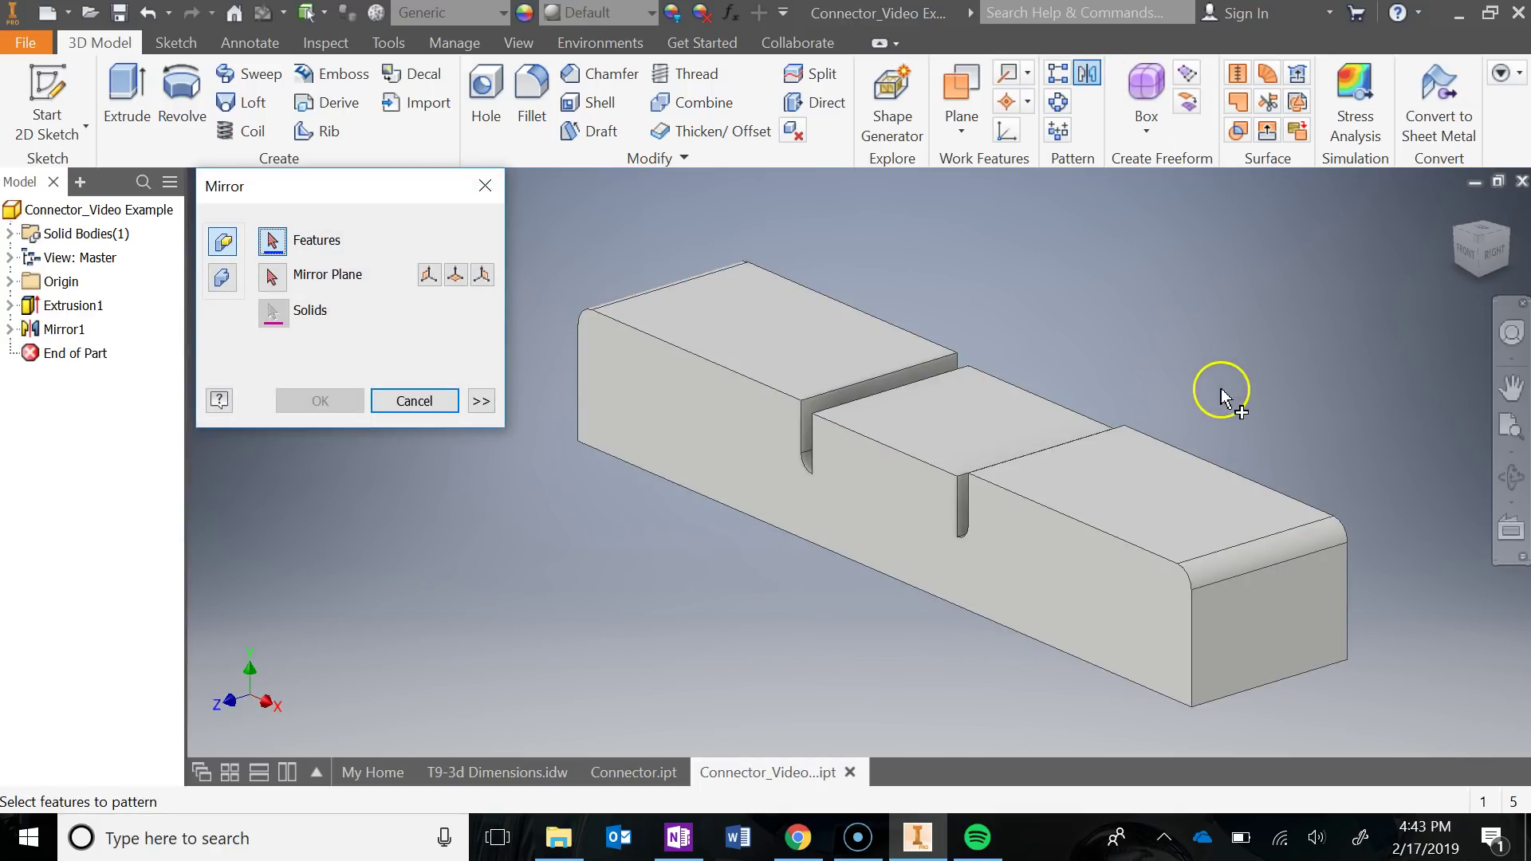
left_click(783, 343)
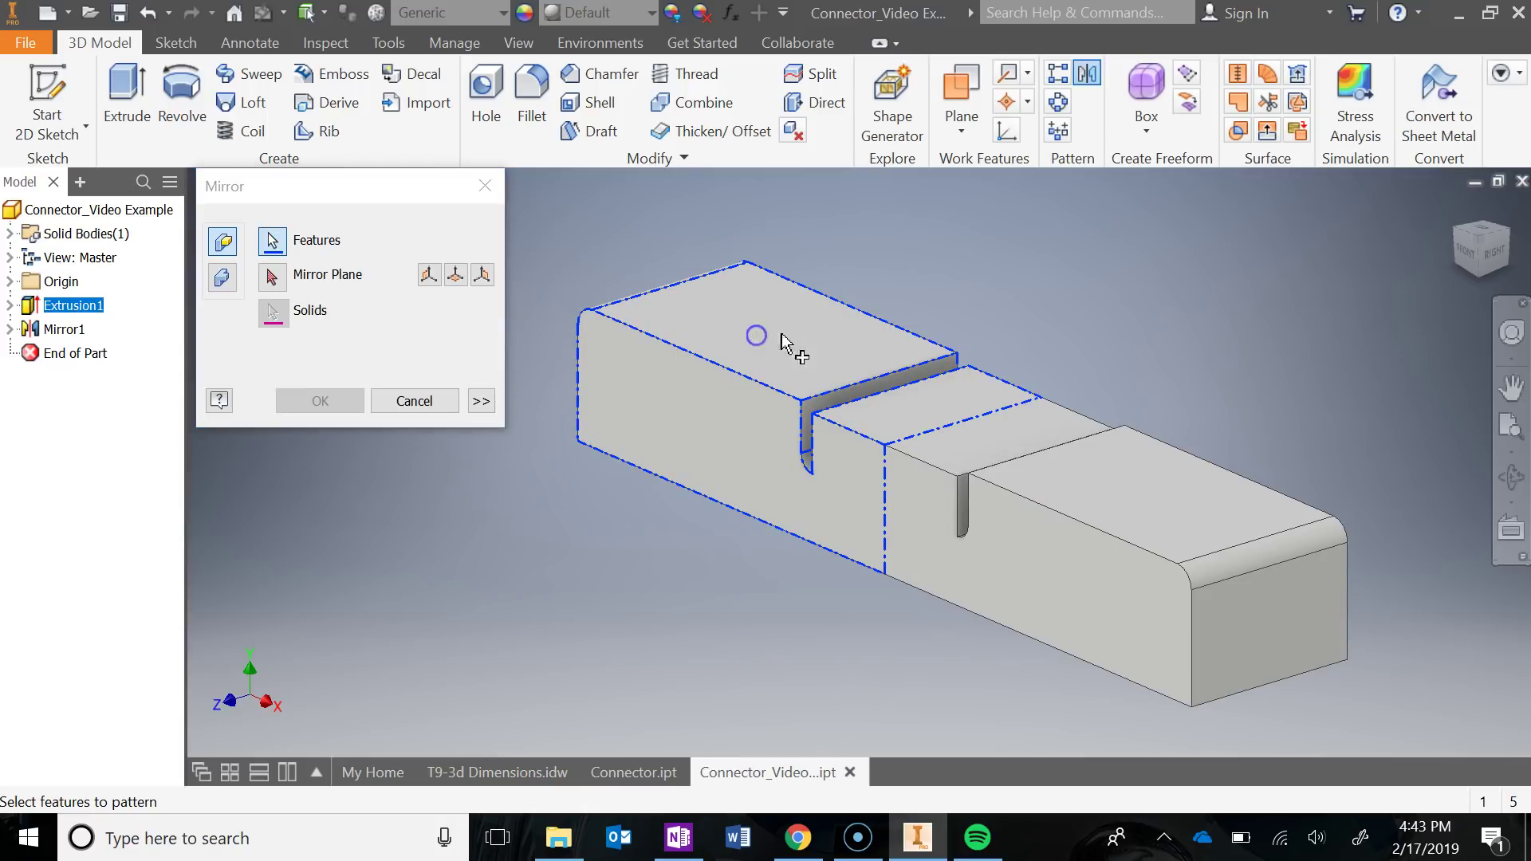
left_click(1190, 487)
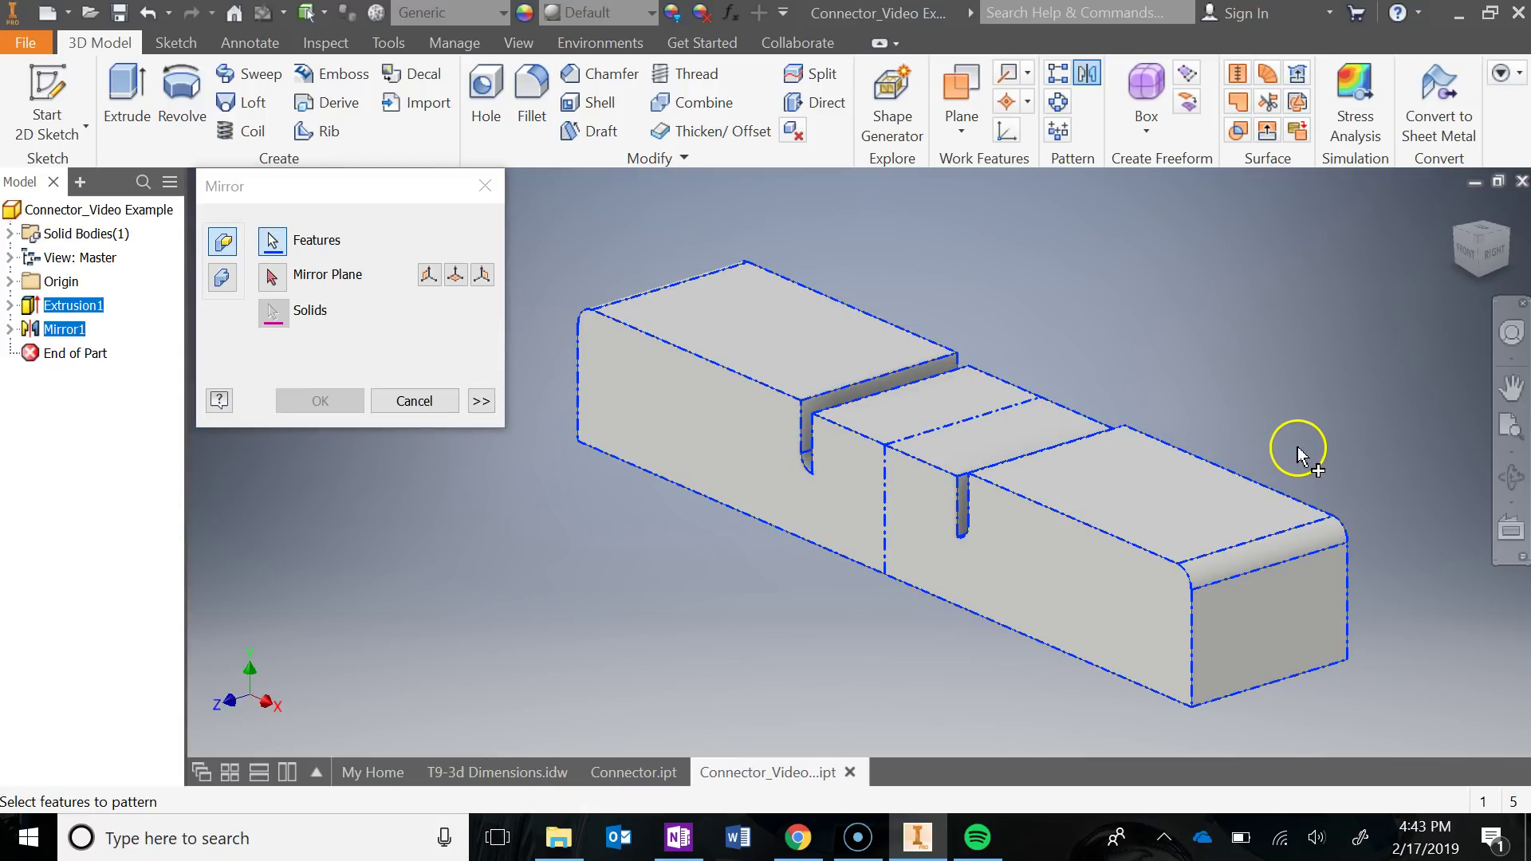
left_click(272, 279)
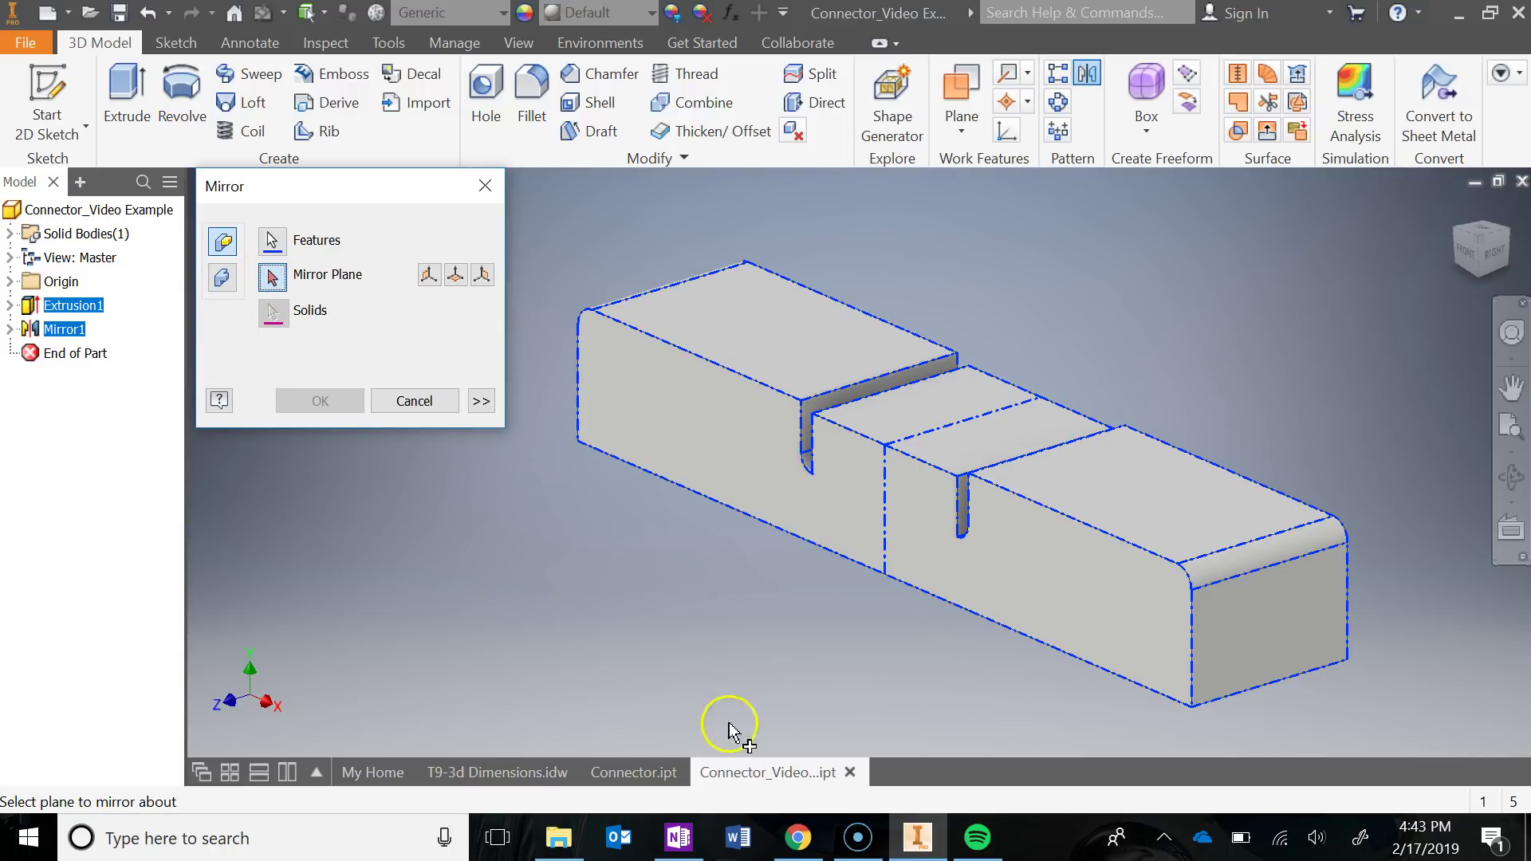
middle_click_drag(795, 731, 791, 677, "shift")
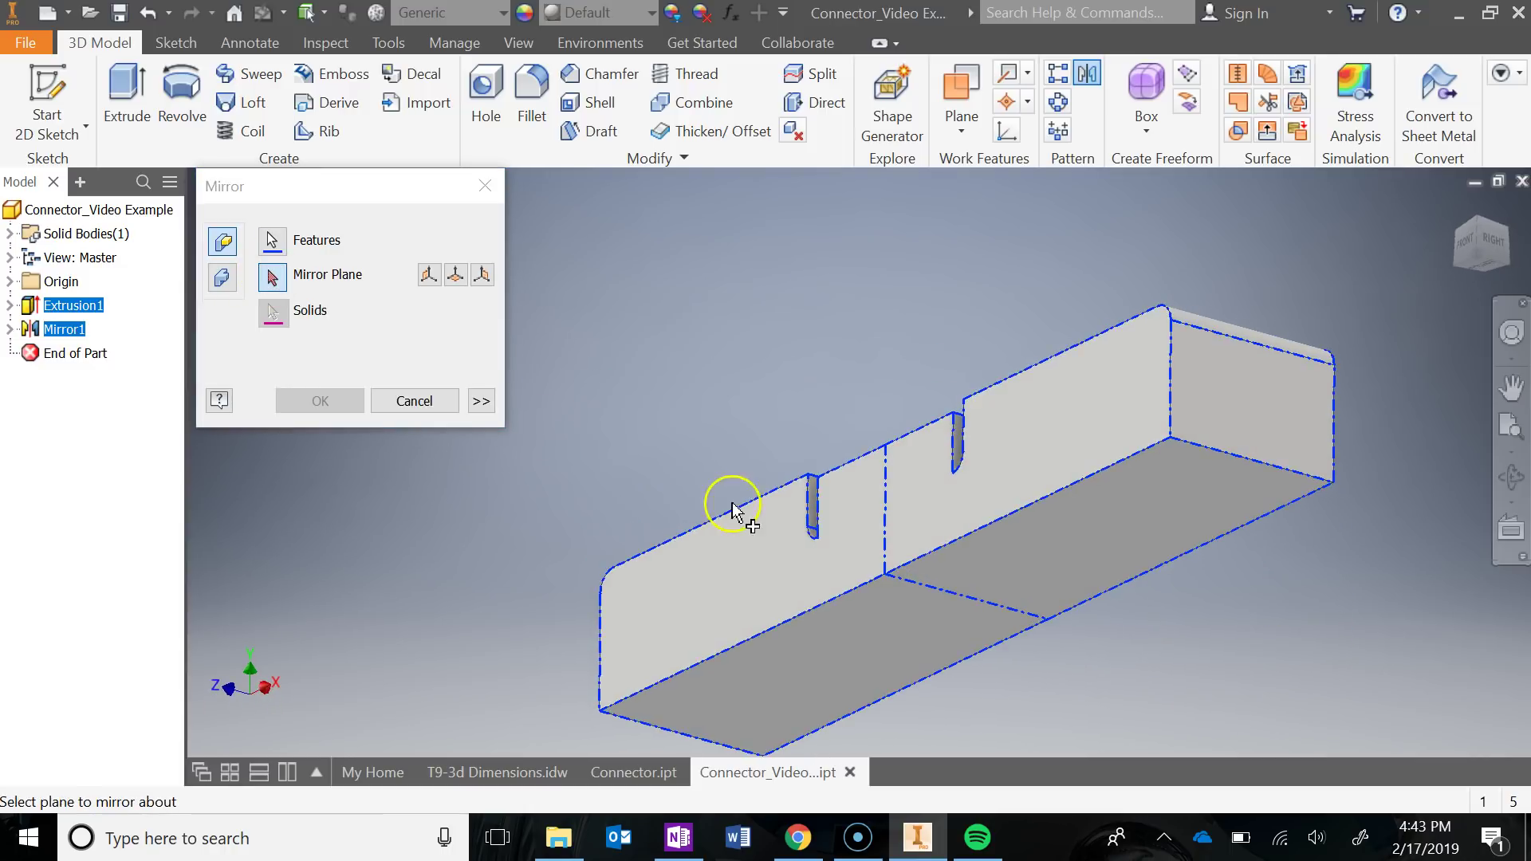
middle_click_drag(735, 502, 725, 335)
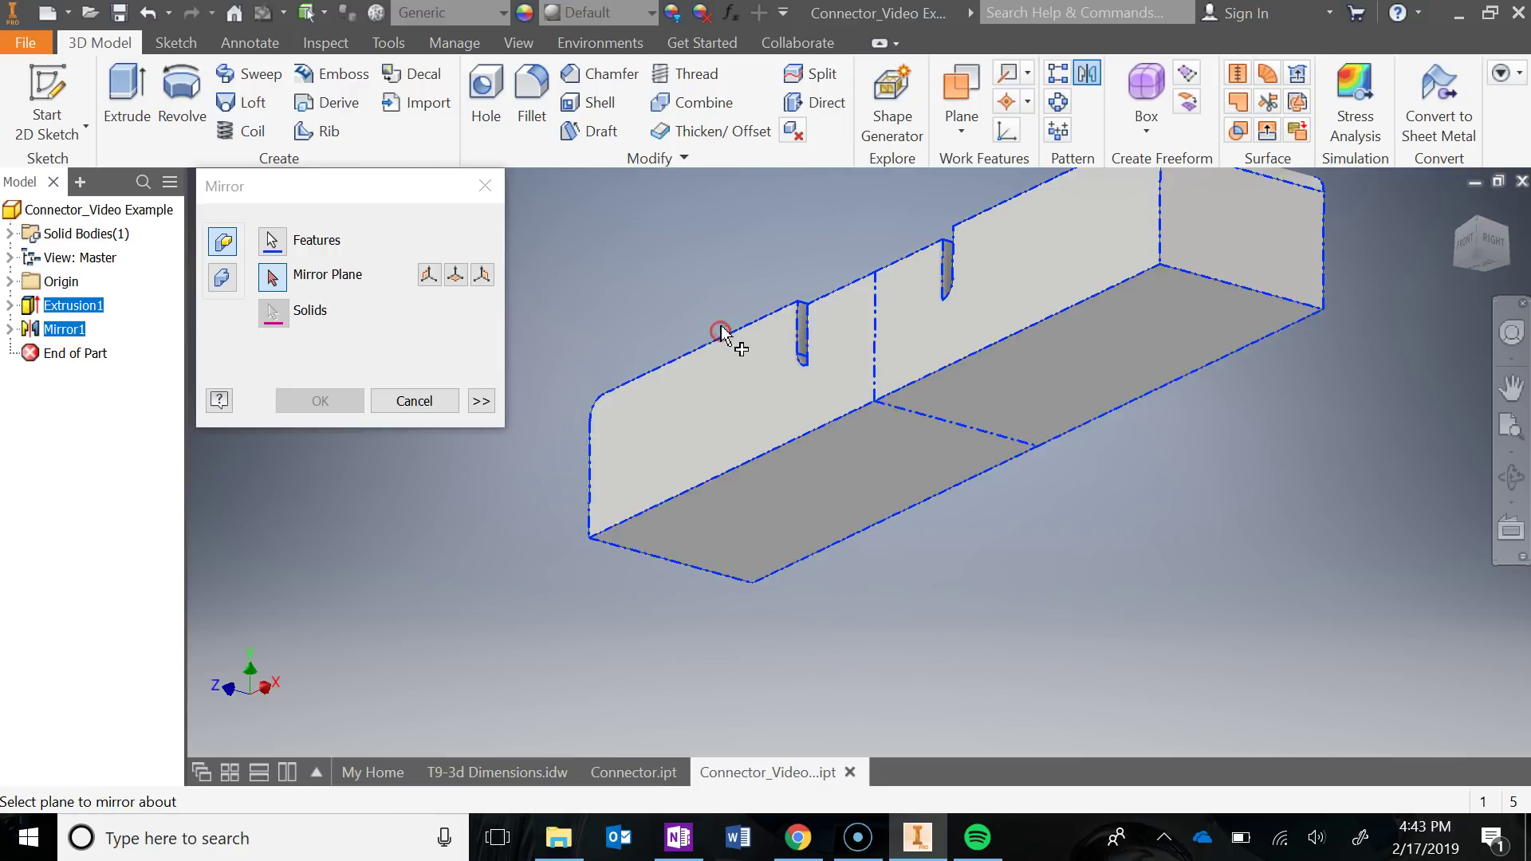
left_click(826, 468)
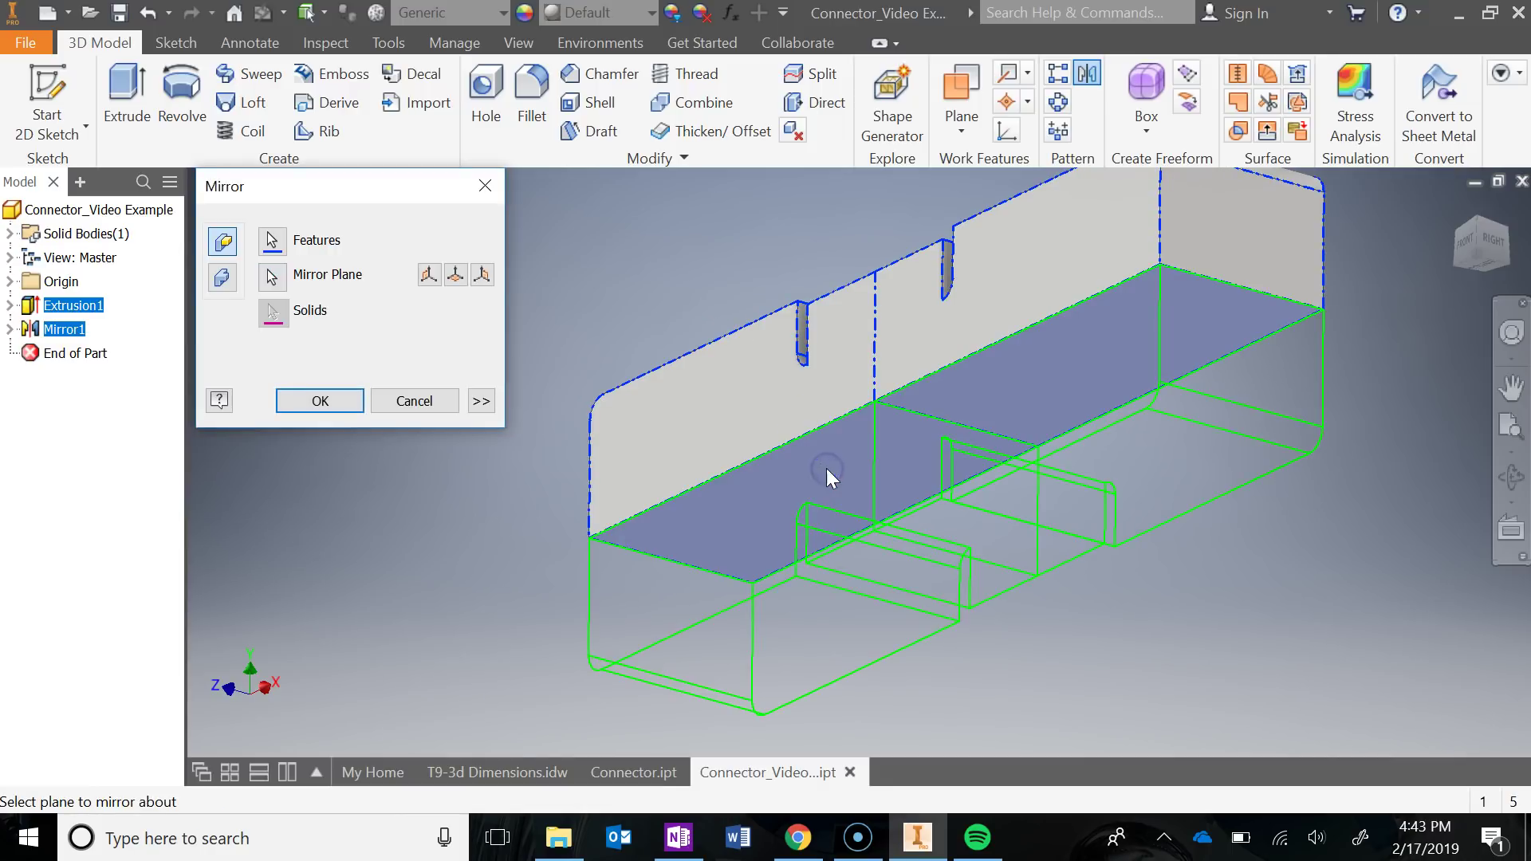
middle_click_drag(1016, 528, 1012, 562, "shift")
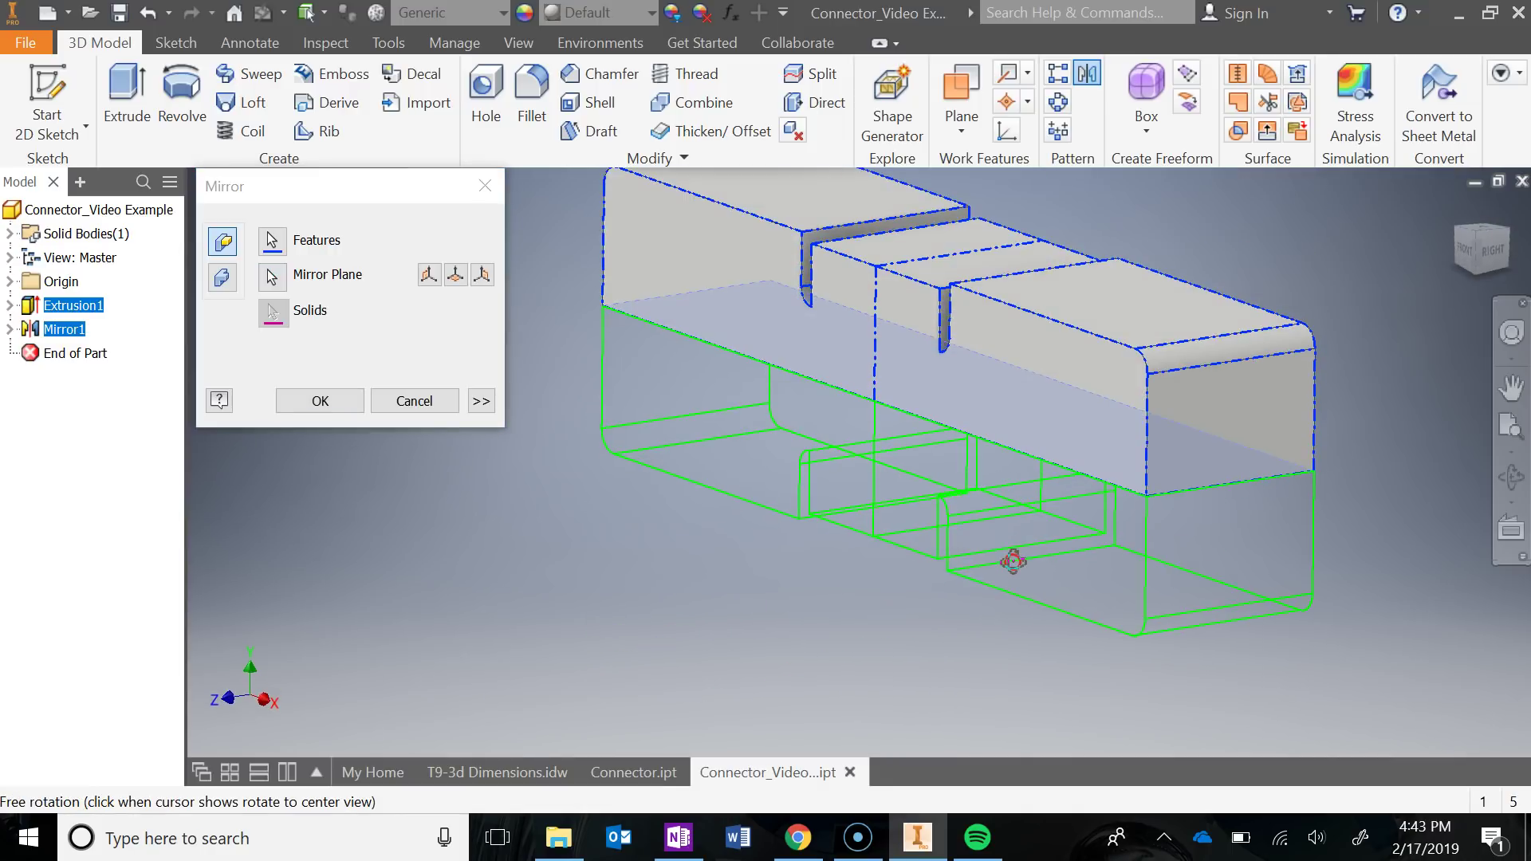
left_click(356, 420)
middle_click_drag(806, 482, 704, 575)
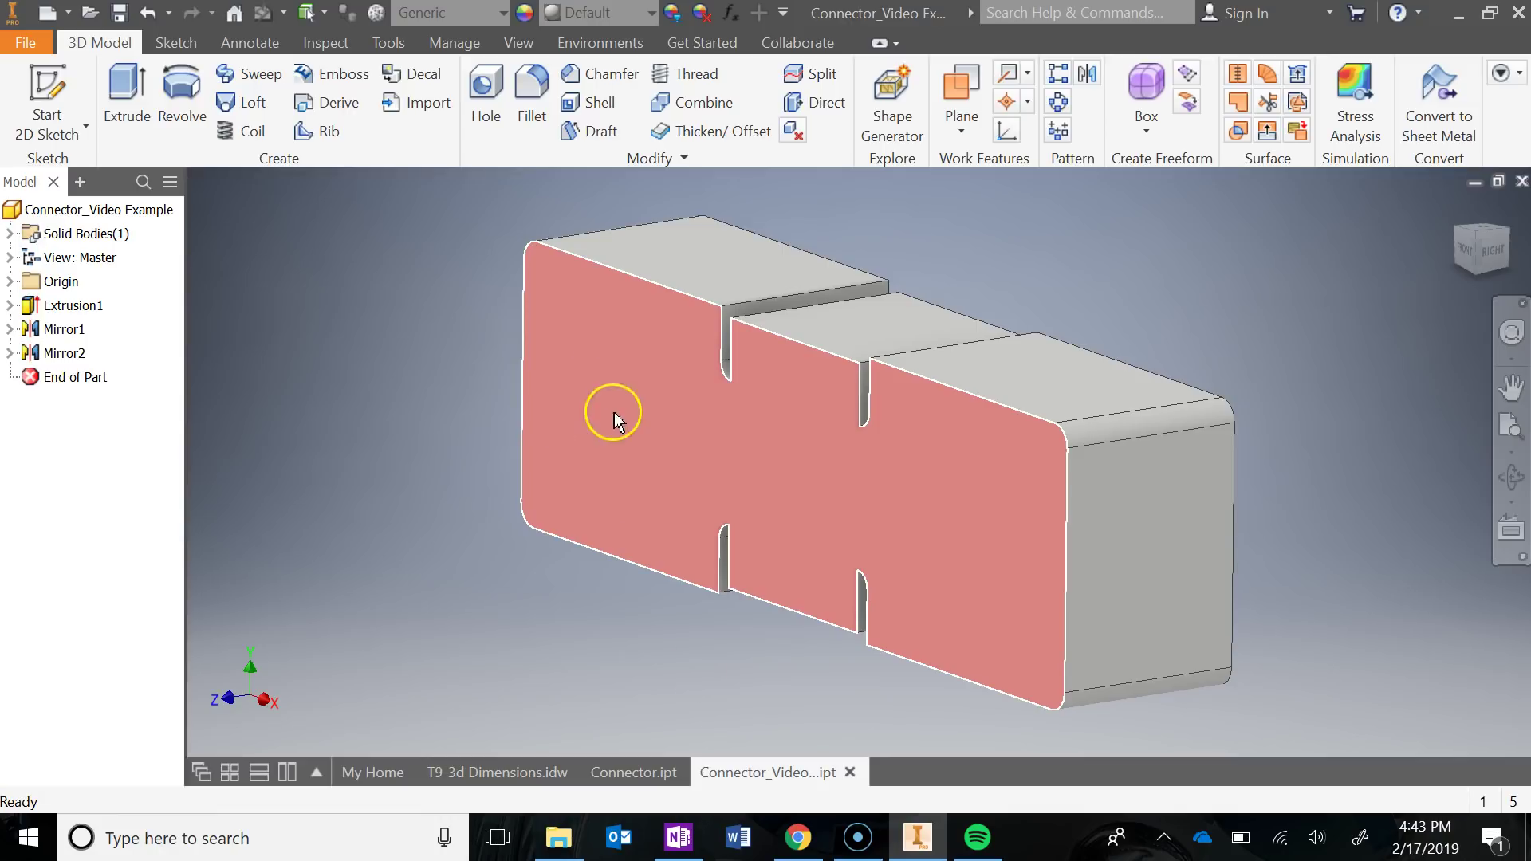
left_click(678, 837)
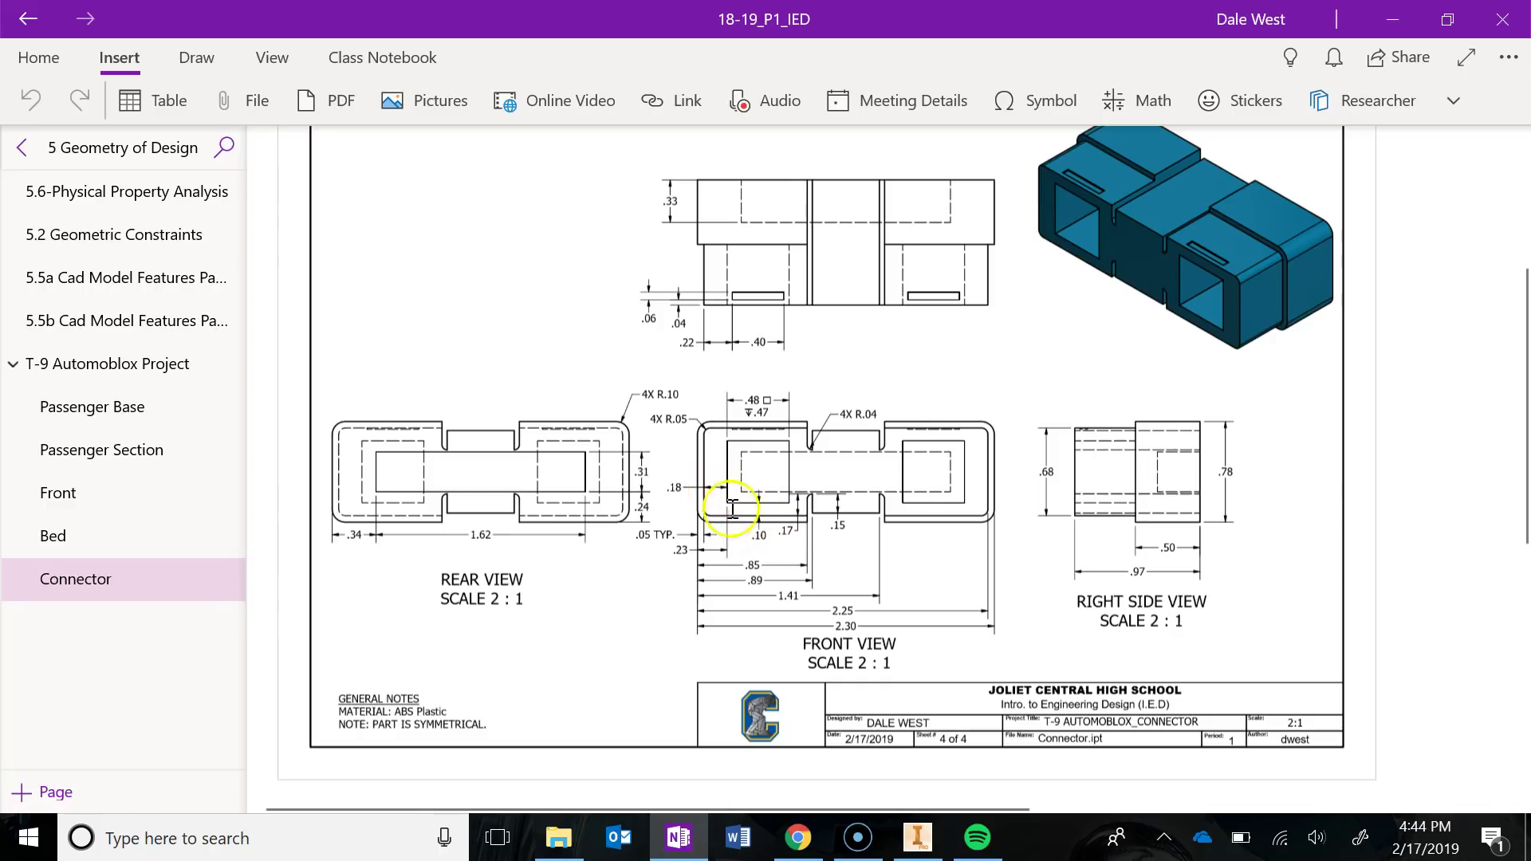
left_click(918, 841)
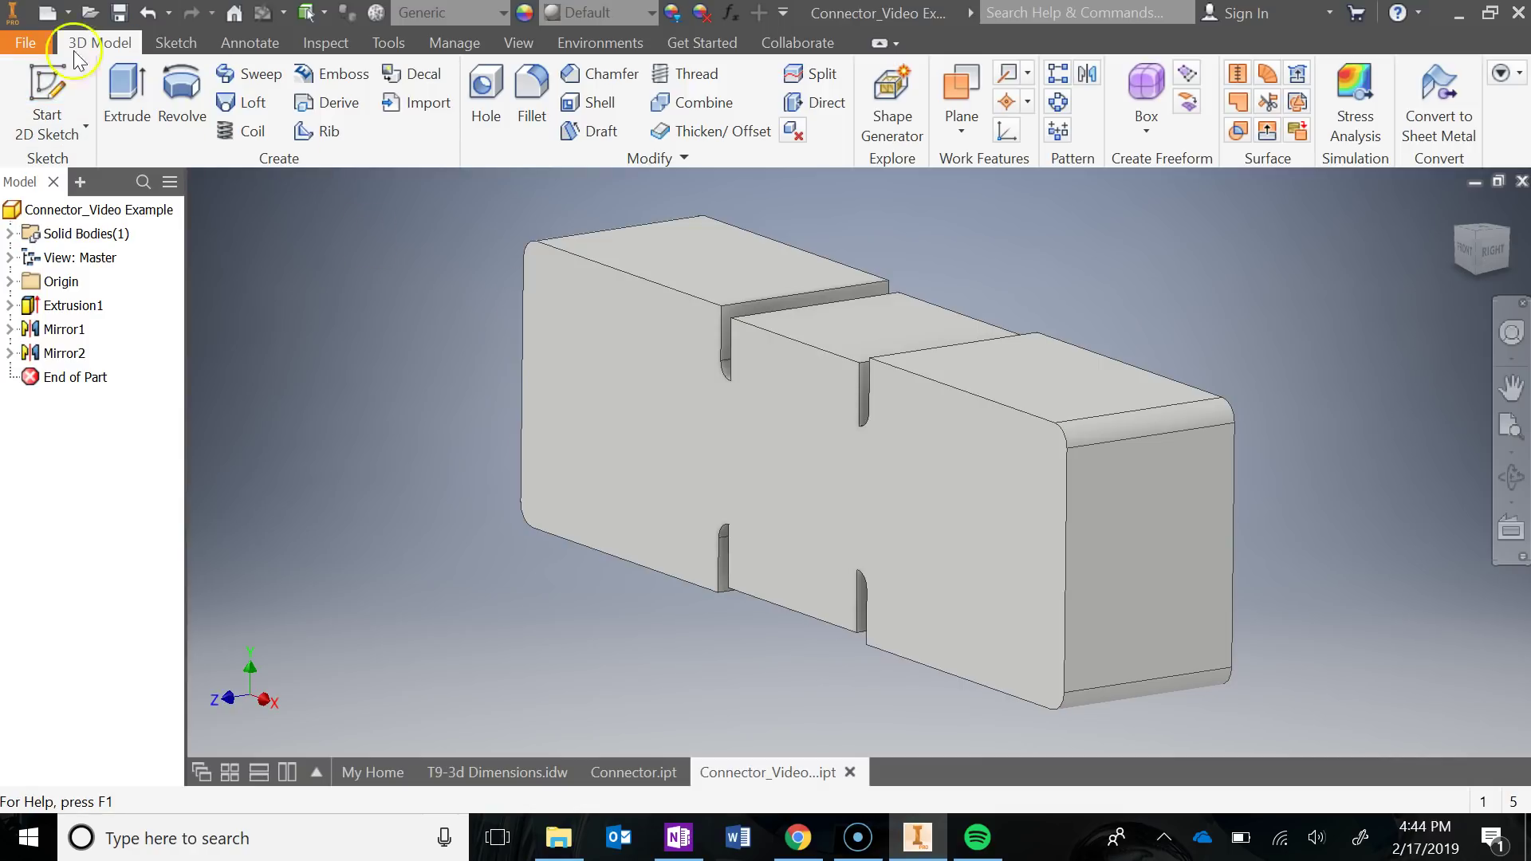
- Start a sketch on the connector's front face and draw a rectangle on the left block
left_click(49, 86)
left_click(591, 360)
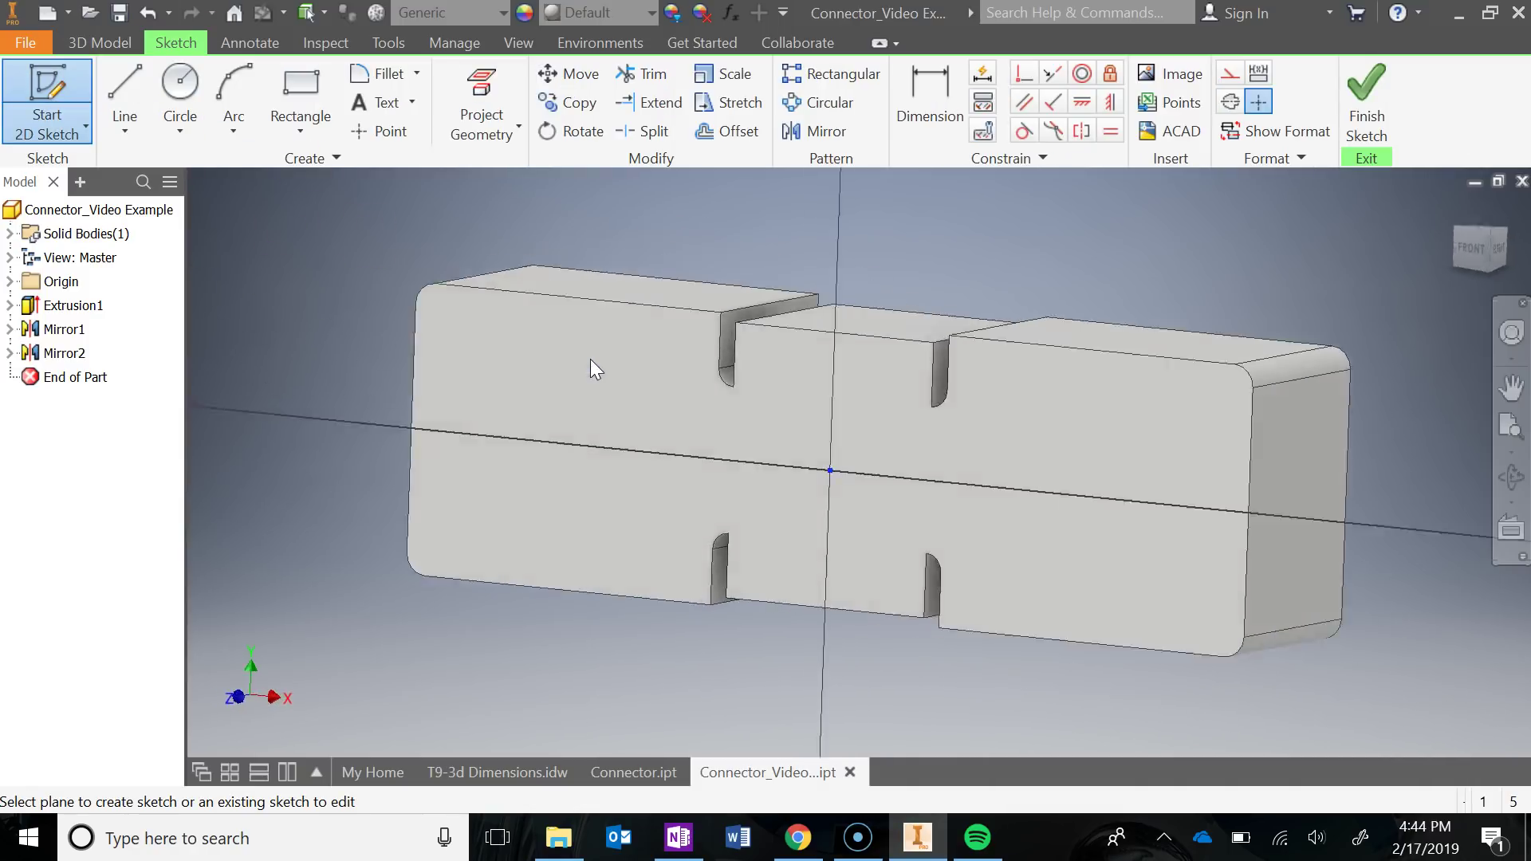
left_click(271, 109)
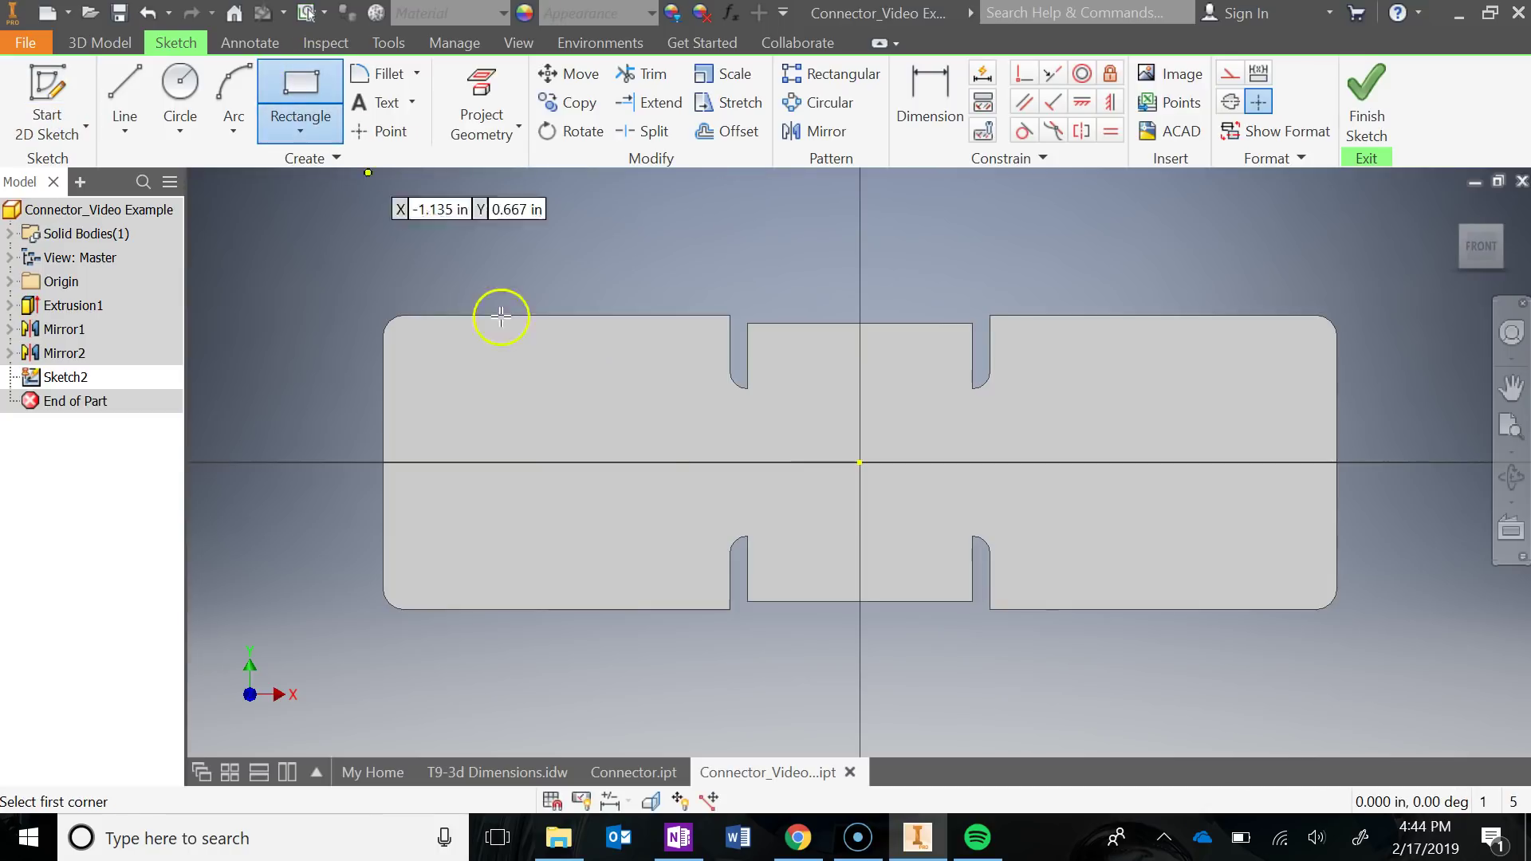
left_click(465, 371)
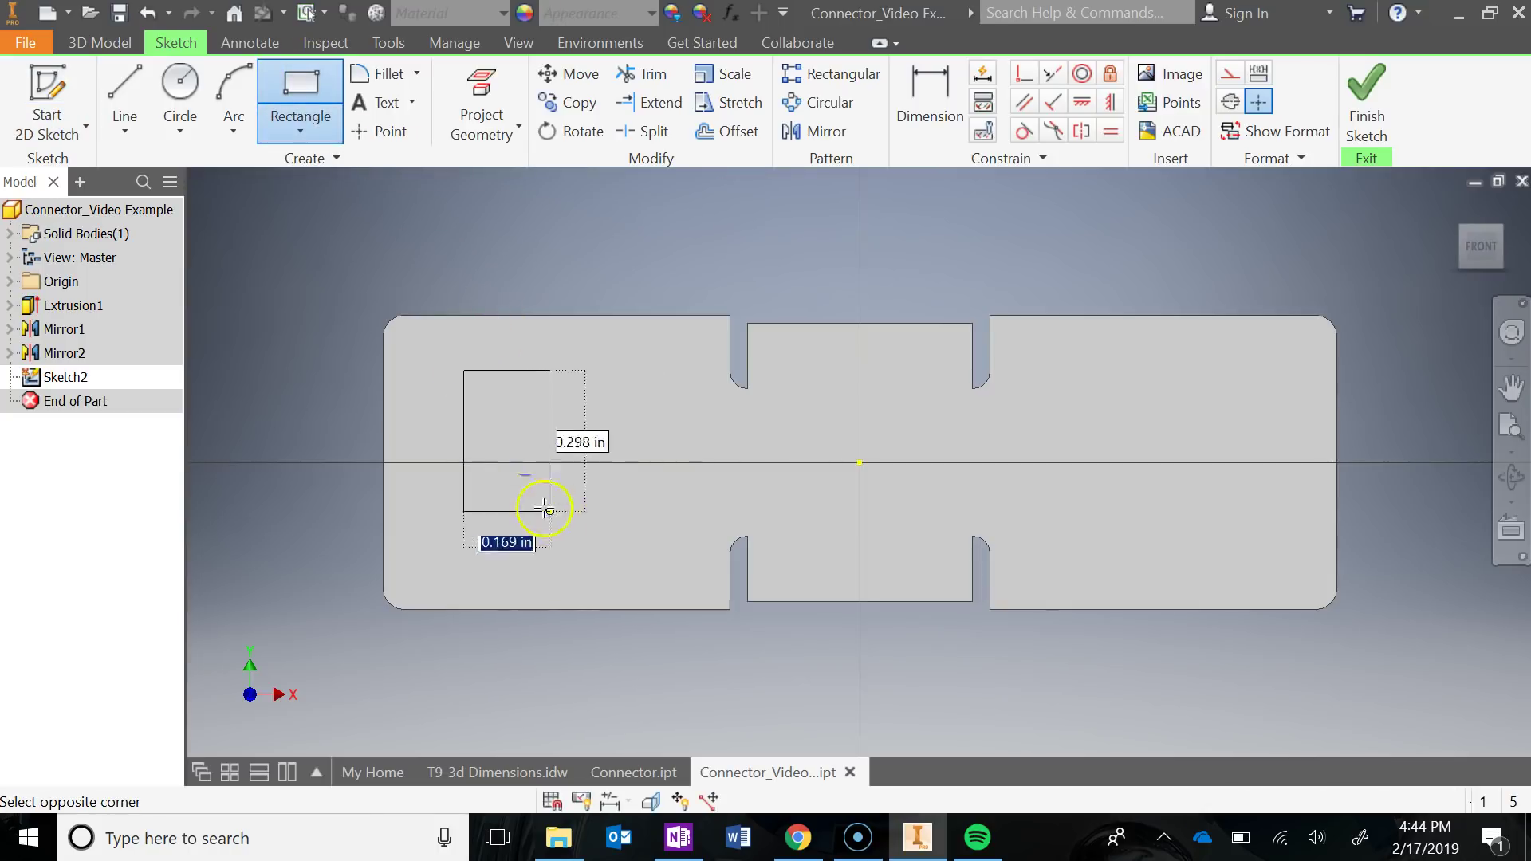
left_click(659, 530)
- Dimension the rectangle 0.48 wide by 0.48 high, making it a square
left_click(929, 99)
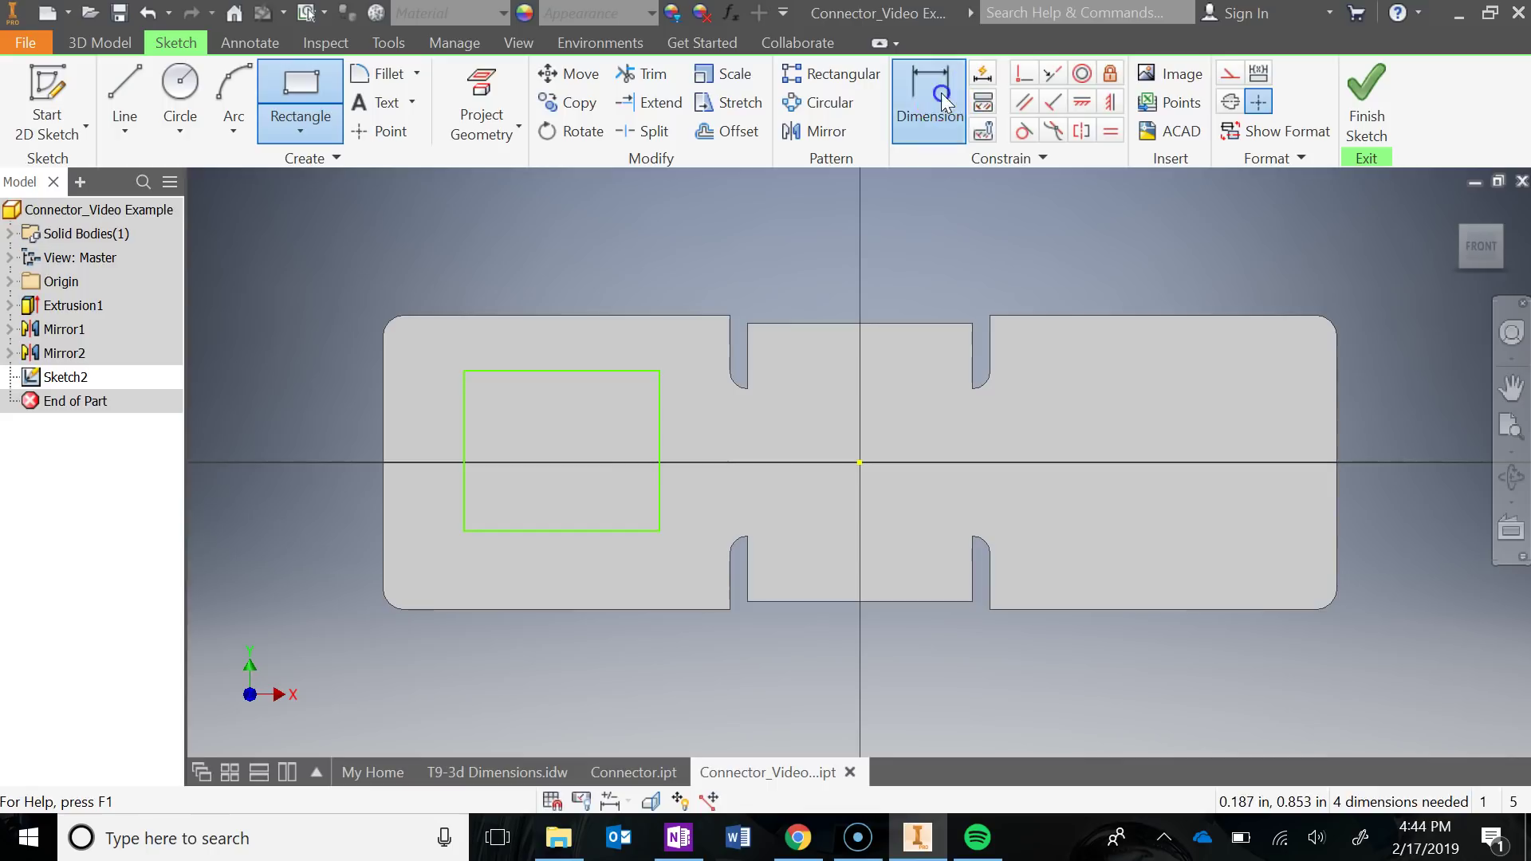
left_click(529, 371)
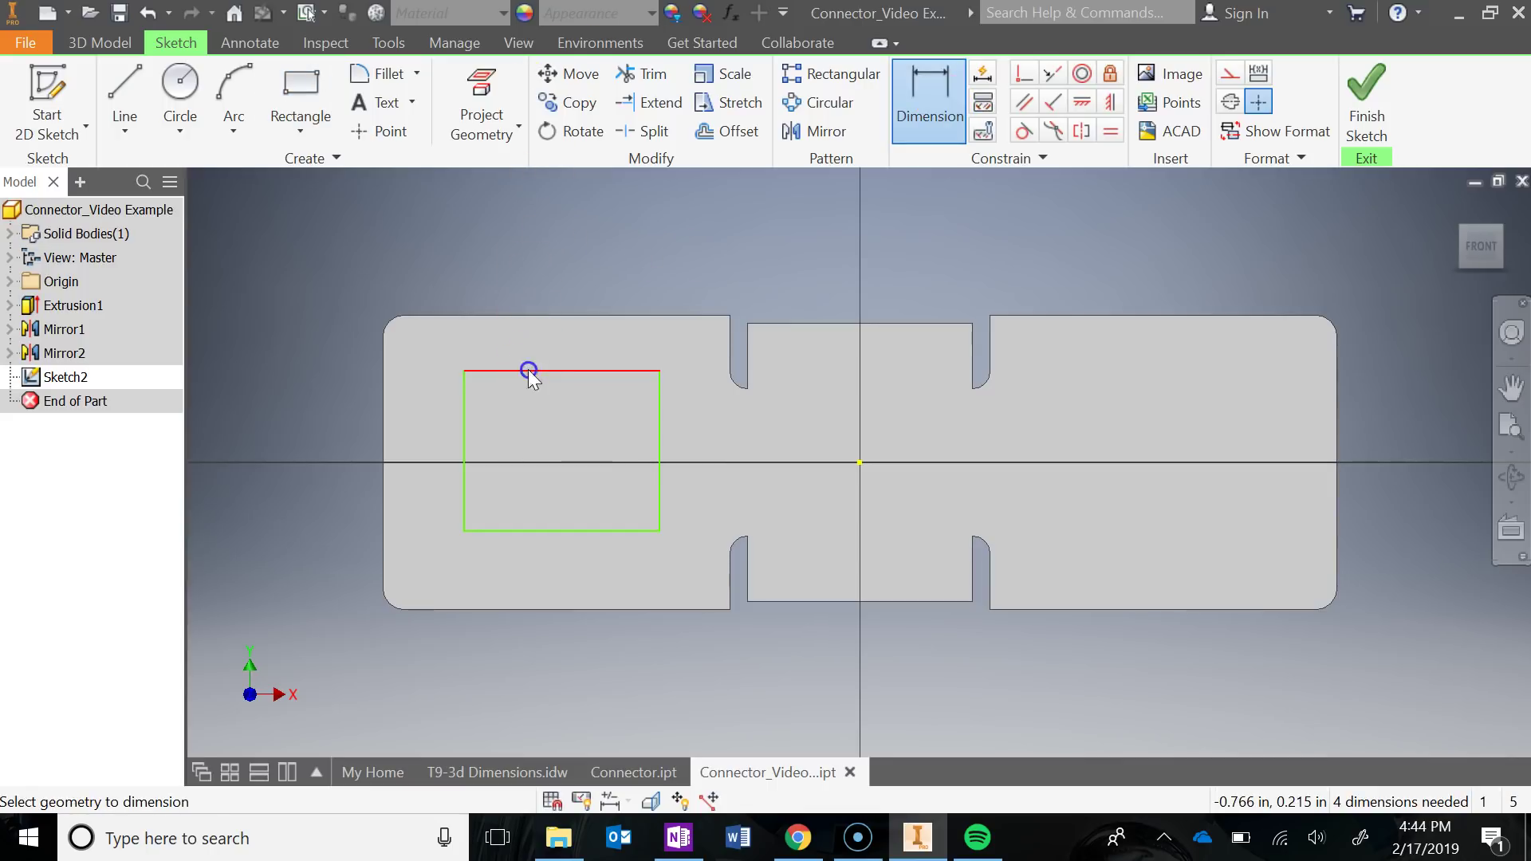
left_click(550, 277)
type(".48")
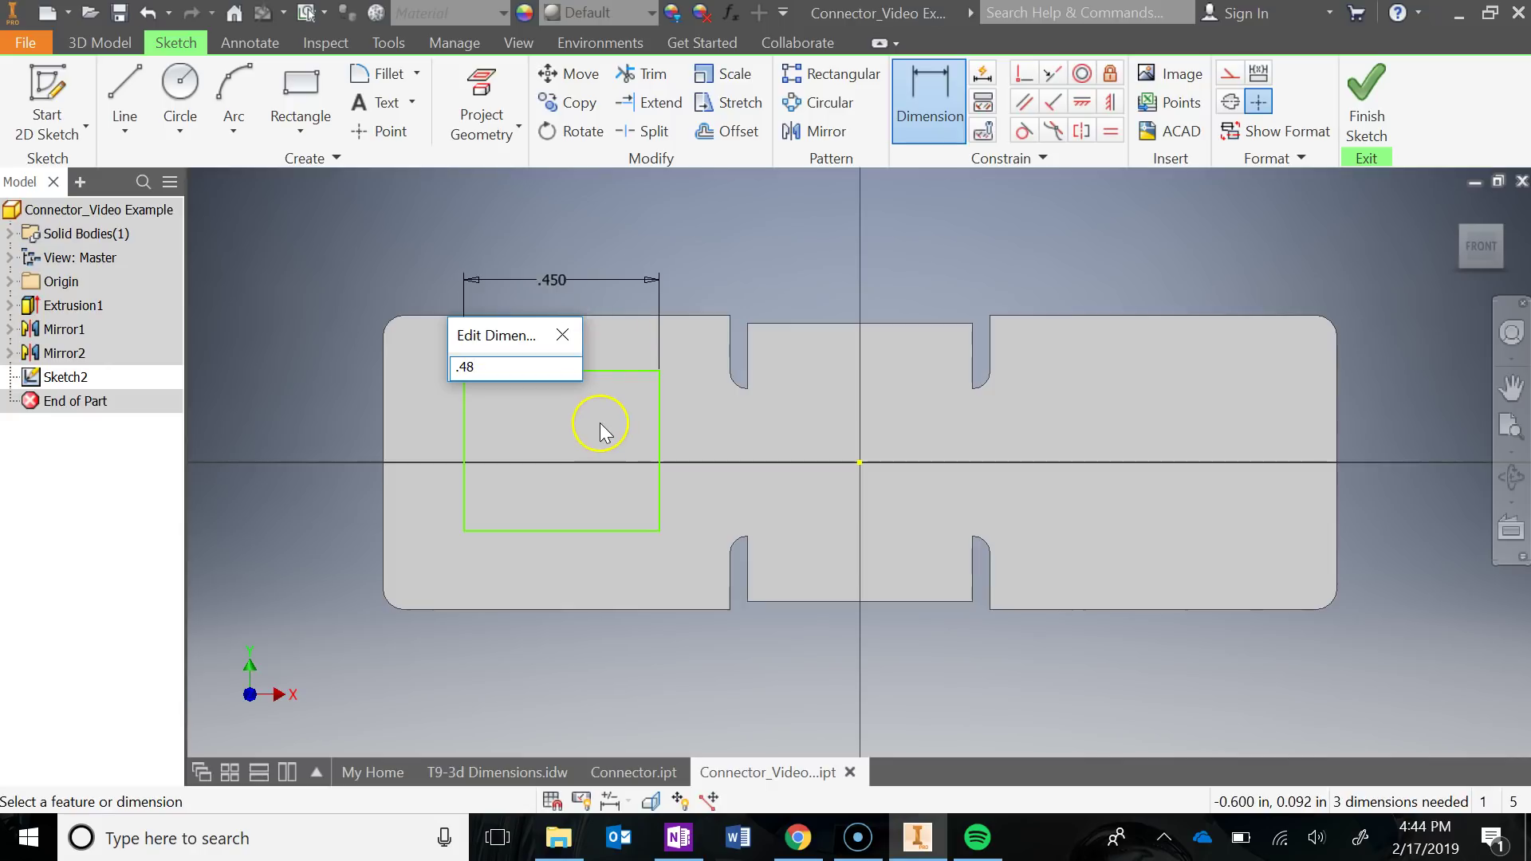
key("Return")
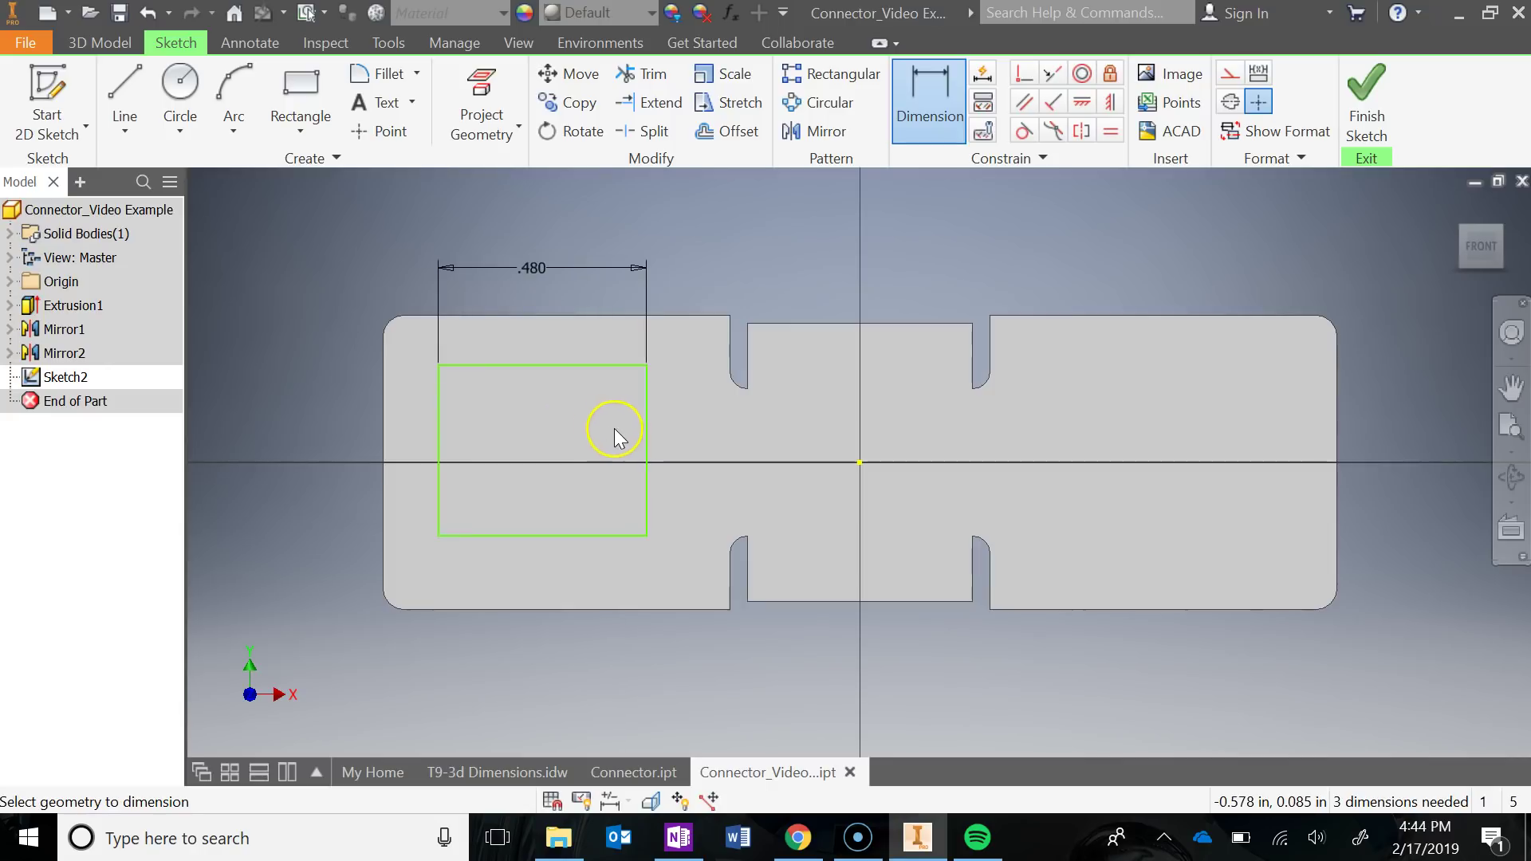
left_click(646, 439)
left_click(689, 438)
type(".48")
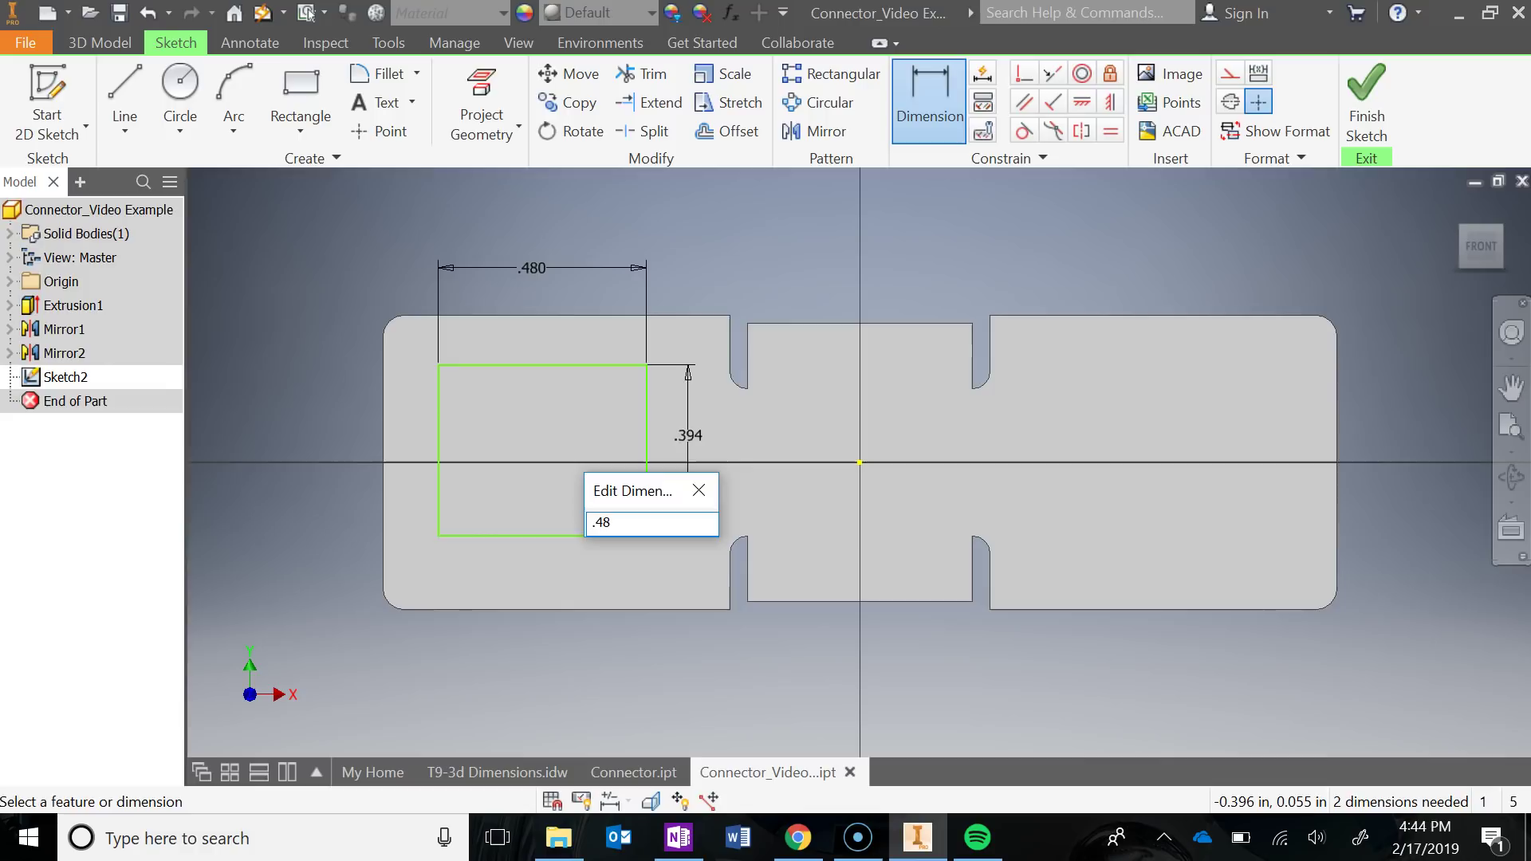
key("Return")
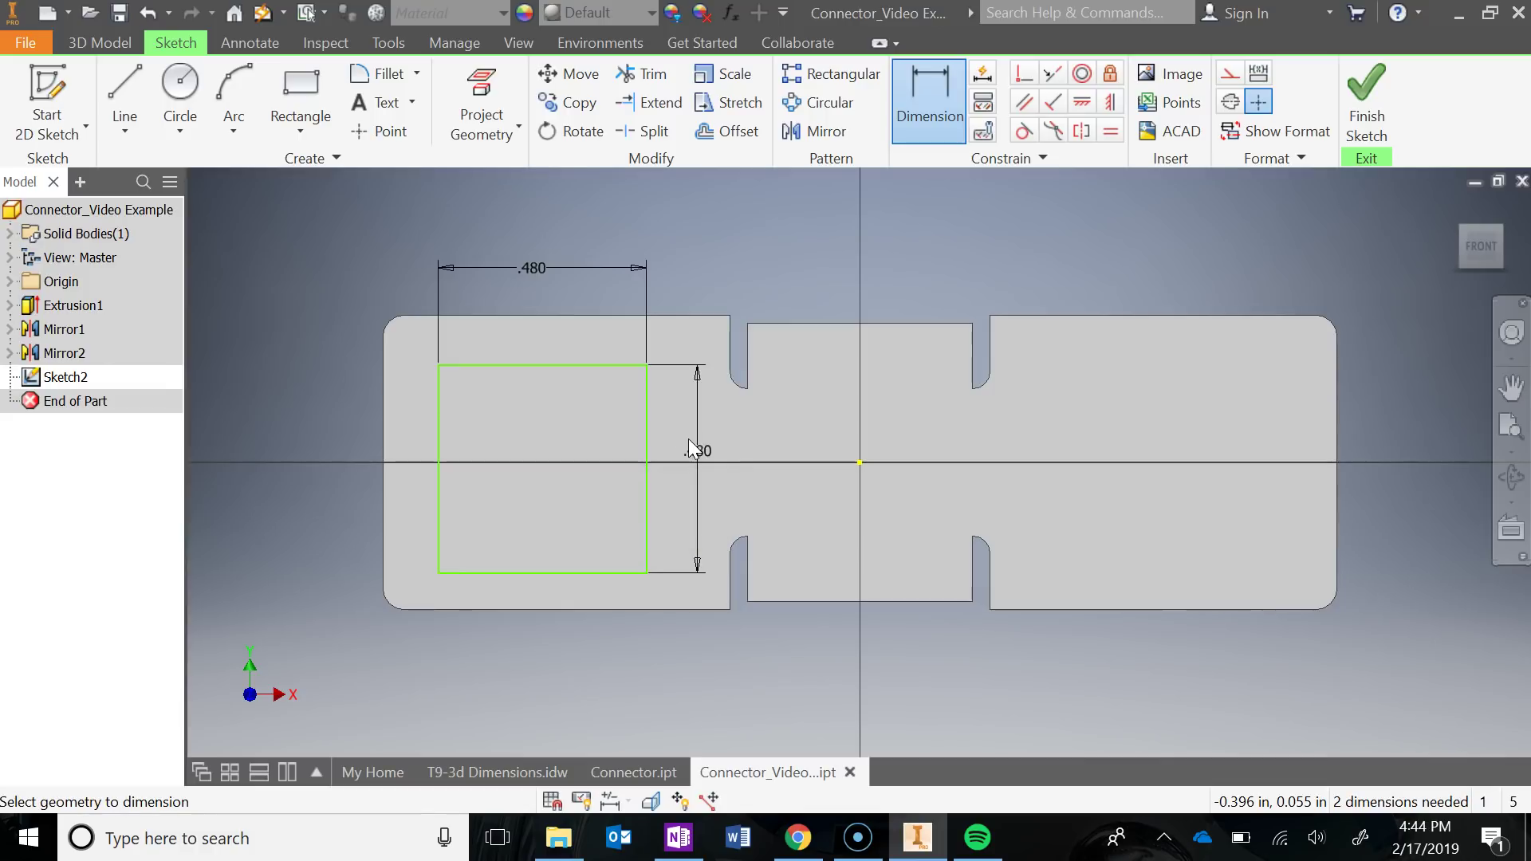
- Locate the square 0.180 from the part's left edge and 0.100 from its bottom
left_click(440, 446)
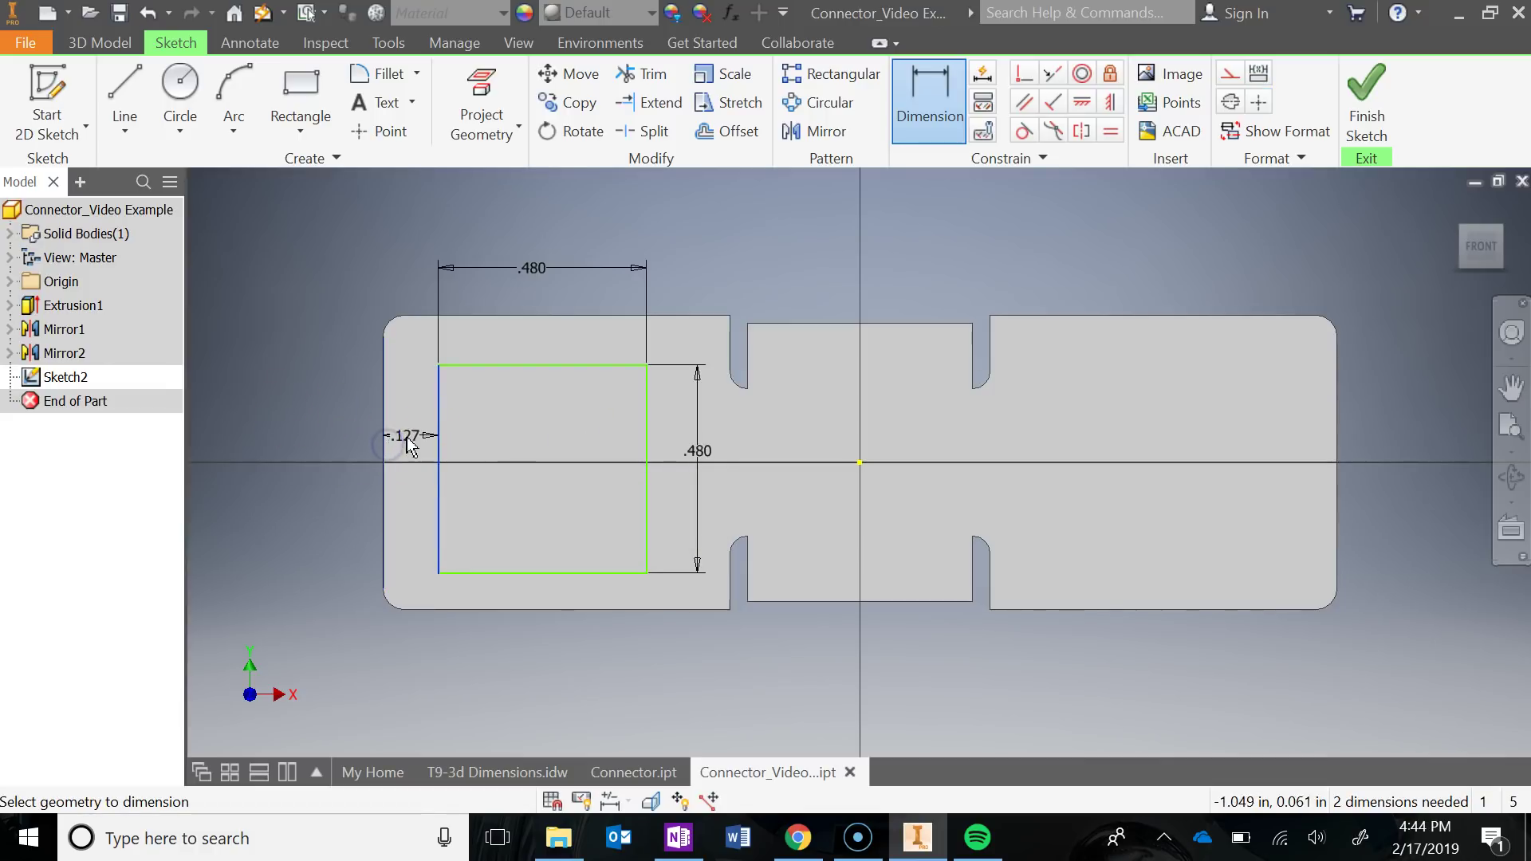
left_click(341, 437)
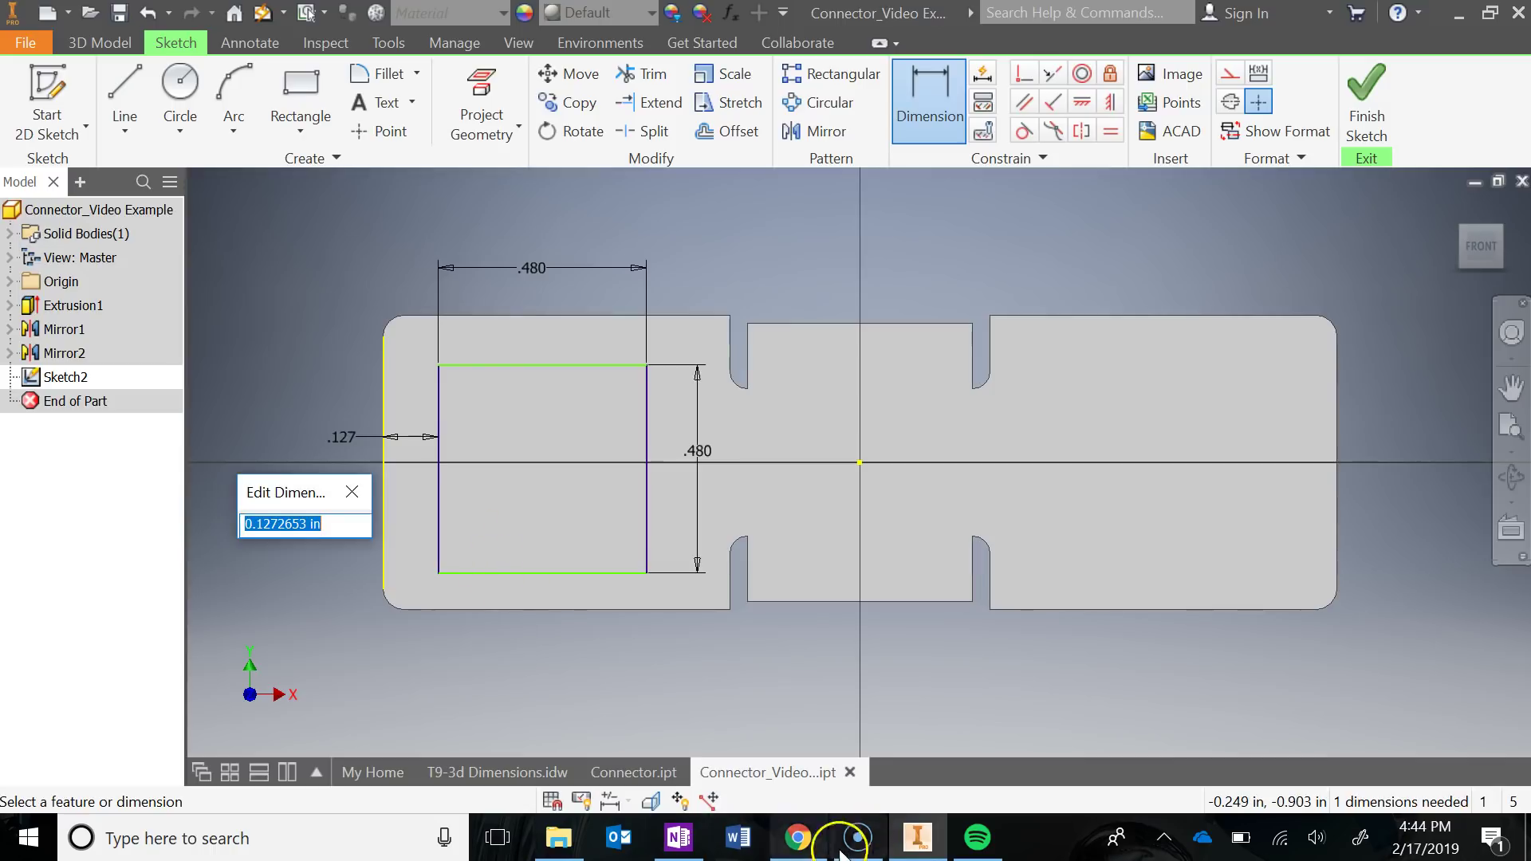
left_click(677, 842)
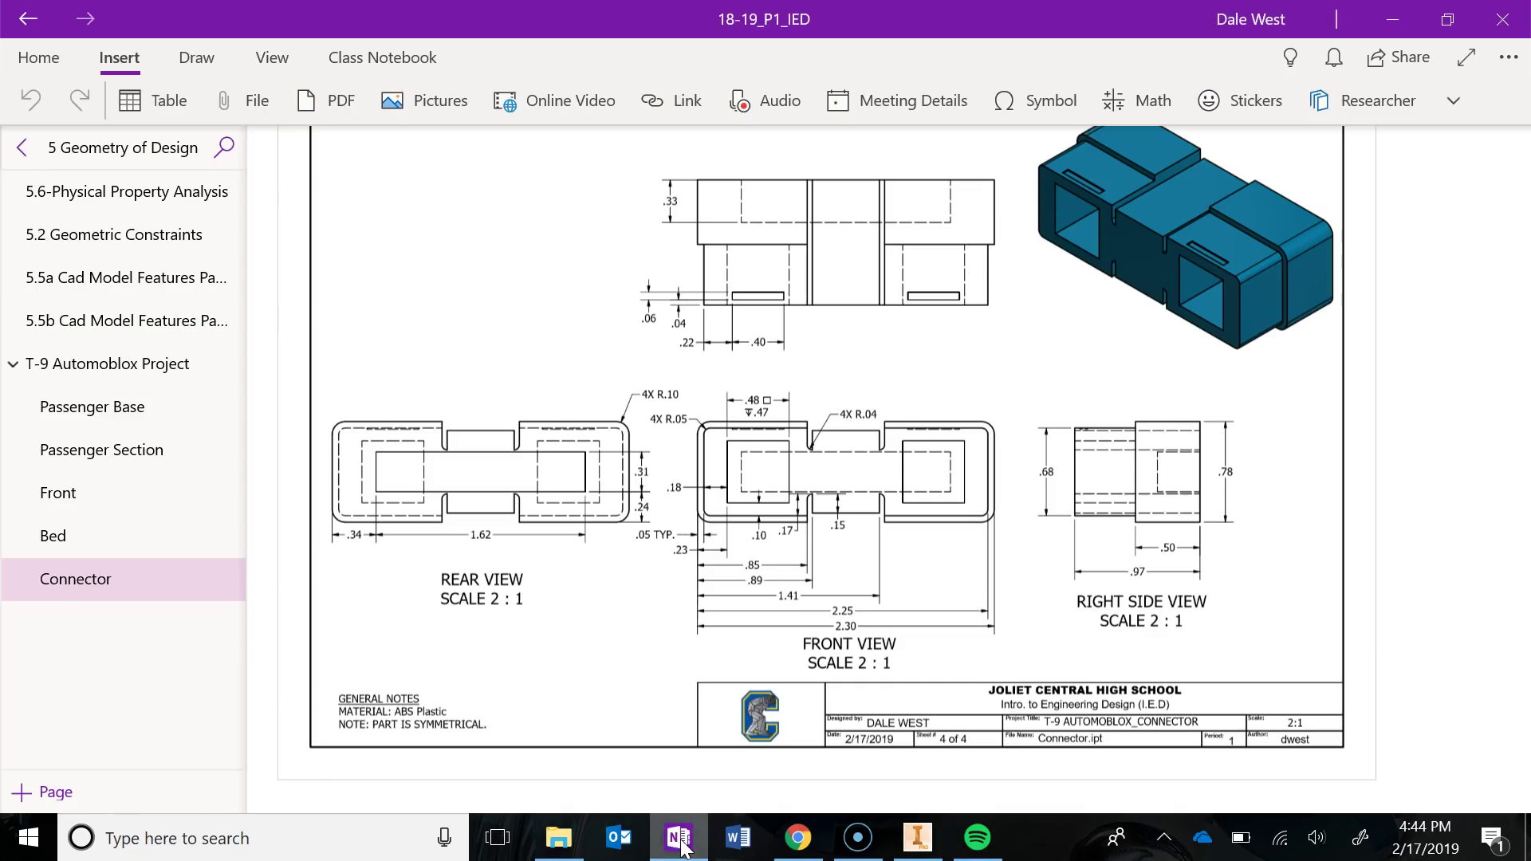
left_click(678, 842)
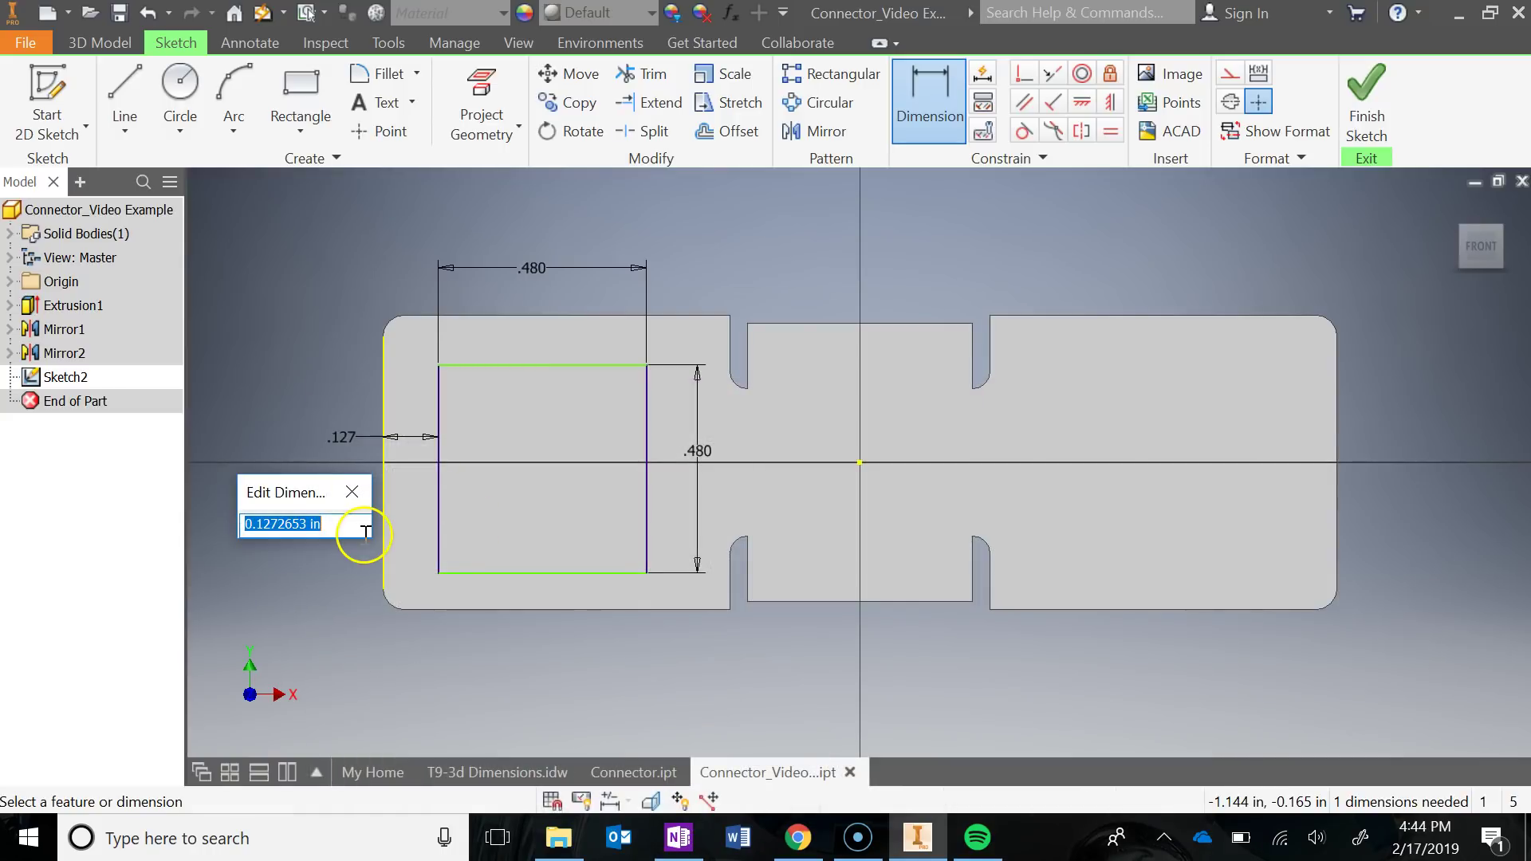
type(".18")
key("Return")
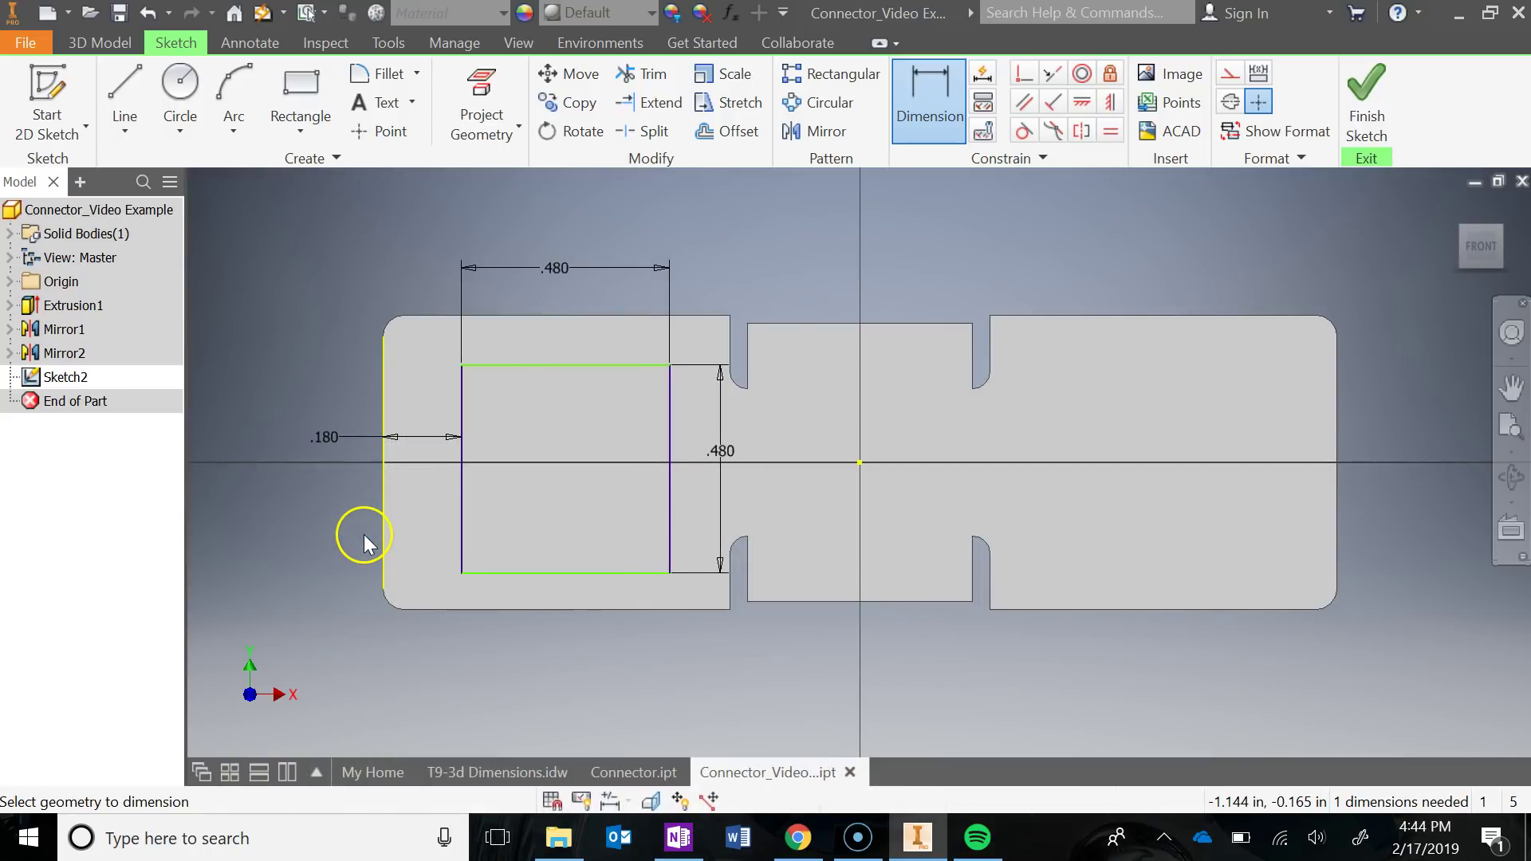
left_click(562, 572)
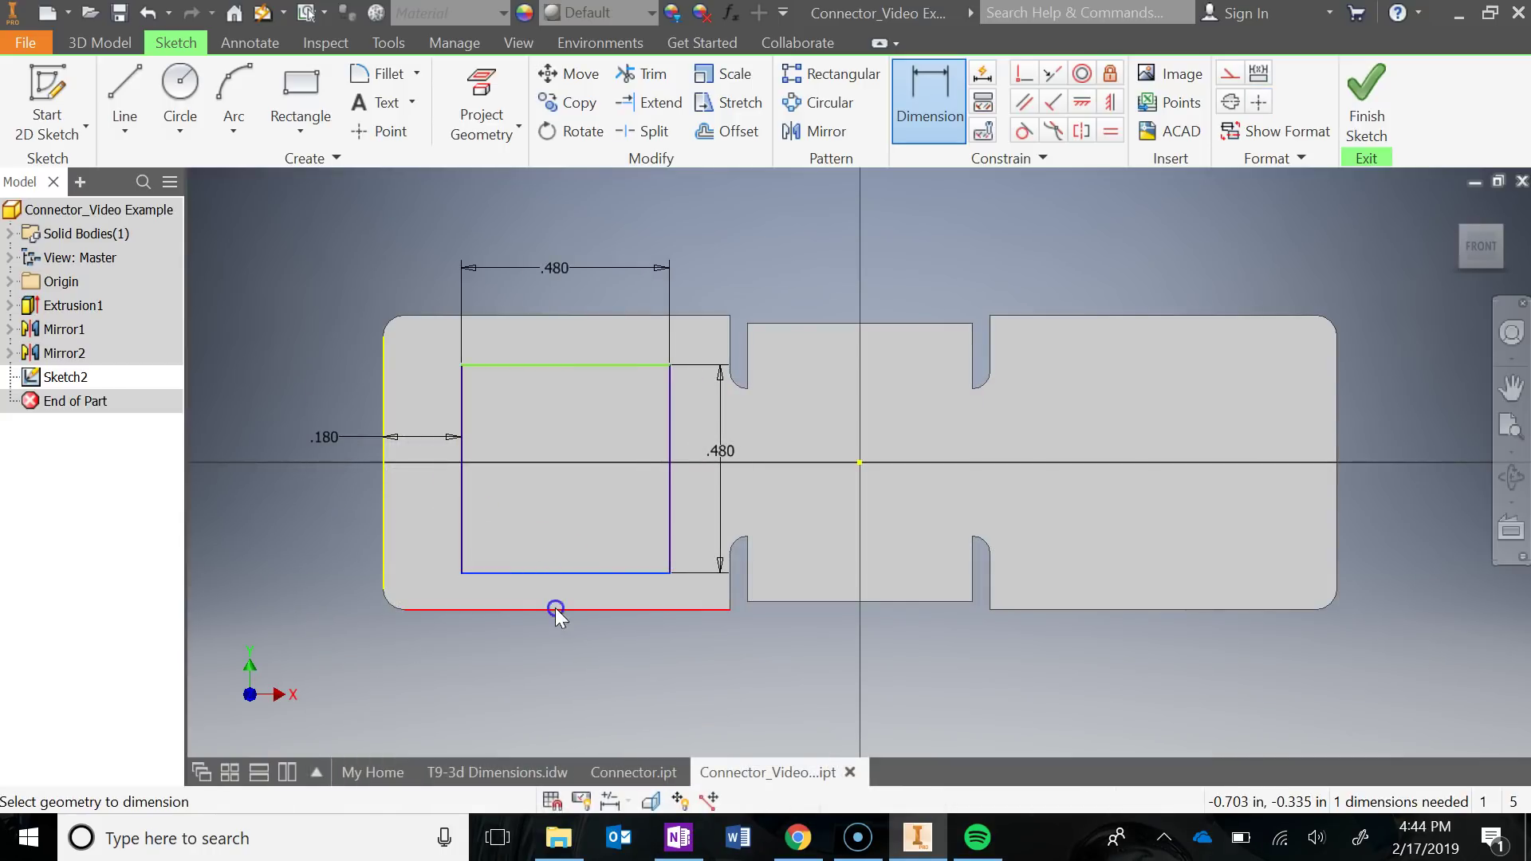
left_click(558, 610)
left_click(570, 652)
left_click(690, 837)
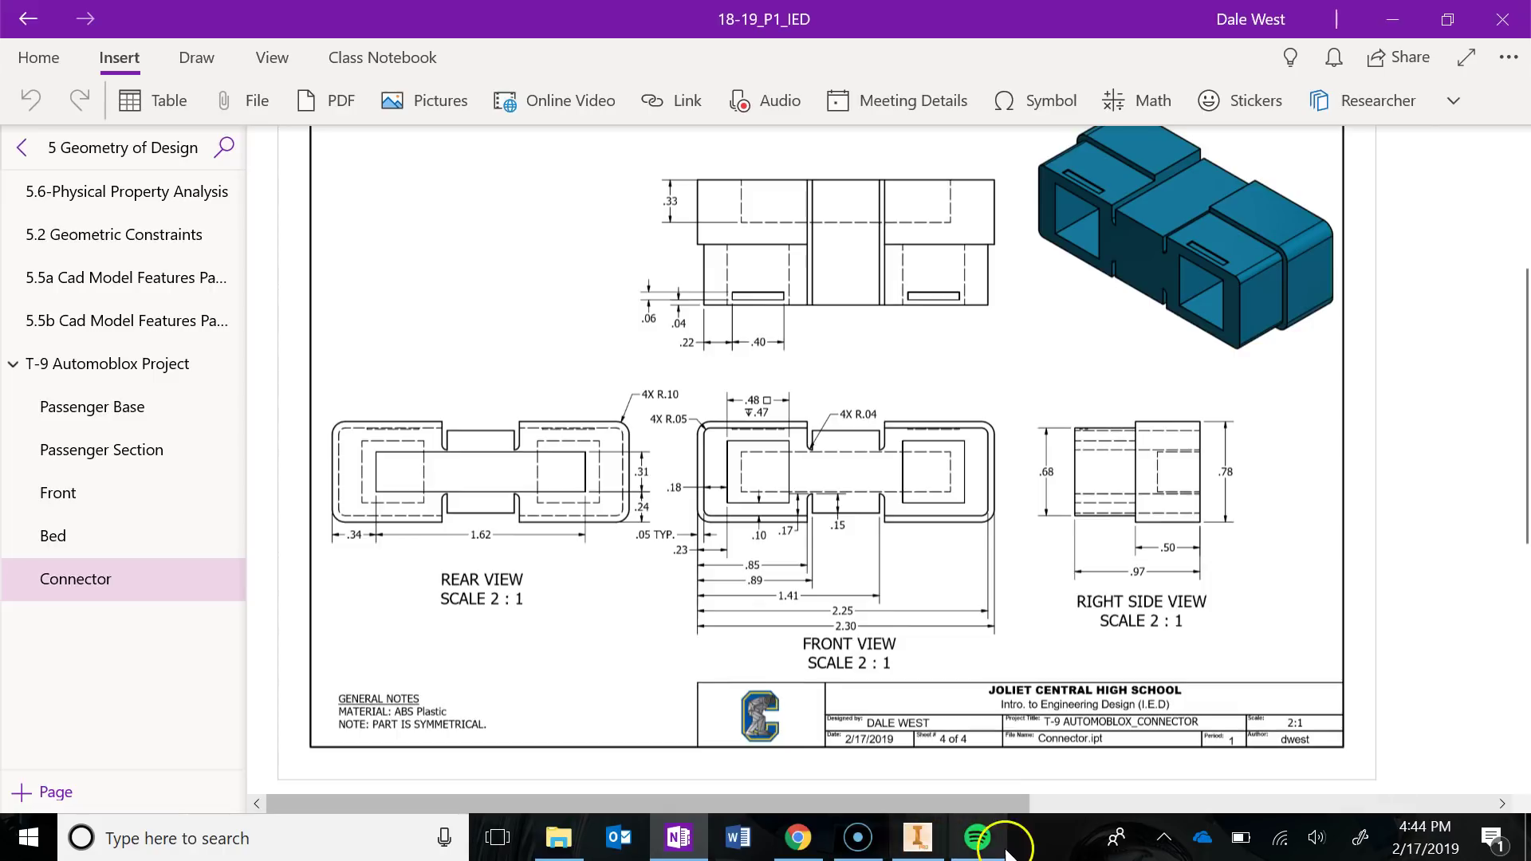
left_click(917, 837)
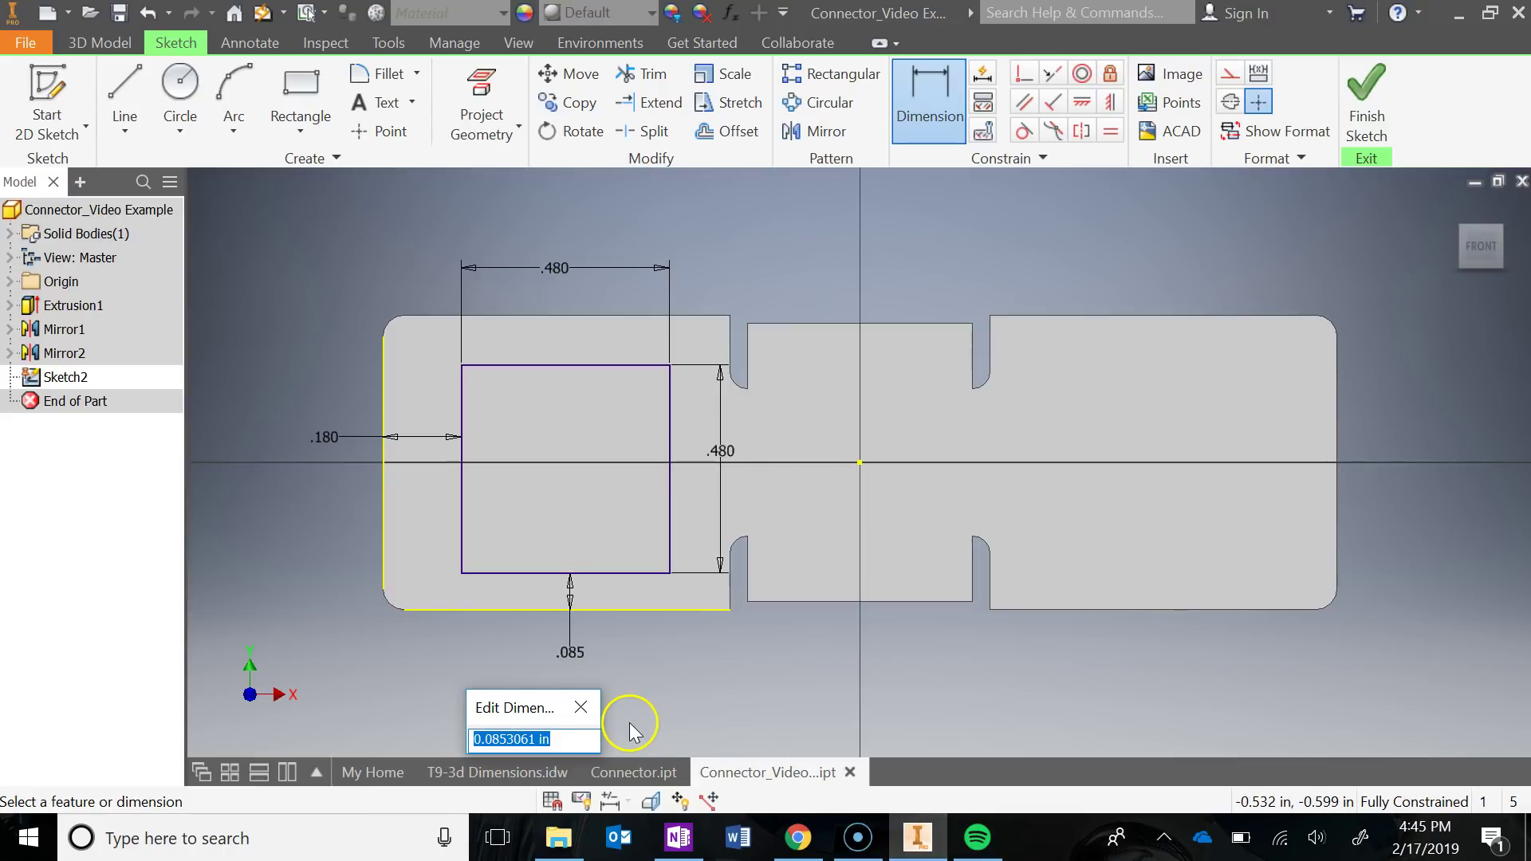
key("Return")
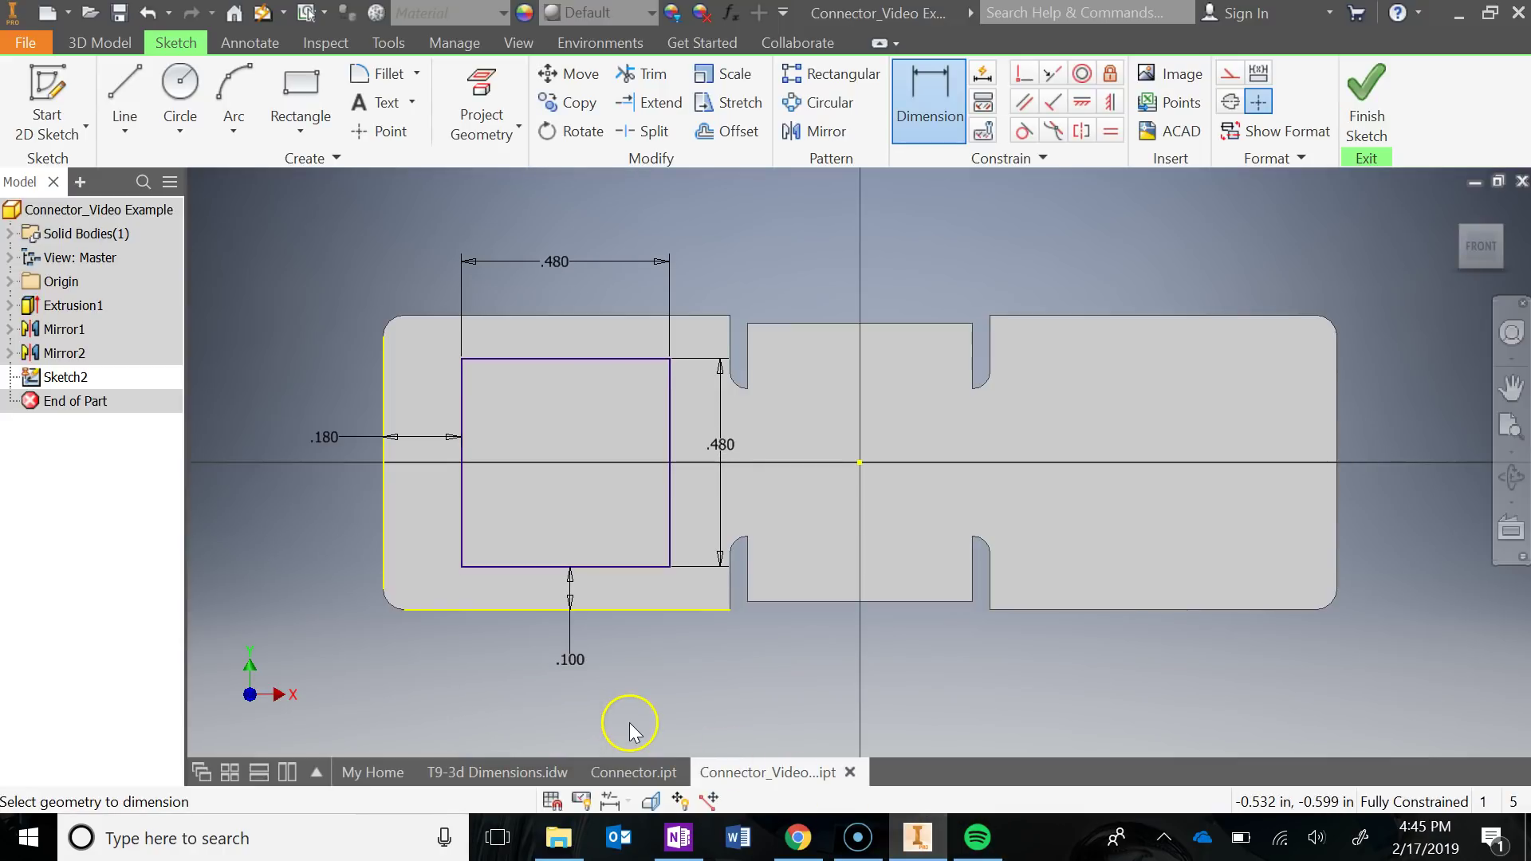
- Draw a vertical line up from the sketch origin and set it as a centerline
left_click(859, 461)
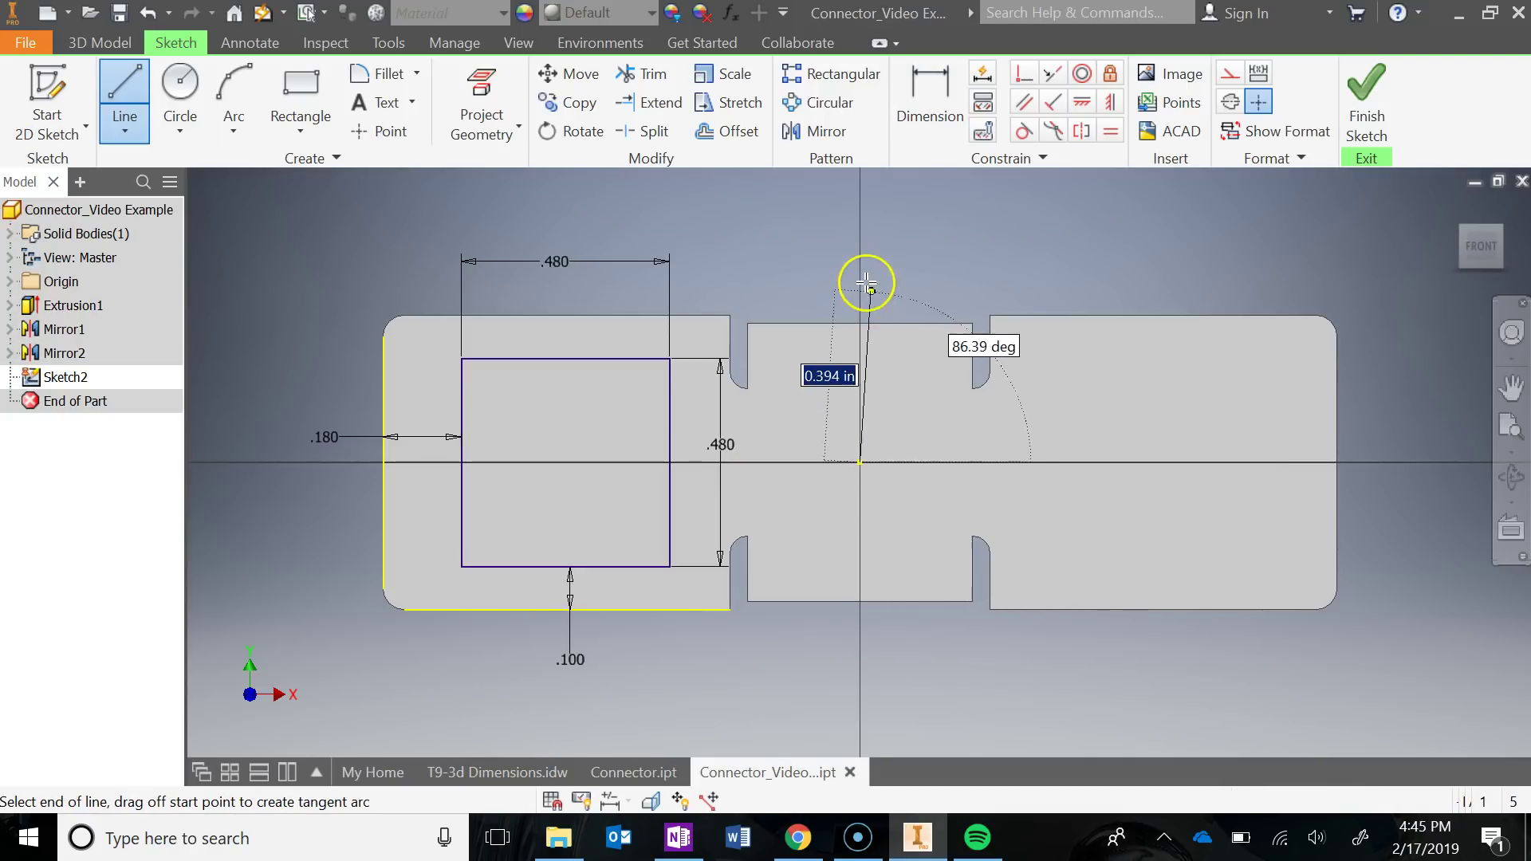
double_click(861, 279)
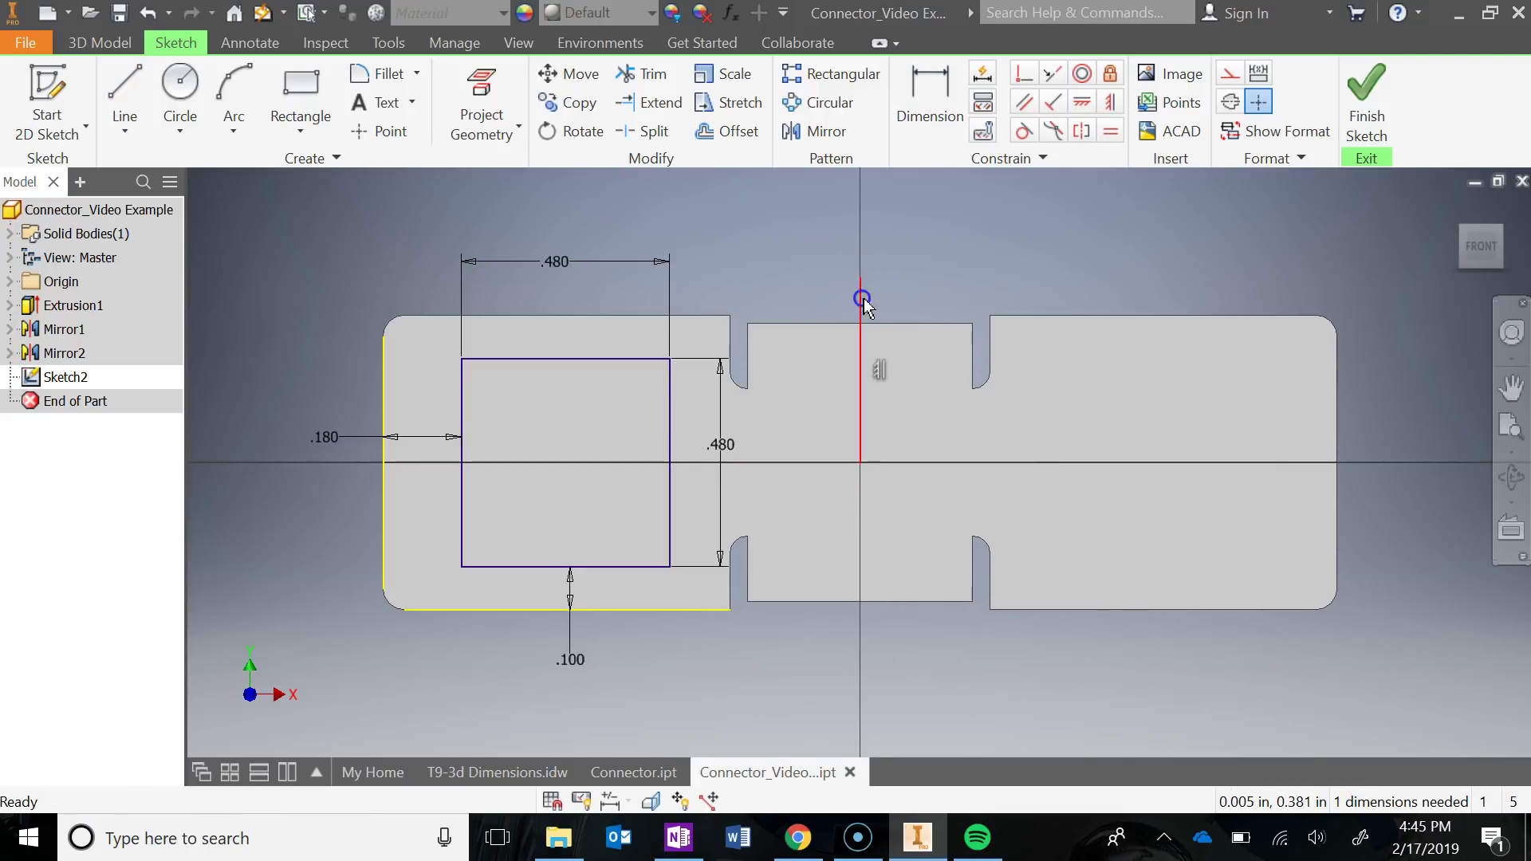
left_click(1230, 73)
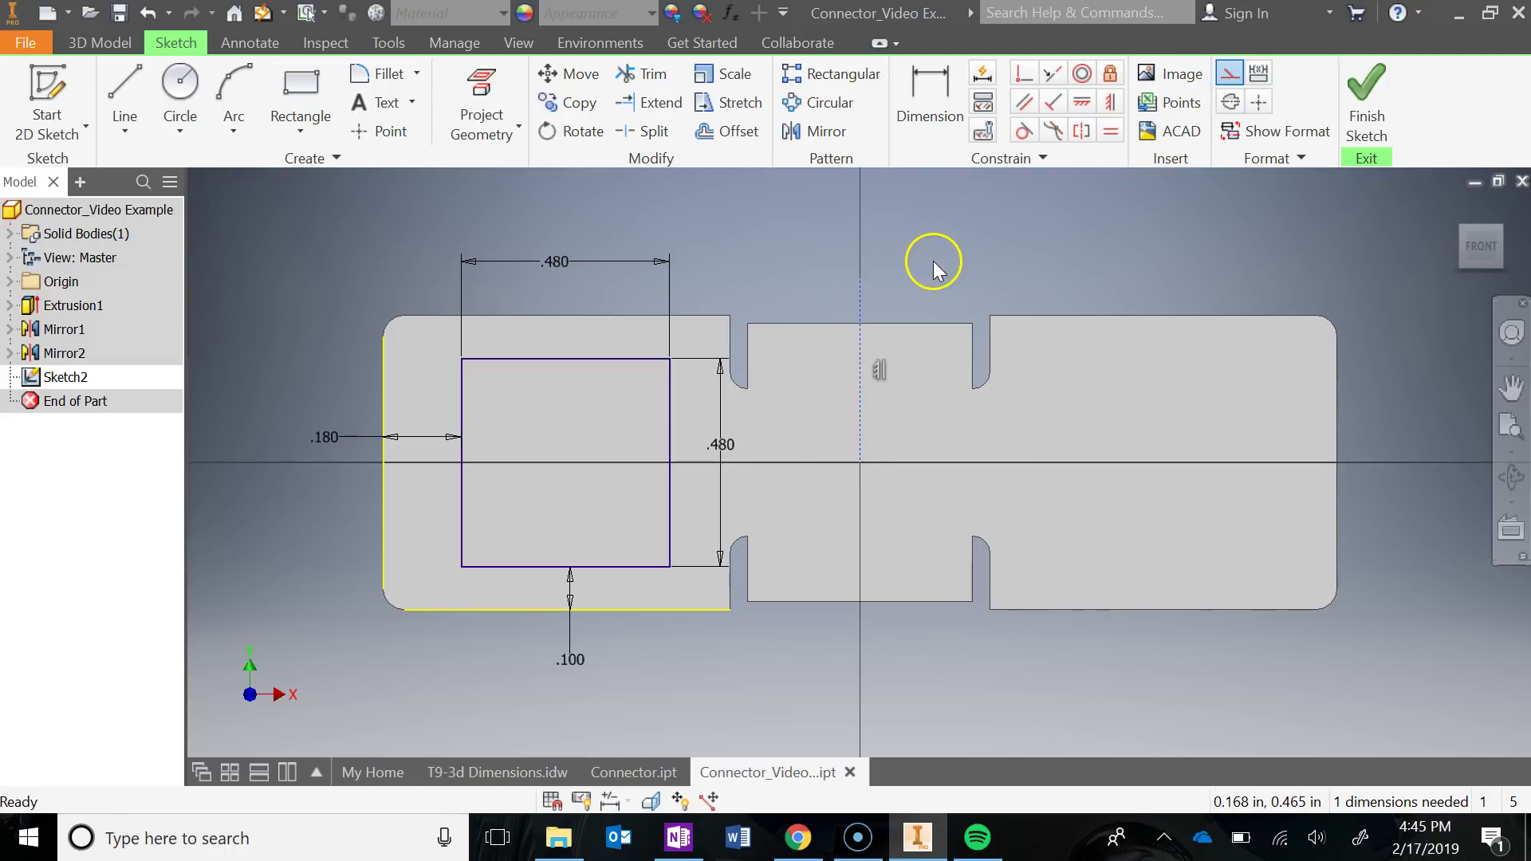
key("Escape")
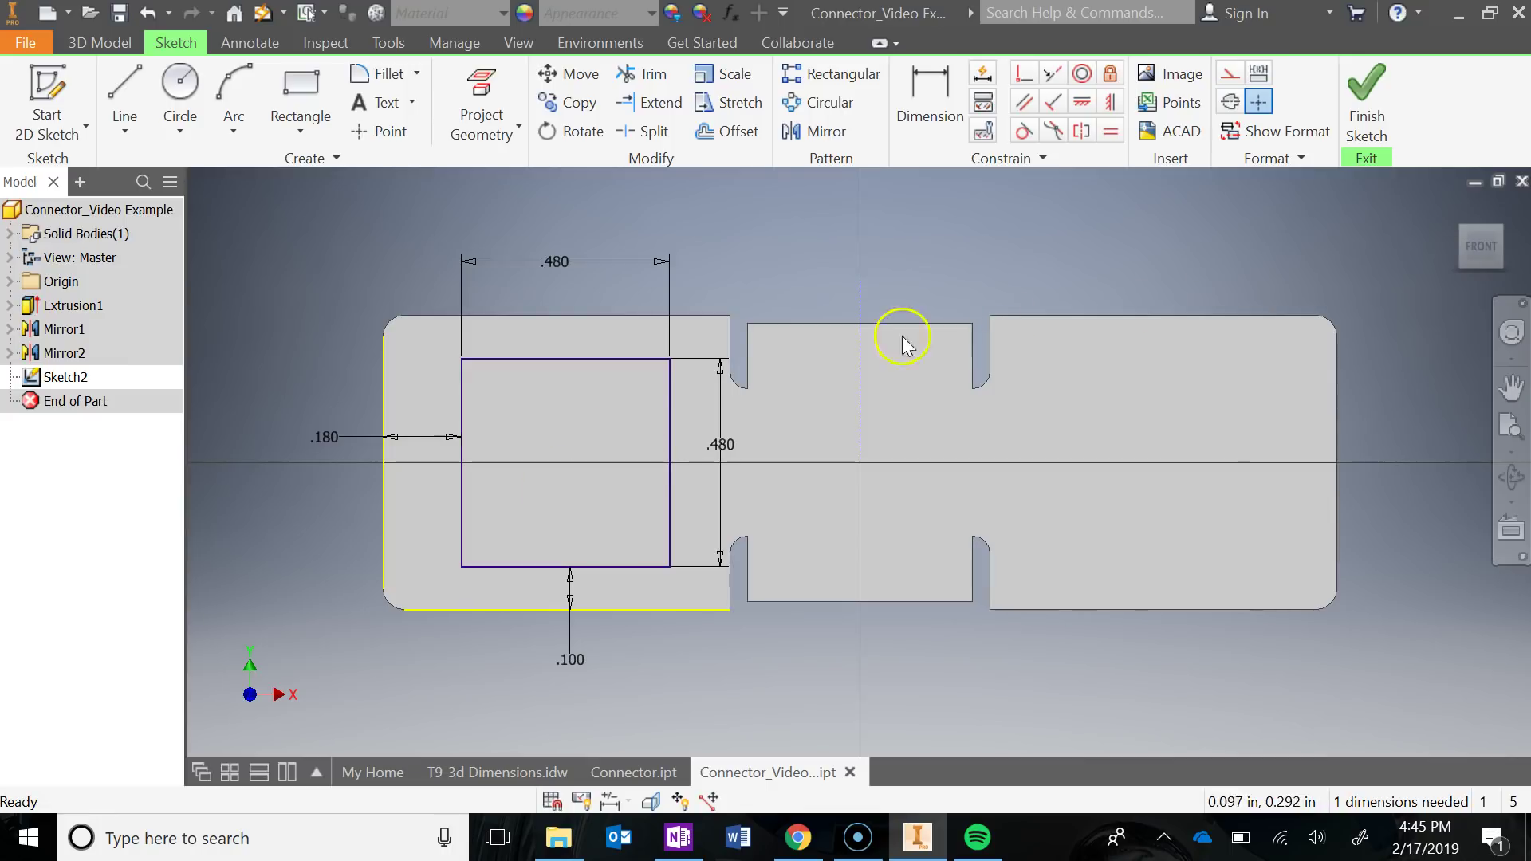
- Mirror the .480 square and its dimensions across the centerline onto the right block
left_click_drag(410, 241, 715, 609)
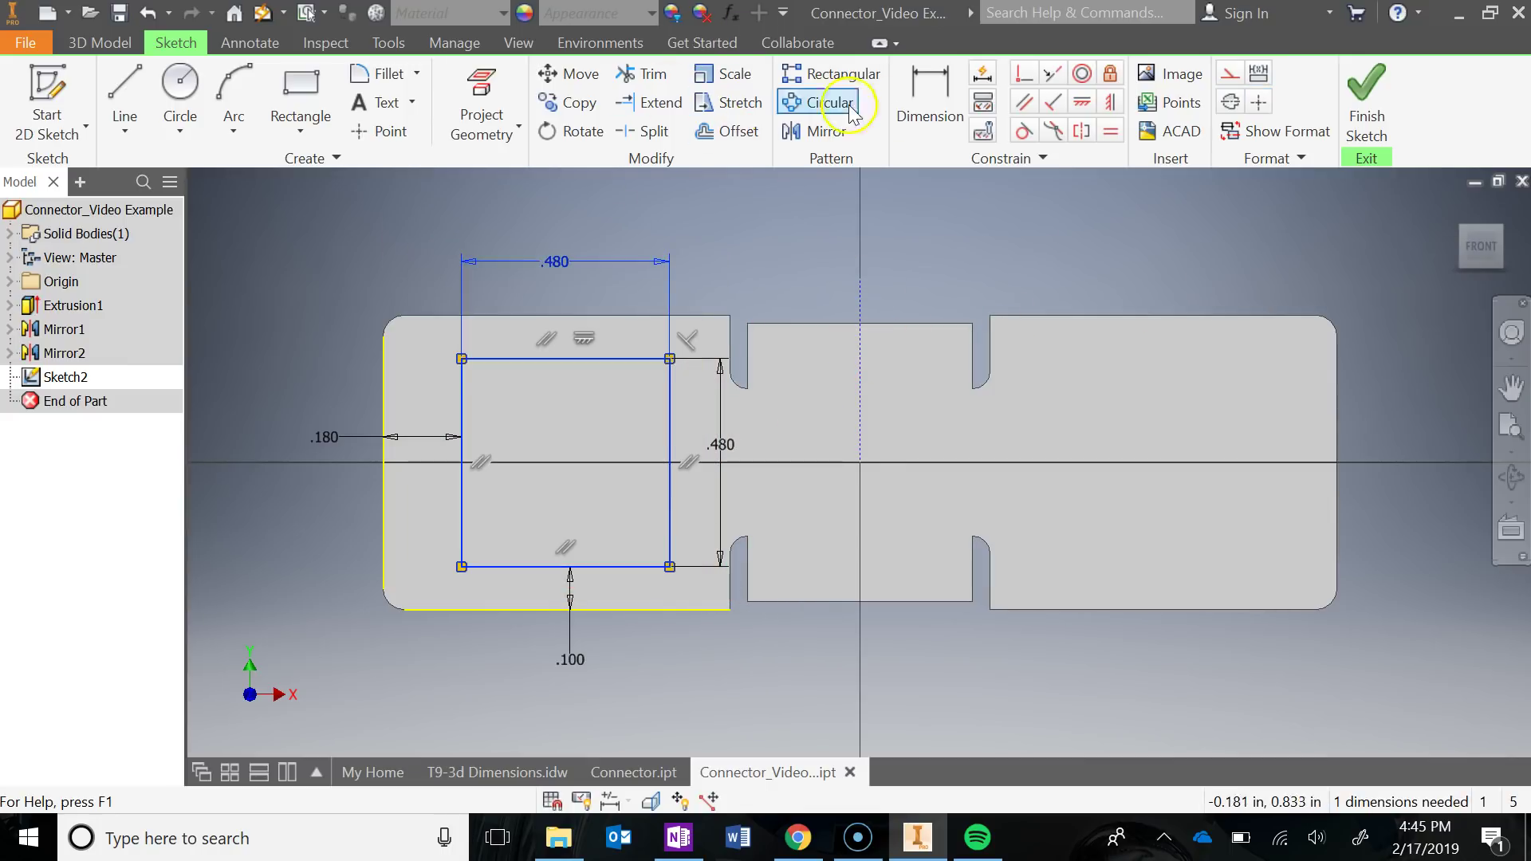
left_click(838, 134)
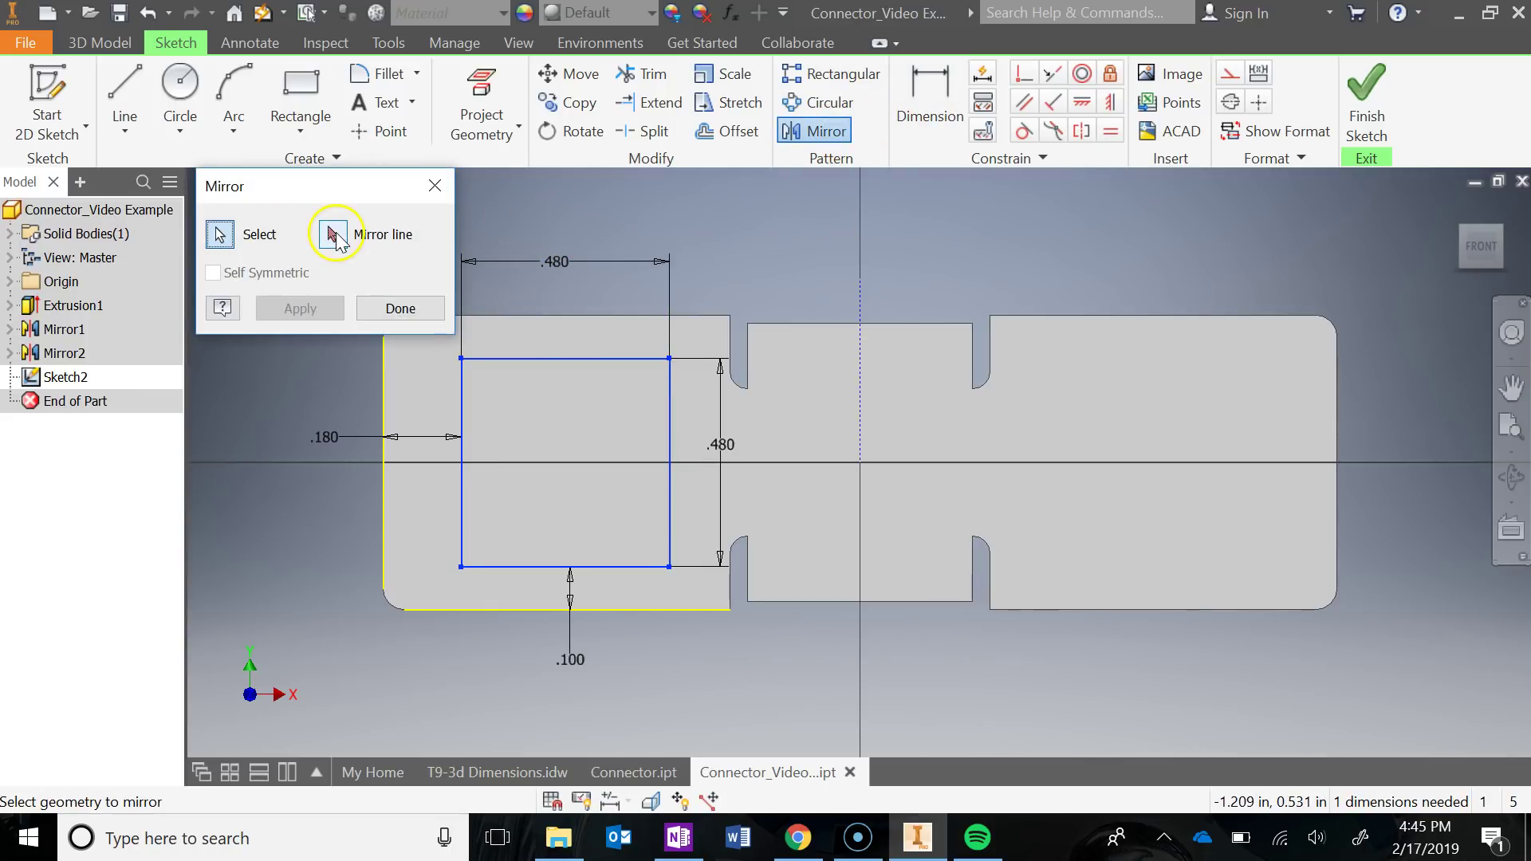
left_click(334, 235)
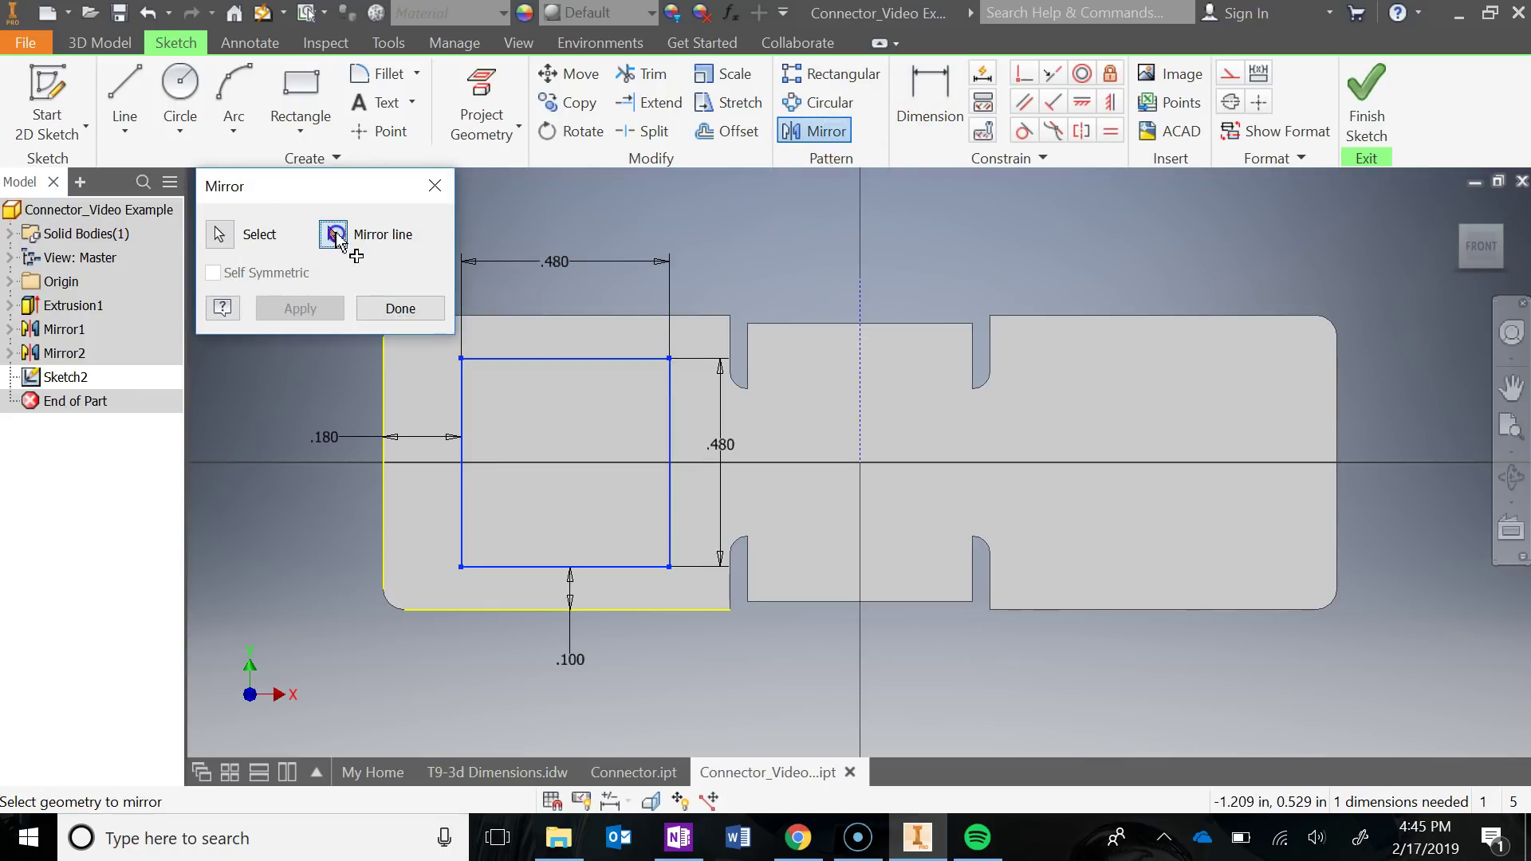
left_click(859, 307)
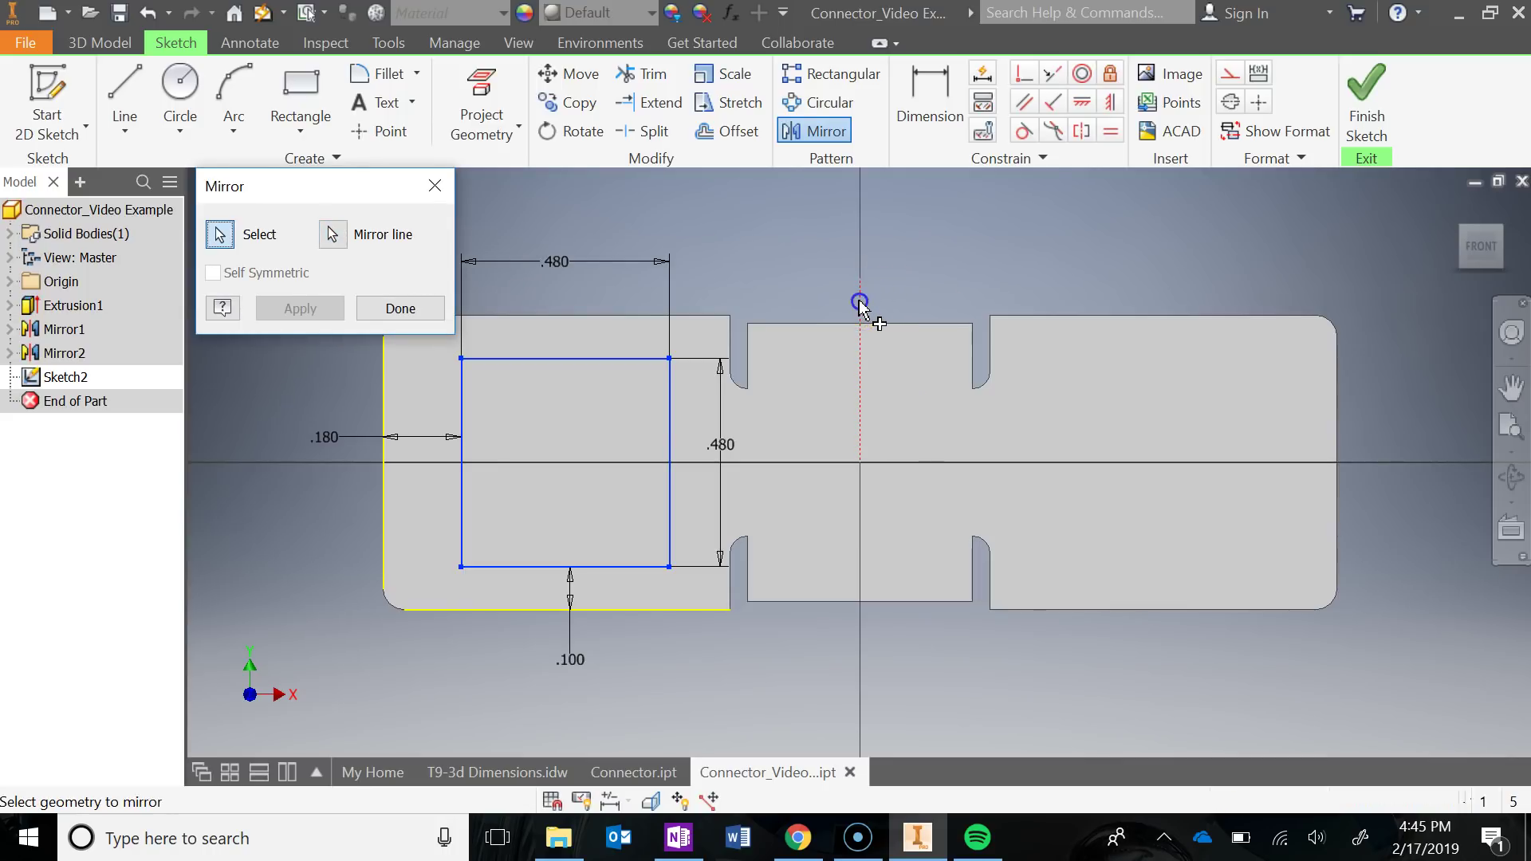
left_click(299, 309)
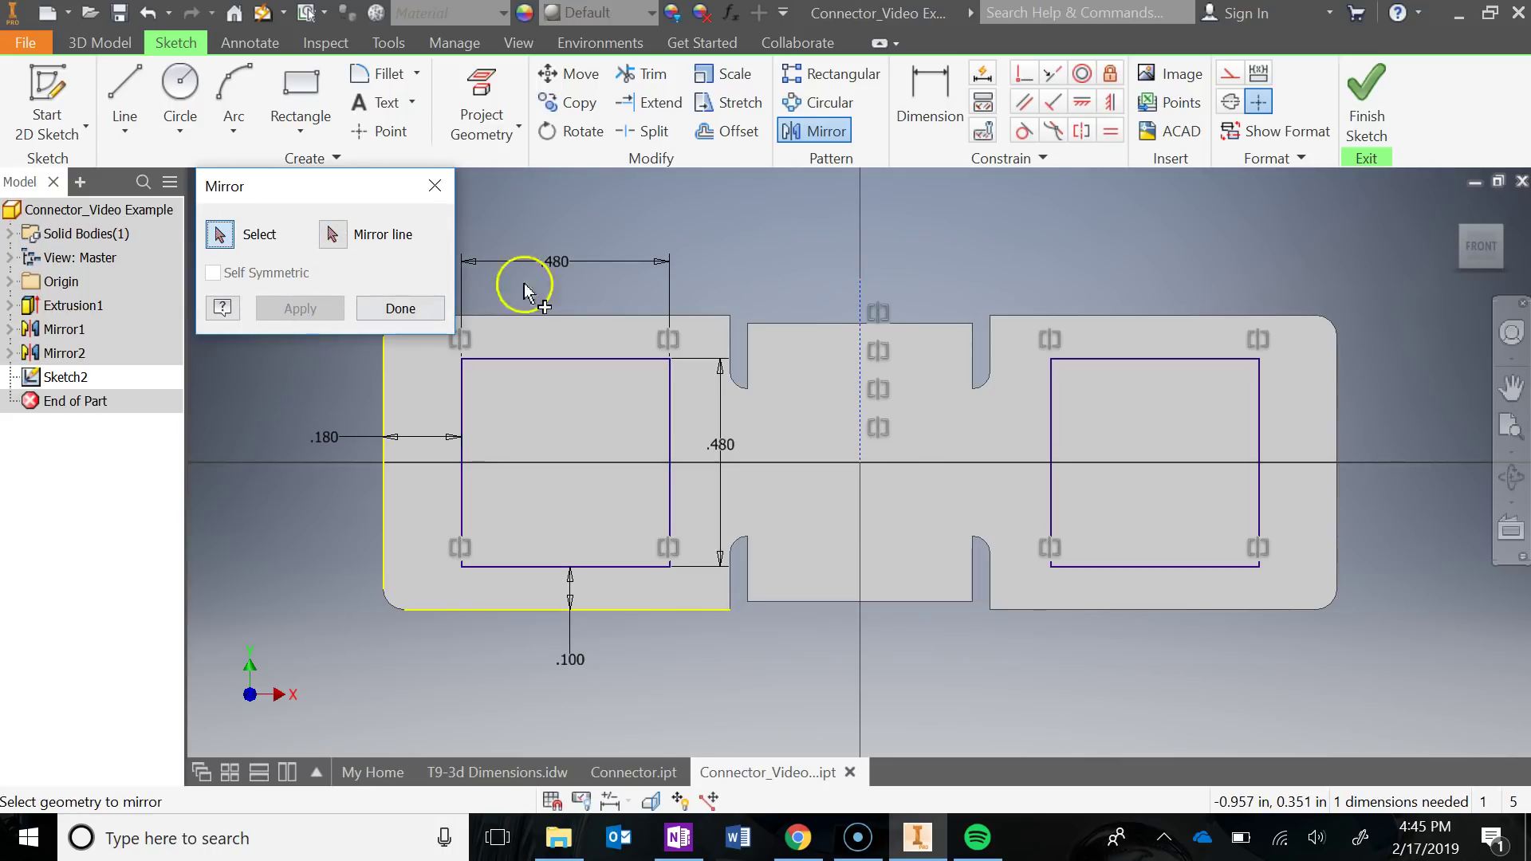
left_click(434, 186)
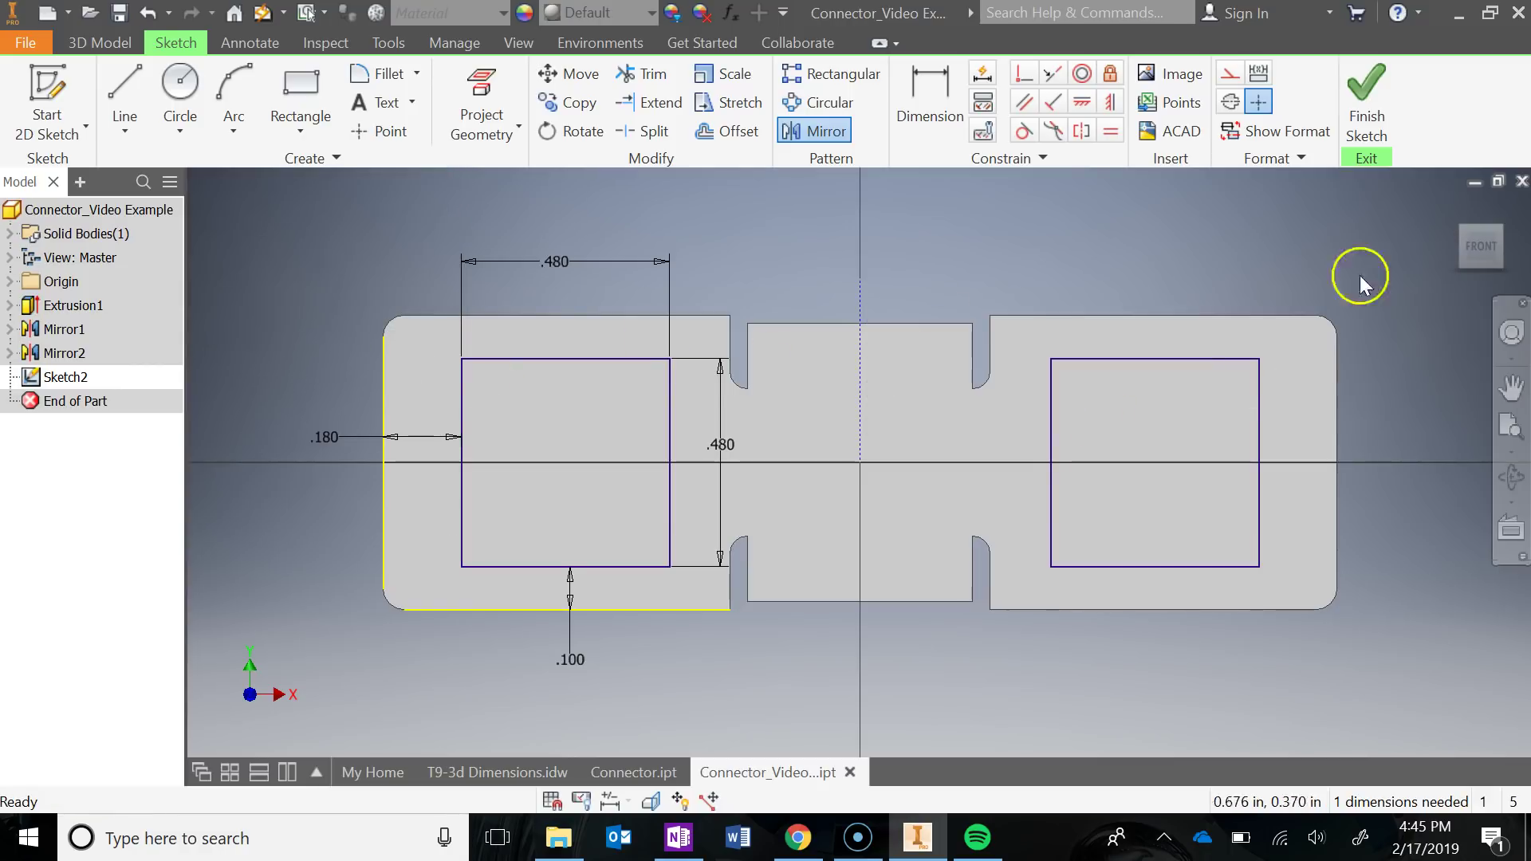
key("F6")
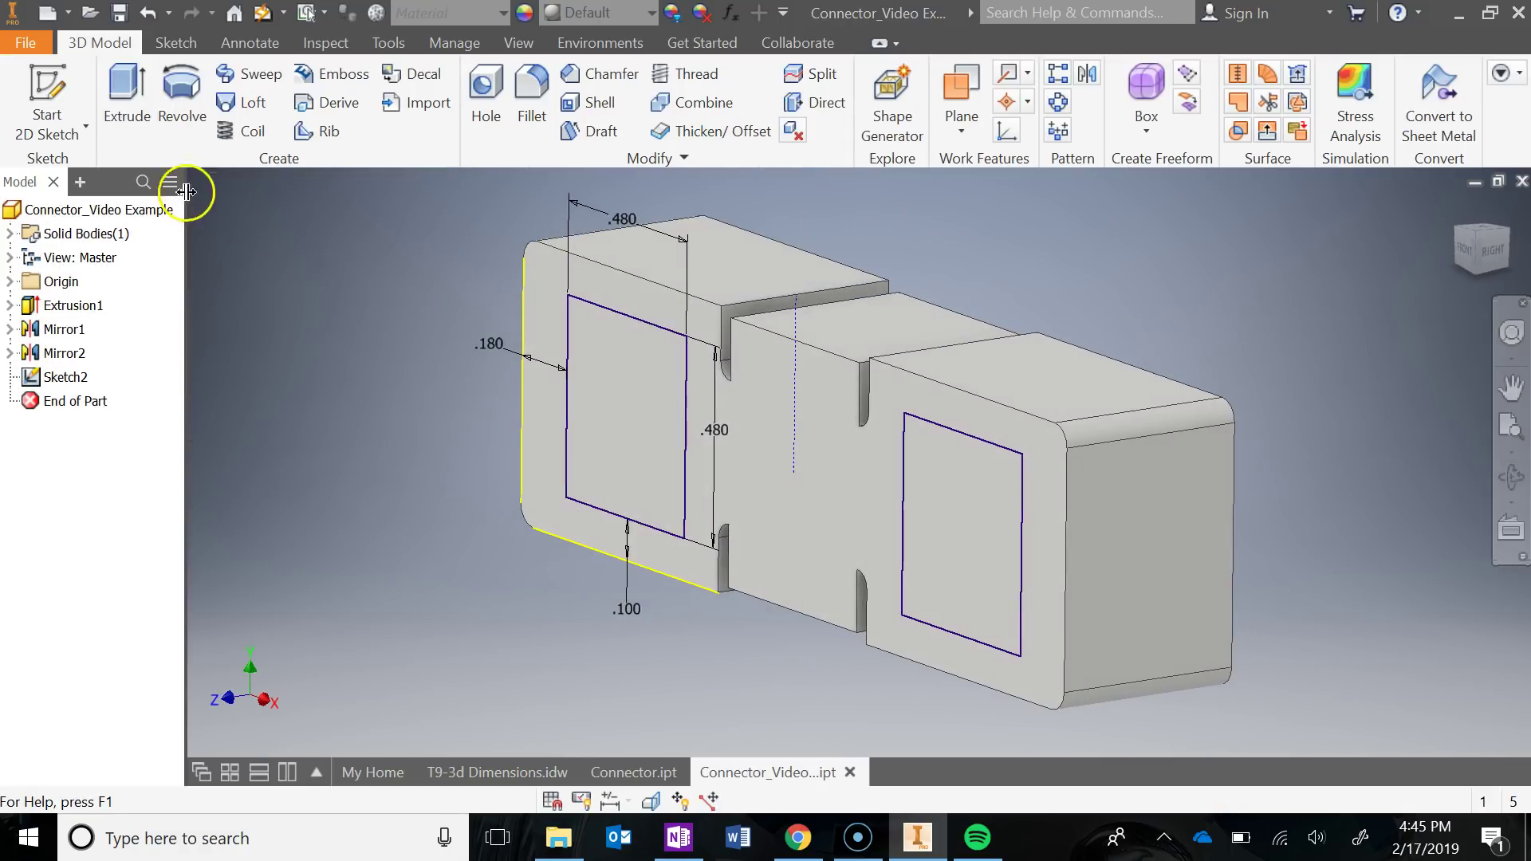
- Cut both .480 square profiles .47 deep as Extrusion2 and save the part
left_click(126, 102)
left_click(630, 368)
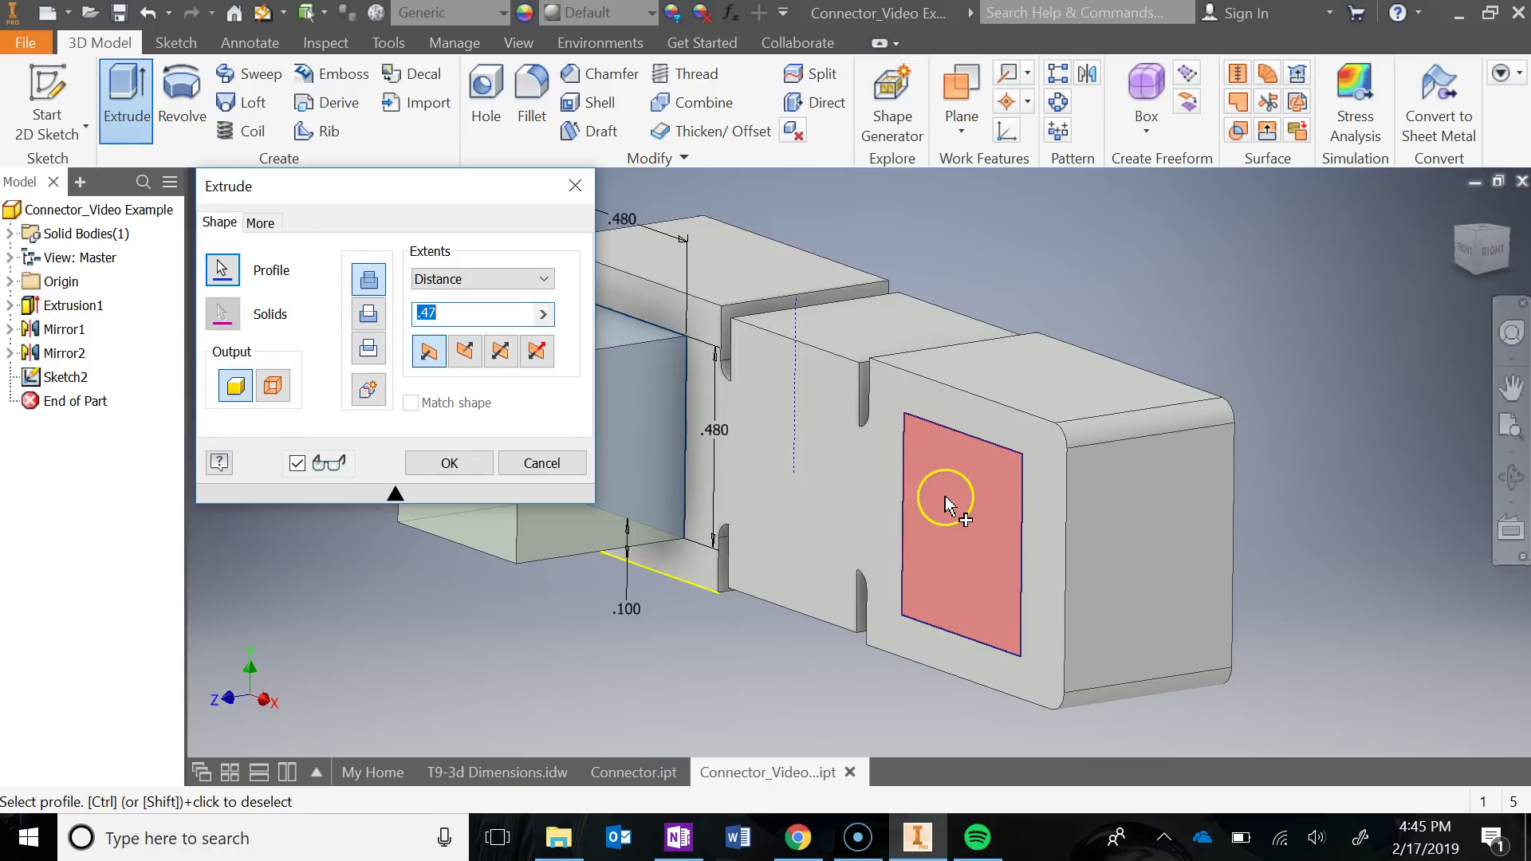
left_click(946, 504)
left_click(464, 352)
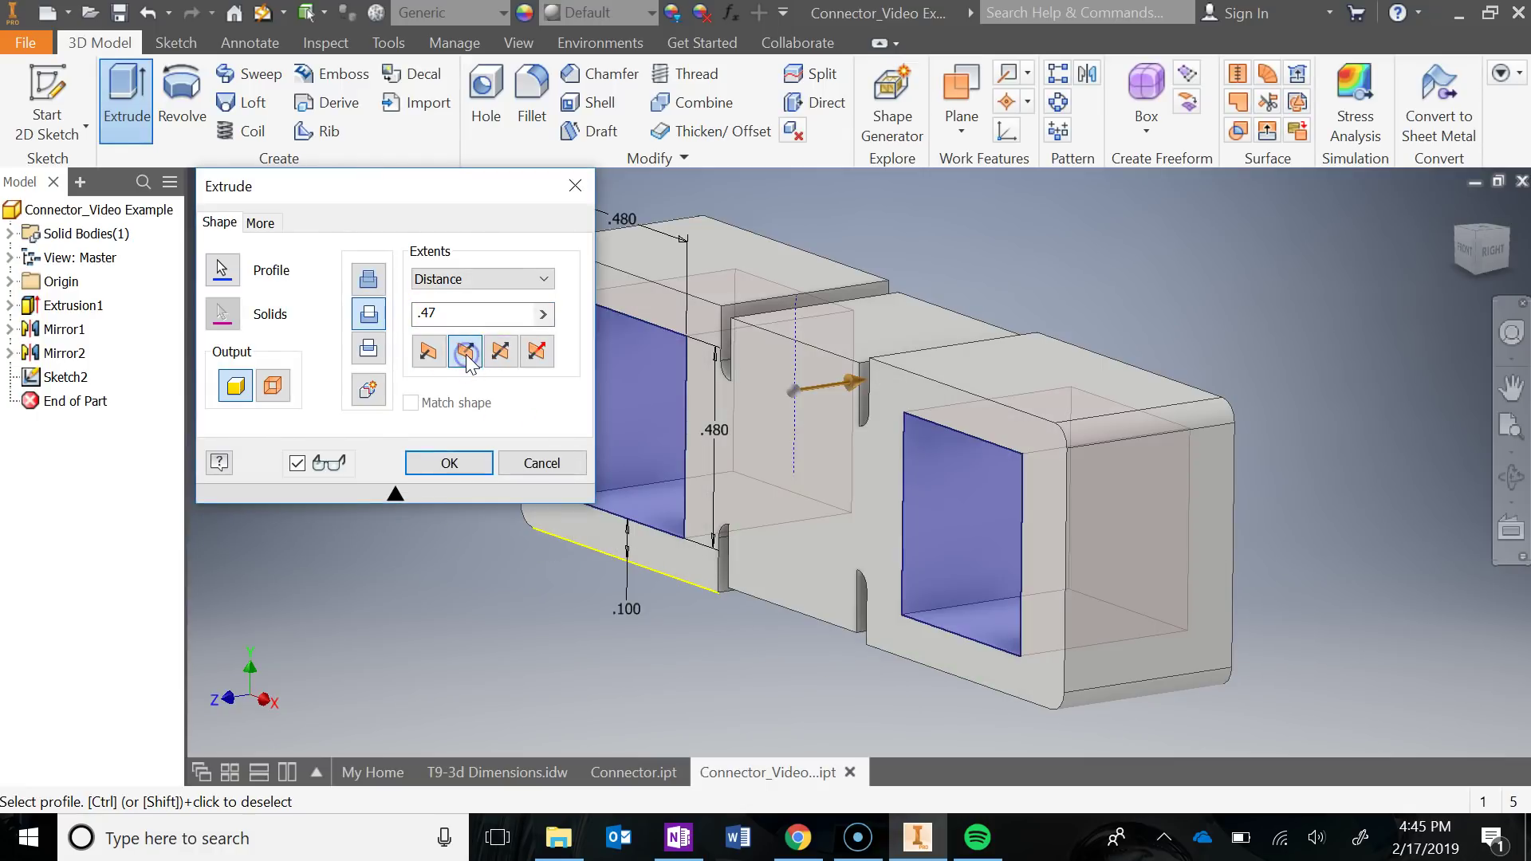
left_click(454, 311)
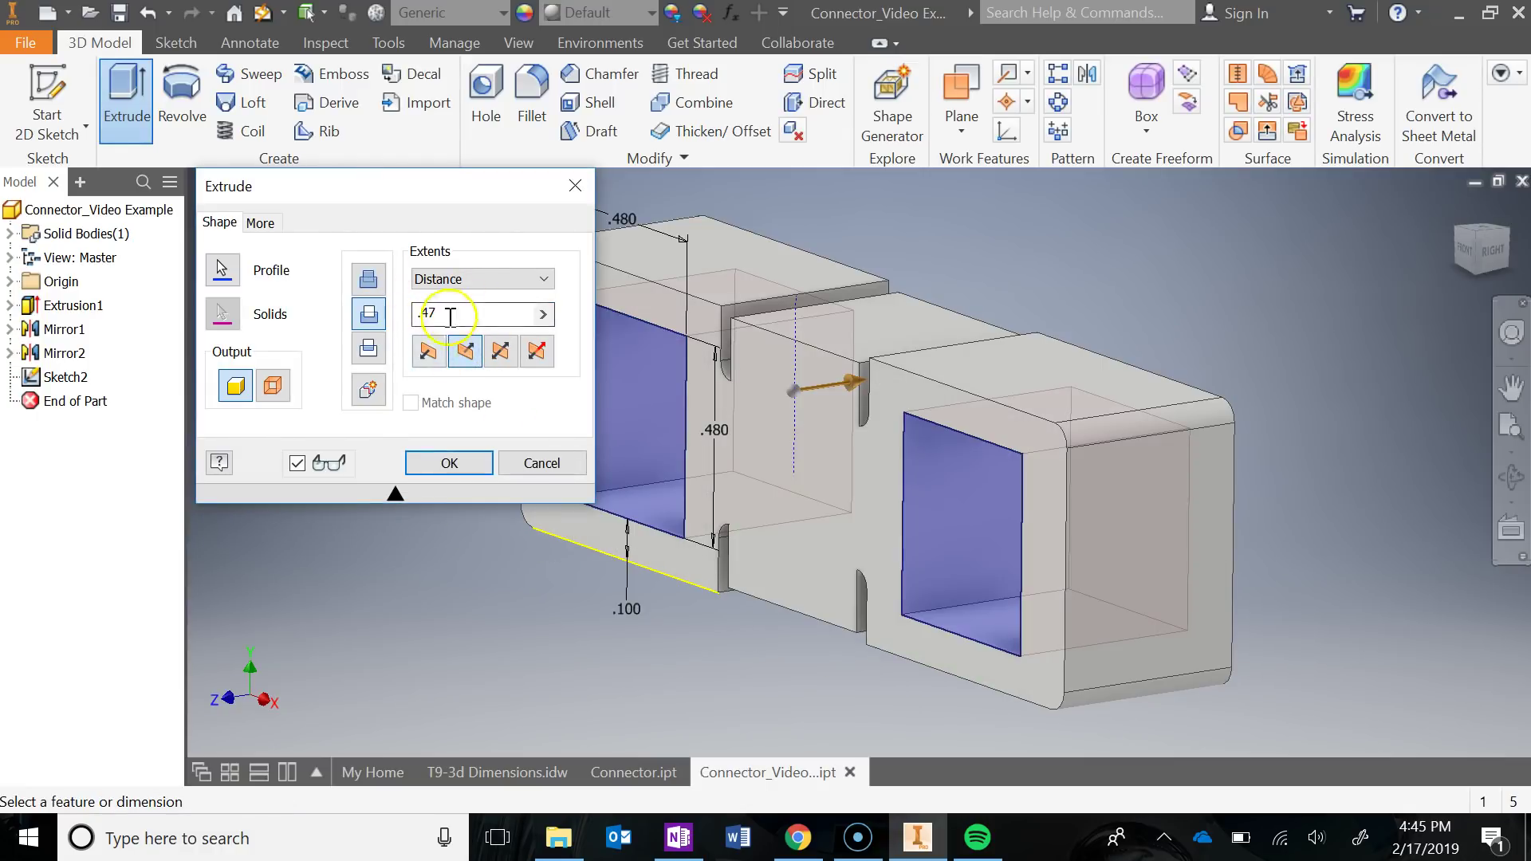
left_click(449, 463)
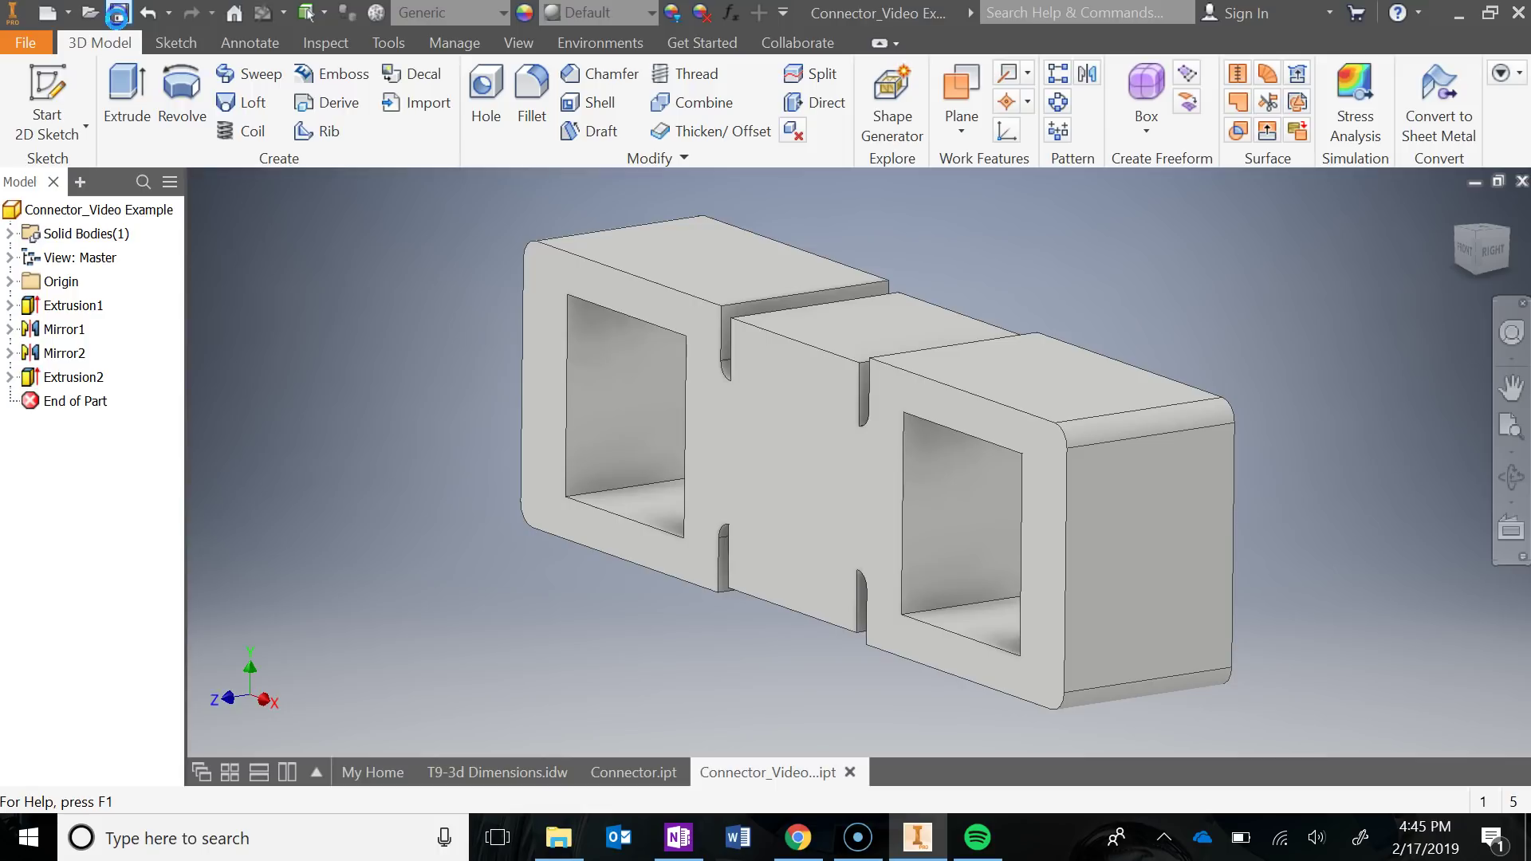
left_click(117, 14)
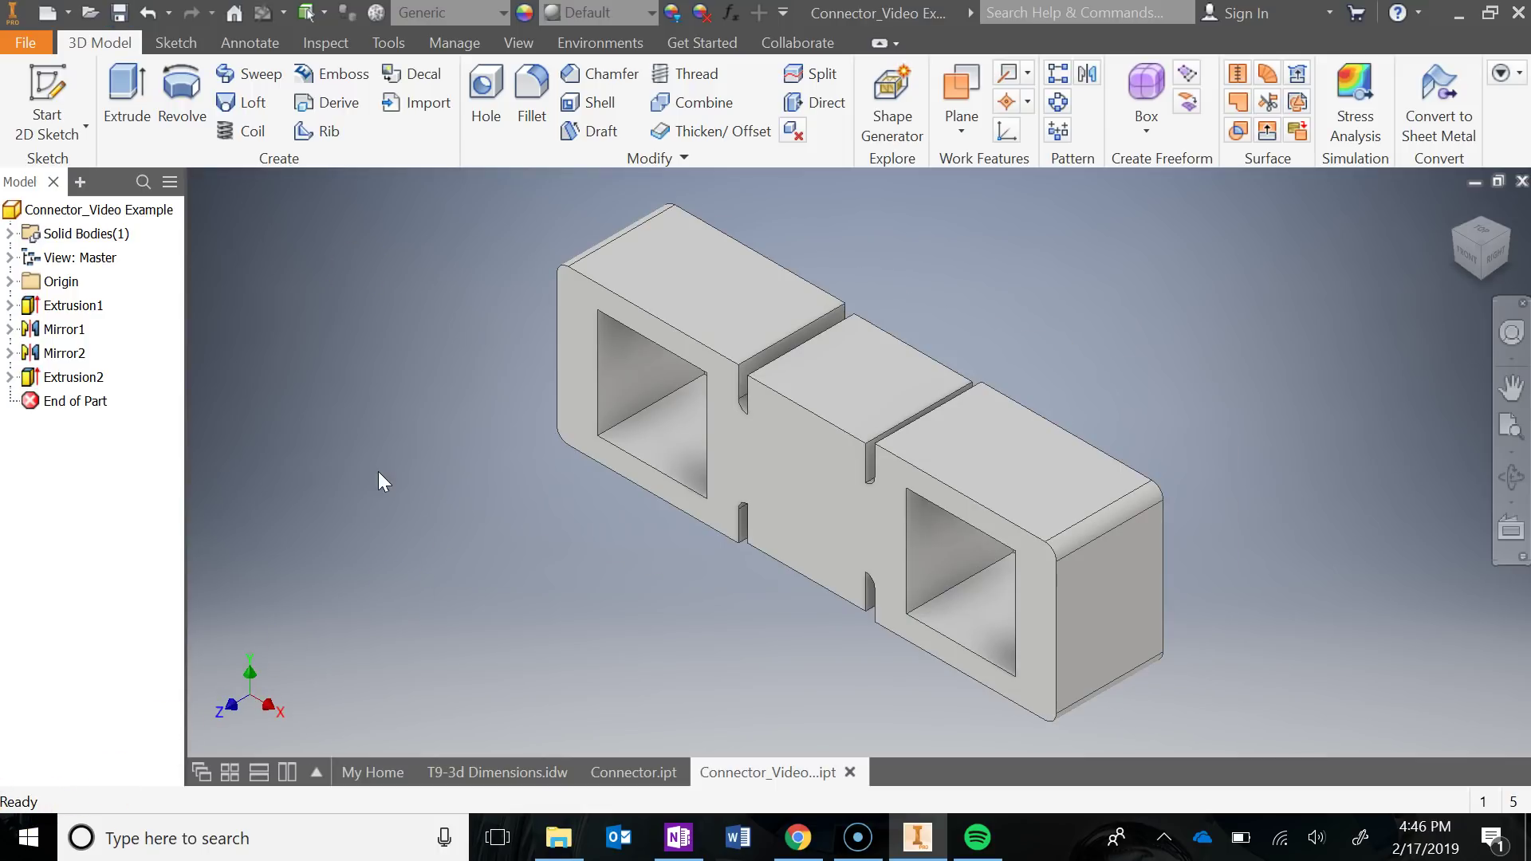
- Sketch a thin slot rectangle across the lower part of the left block's top face
left_click(638, 290)
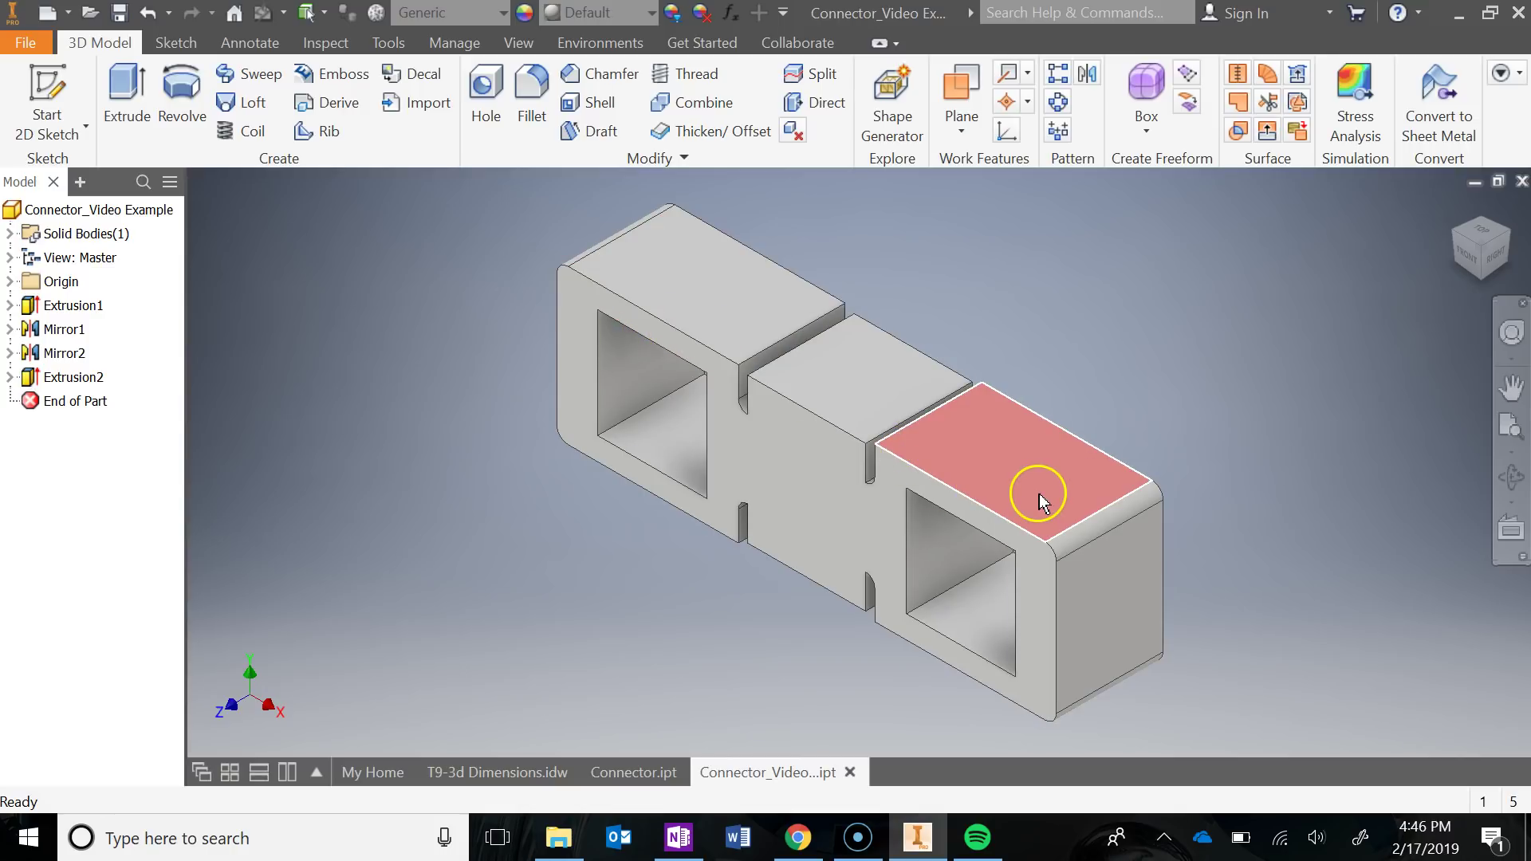
left_click(46, 98)
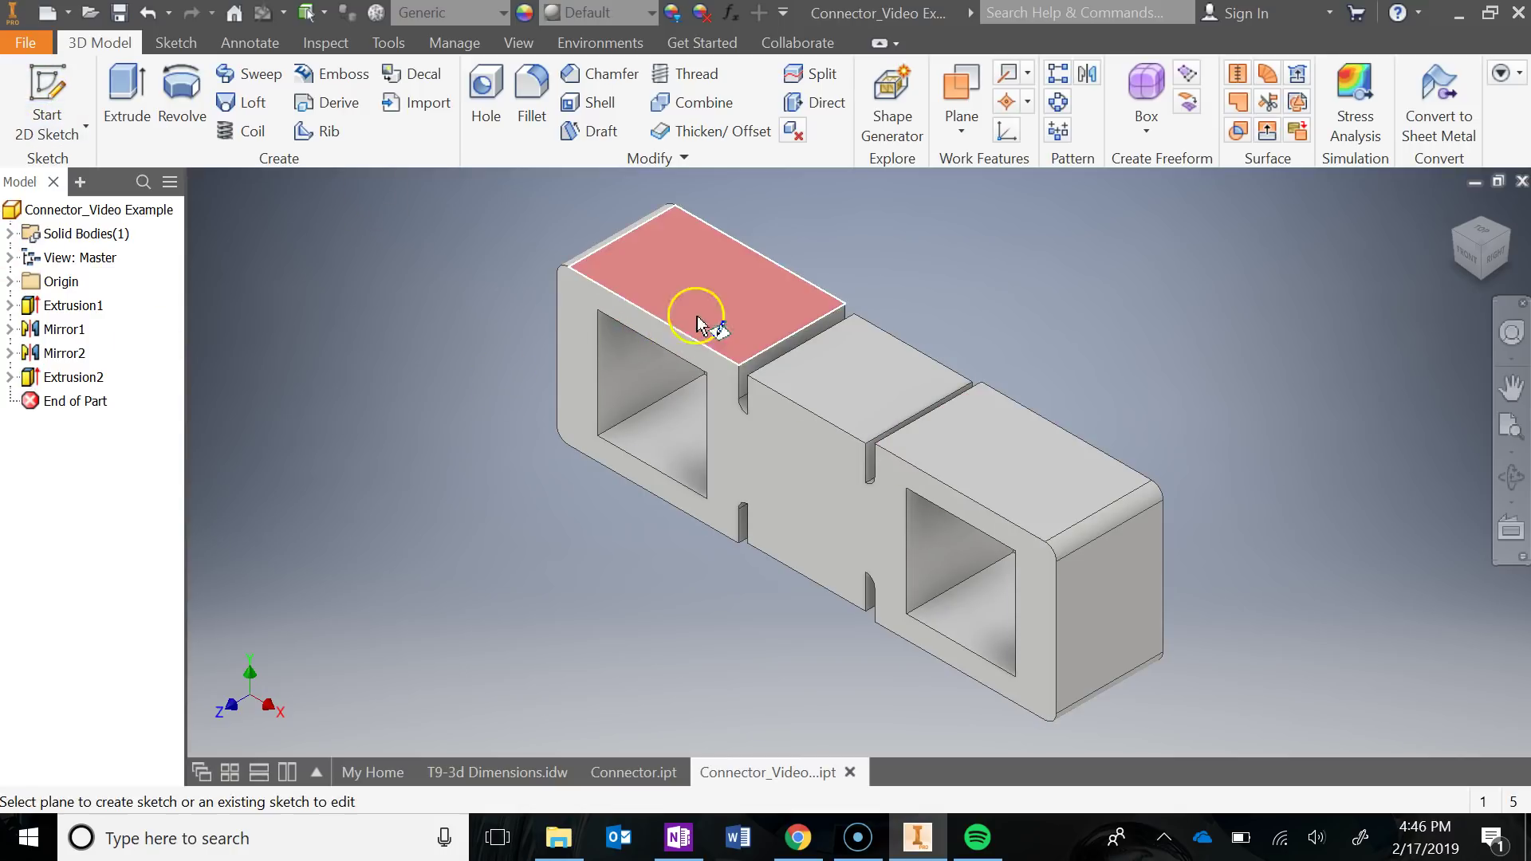
left_click(714, 326)
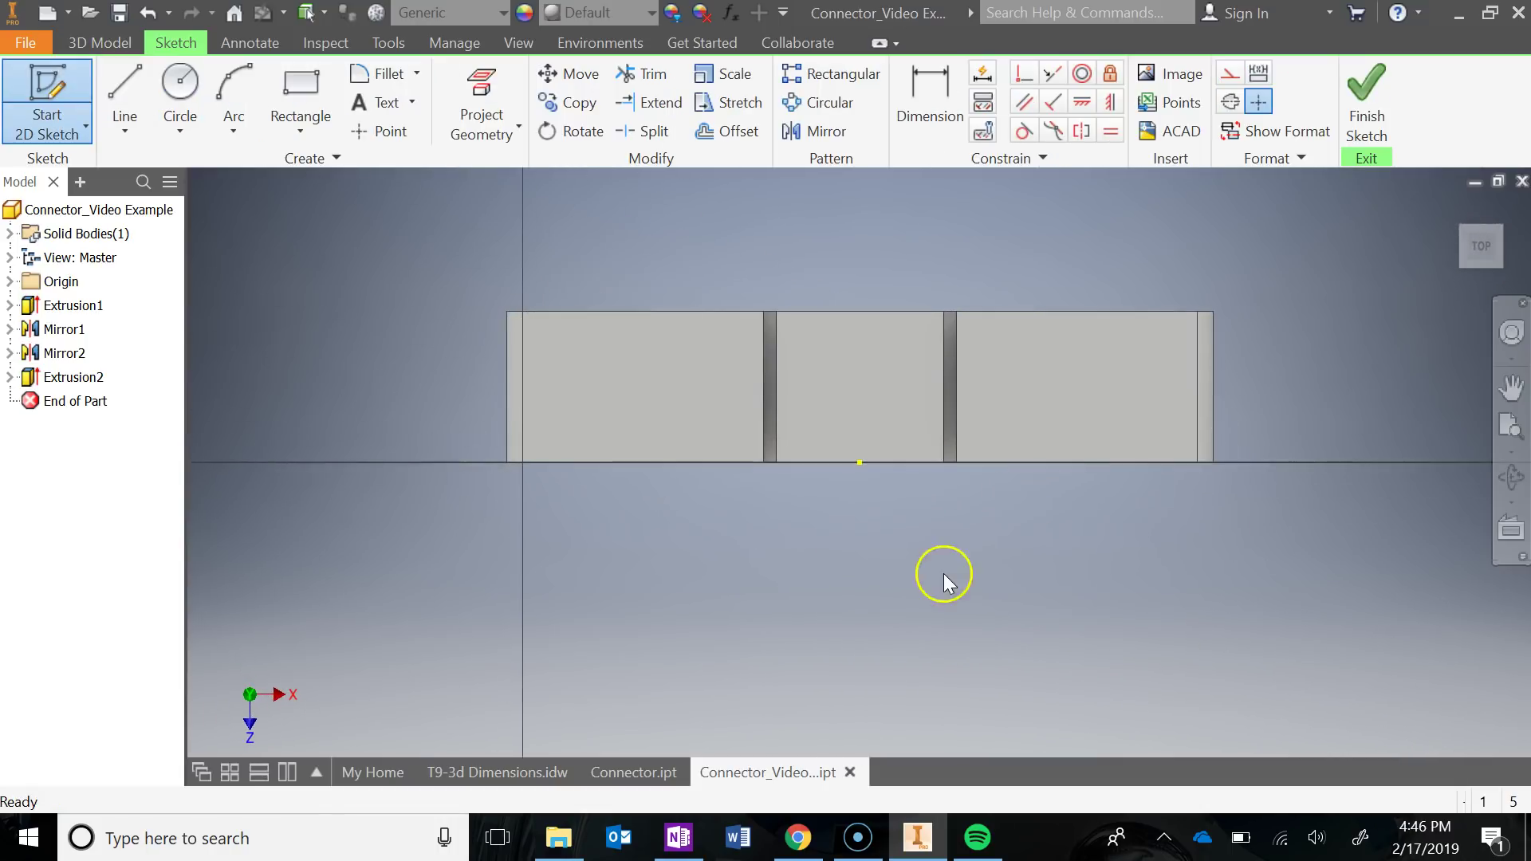
left_click(301, 97)
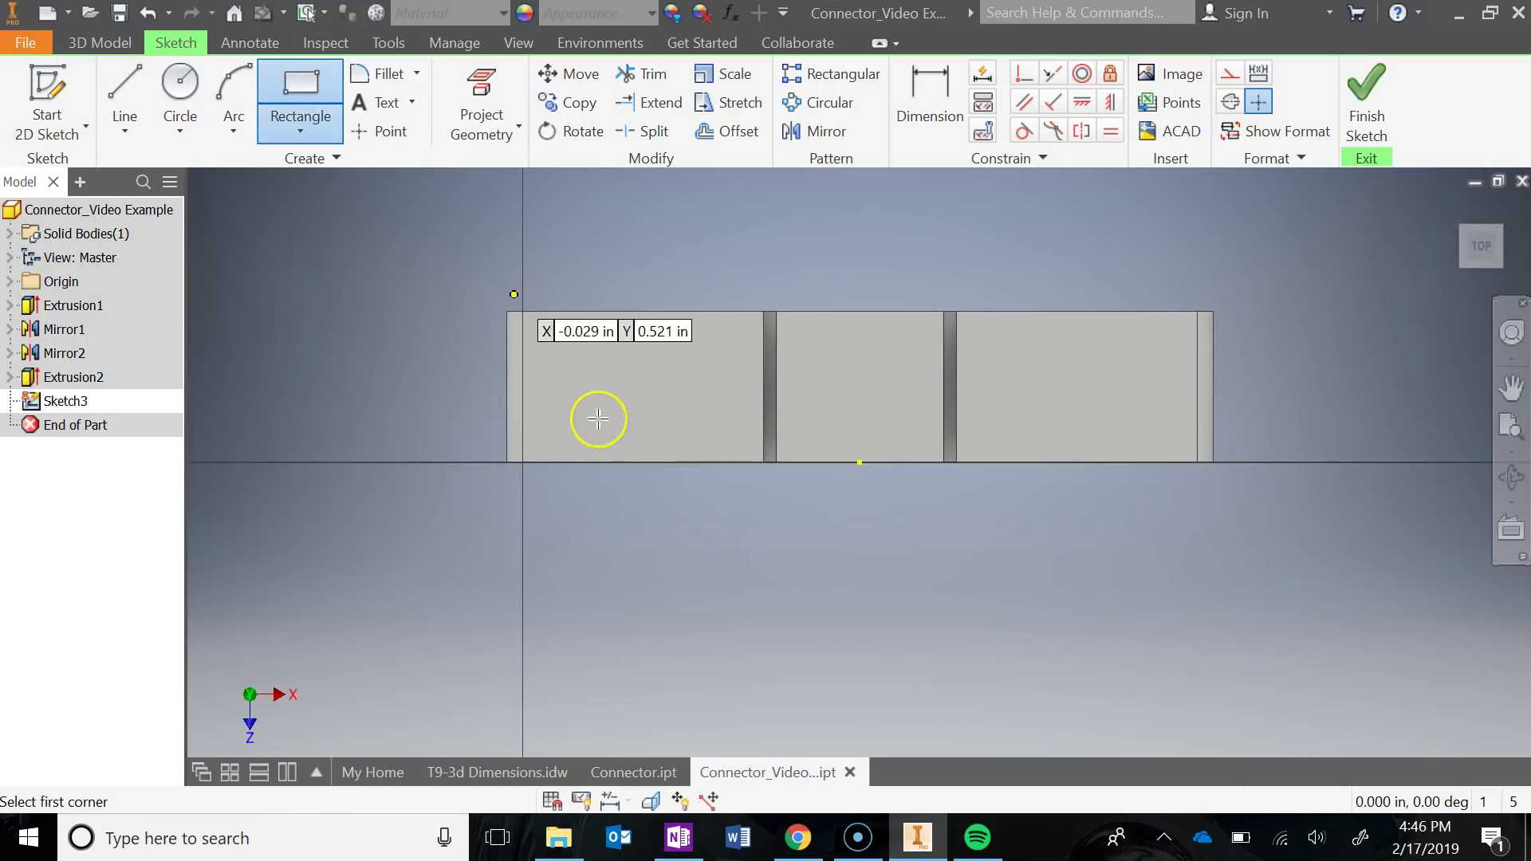
left_click(551, 427)
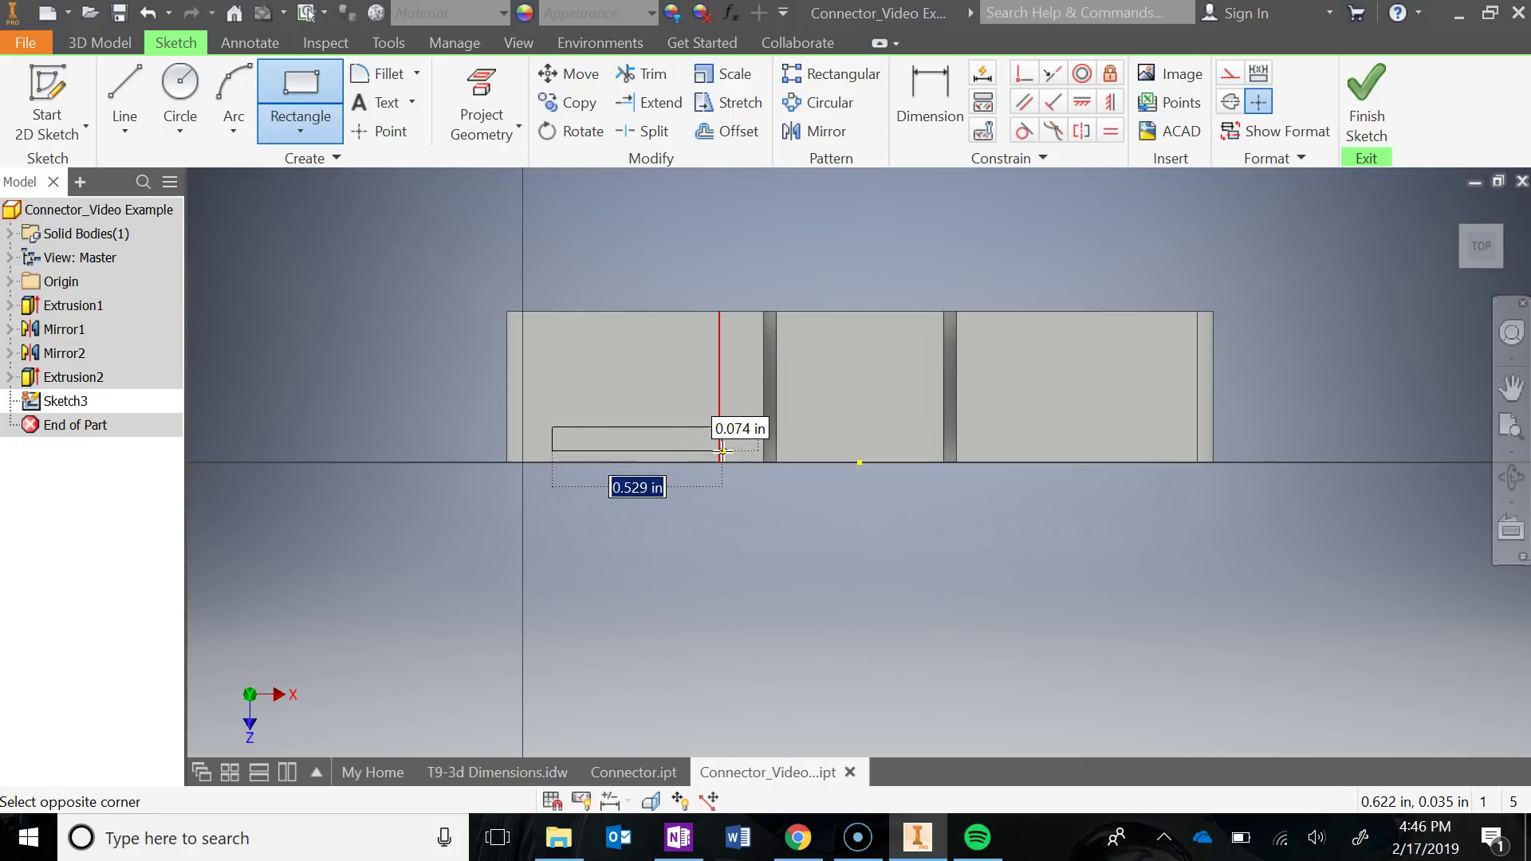
left_click(714, 444)
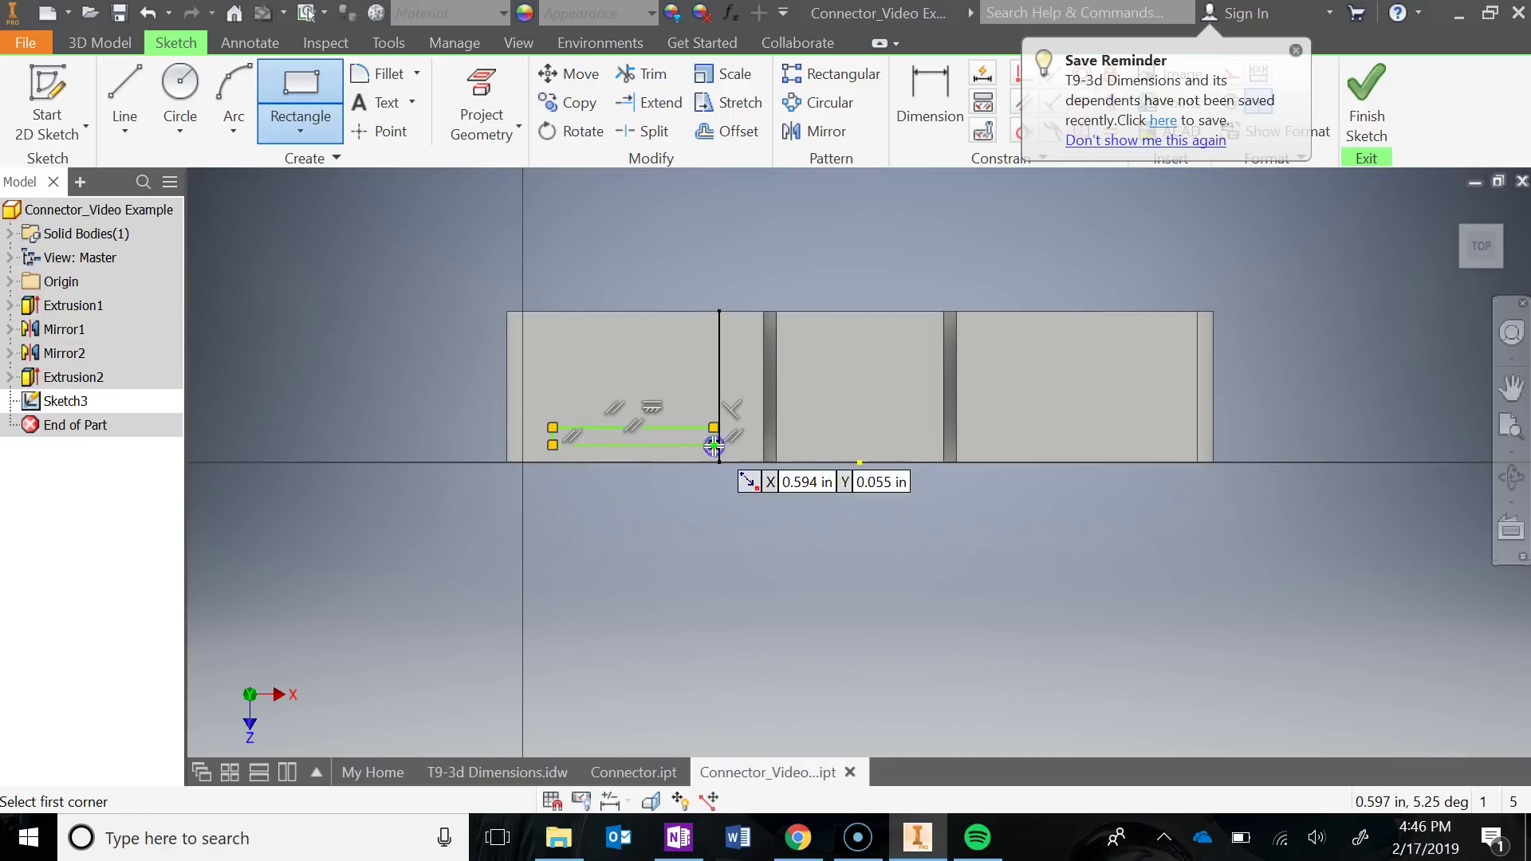
scroll(692, 542, "up", 3)
middle_click_drag(690, 534, 755, 629)
key("Escape")
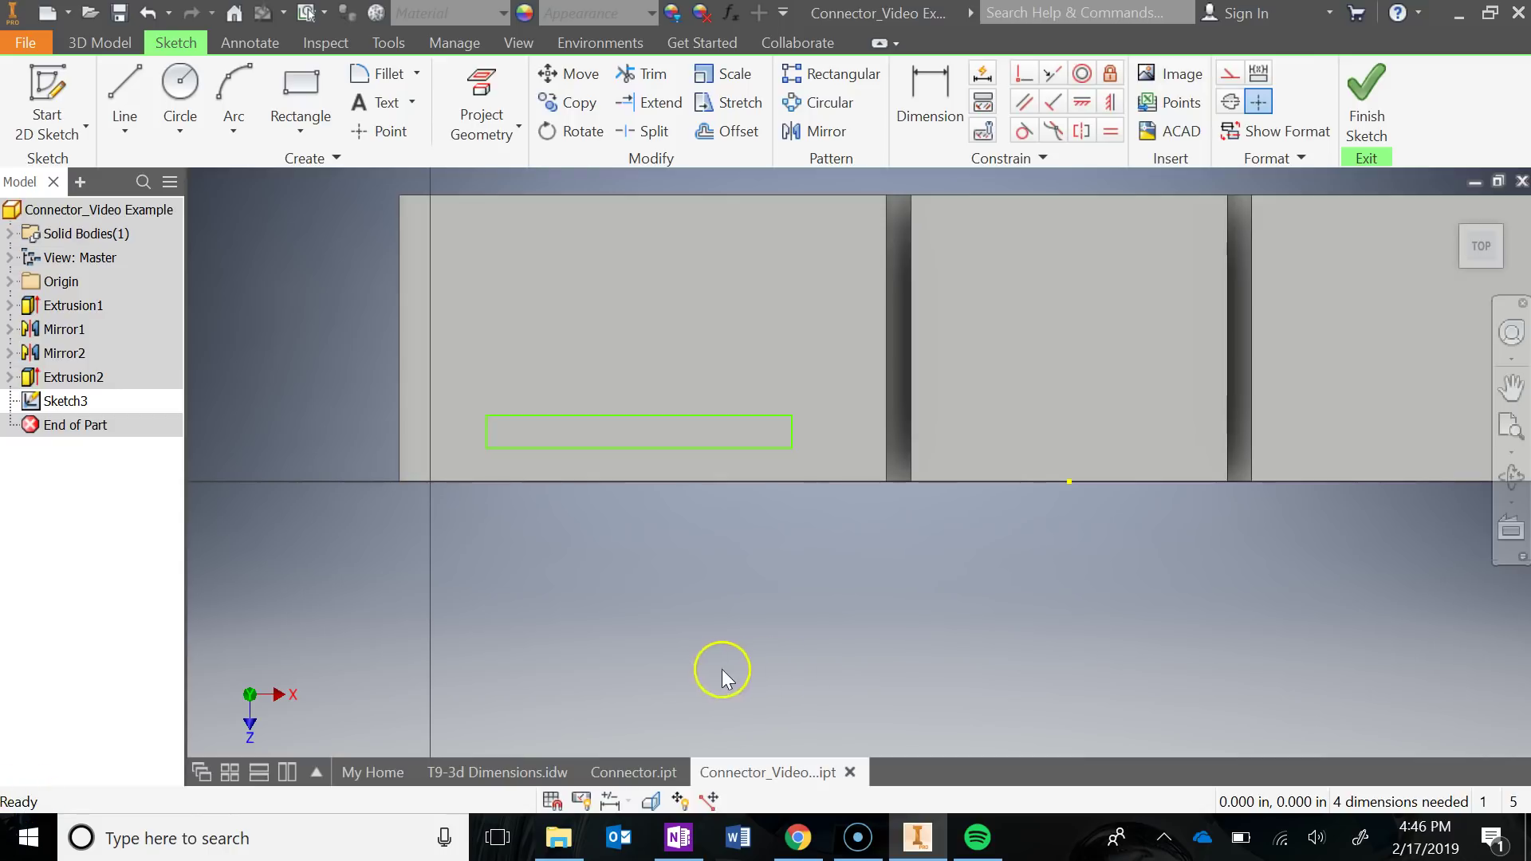
- Check the slot sizes on the OneNote Connector drawing, then switch back to Inventor
left_click(679, 837)
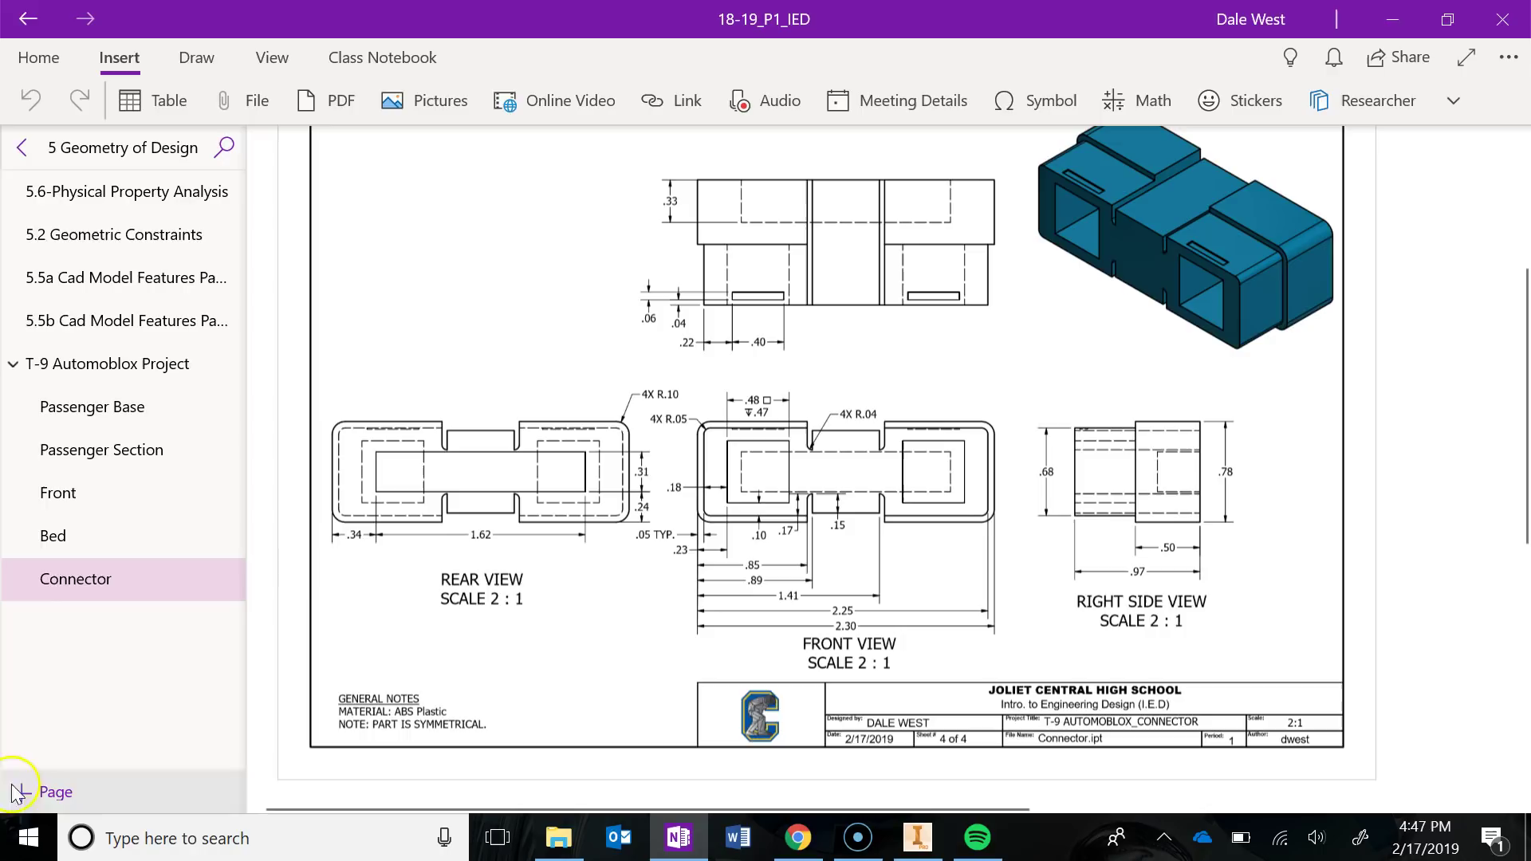
key("alt+Tab")
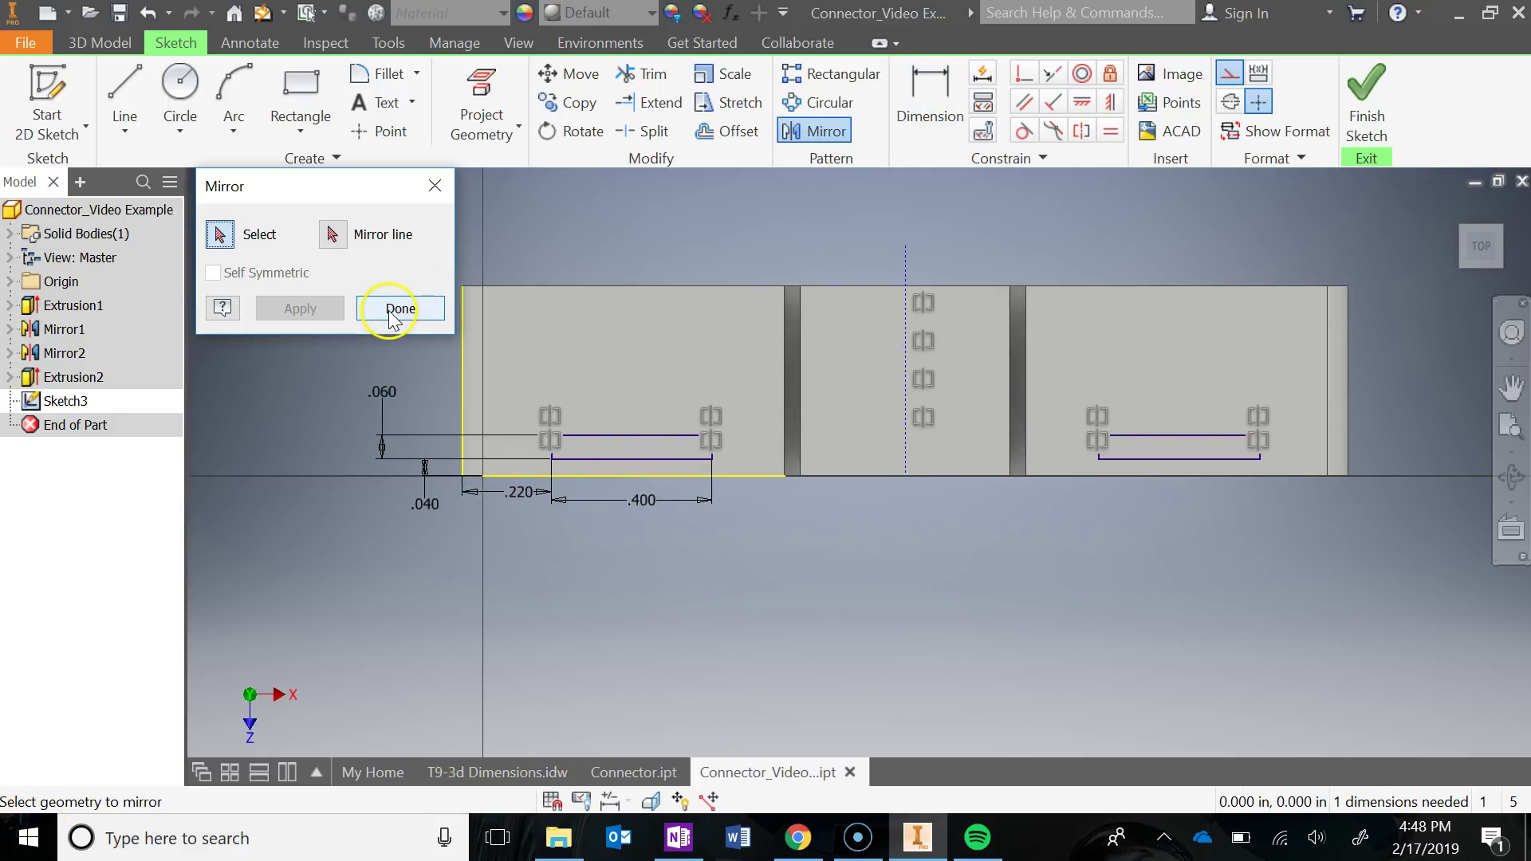
- Complete the mirror of the slot rectangle onto the right block and finish Sketch3
left_click(399, 308)
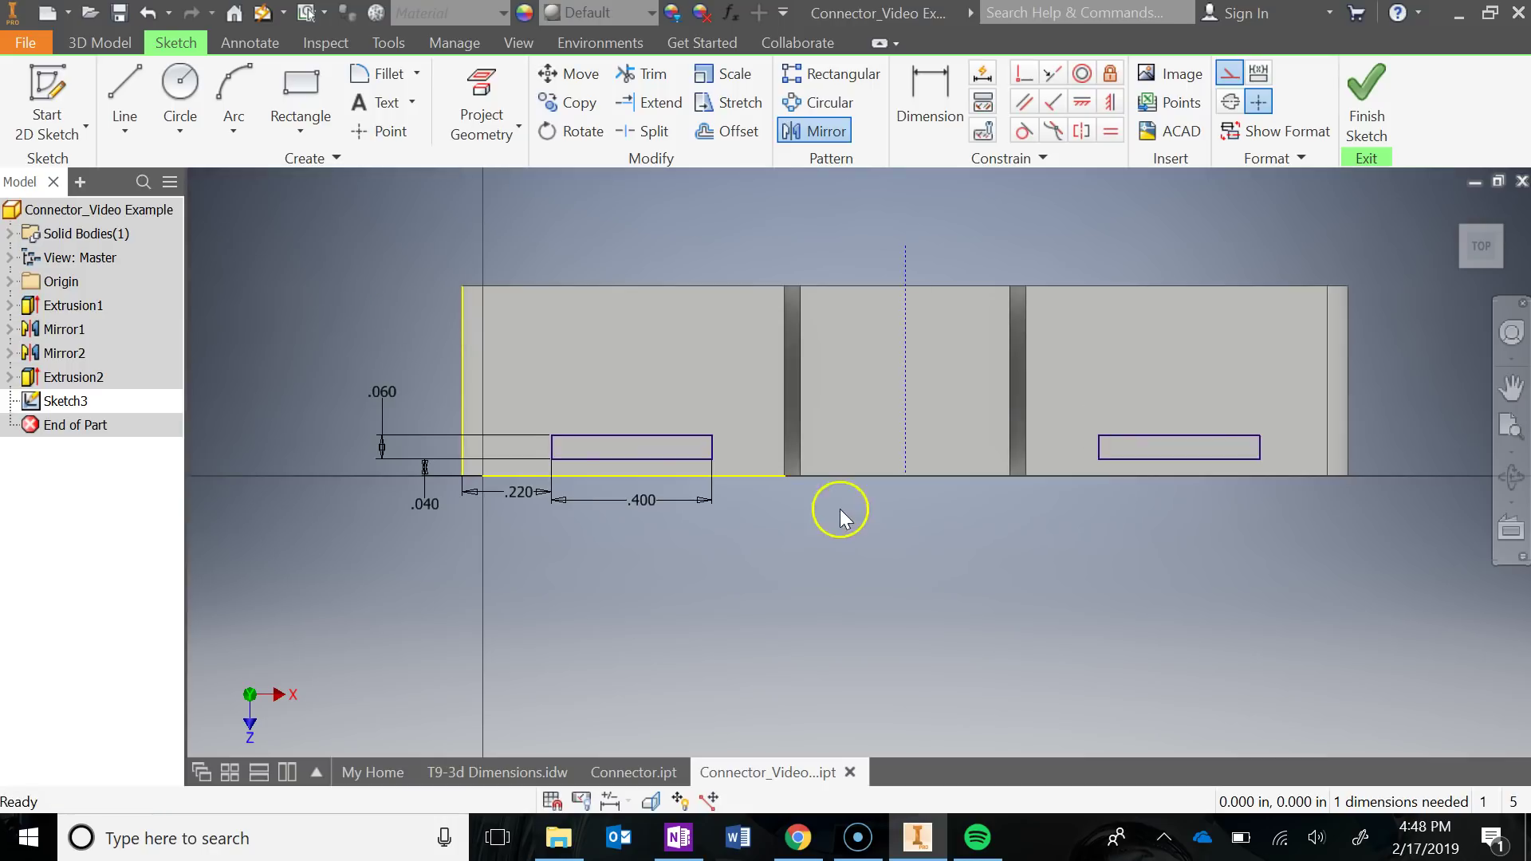
left_click(1360, 99)
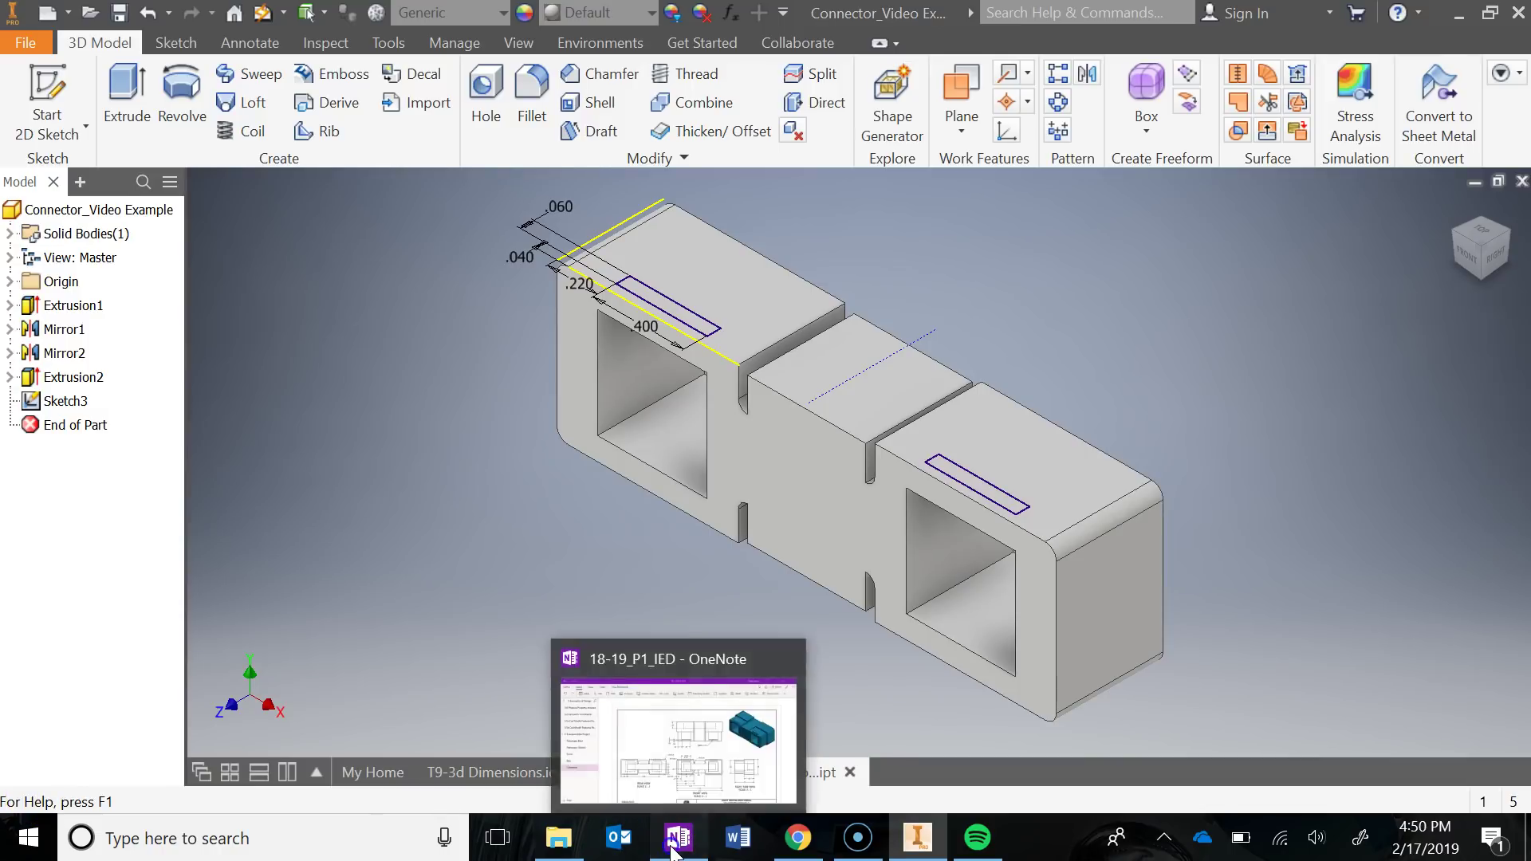
- After checking the depth in OneNote, cut both slot profiles .01 deep as Extrusion3
left_click(678, 837)
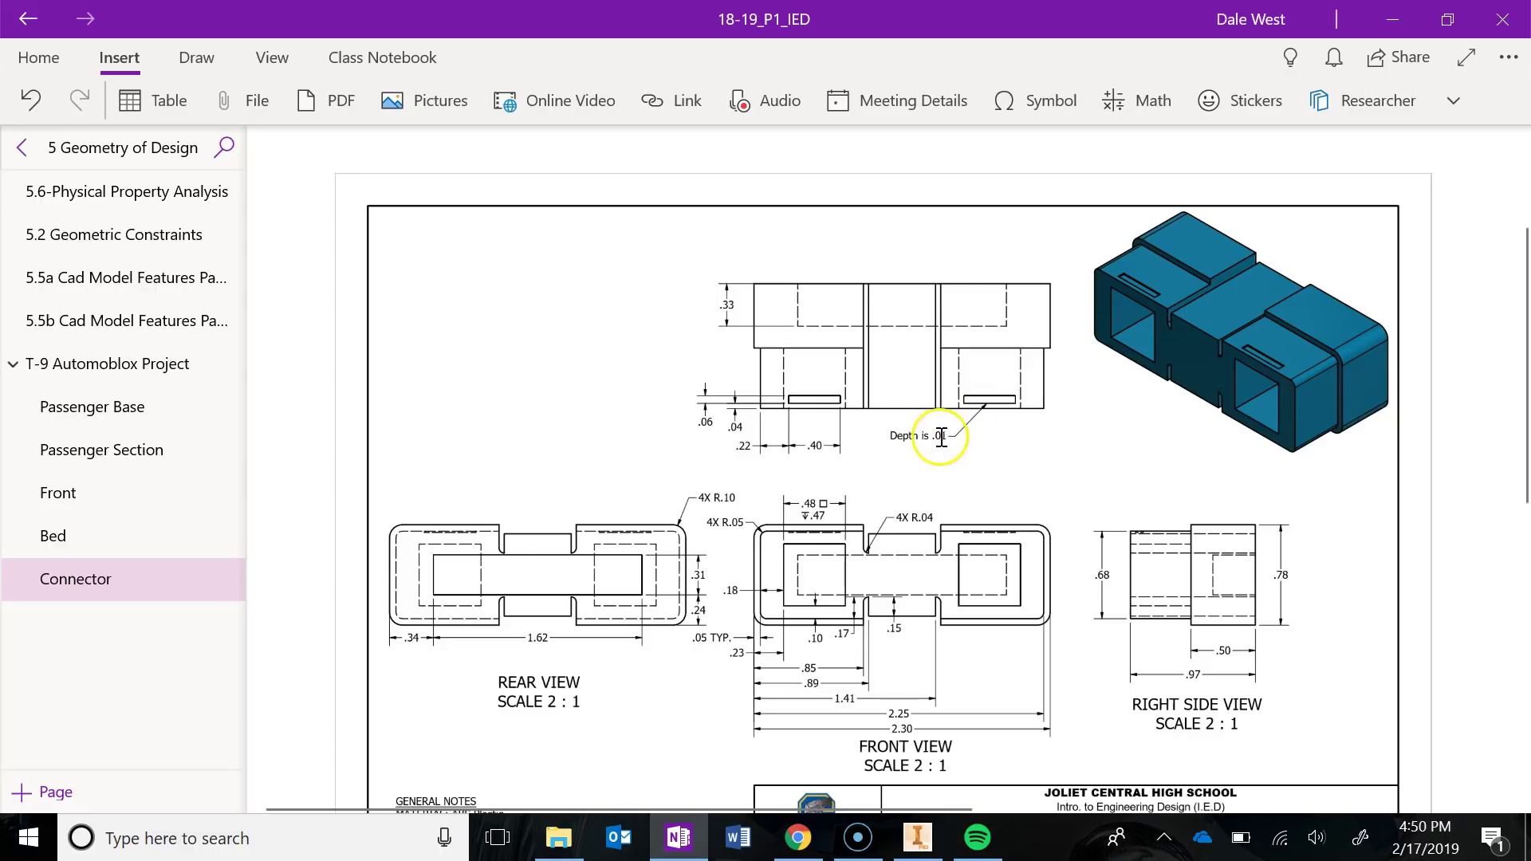
left_click(1390, 20)
left_click(126, 100)
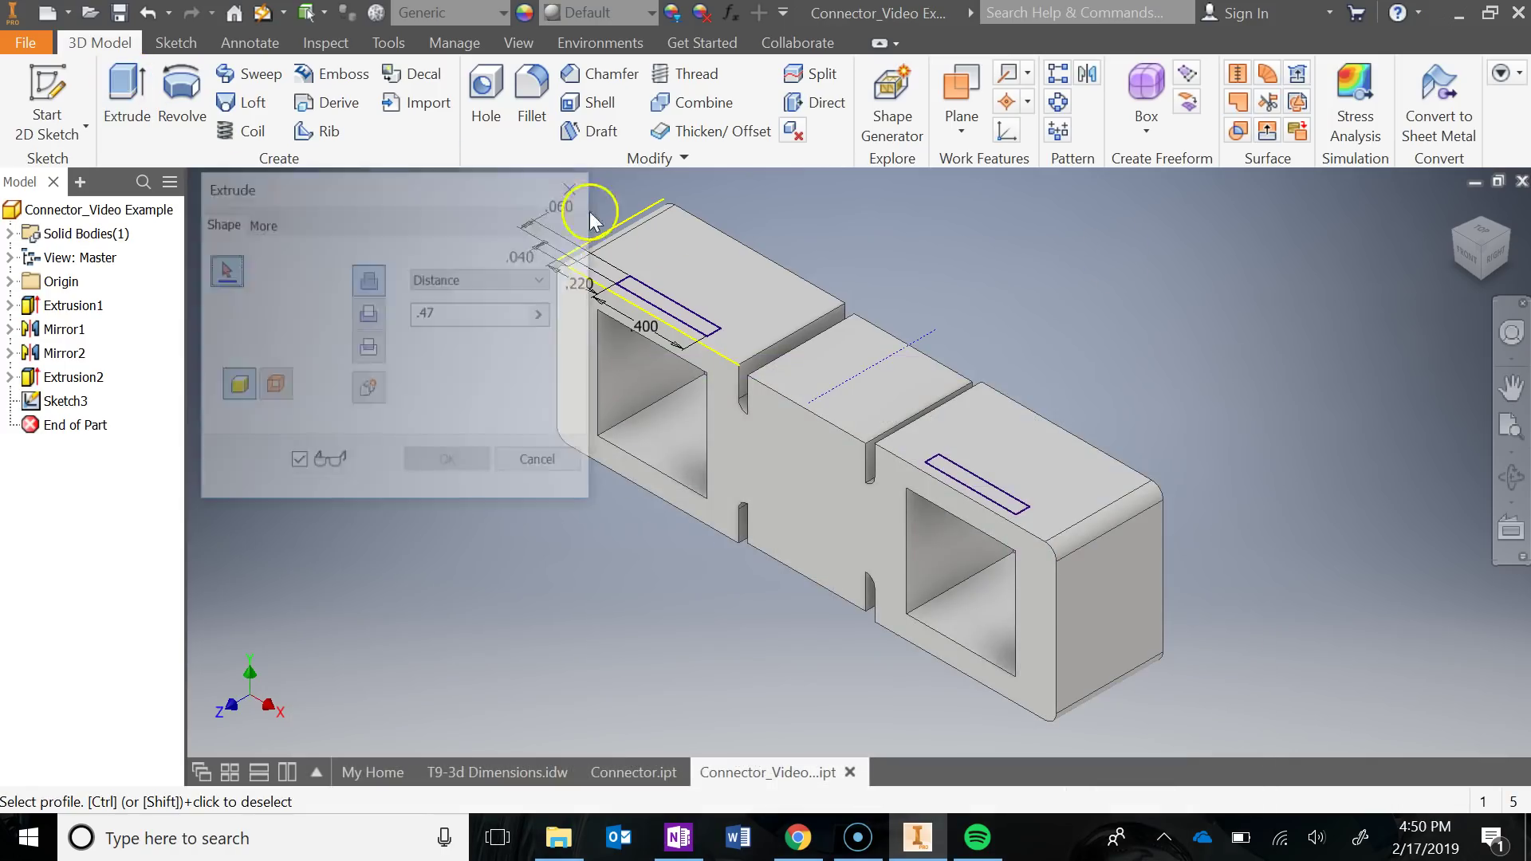
left_click(963, 479)
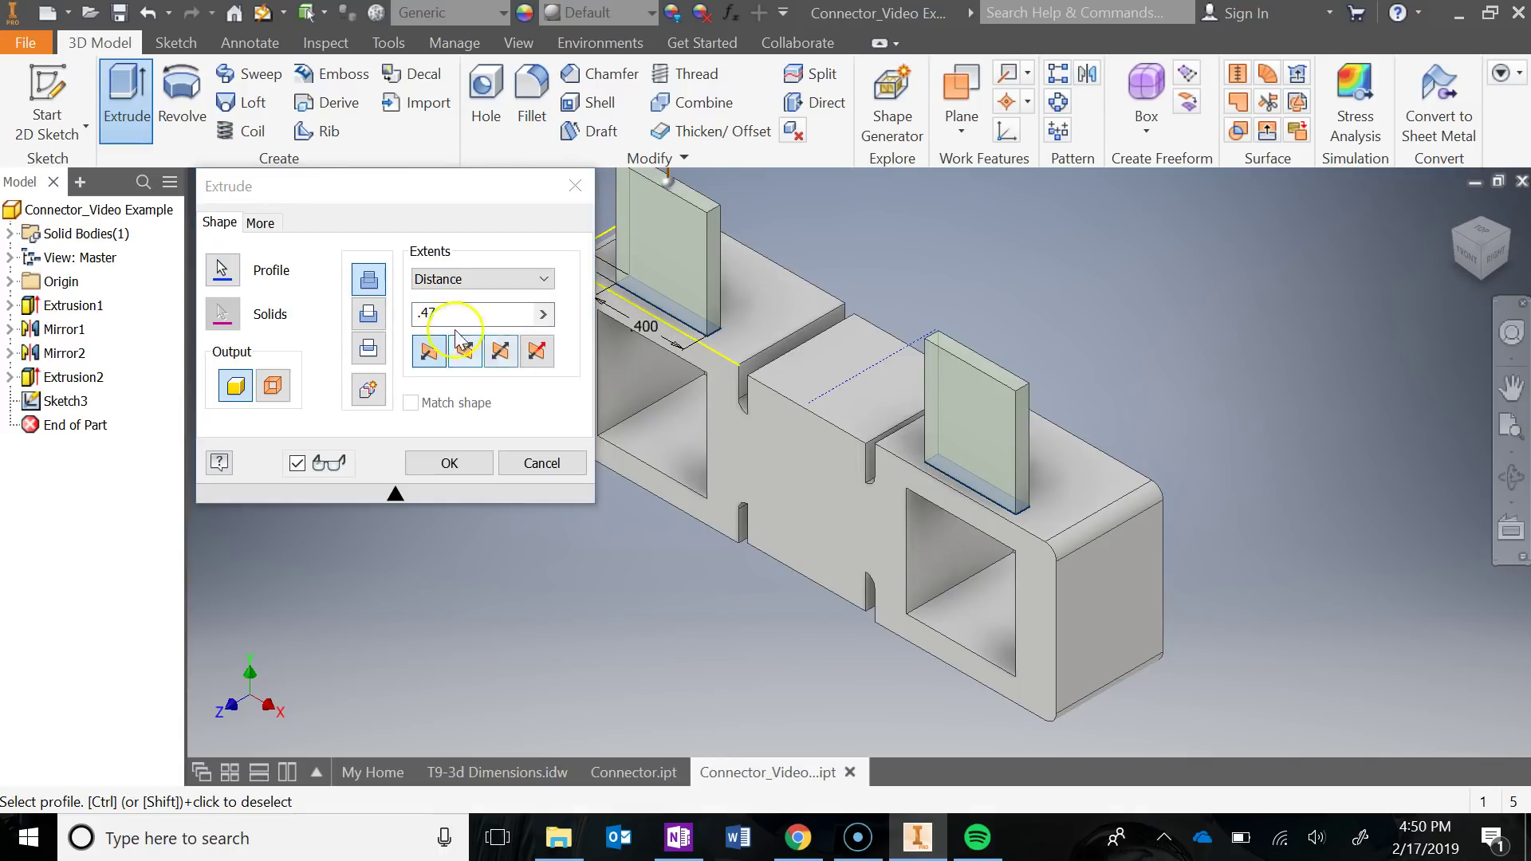
left_click(459, 343)
type(".")
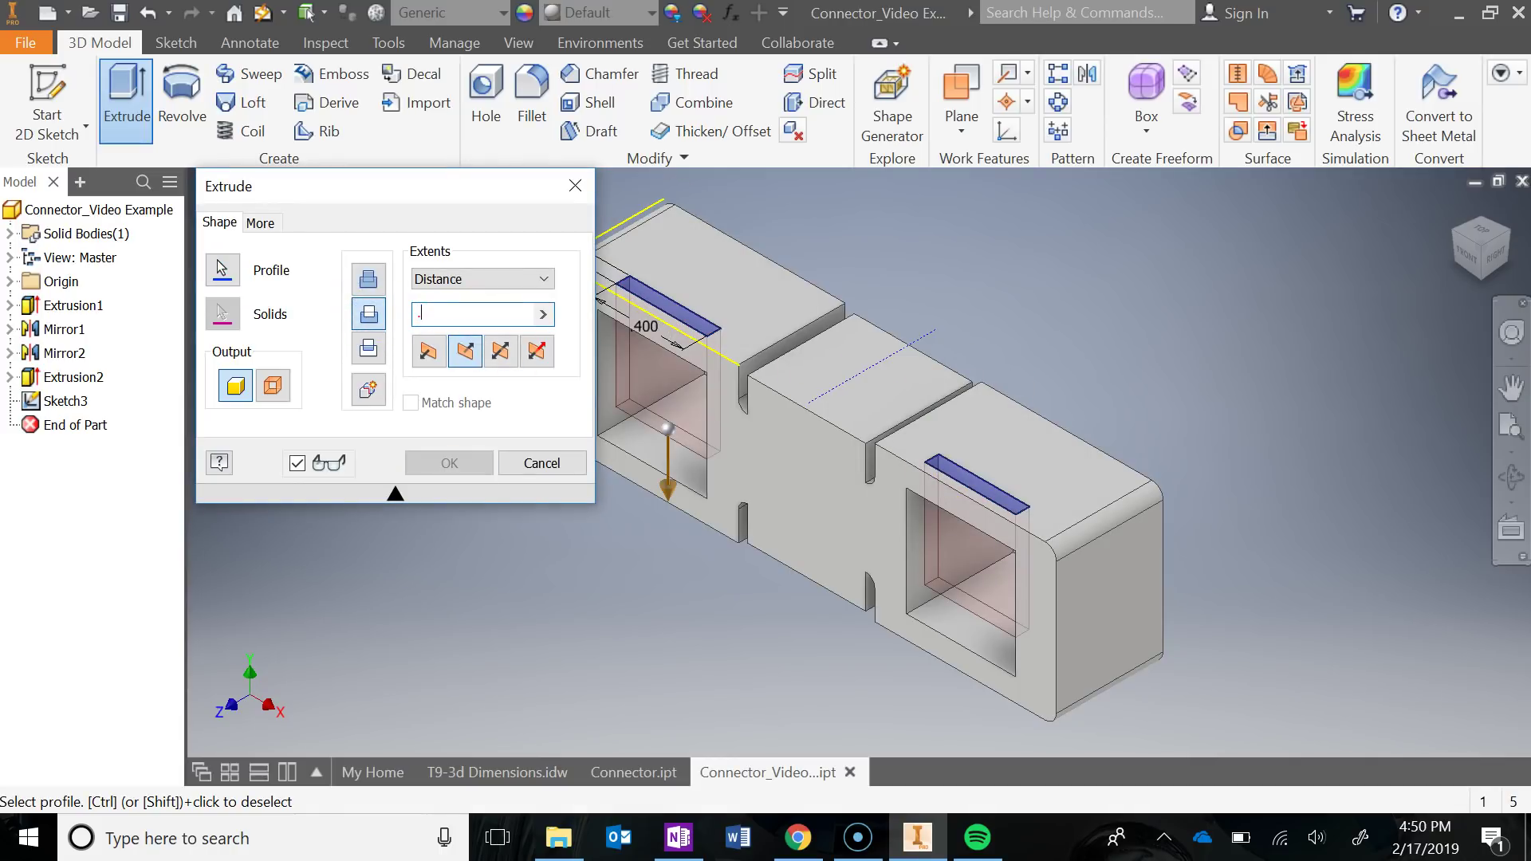
type("01")
key("Return")
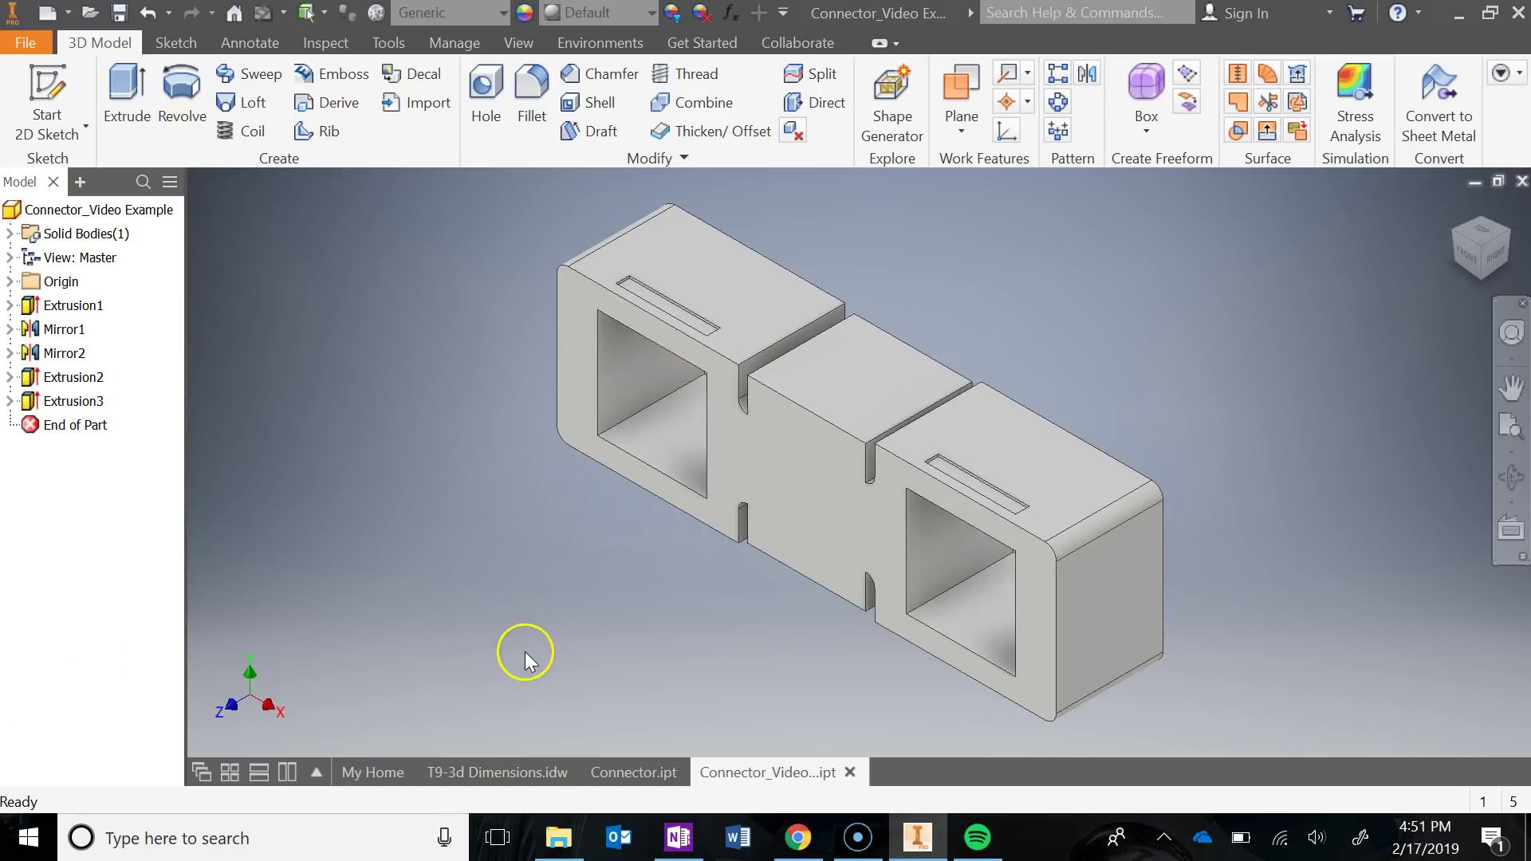
- Inspect the finished Connector's Extrusion4, slot and back cutout, then return to Connector_Video Example
left_click(634, 771)
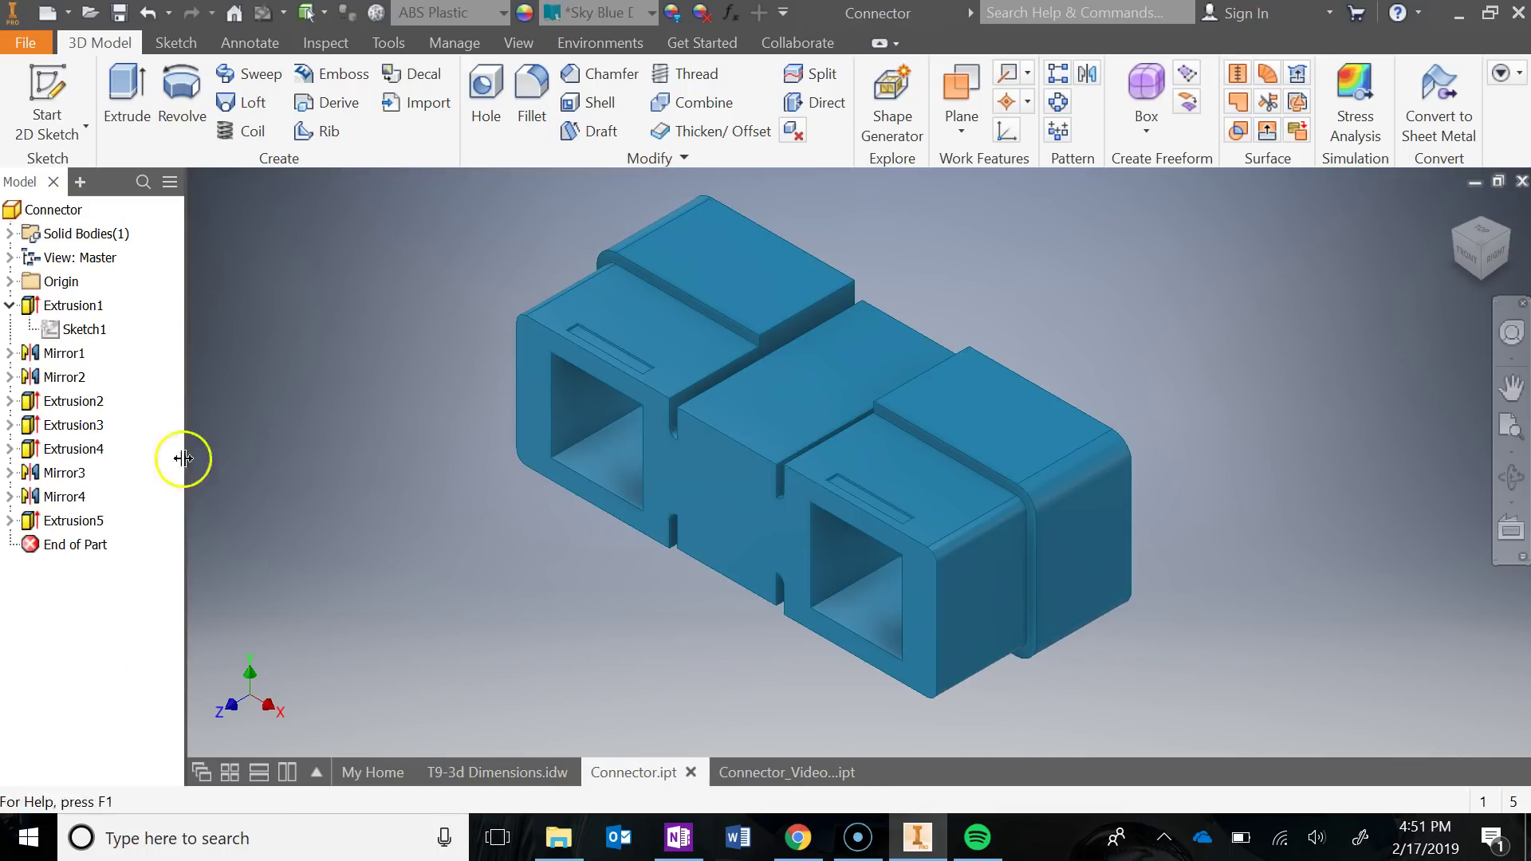
left_click(99, 458)
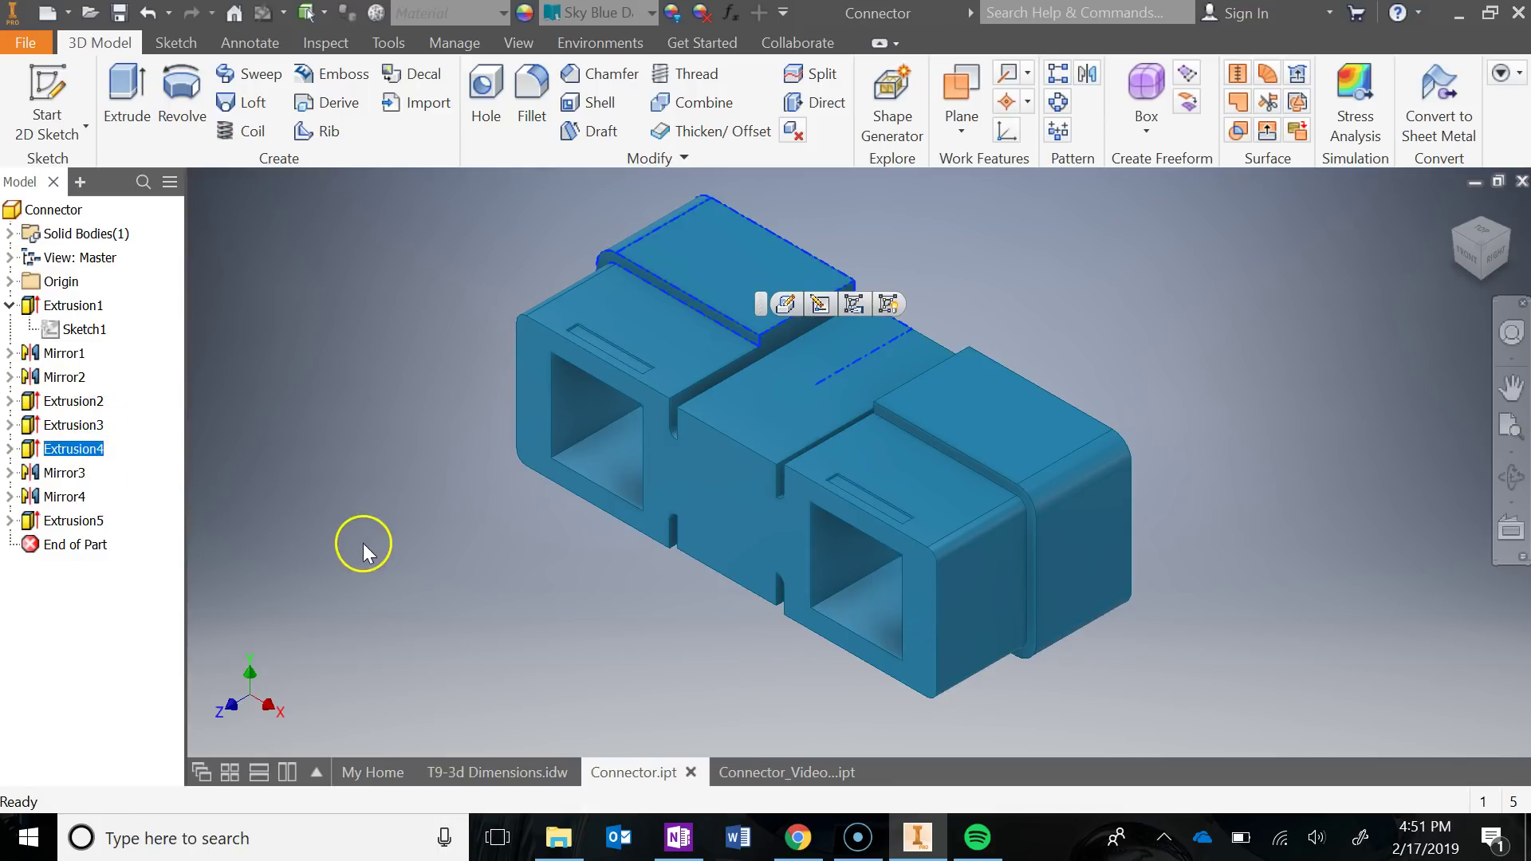
middle_click_drag(364, 550, 741, 231, "shift")
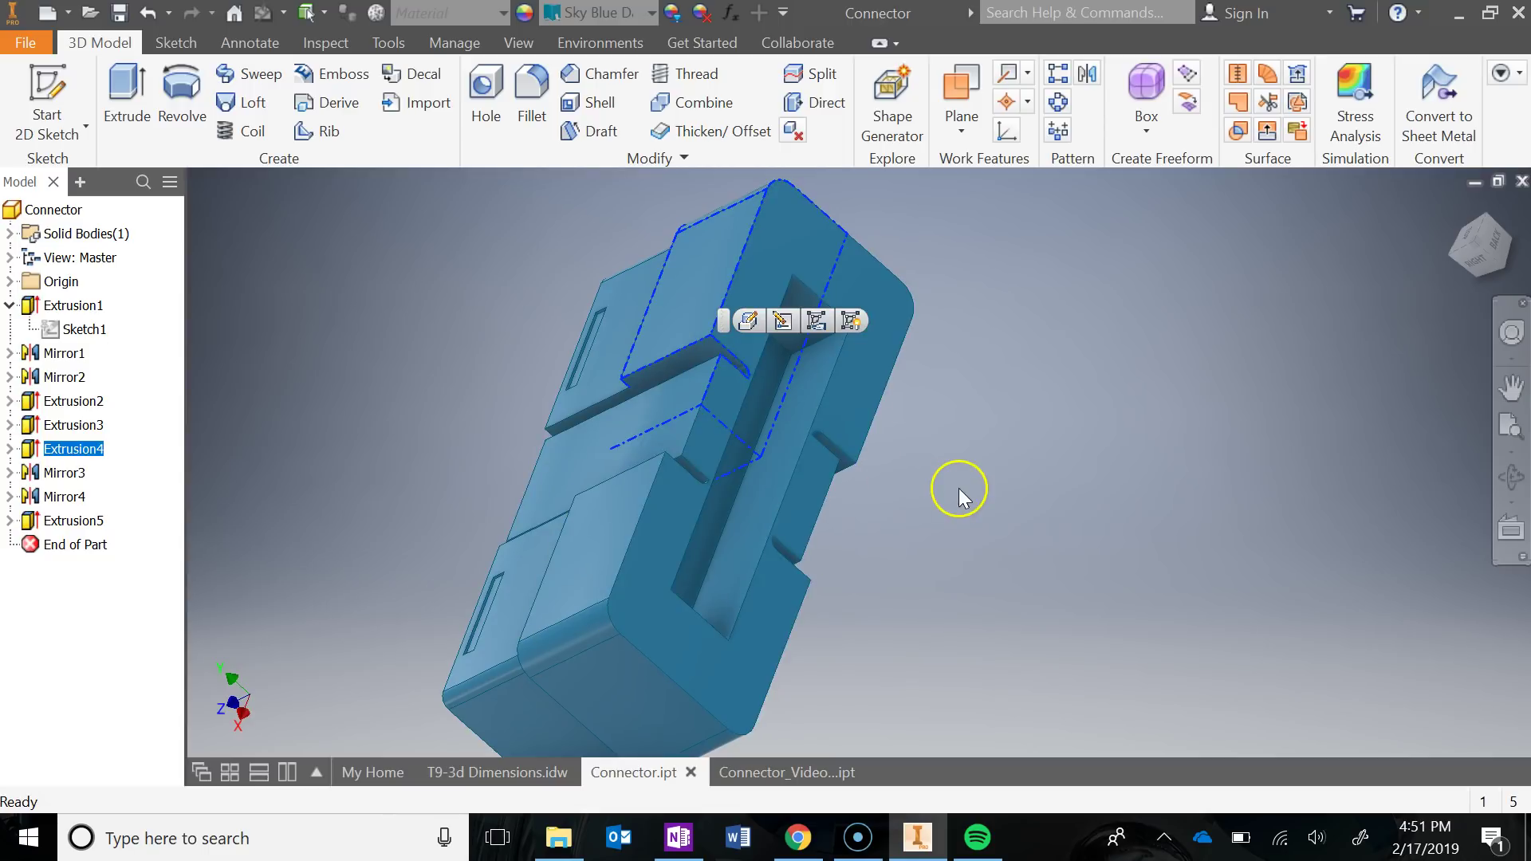
middle_click_drag(959, 494, 909, 542, "shift")
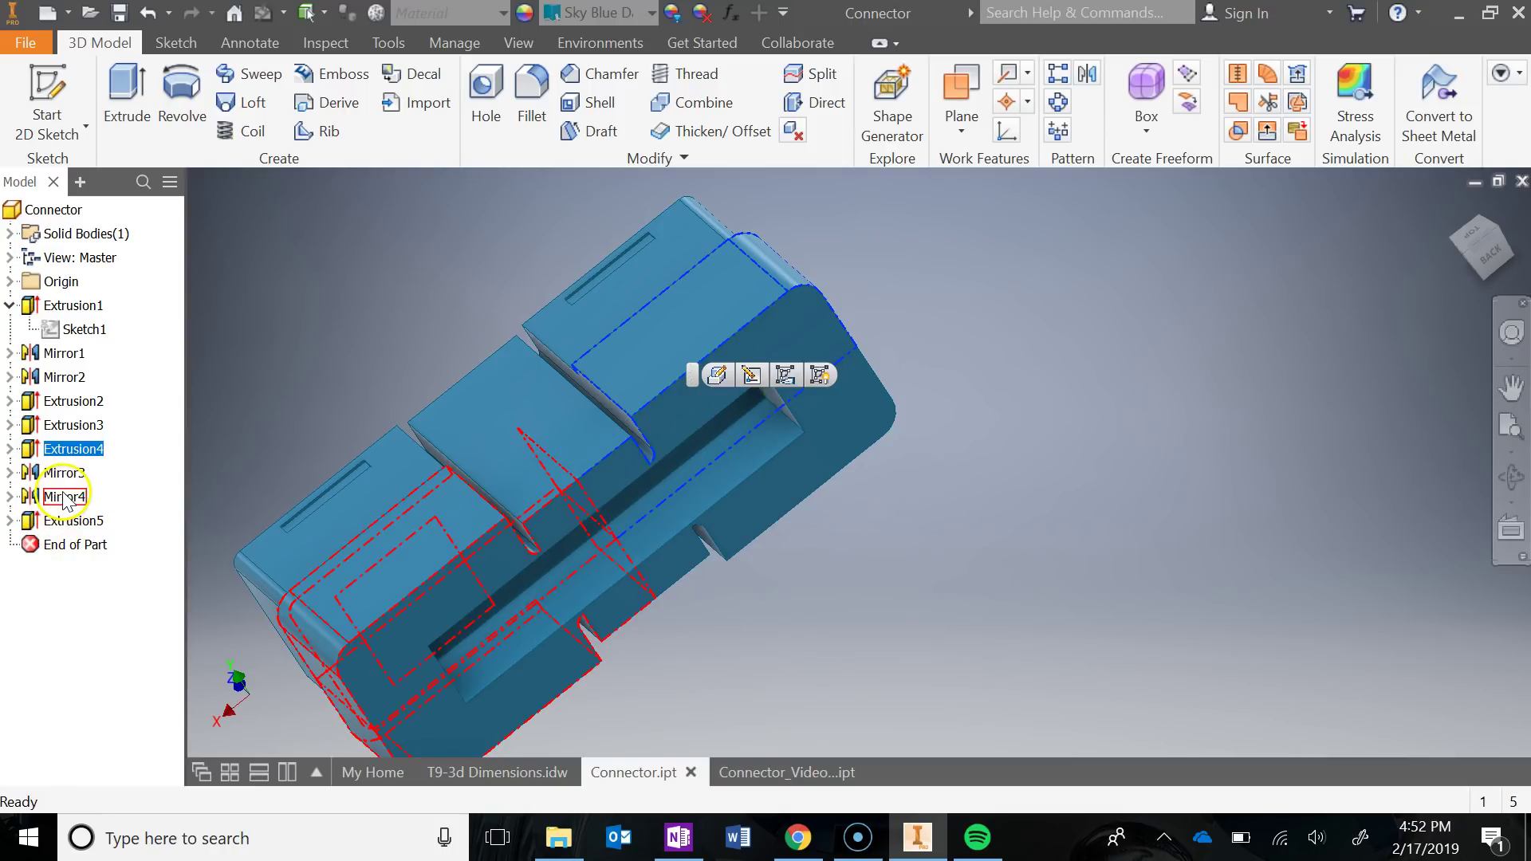
middle_click_drag(1034, 653, 1218, 619, "shift")
key("ctrl+Tab")
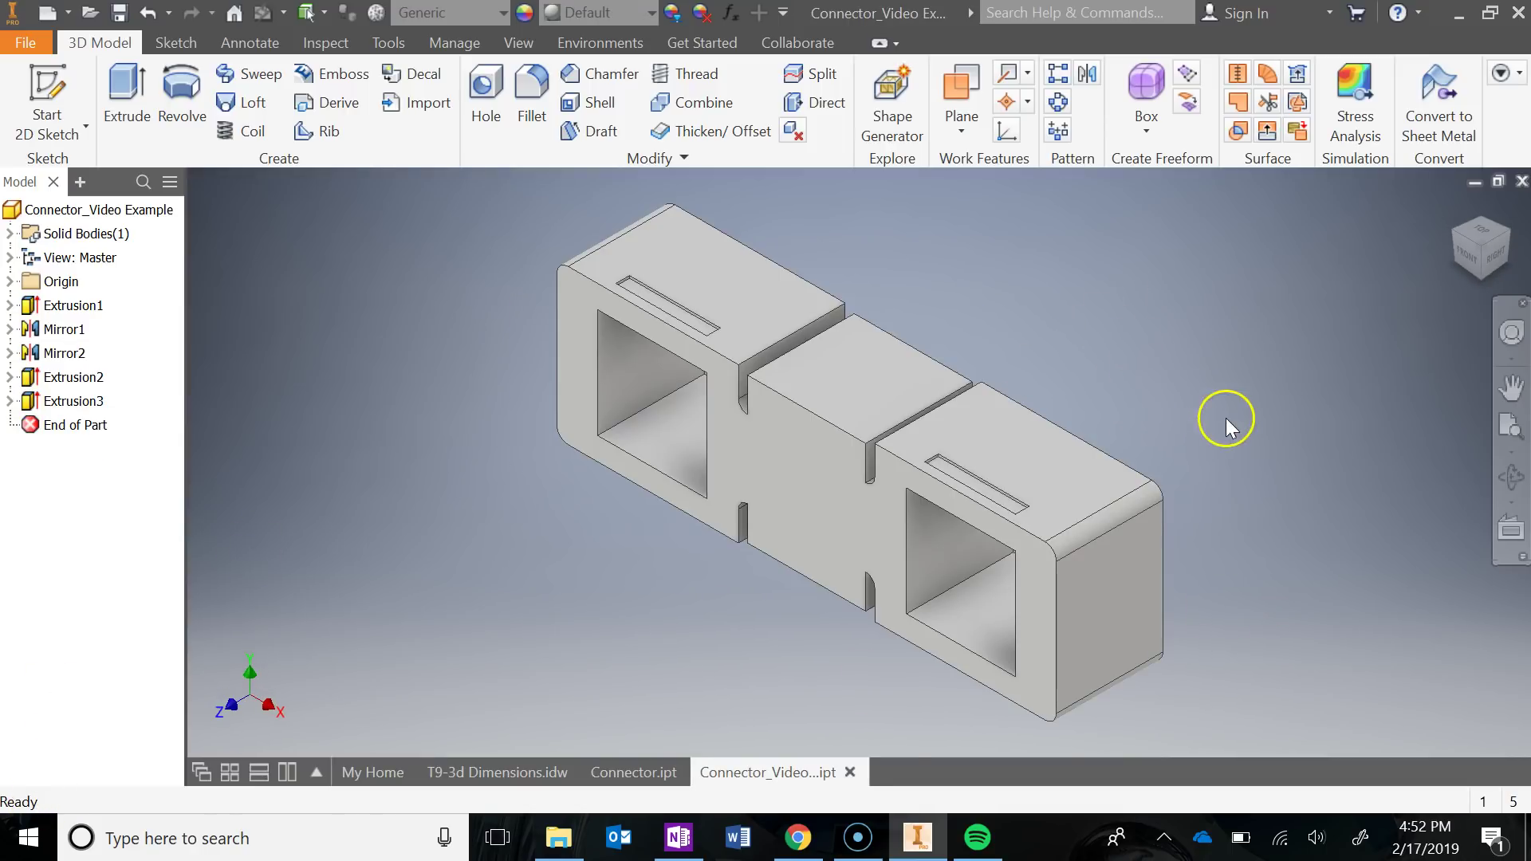
- Start Sketch4 on the grey part's large front face, framed on the right cutout
middle_click_drag(1223, 420, 1160, 380, "shift")
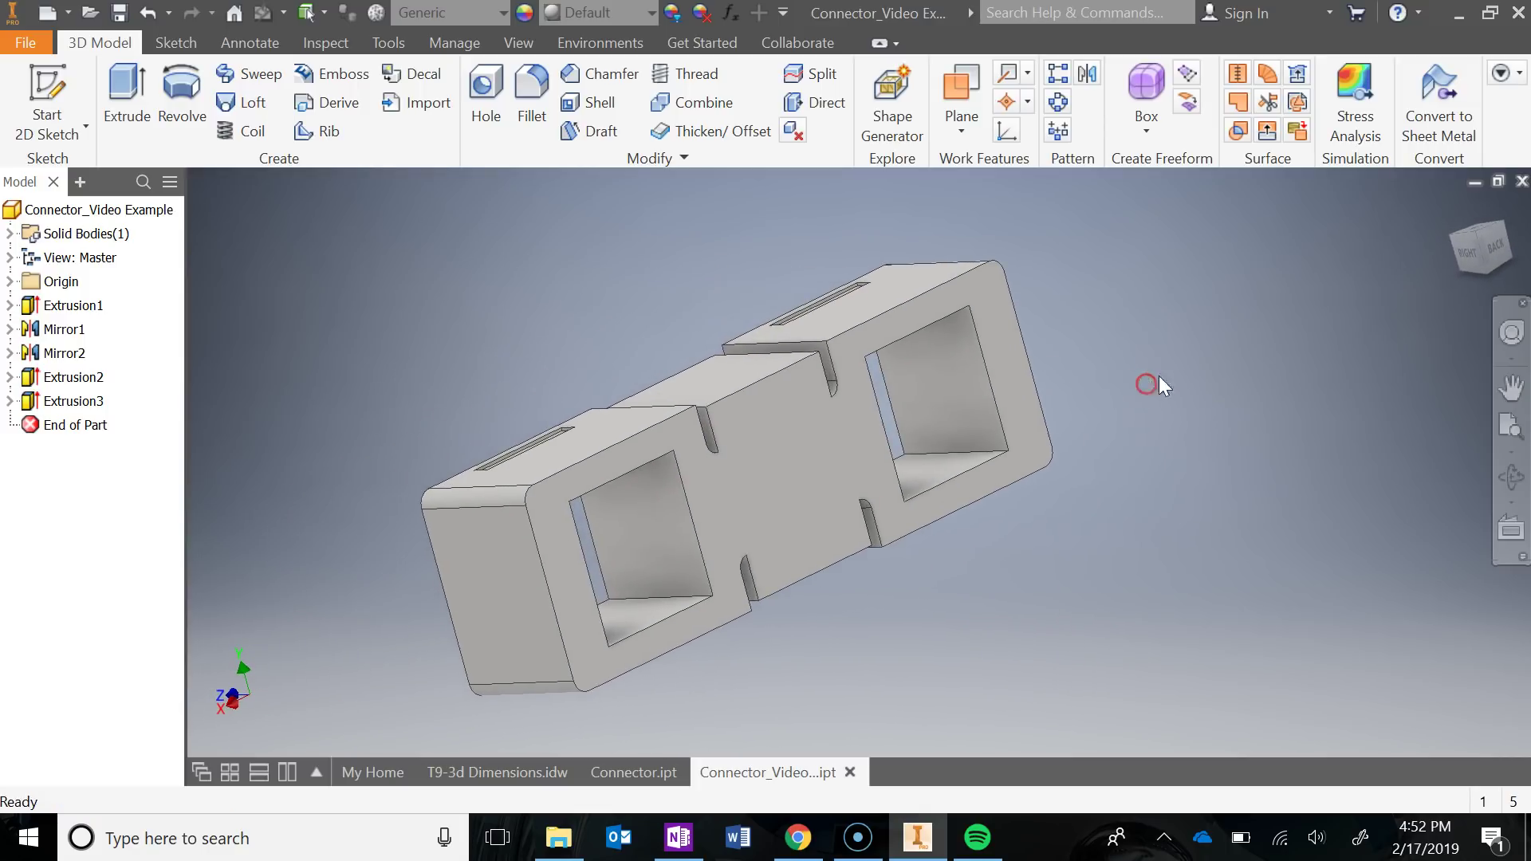
left_click(44, 88)
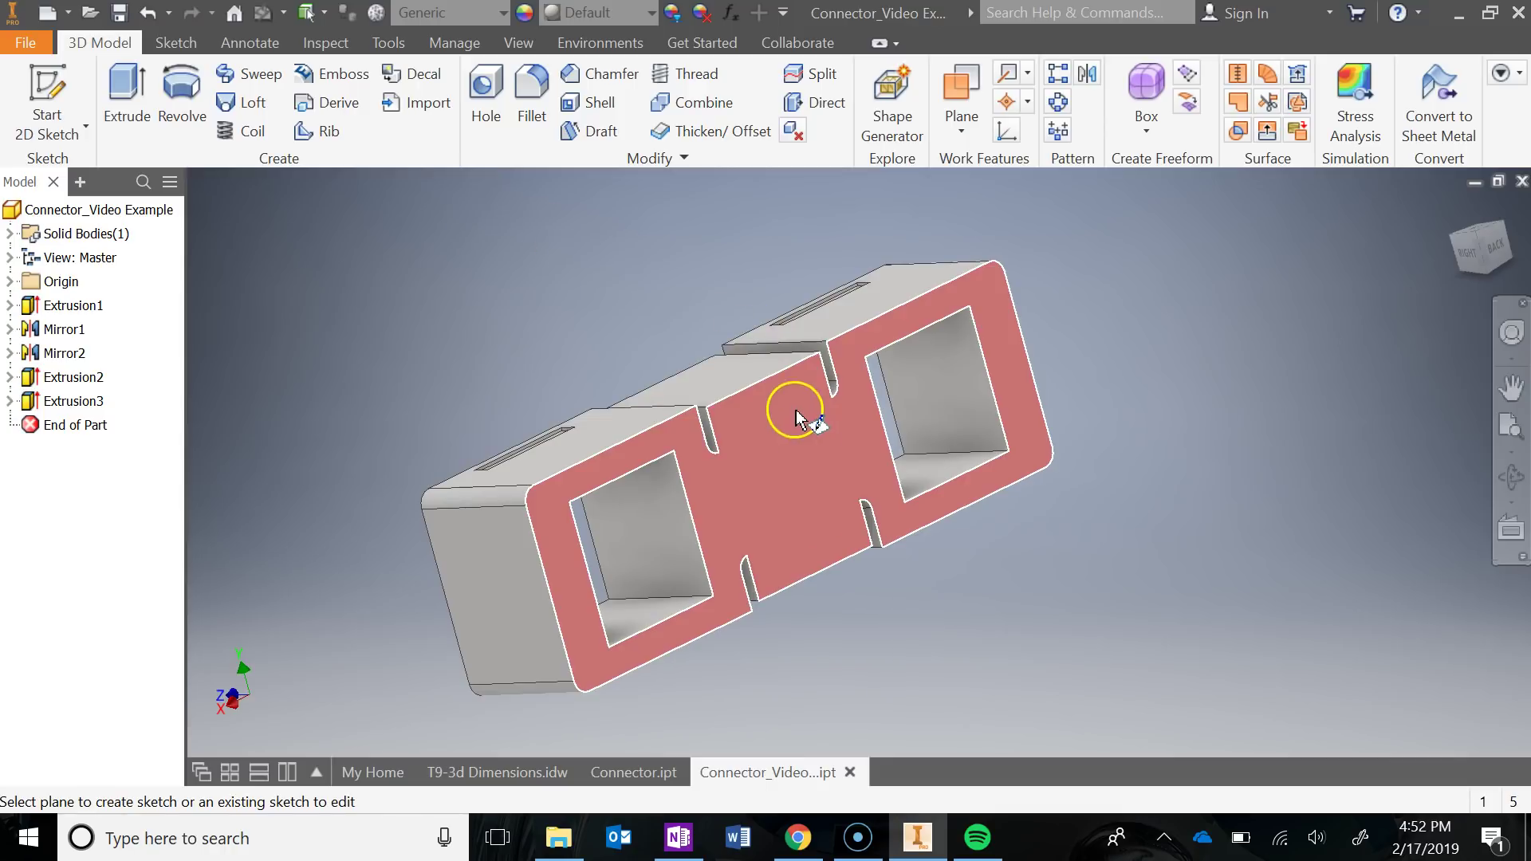
left_click(802, 433)
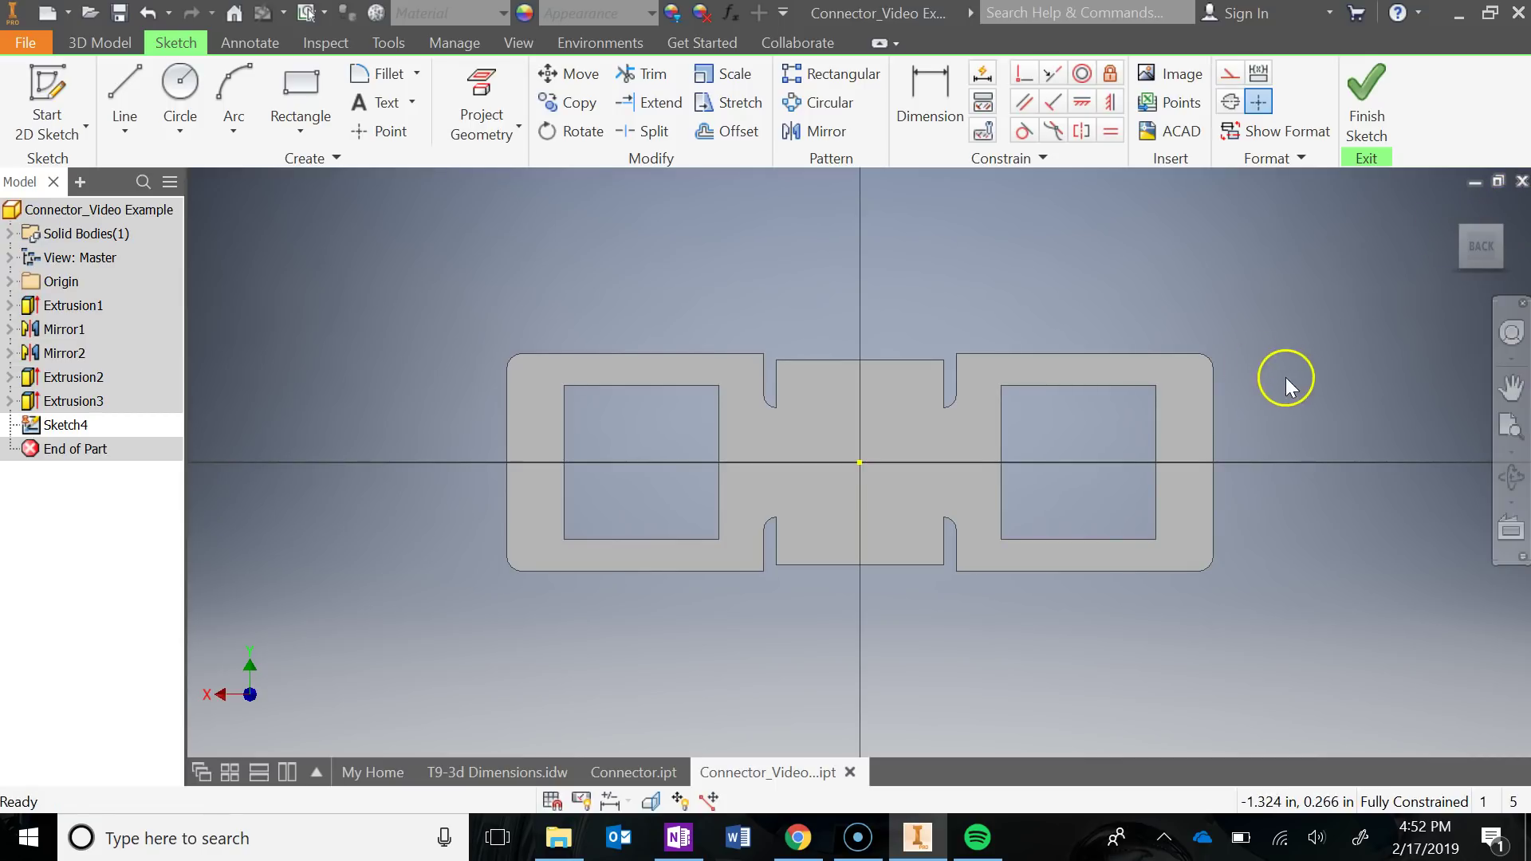
middle_click_drag(1285, 376, 1156, 376)
scroll(1016, 394, "up", 5)
middle_click_drag(992, 405, 1112, 408)
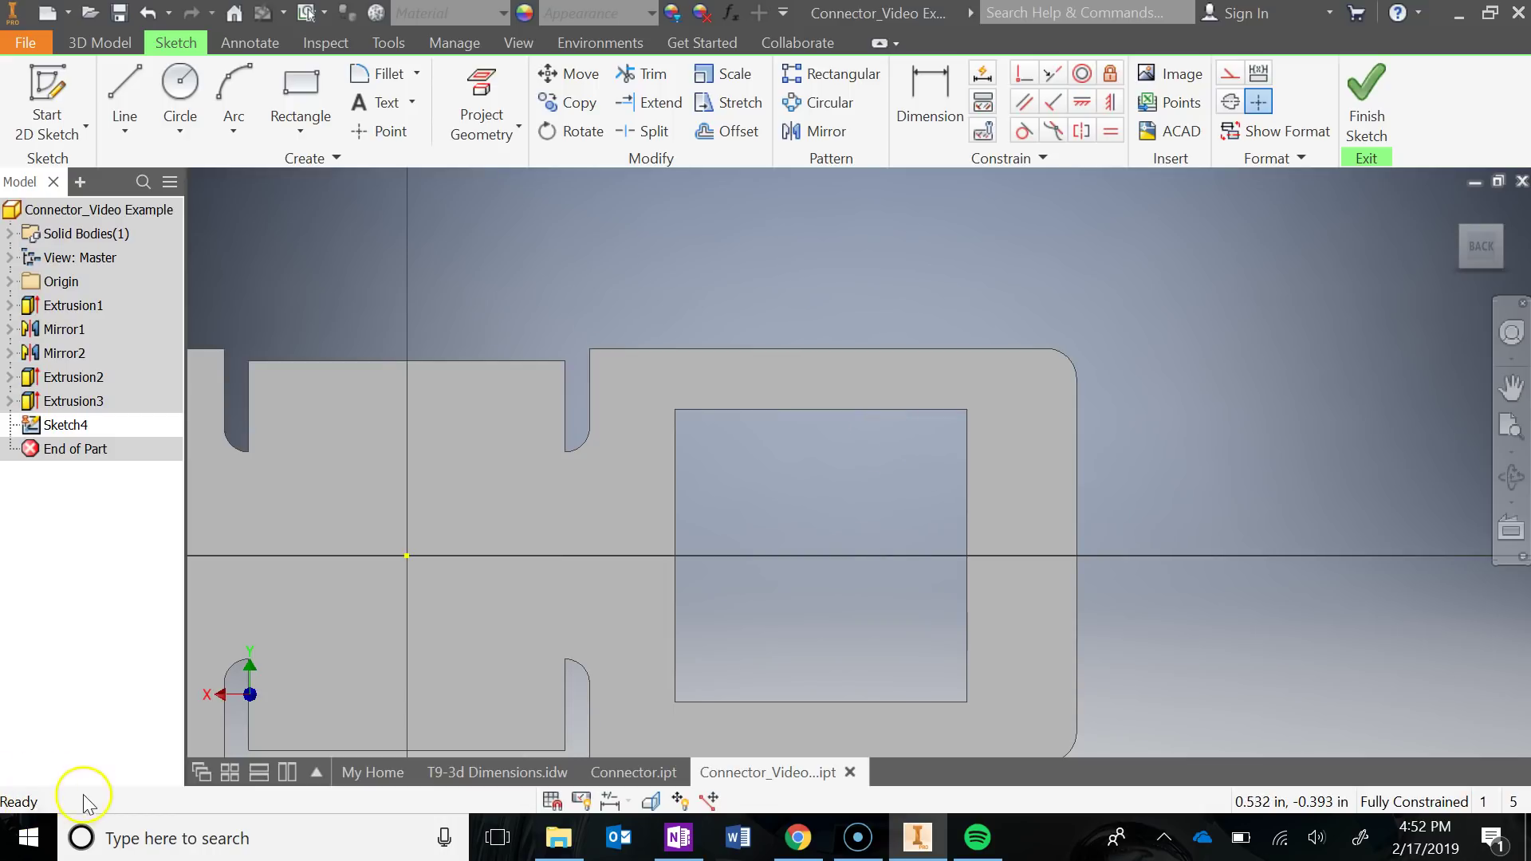
left_click(652, 770)
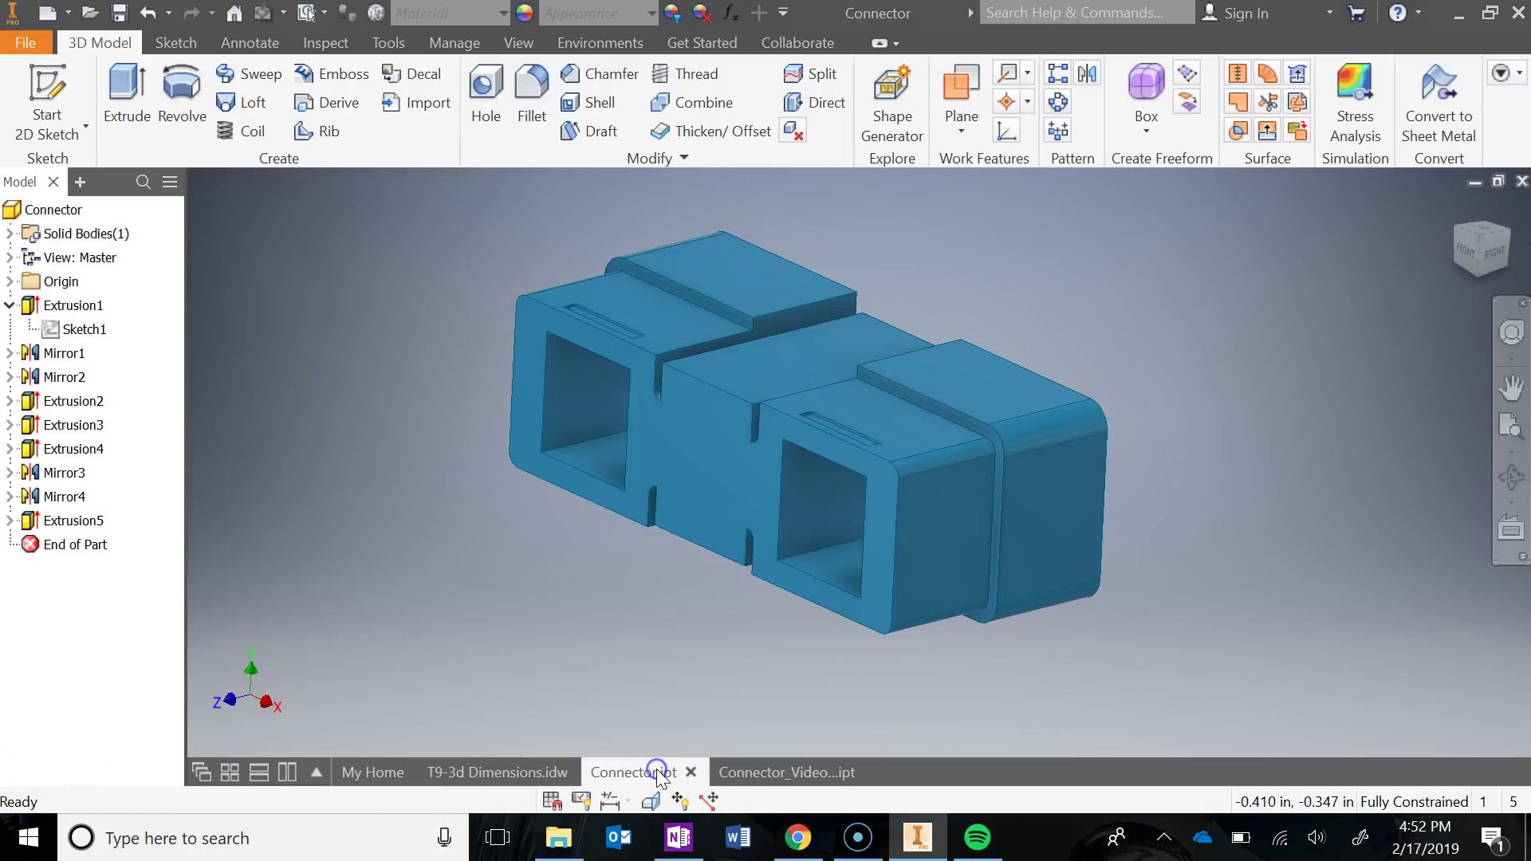
left_click(10, 449)
left_click(54, 473)
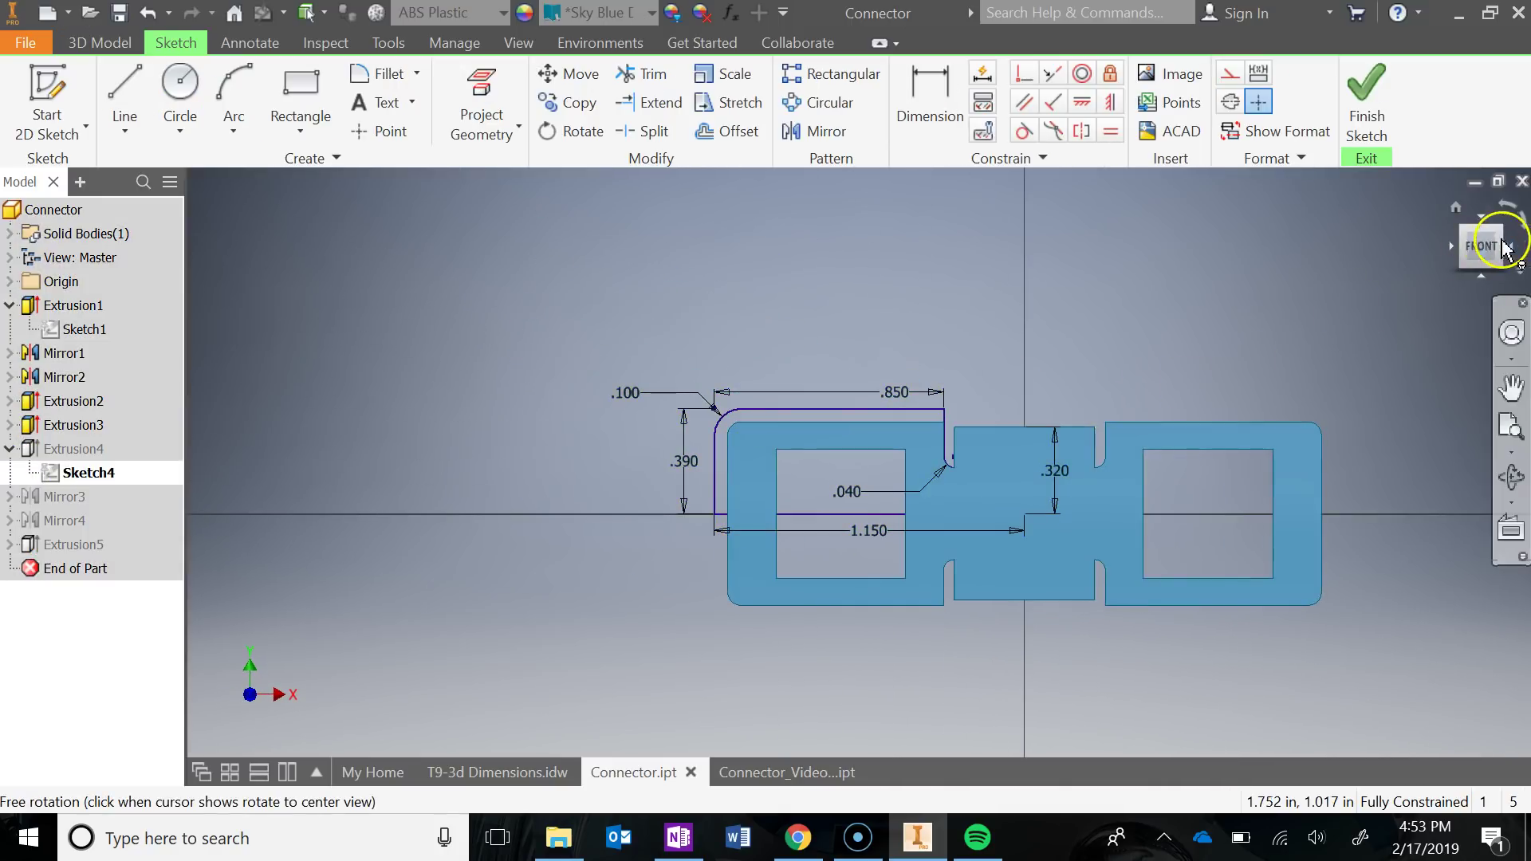
left_click(1517, 253)
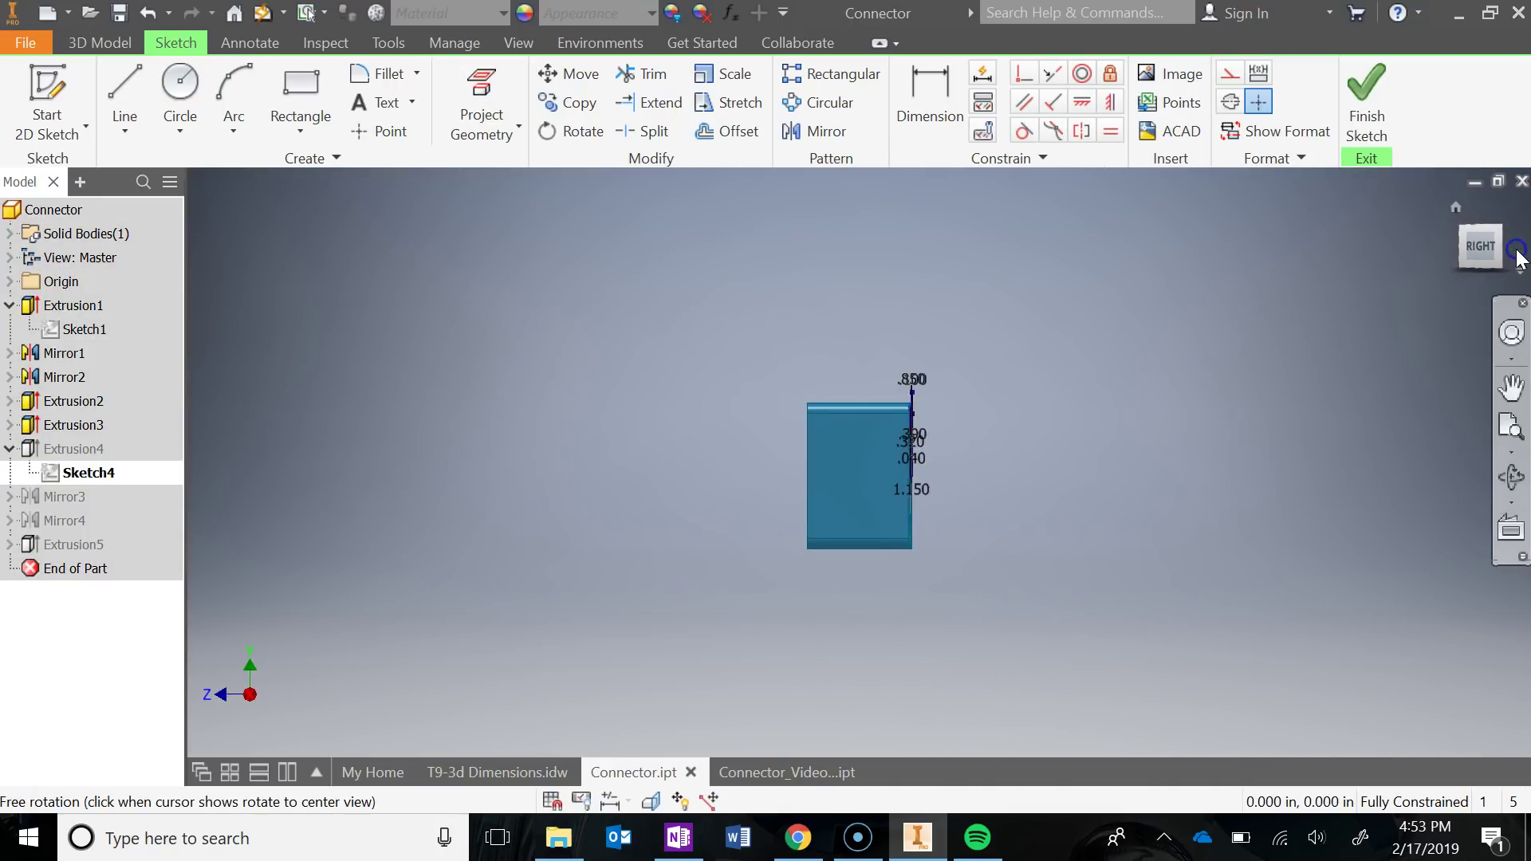
left_click(1517, 254)
scroll(965, 488, "up", 5)
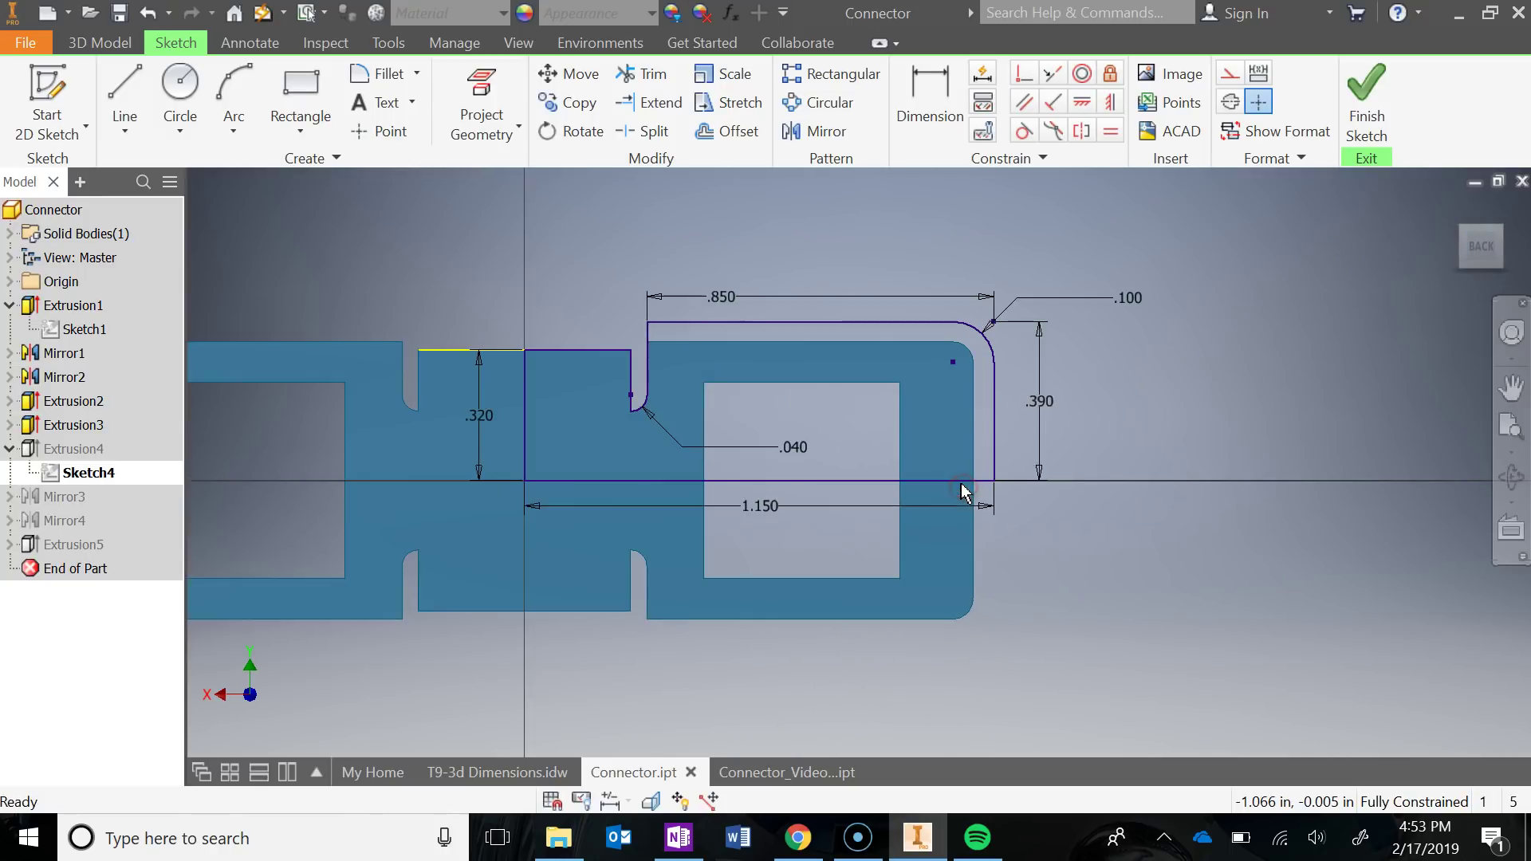
scroll(1055, 475, "up", 1)
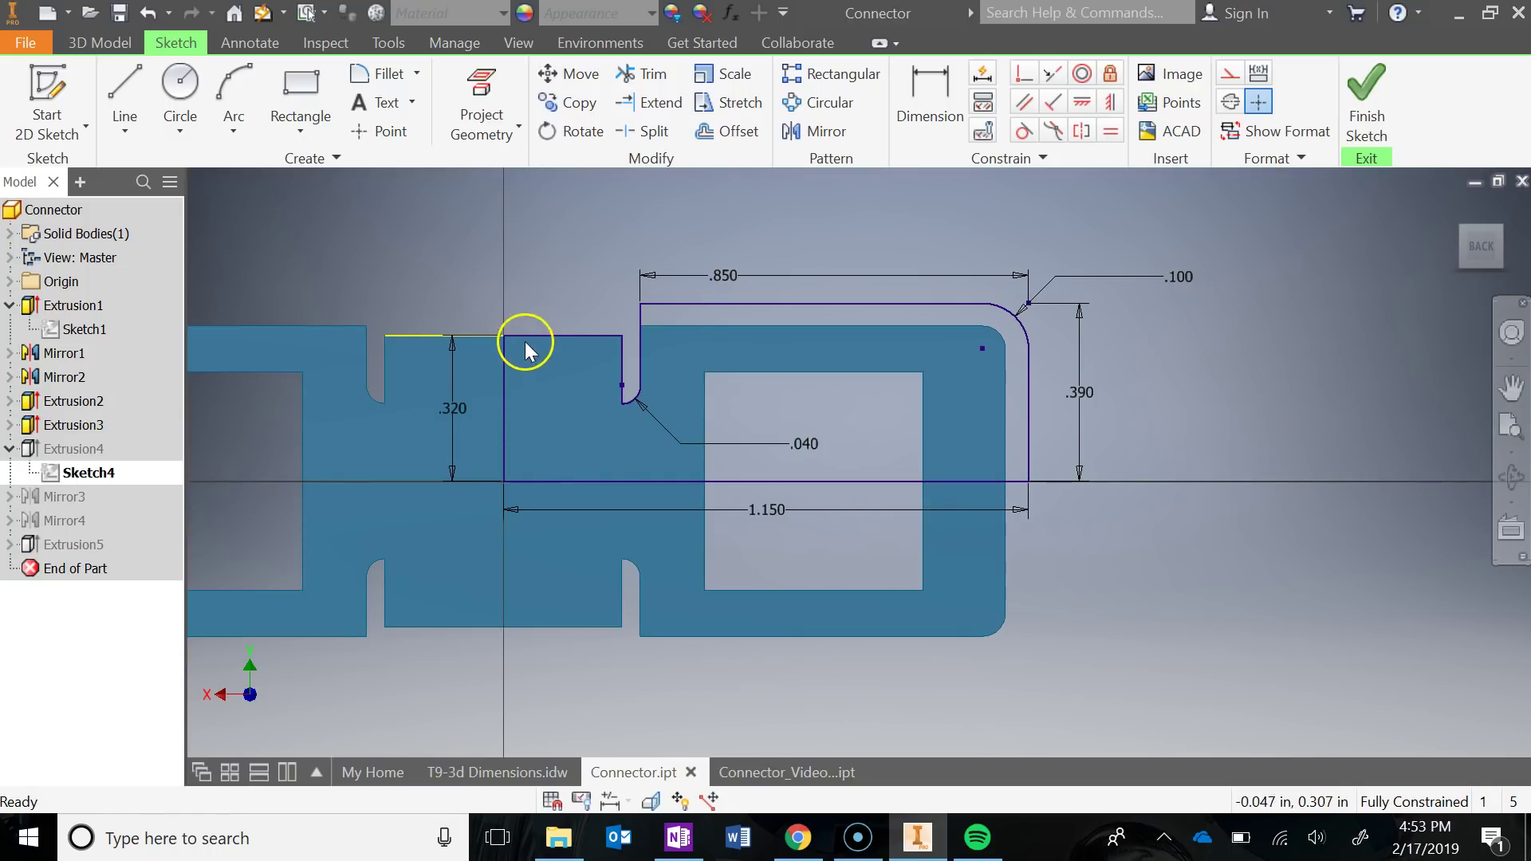
scroll(642, 373, "up", 5)
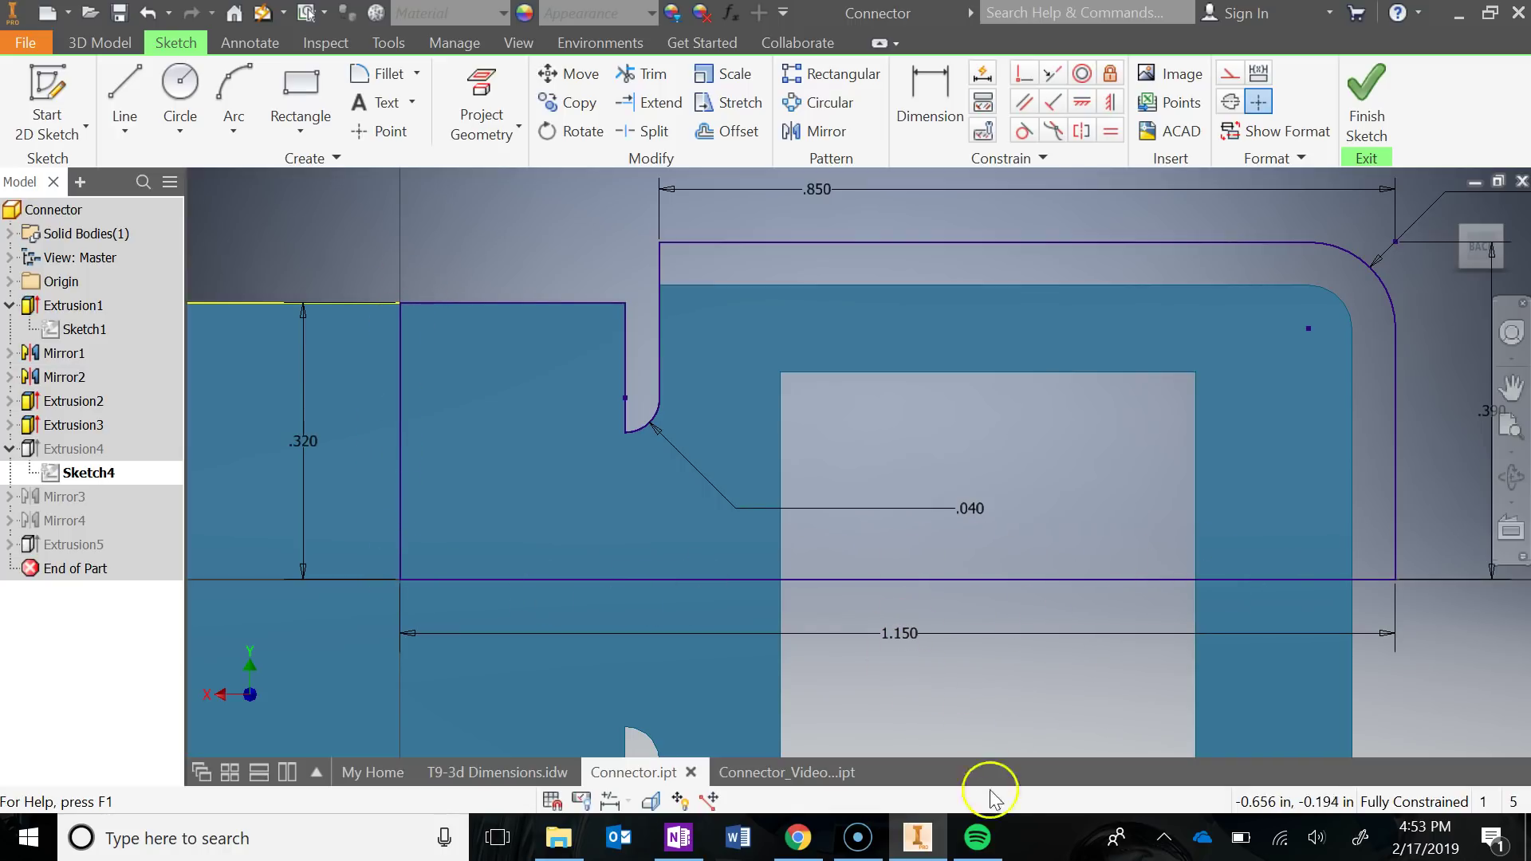
left_click(917, 841)
left_click(917, 841)
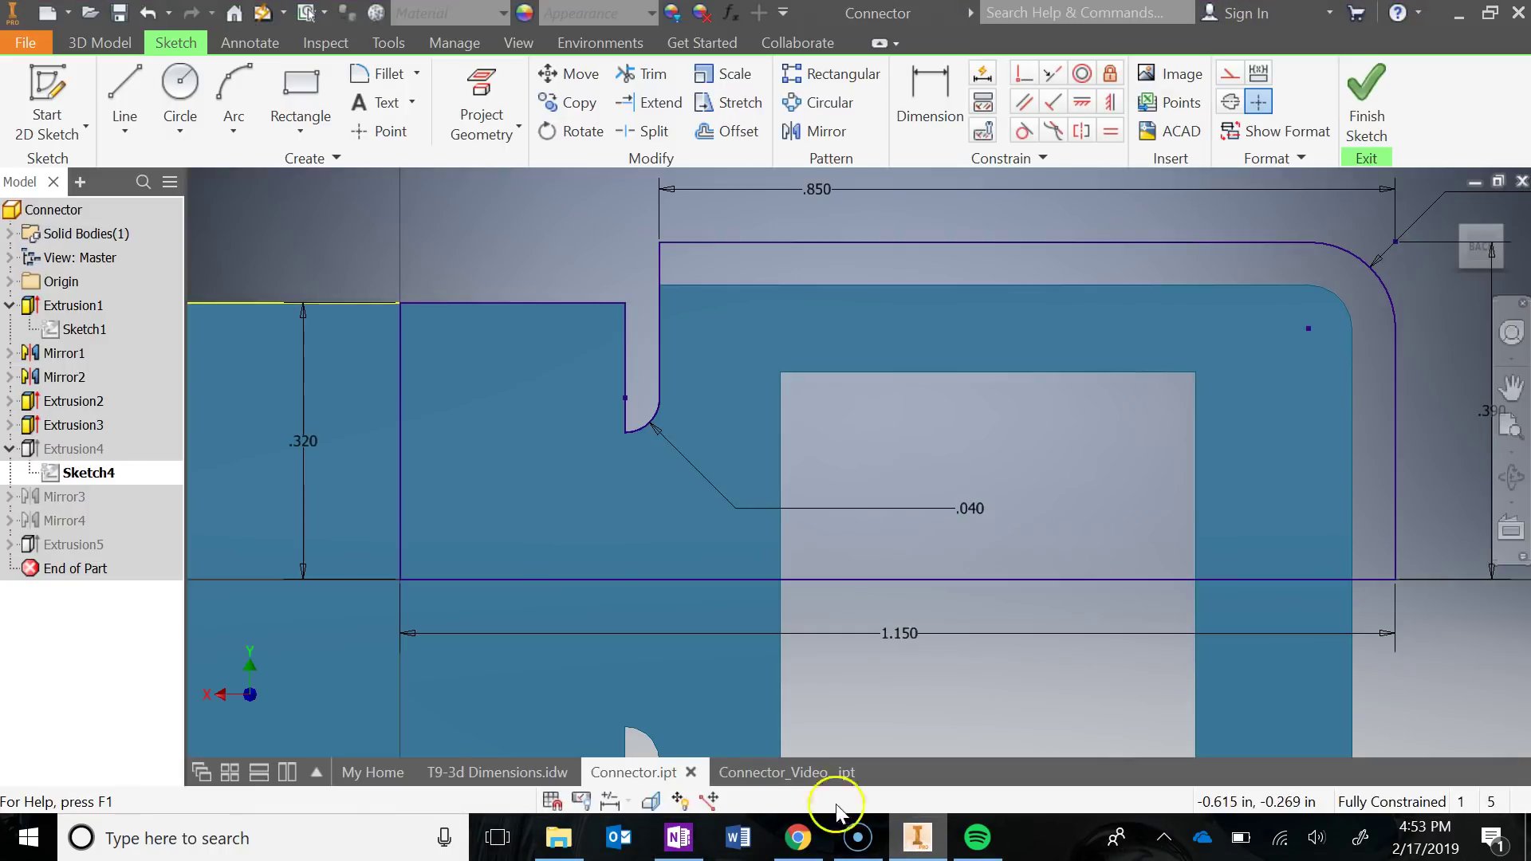
left_click(753, 770)
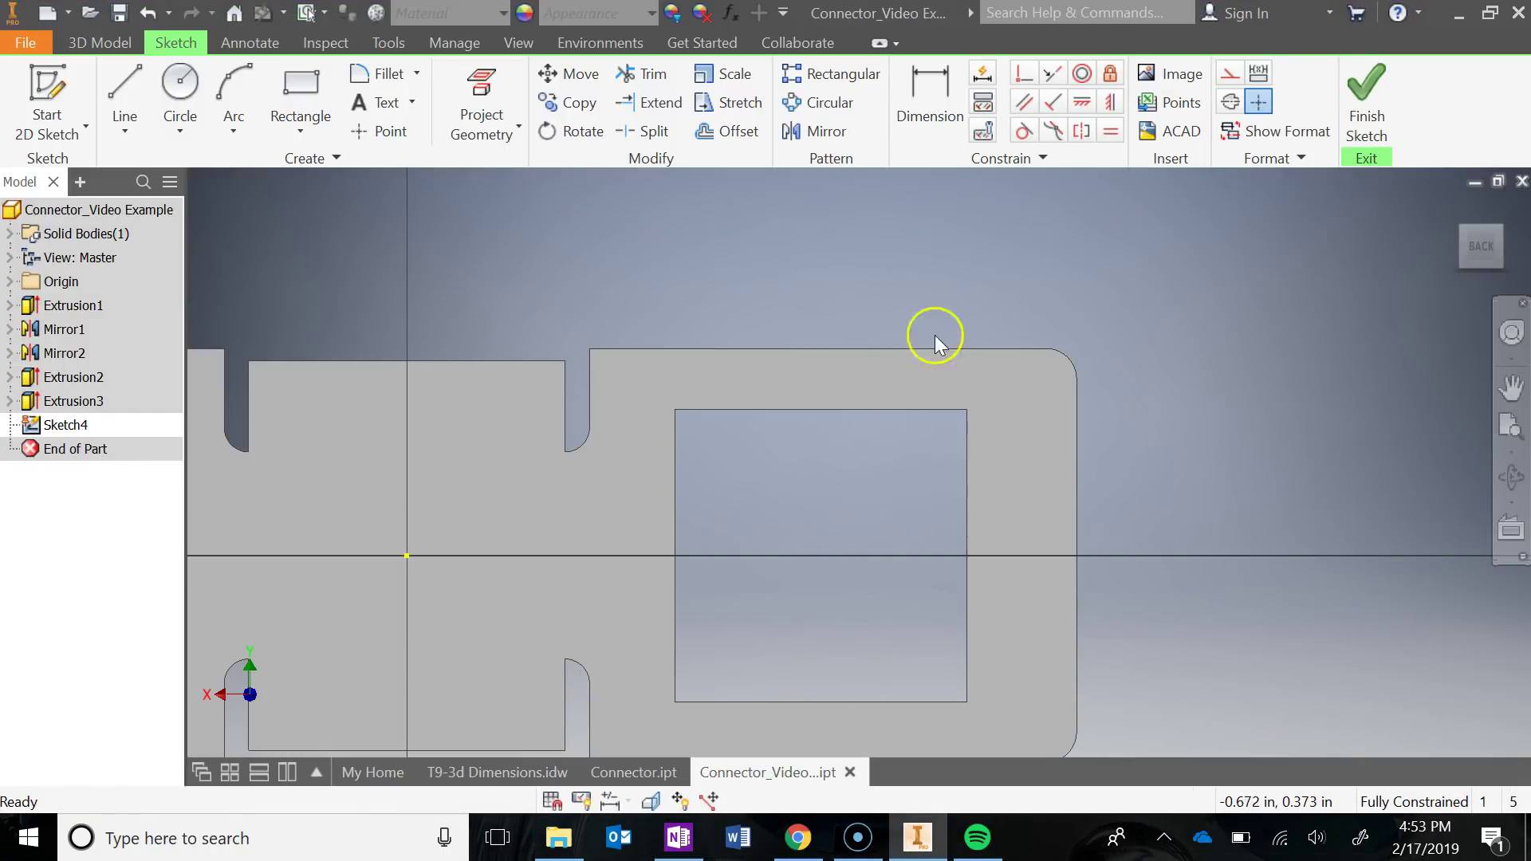
- Draw lines from the origin 1.150 across and .390 up, checking Connector's Sketch4
left_click(124, 94)
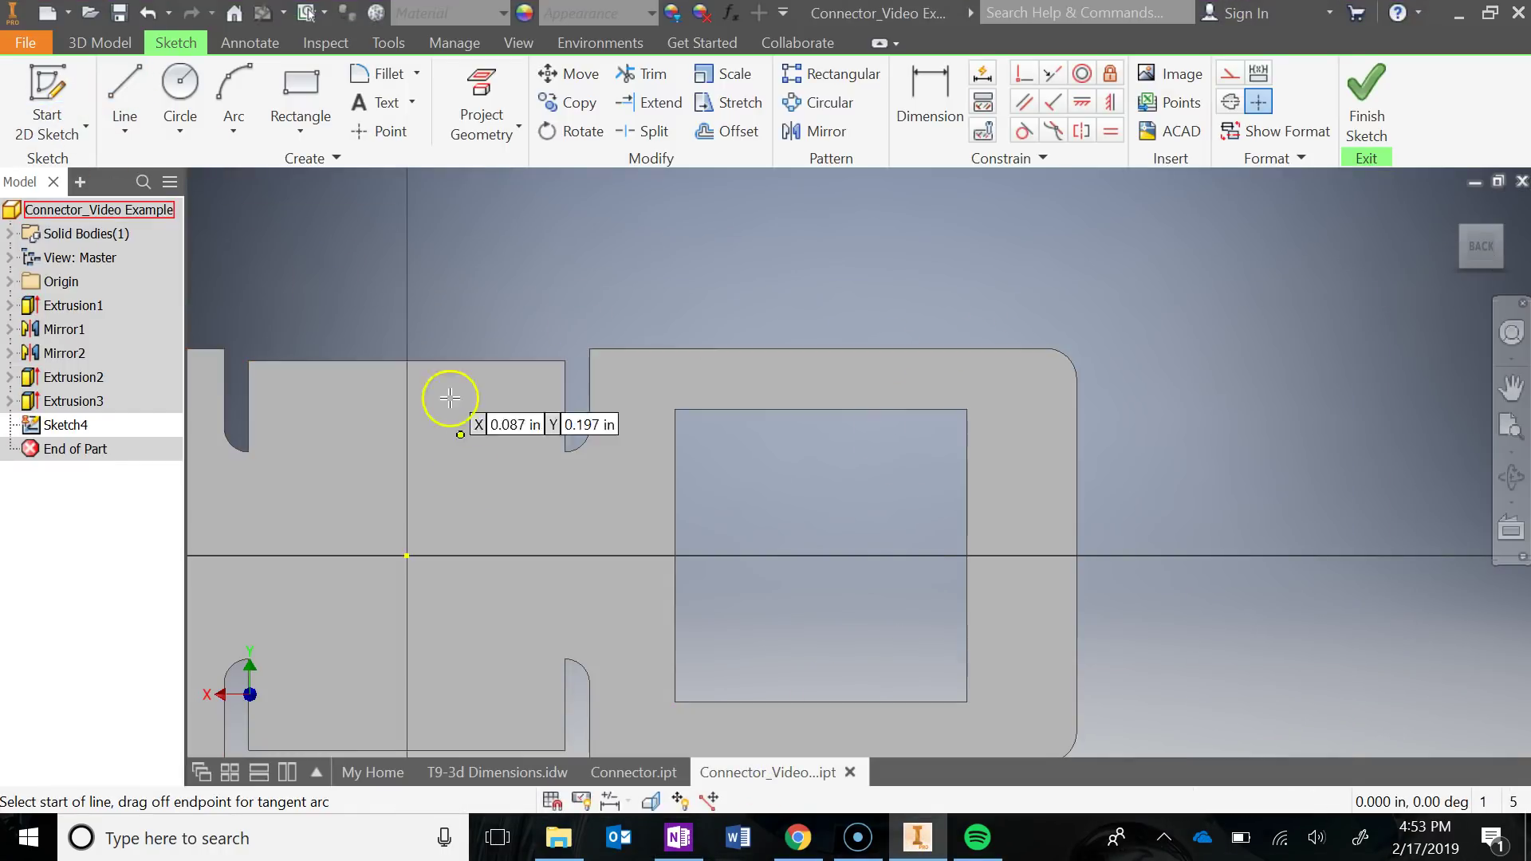
left_click(407, 555)
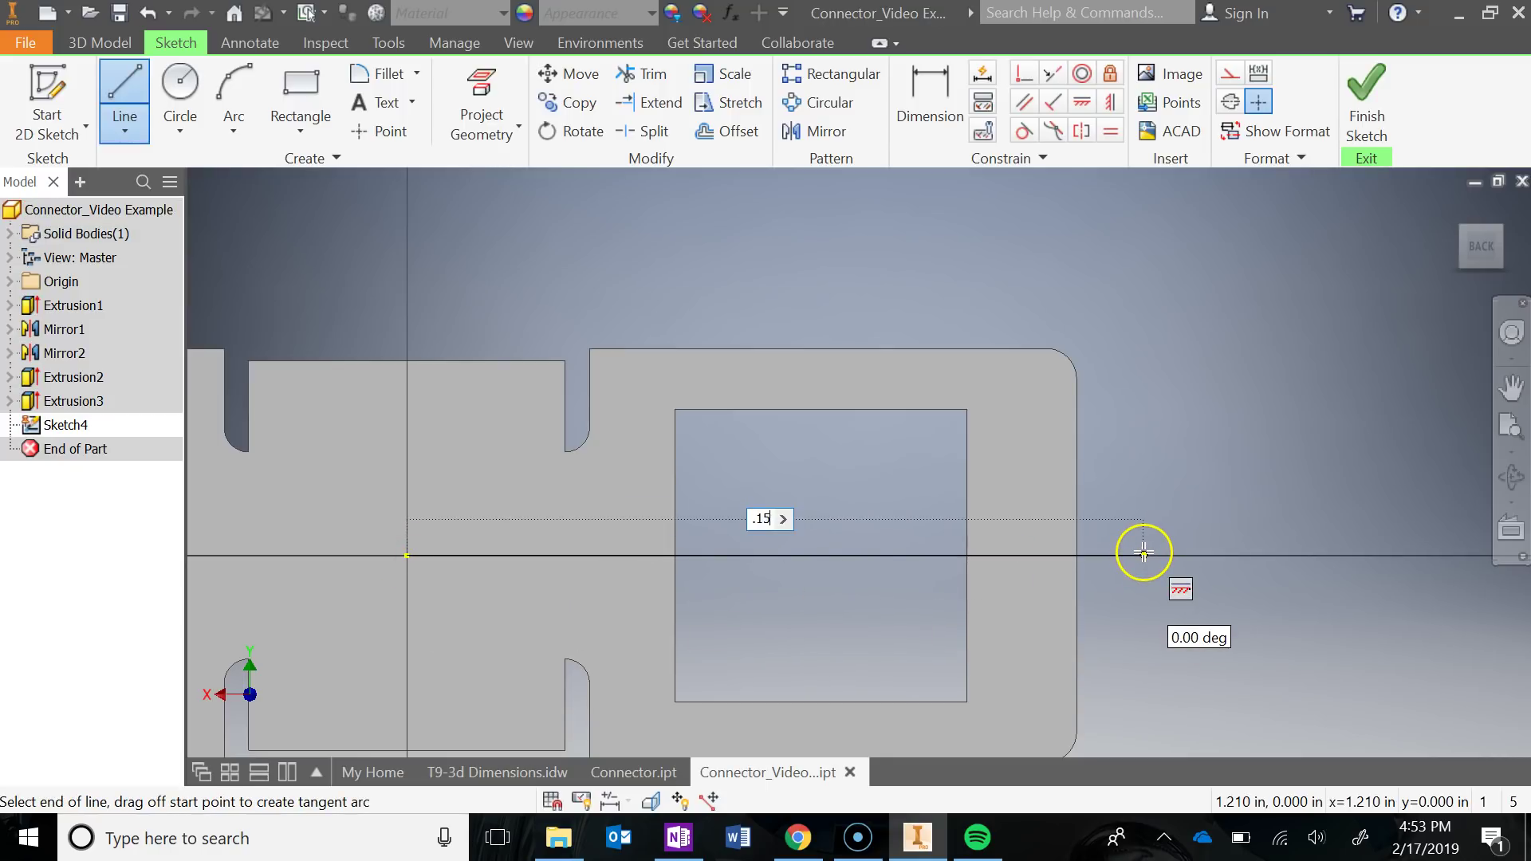
key("Return")
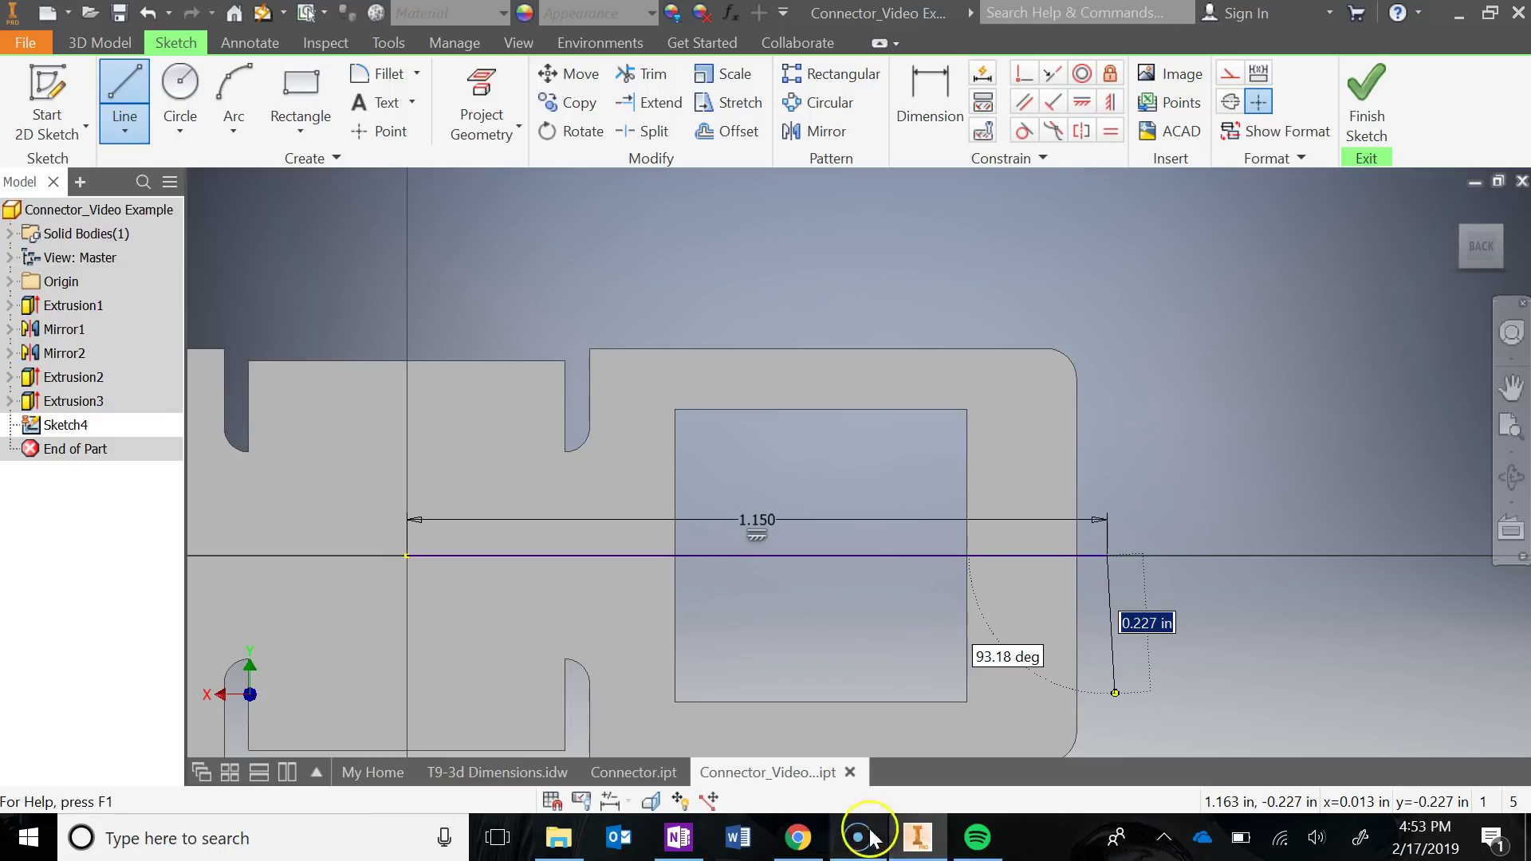
left_click(644, 772)
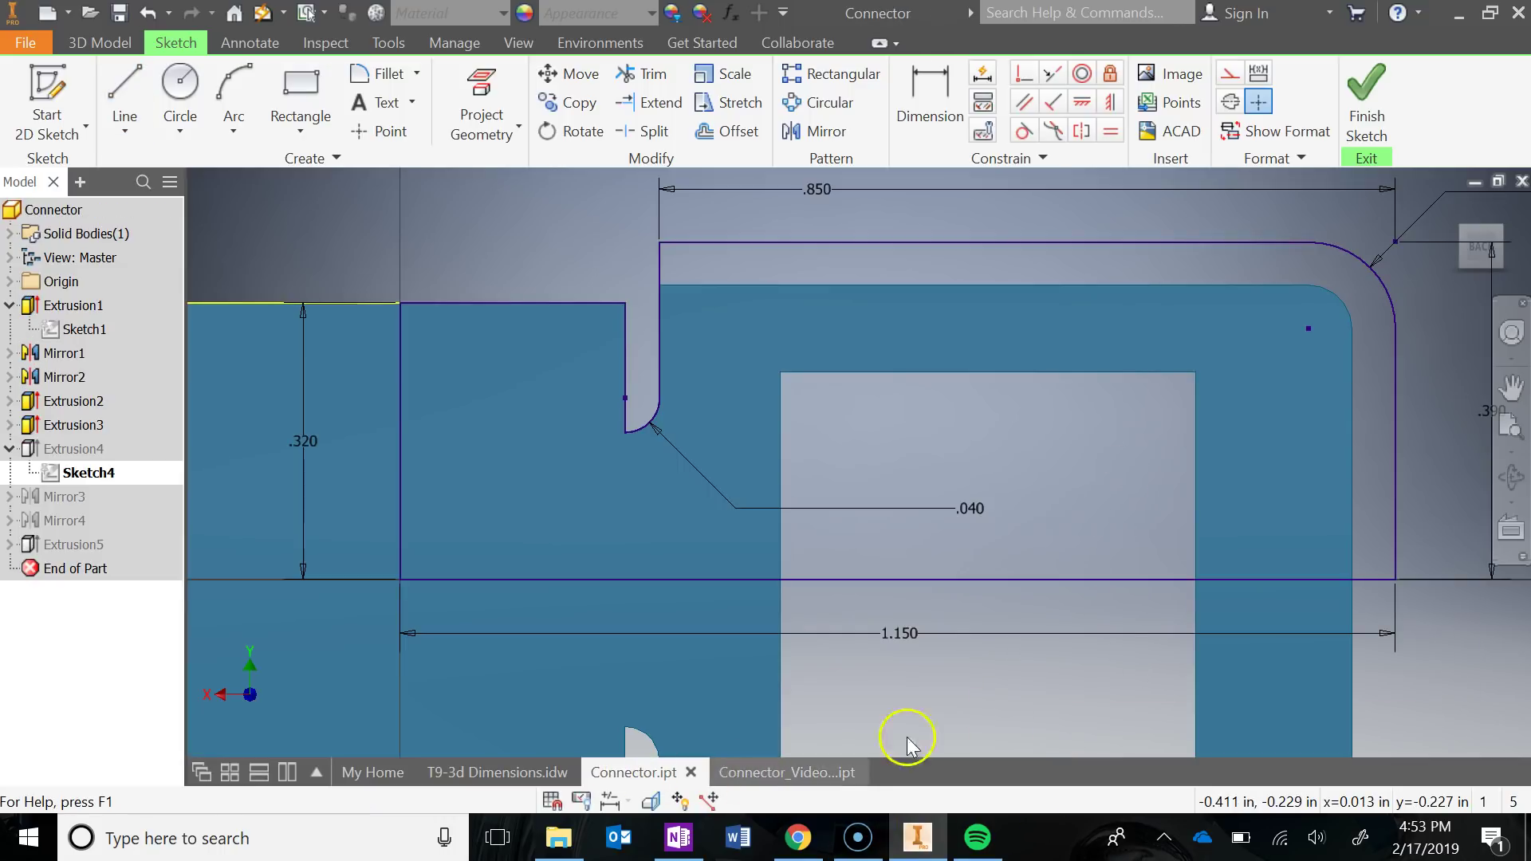
mouse_move(900, 738)
middle_mouse_down()
mouse_move(1048, 672)
mouse_move(995, 672)
middle_mouse_up()
scroll(996, 672, "down", 3)
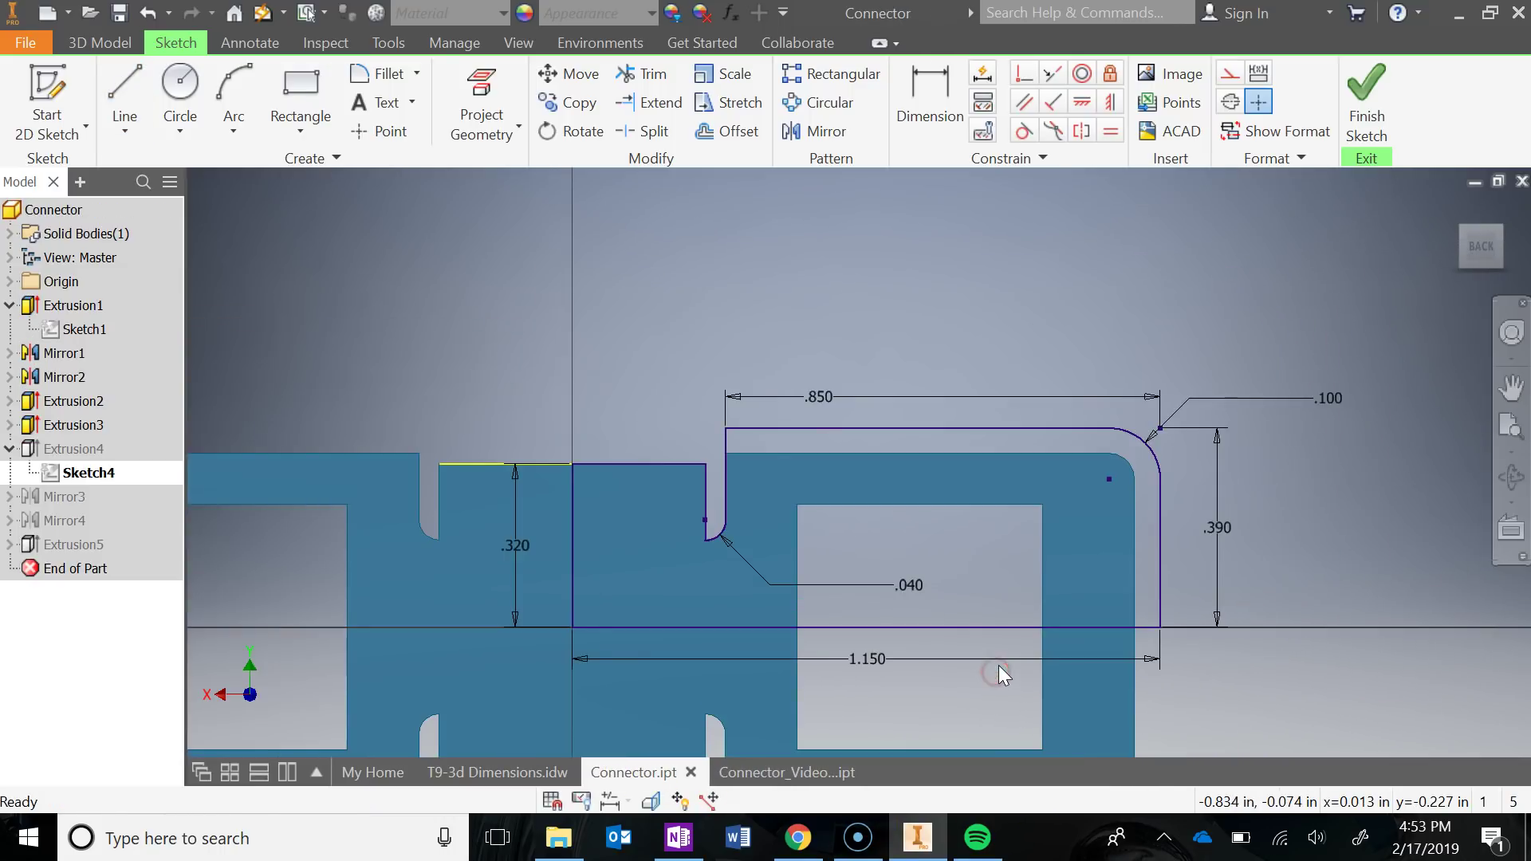
left_click(797, 773)
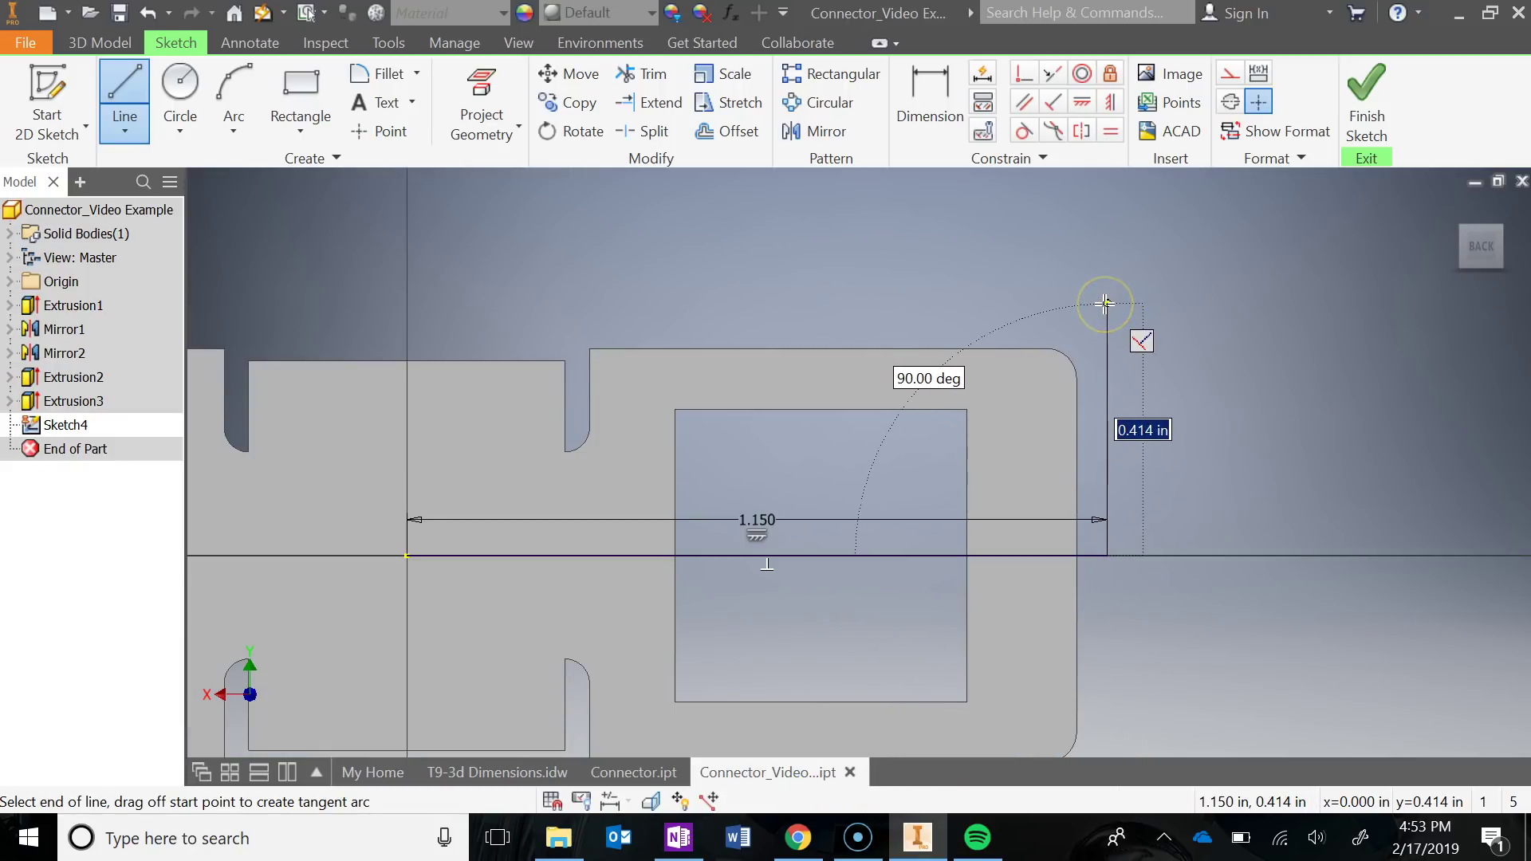
type(".")
key("Return")
- Add the .850 leftward line and end the Line tool, comparing against Connector.ipt
left_click(647, 774)
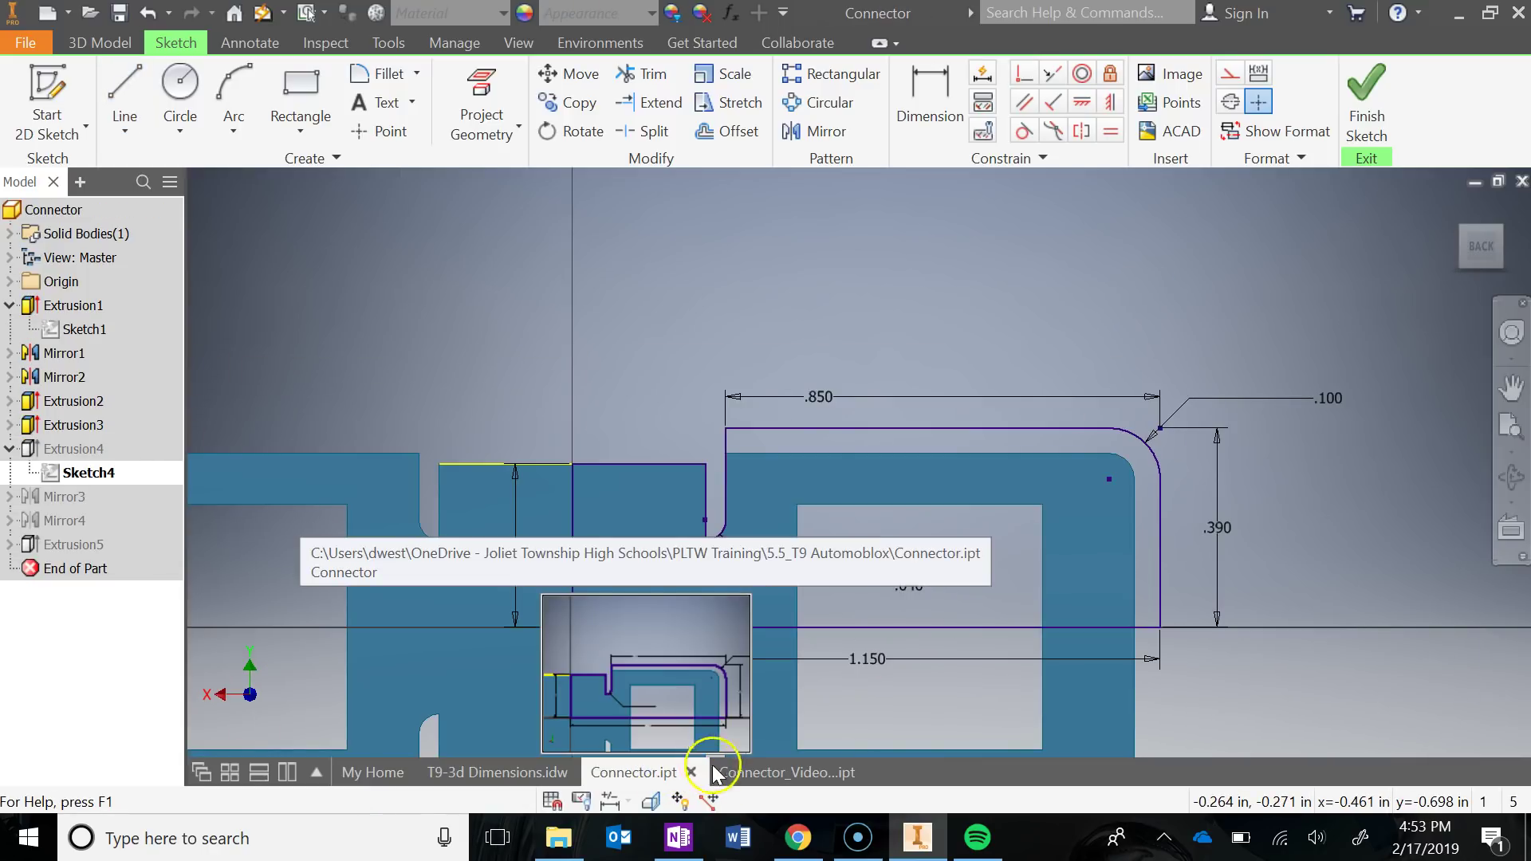
left_click(761, 773)
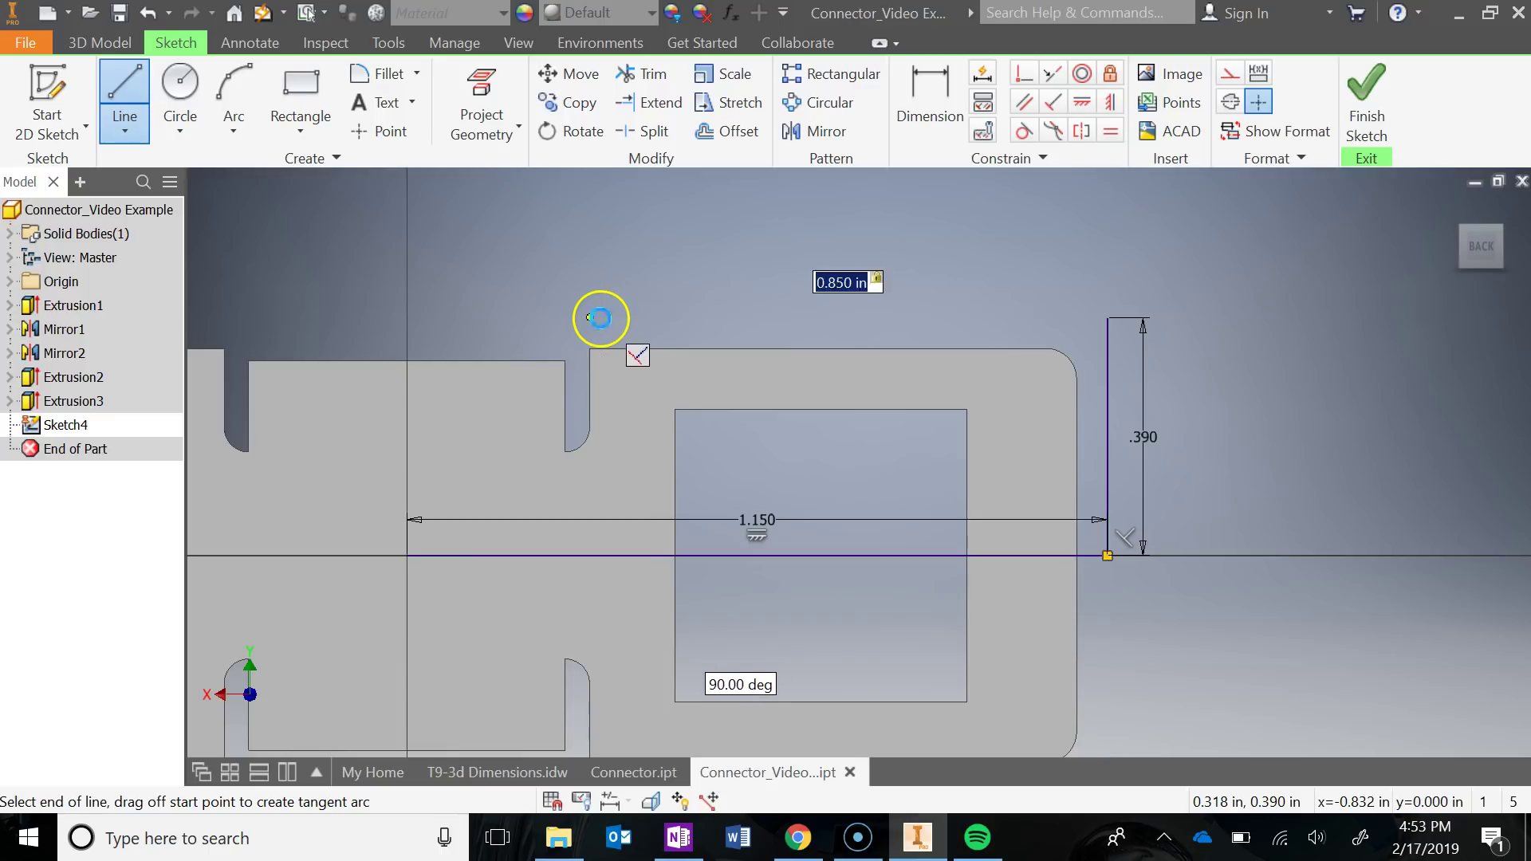
key("Return")
scroll(606, 359, "up", 5)
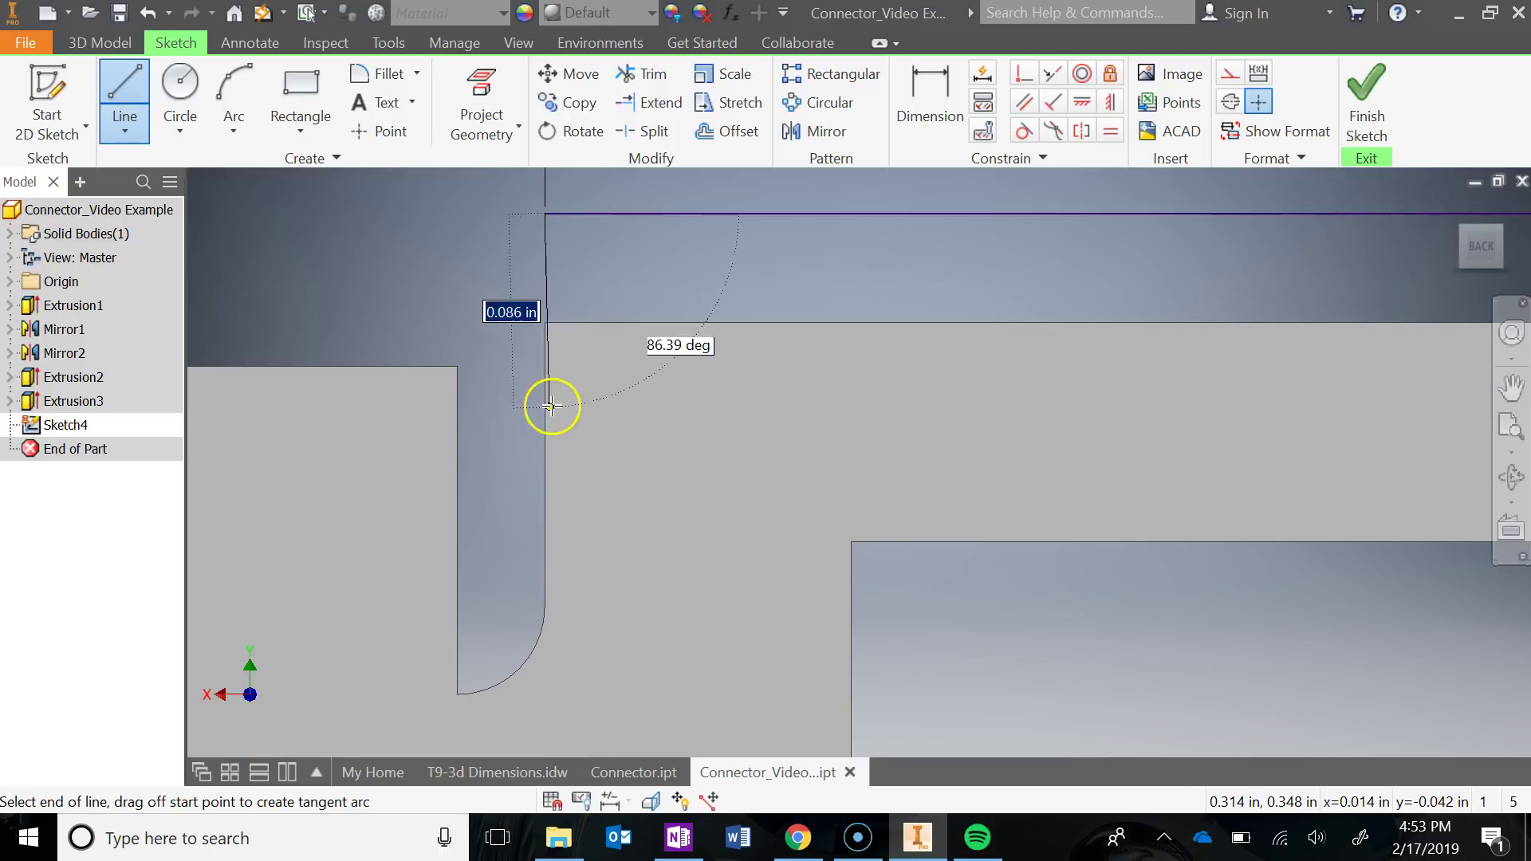
scroll(545, 423, "down", 4)
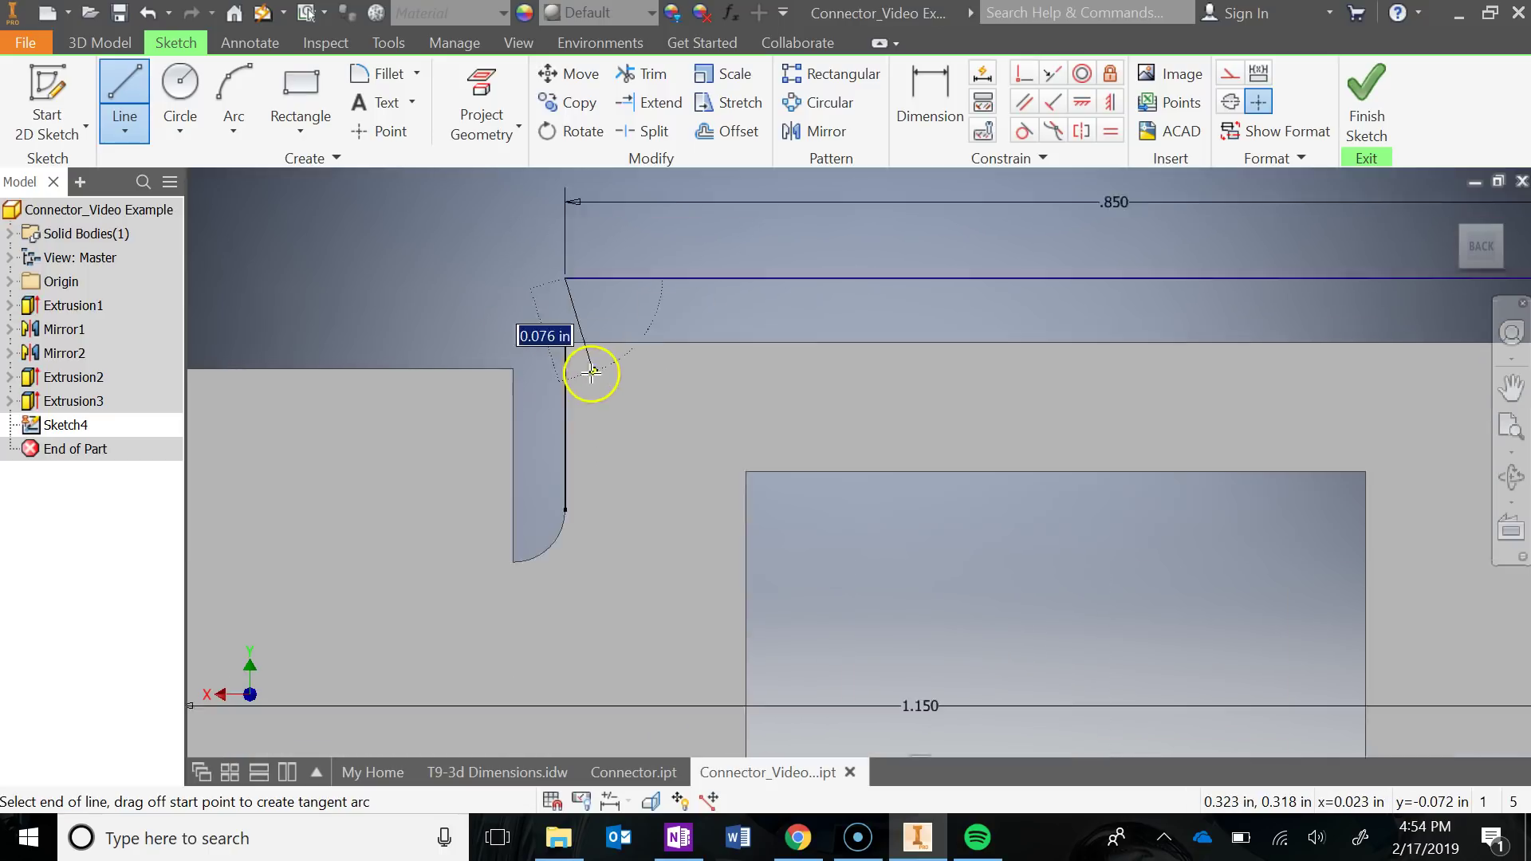
middle_click_drag(625, 383, 739, 342)
key("Escape")
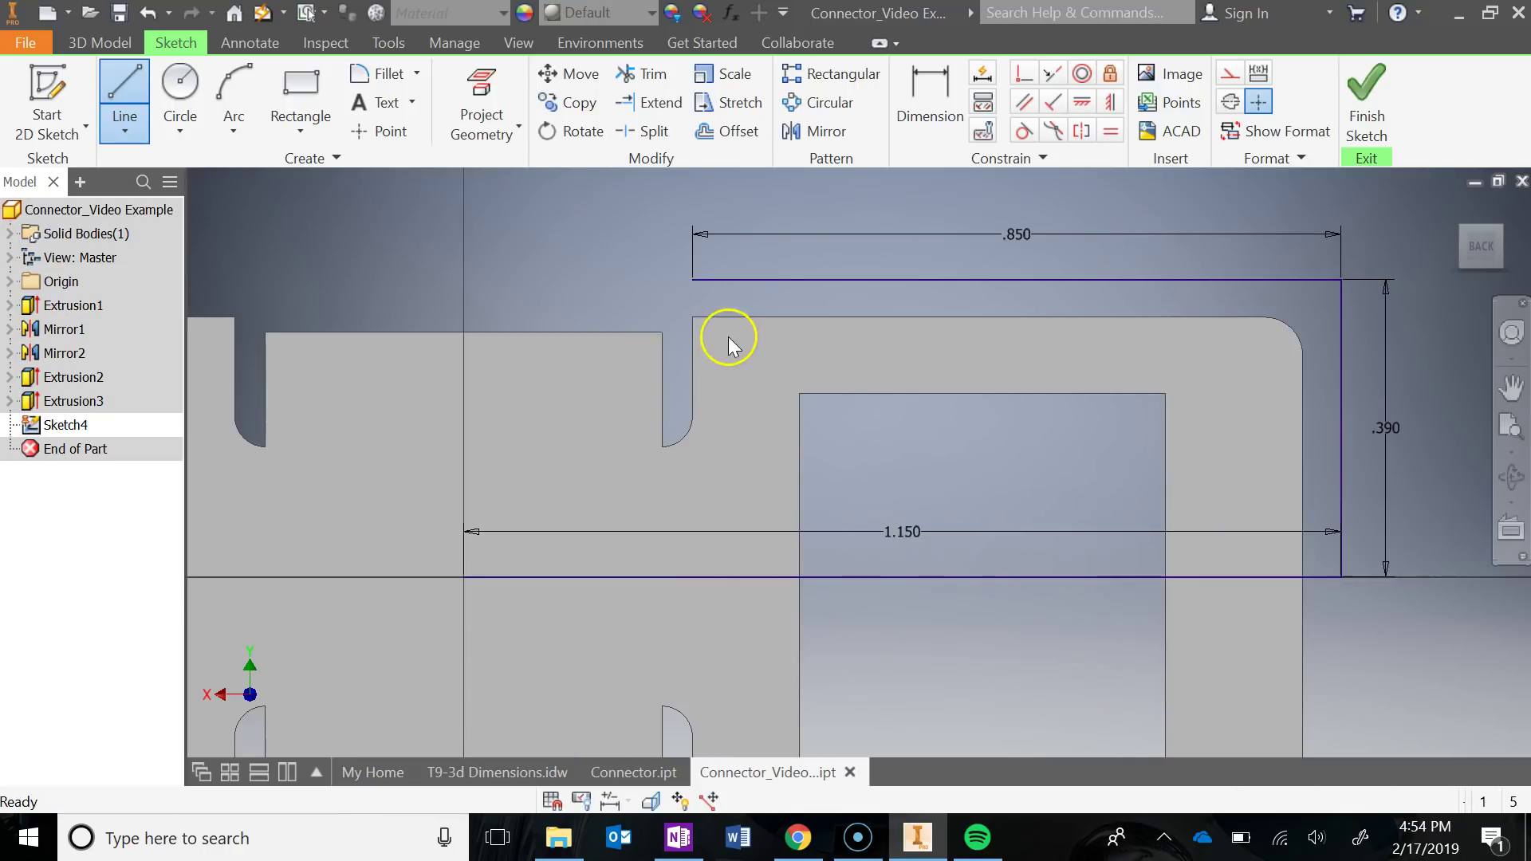
left_click(606, 772)
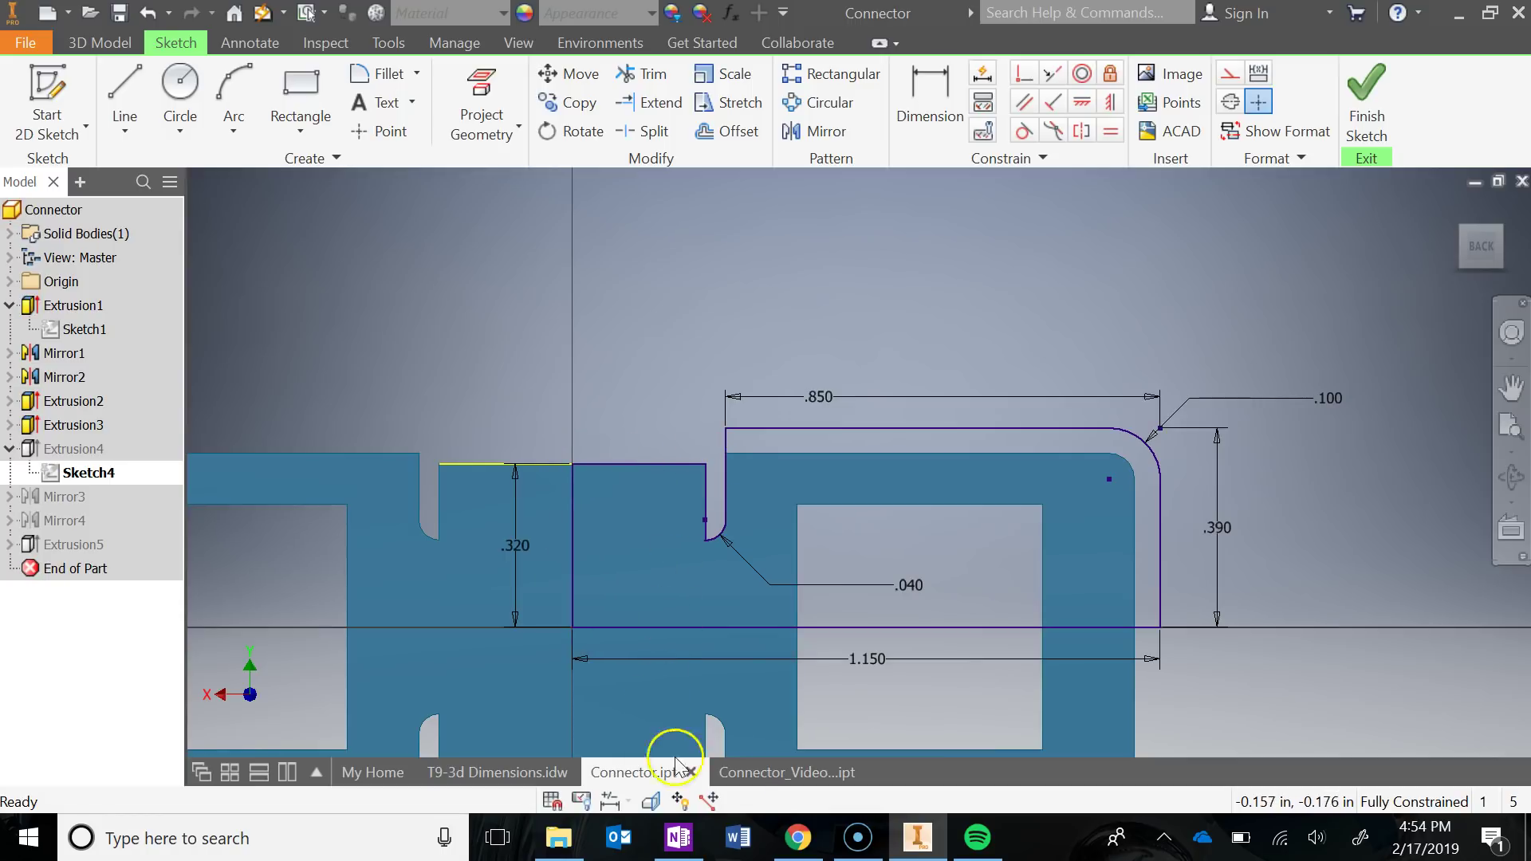
left_click(735, 775)
- Try a vertical line from the origin to the top edge, then stop
left_click(124, 100)
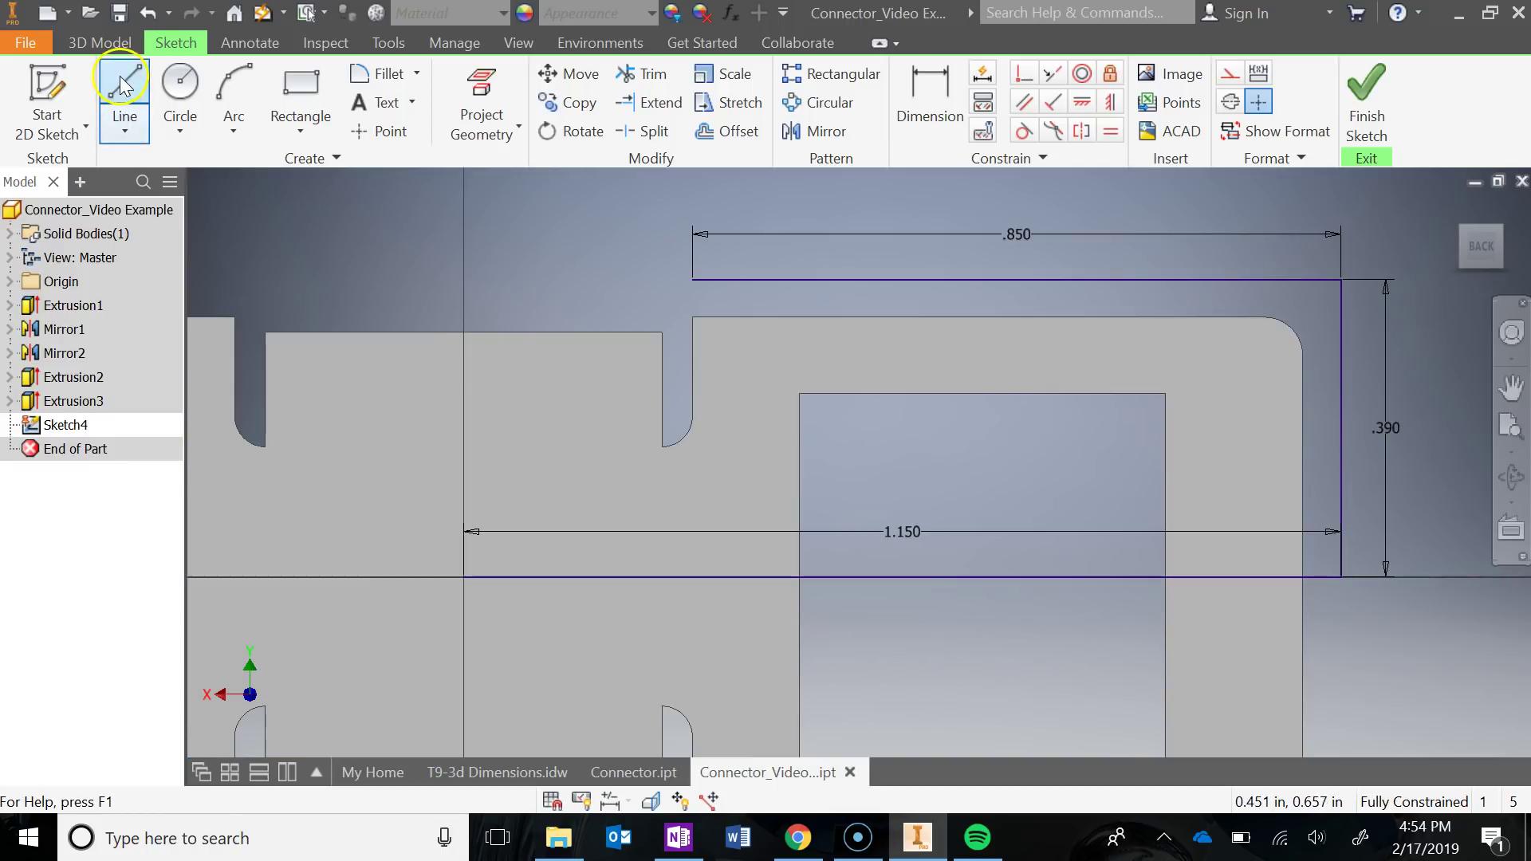
left_click(465, 575)
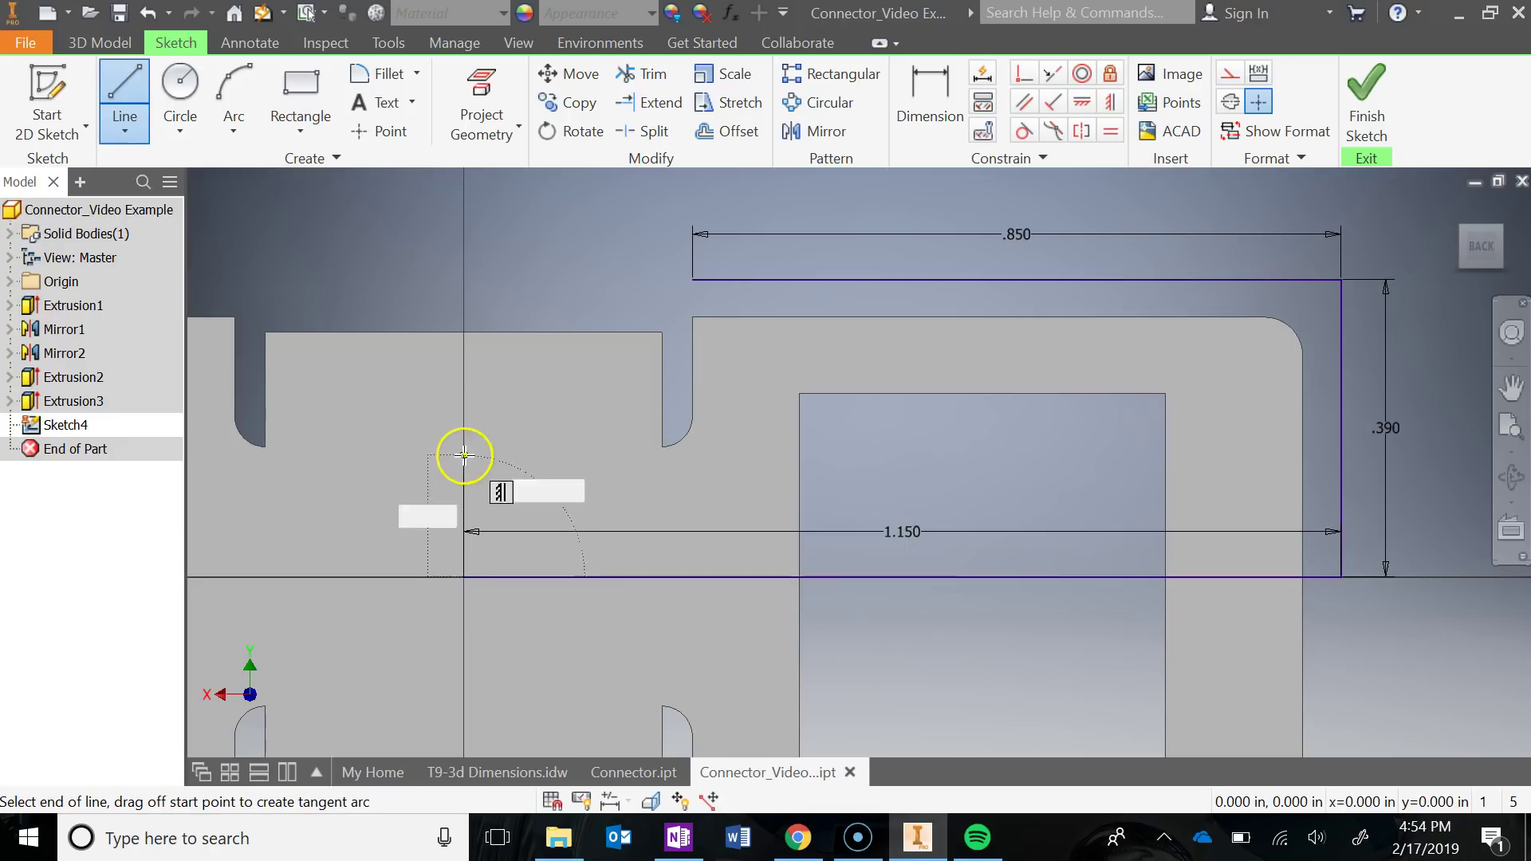
left_click(464, 329)
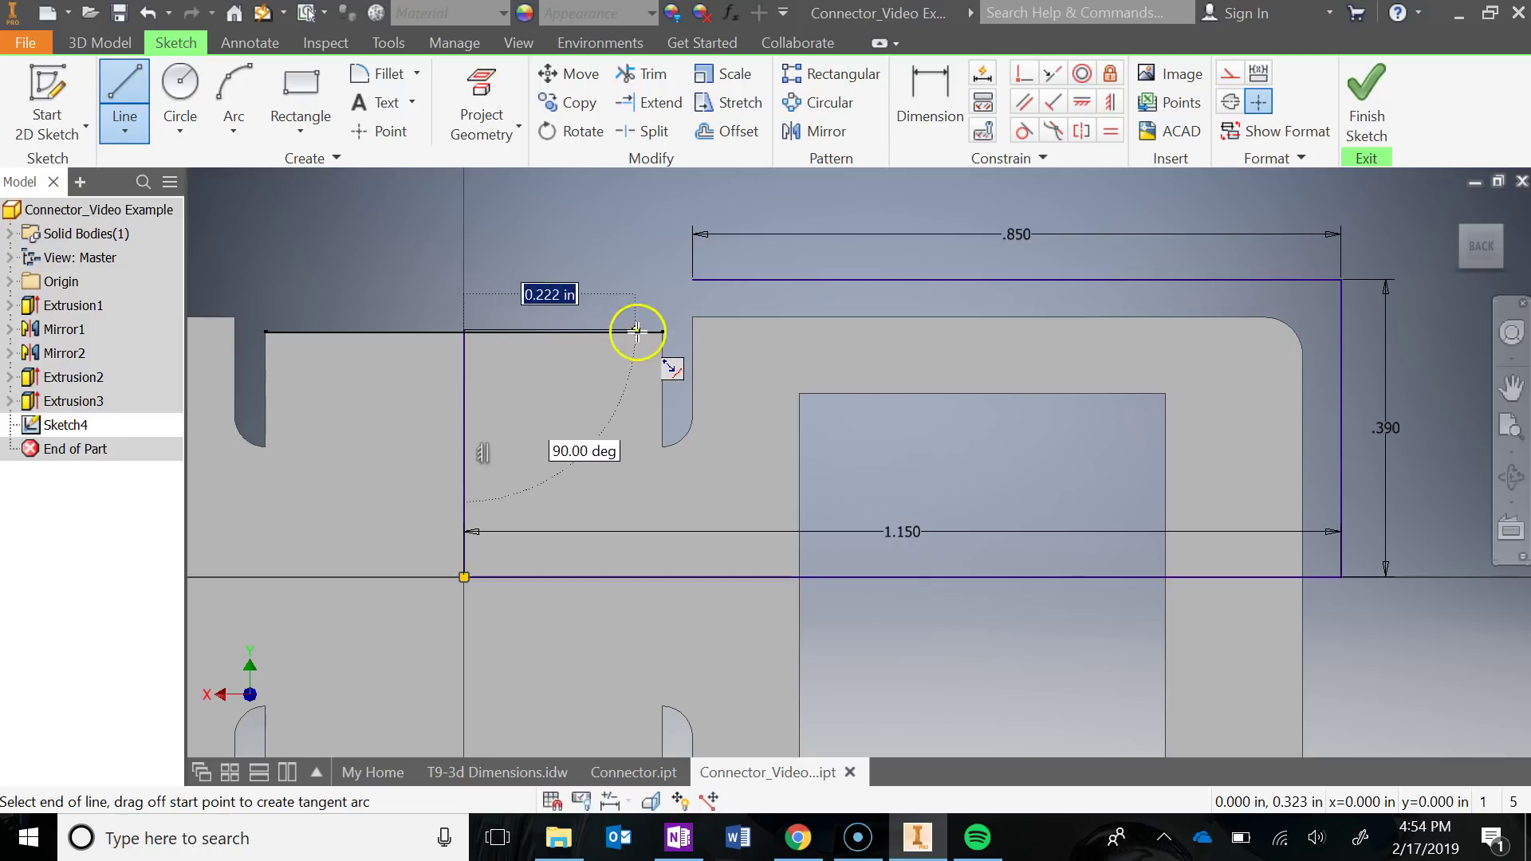
scroll(557, 342, "down", 3)
key("Escape")
scroll(392, 319, "down", 3)
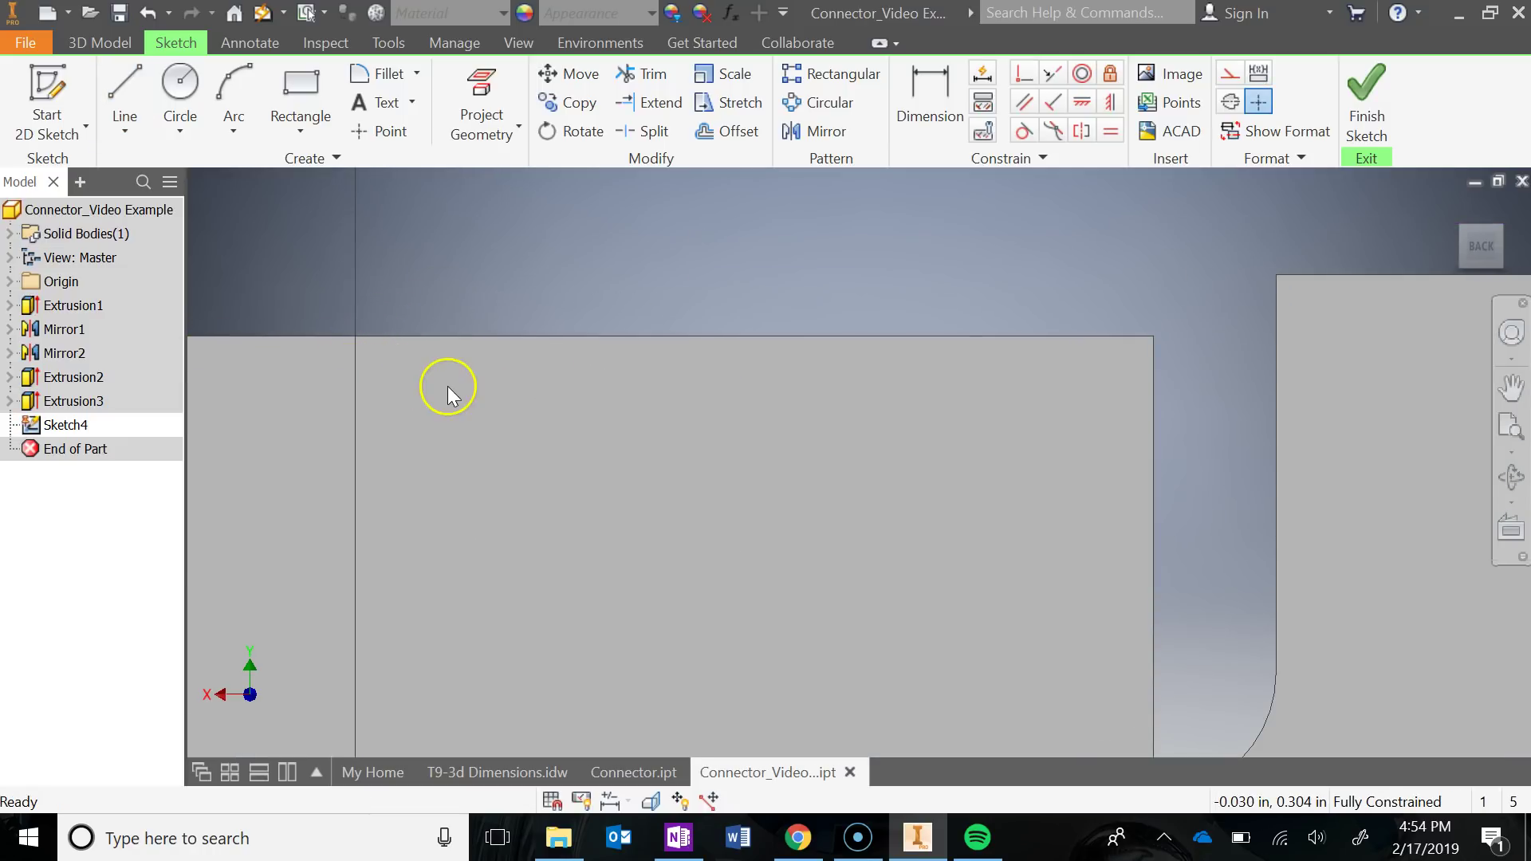
scroll(448, 386, "up", 3)
- Draw the 0.320 vertical edge, top edge and notch edges, ending in a tangent arc
left_click(147, 102)
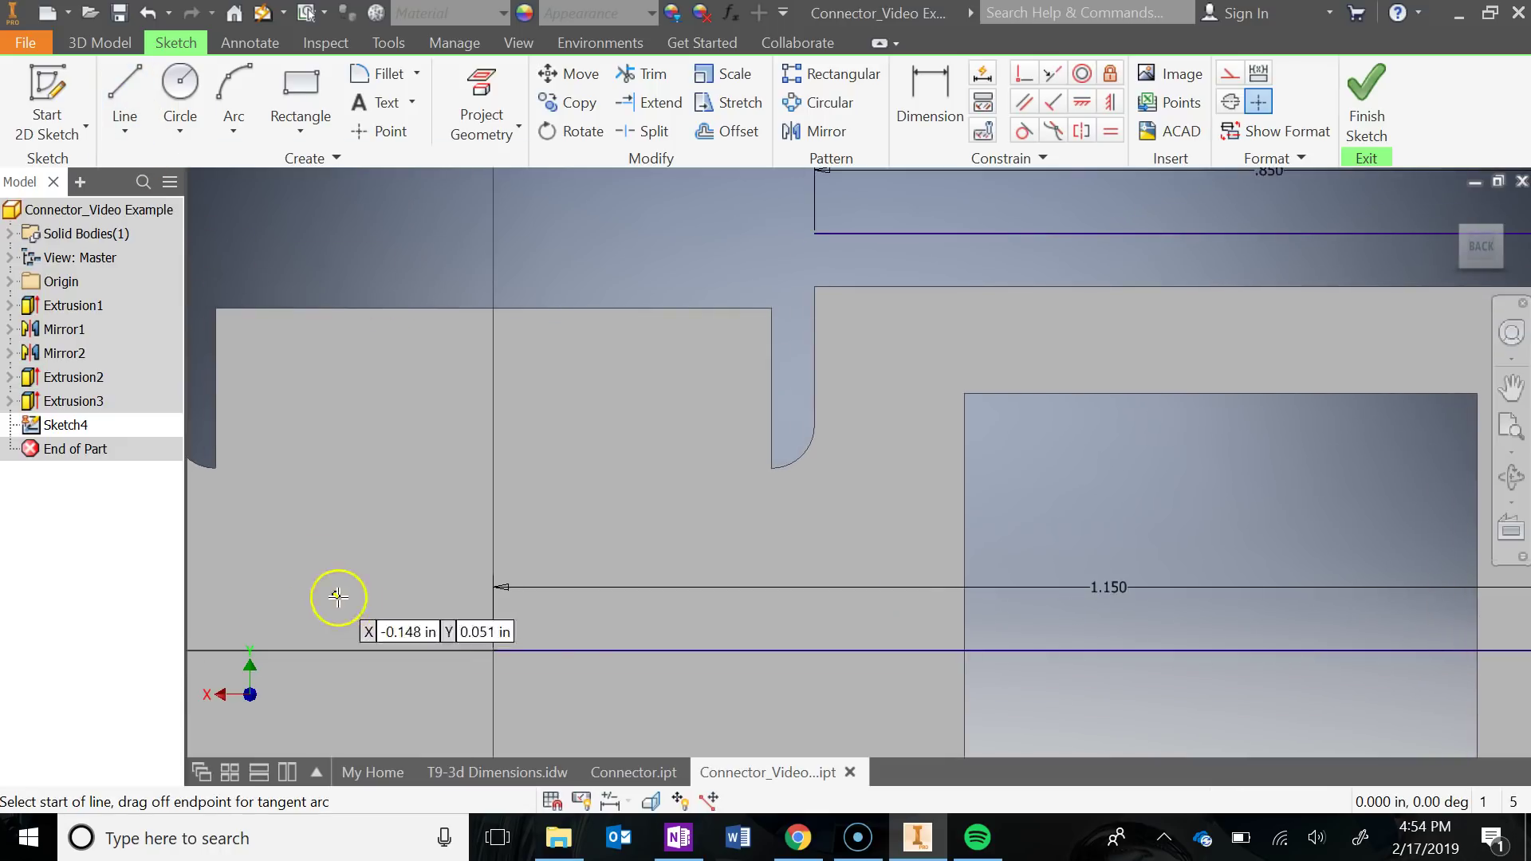
left_click(491, 650)
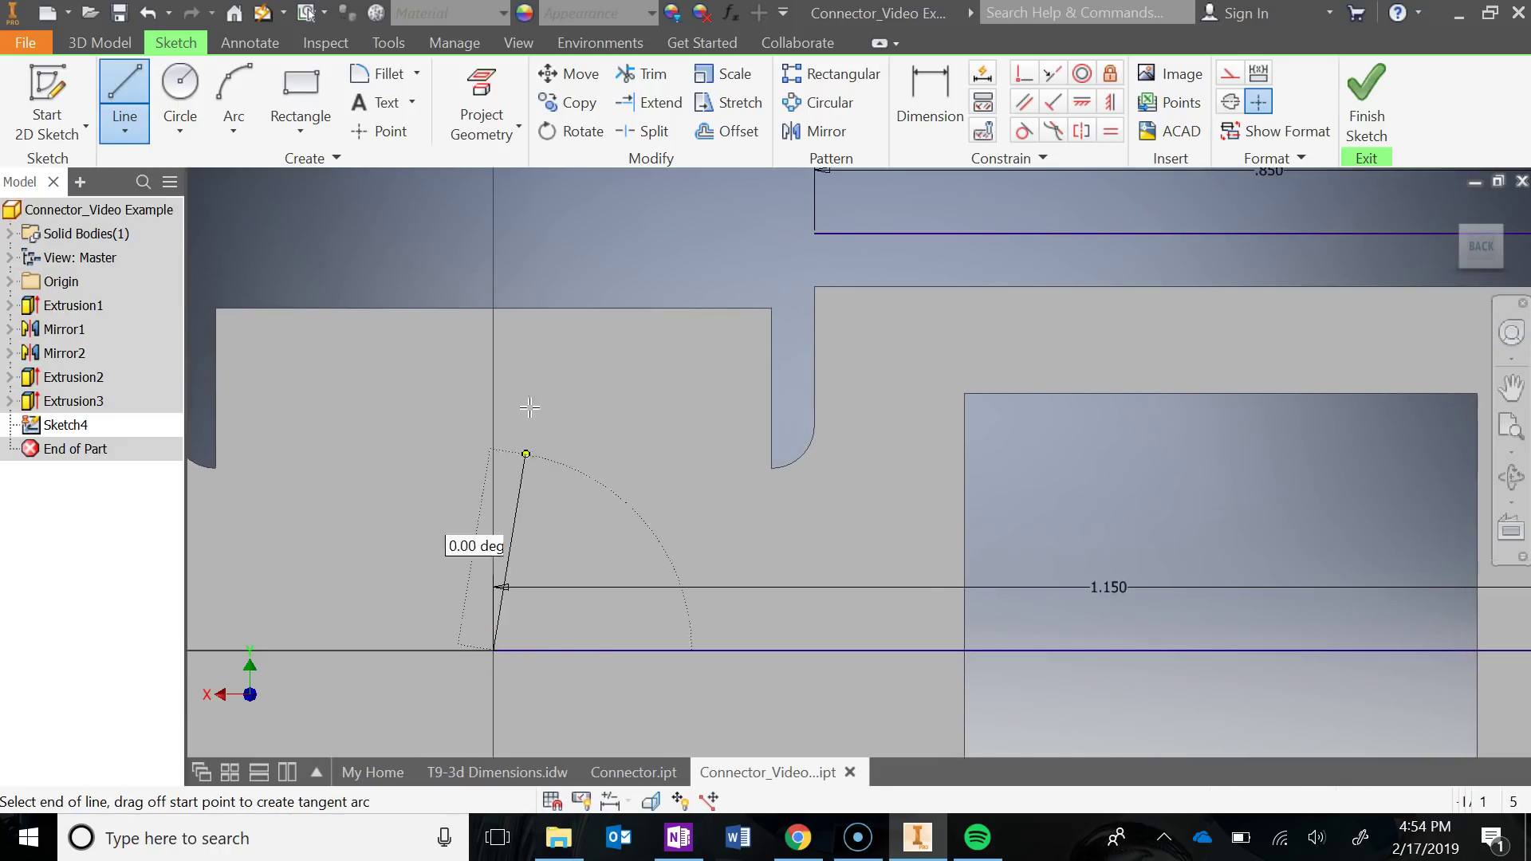
left_click(491, 307)
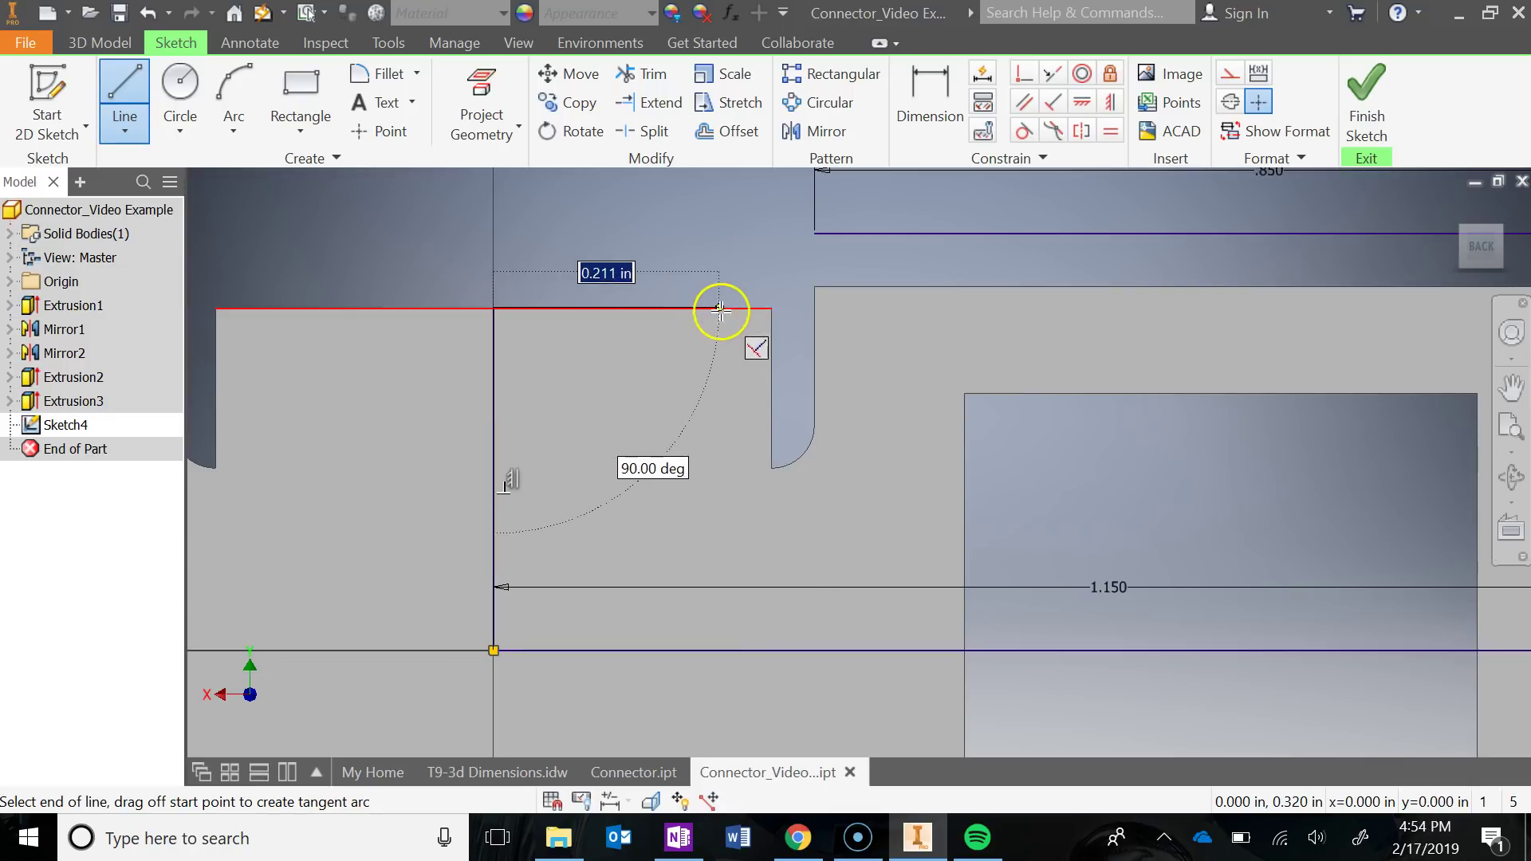
left_click(770, 309)
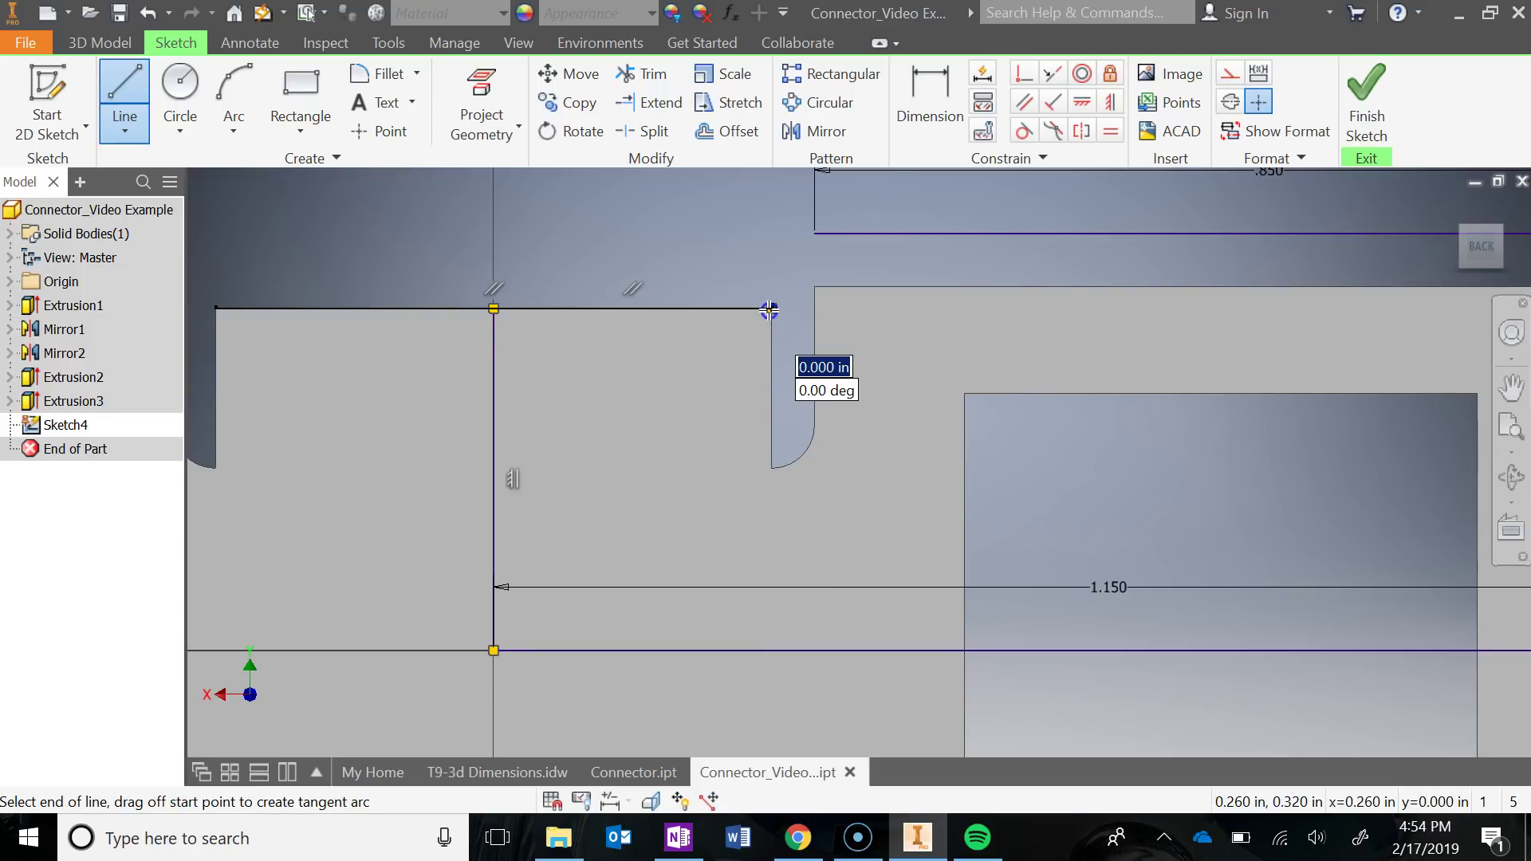
left_click(770, 468)
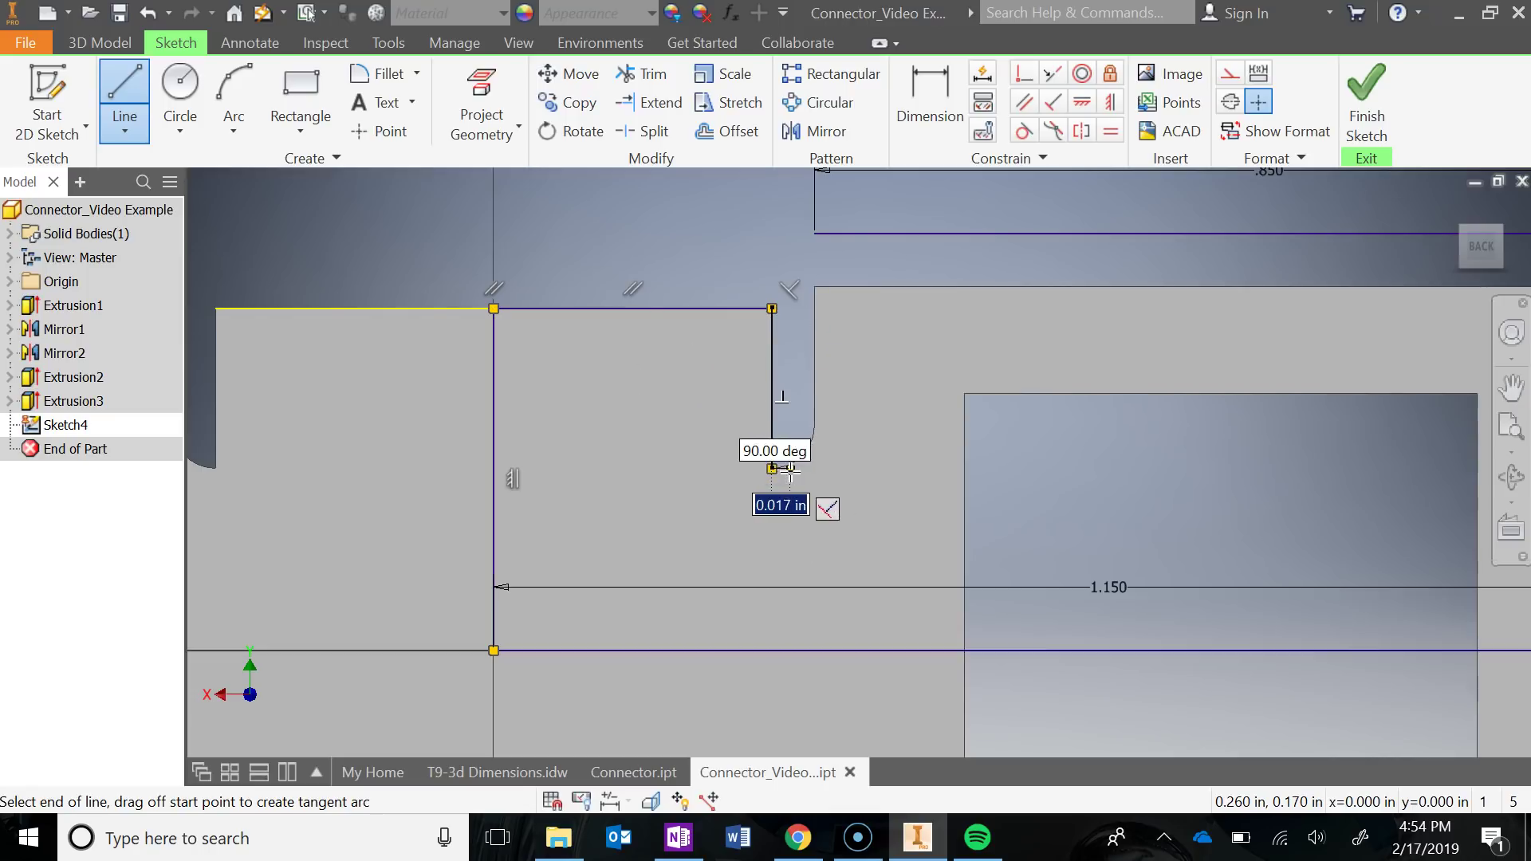
scroll(814, 467, "down", 2)
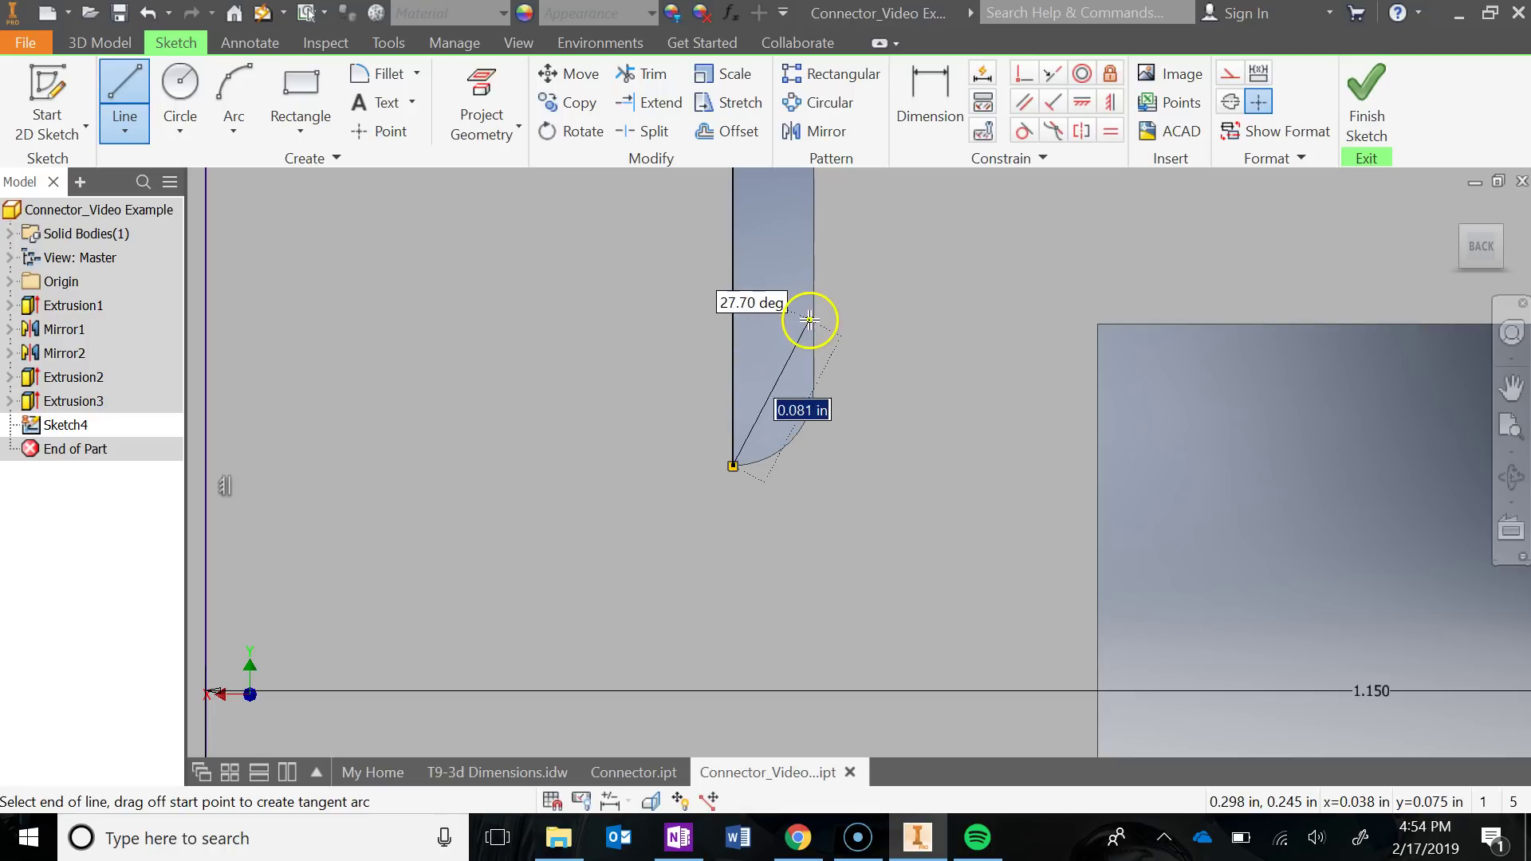
left_click(814, 466)
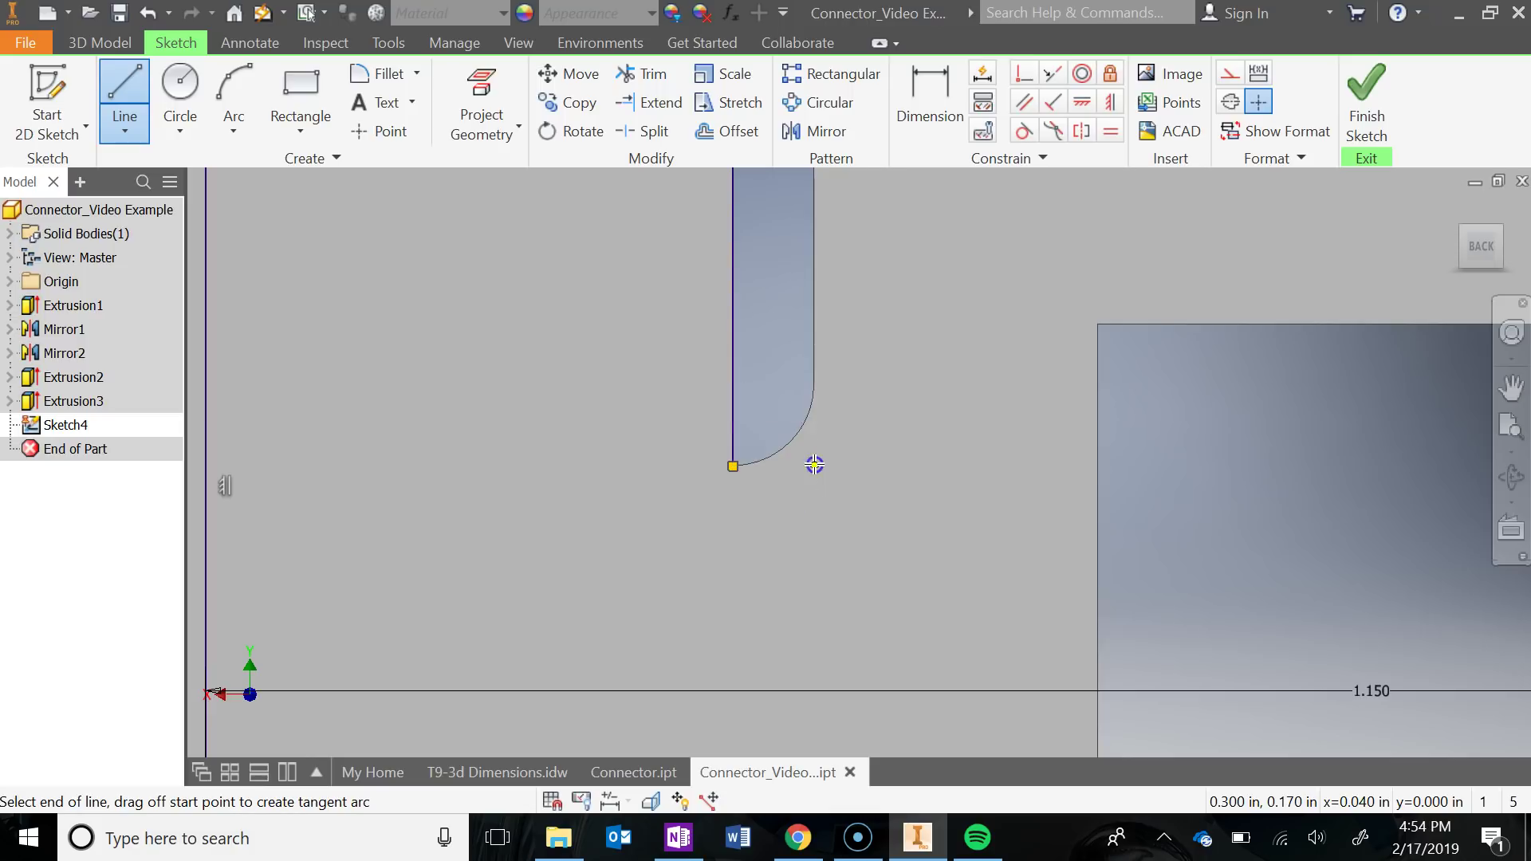
mouse_move(814, 466)
left_mouse_down()
mouse_move(813, 331)
mouse_move(802, 447)
mouse_move(820, 410)
mouse_move(816, 444)
mouse_move(797, 348)
left_mouse_up()
scroll(821, 409, "down", 5)
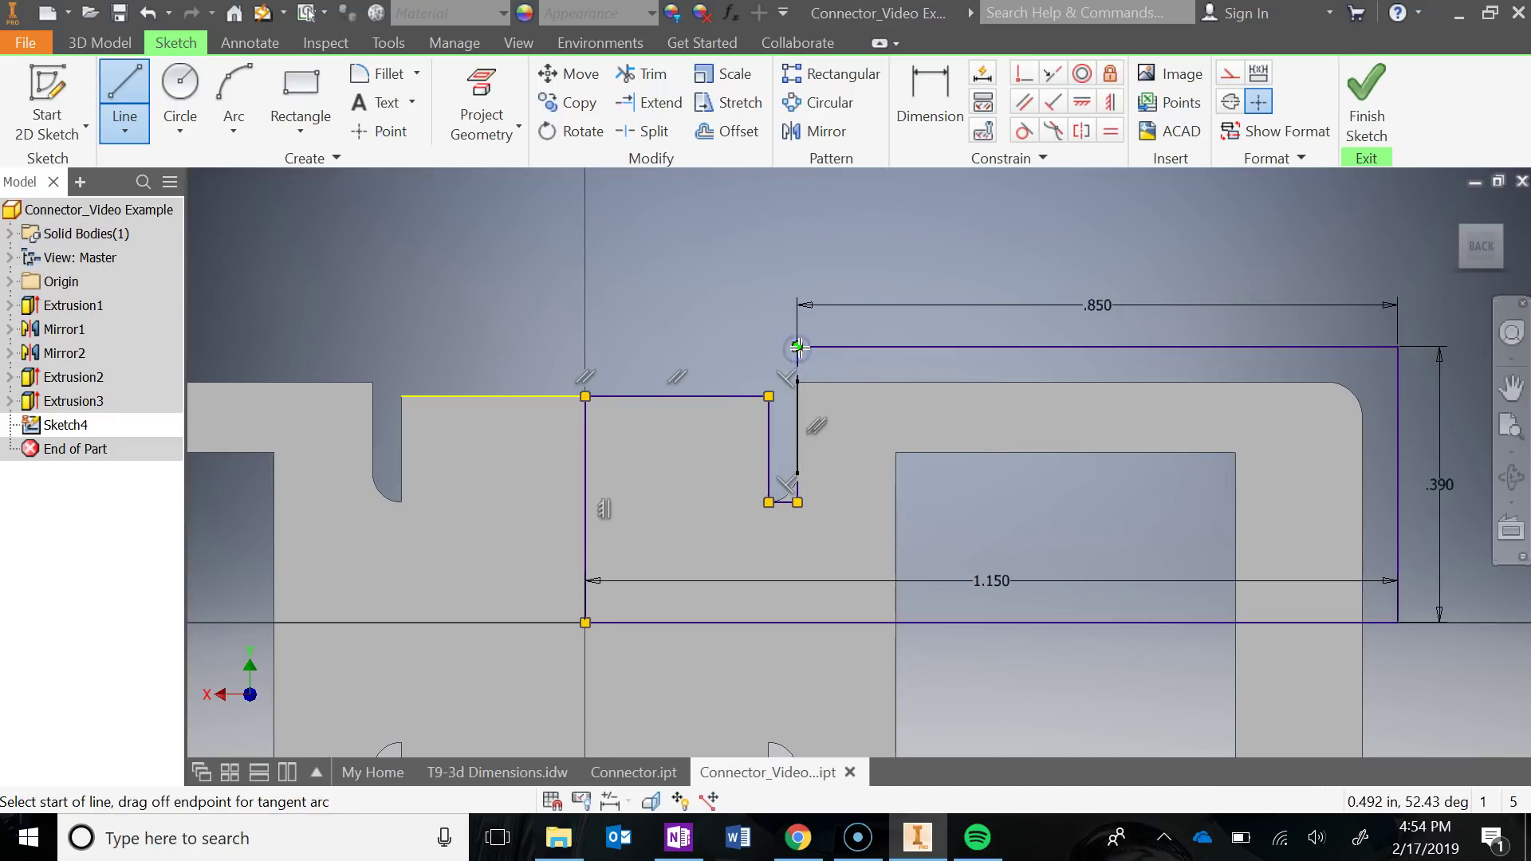
key("Escape")
scroll(794, 501, "up", 3)
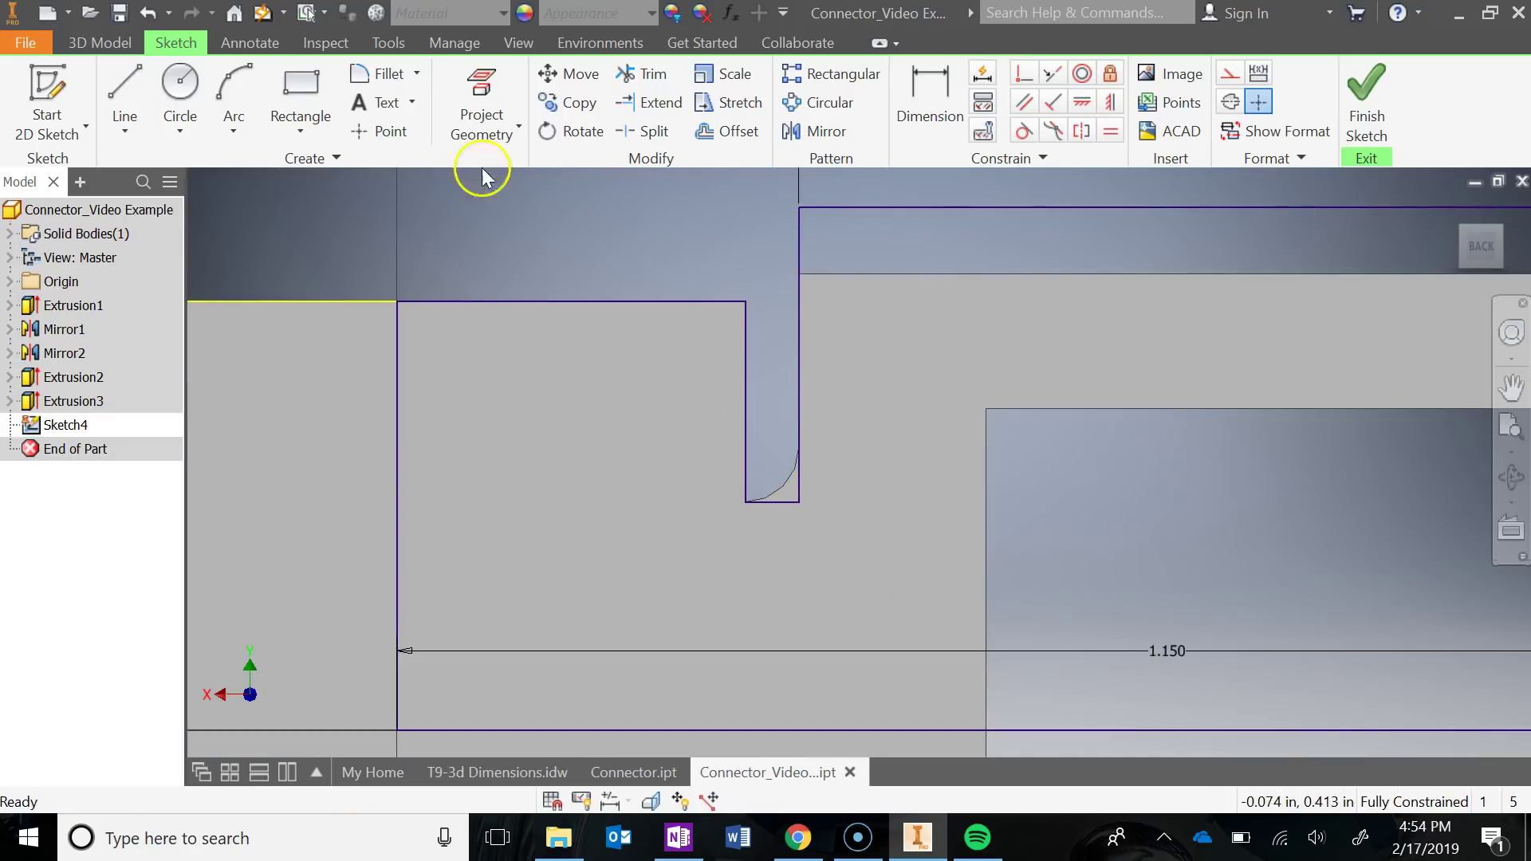
- Round the notch's bottom corner with a 0.040 fillet
left_click(384, 76)
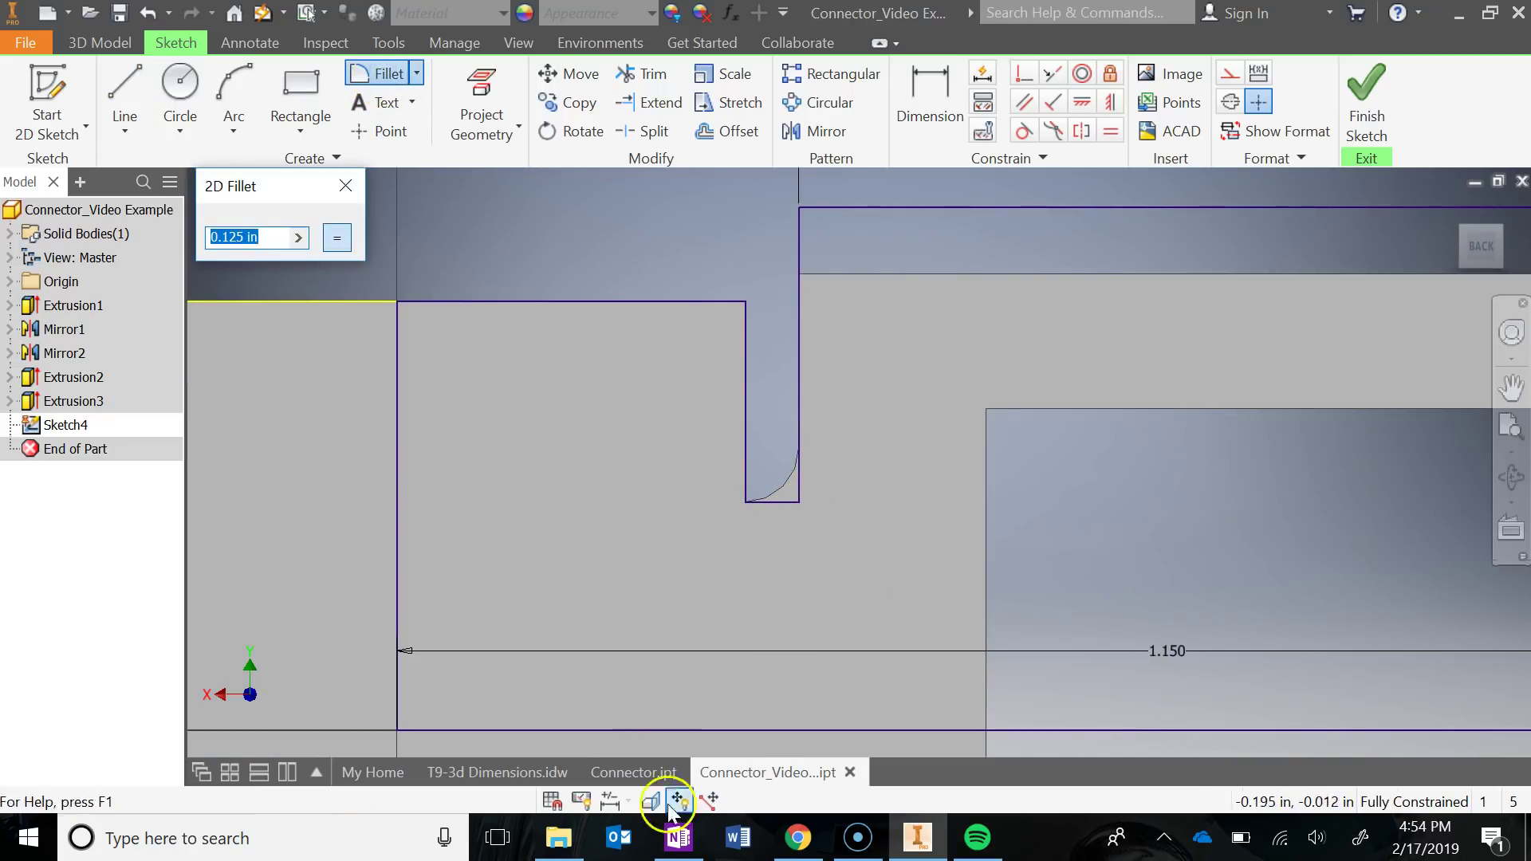
left_click(646, 773)
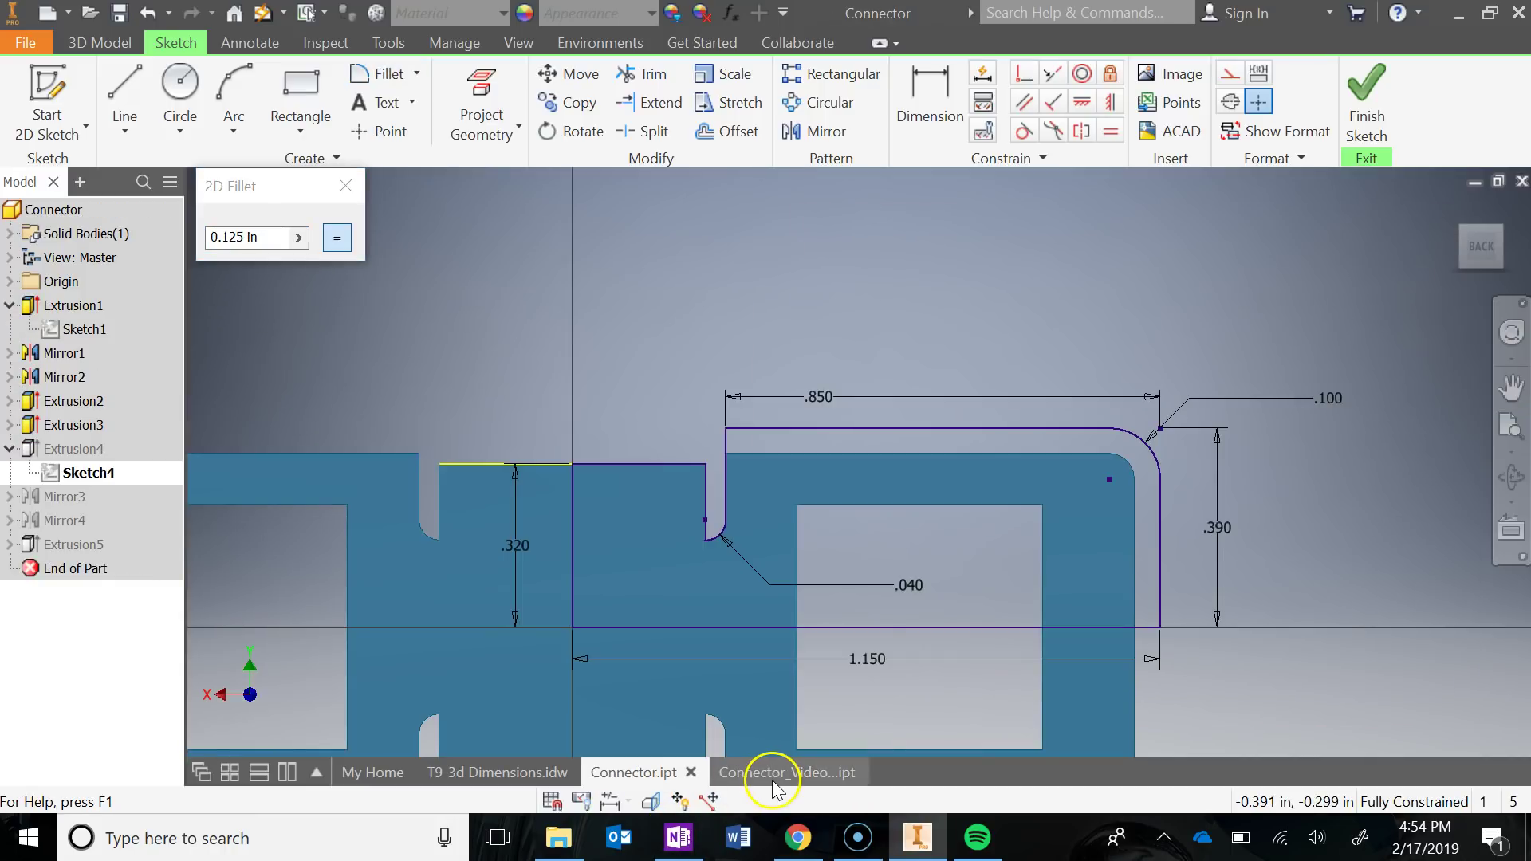
left_click(772, 780)
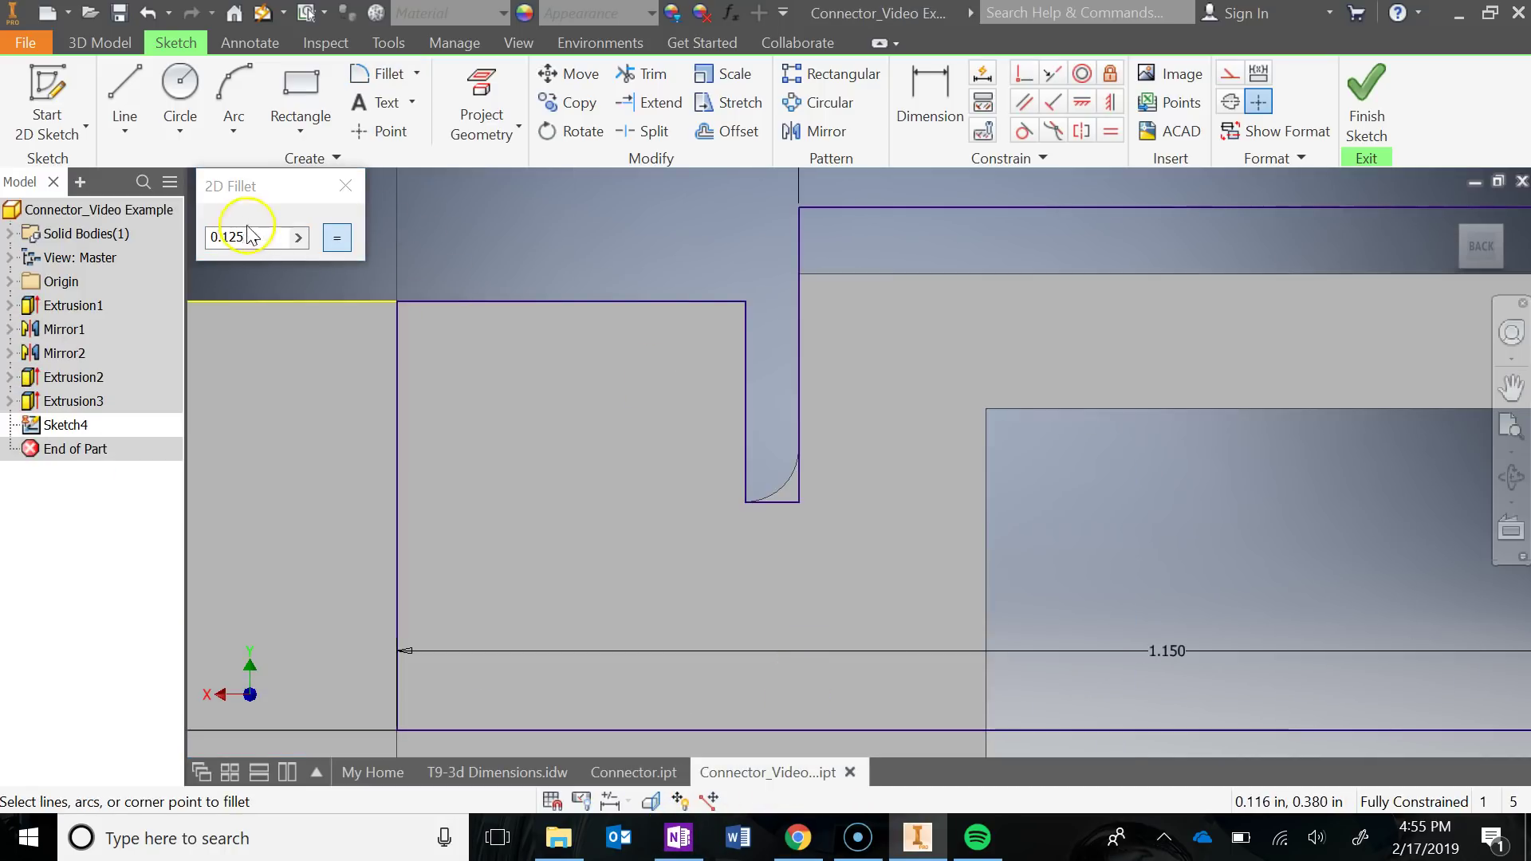
left_click(249, 235)
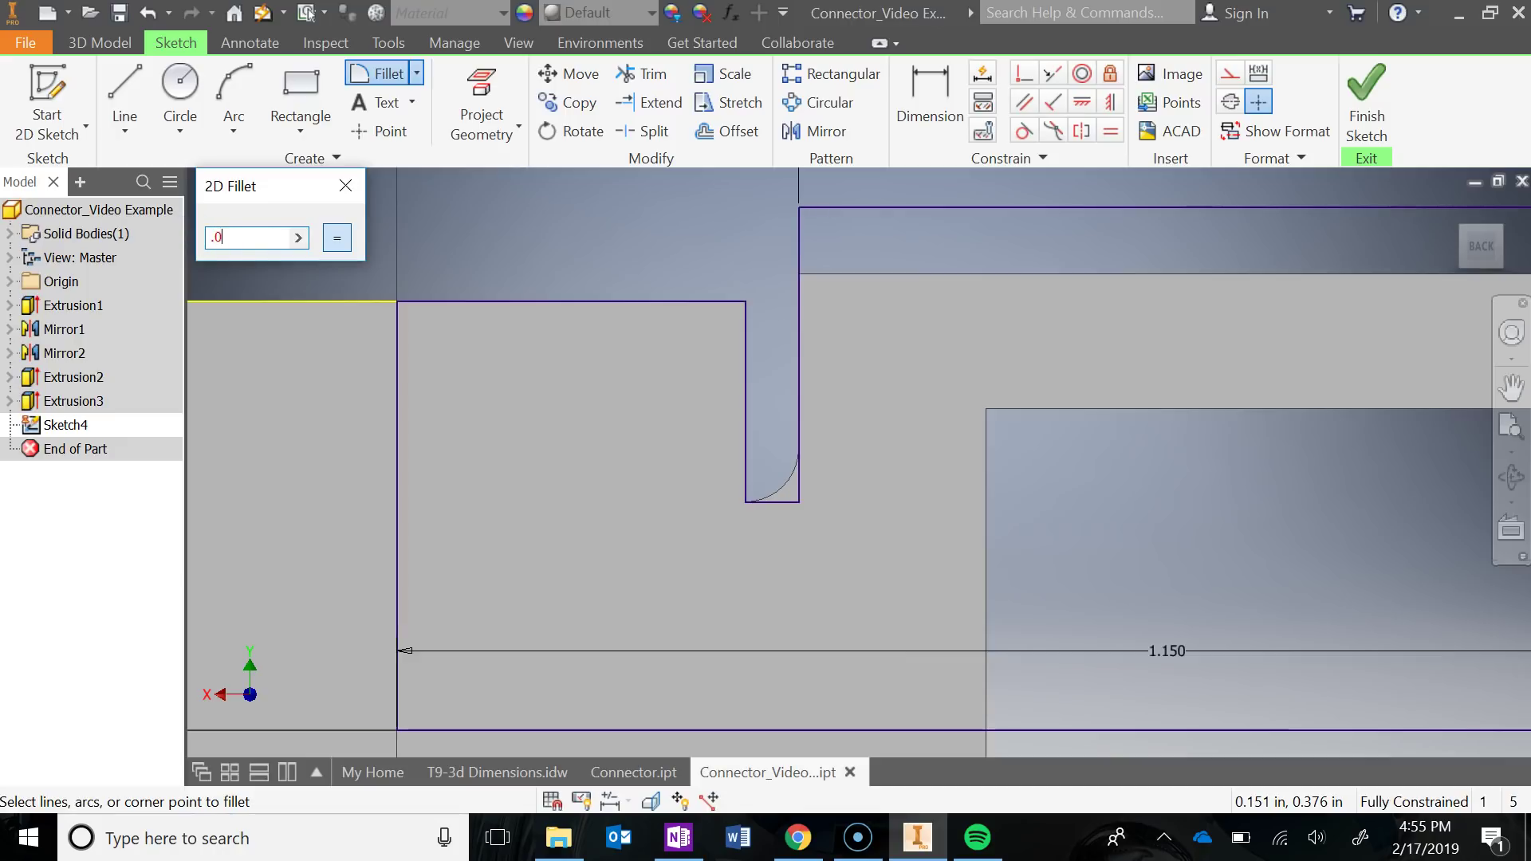
type(".04")
left_click(748, 496)
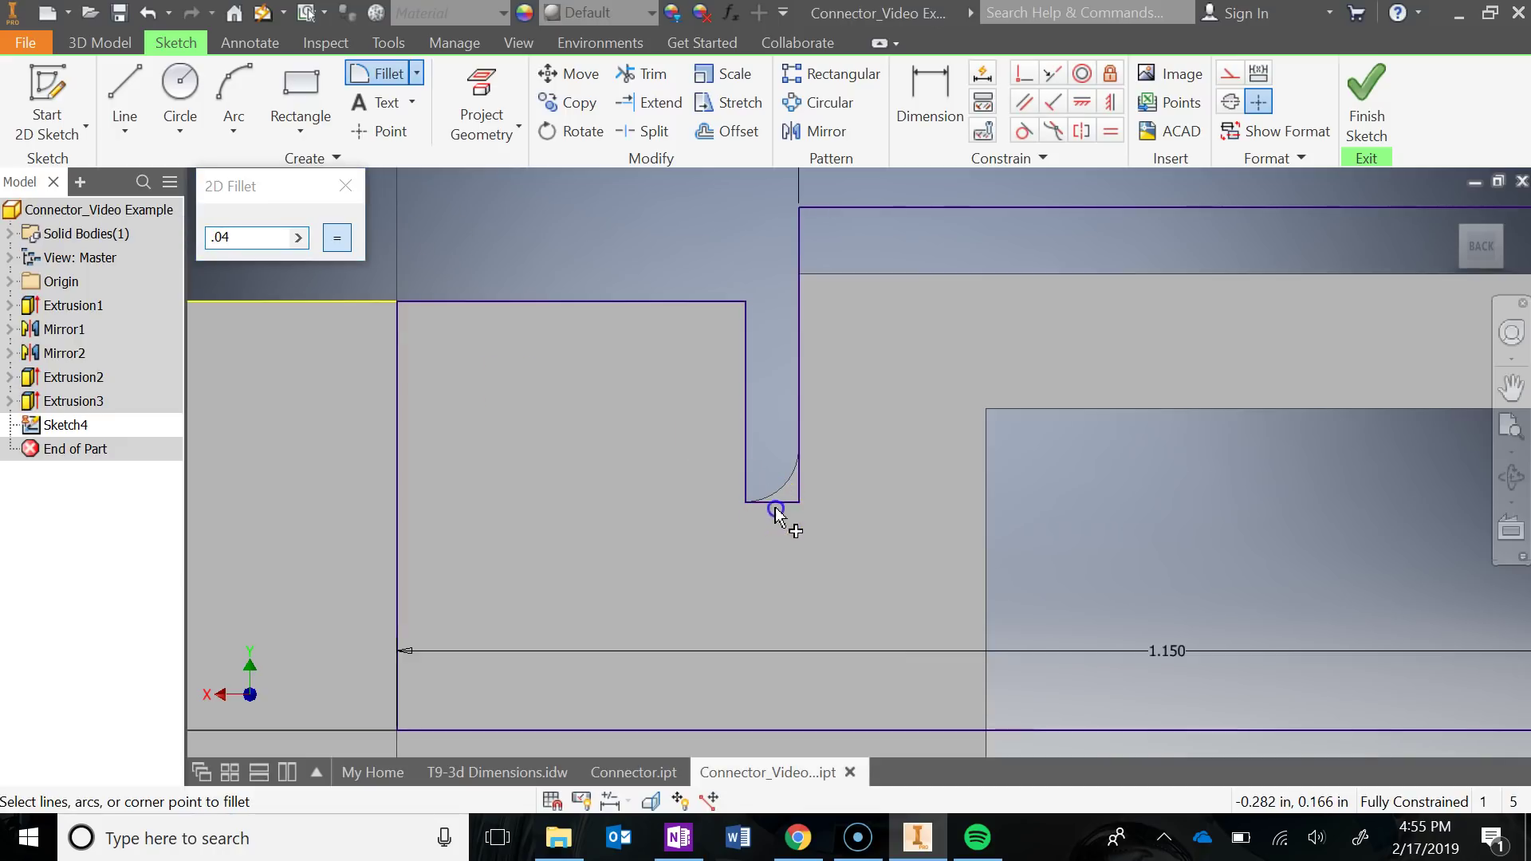
left_click(800, 490)
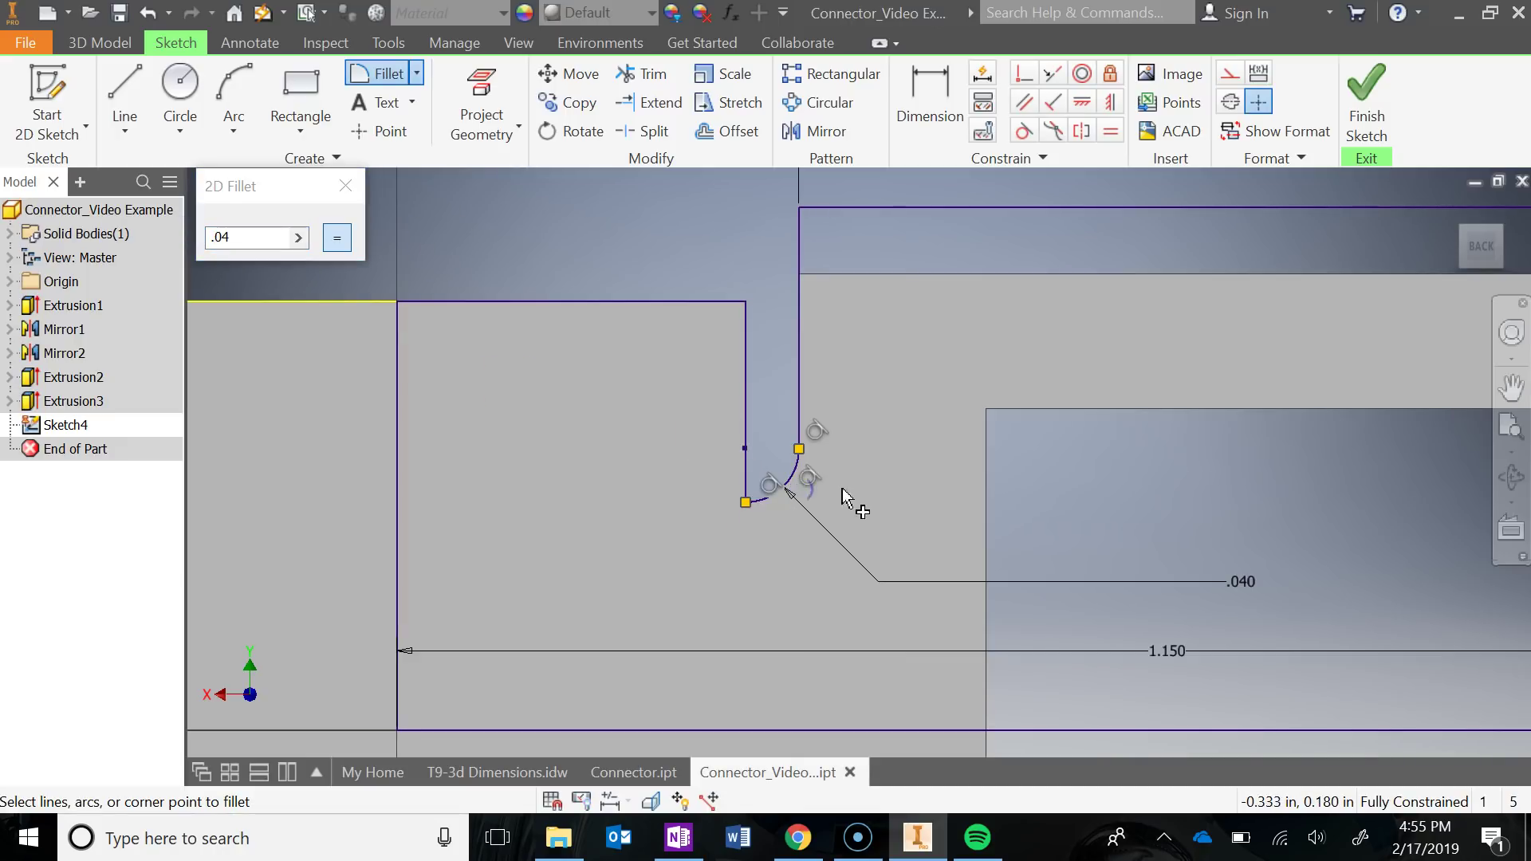
left_click(361, 205)
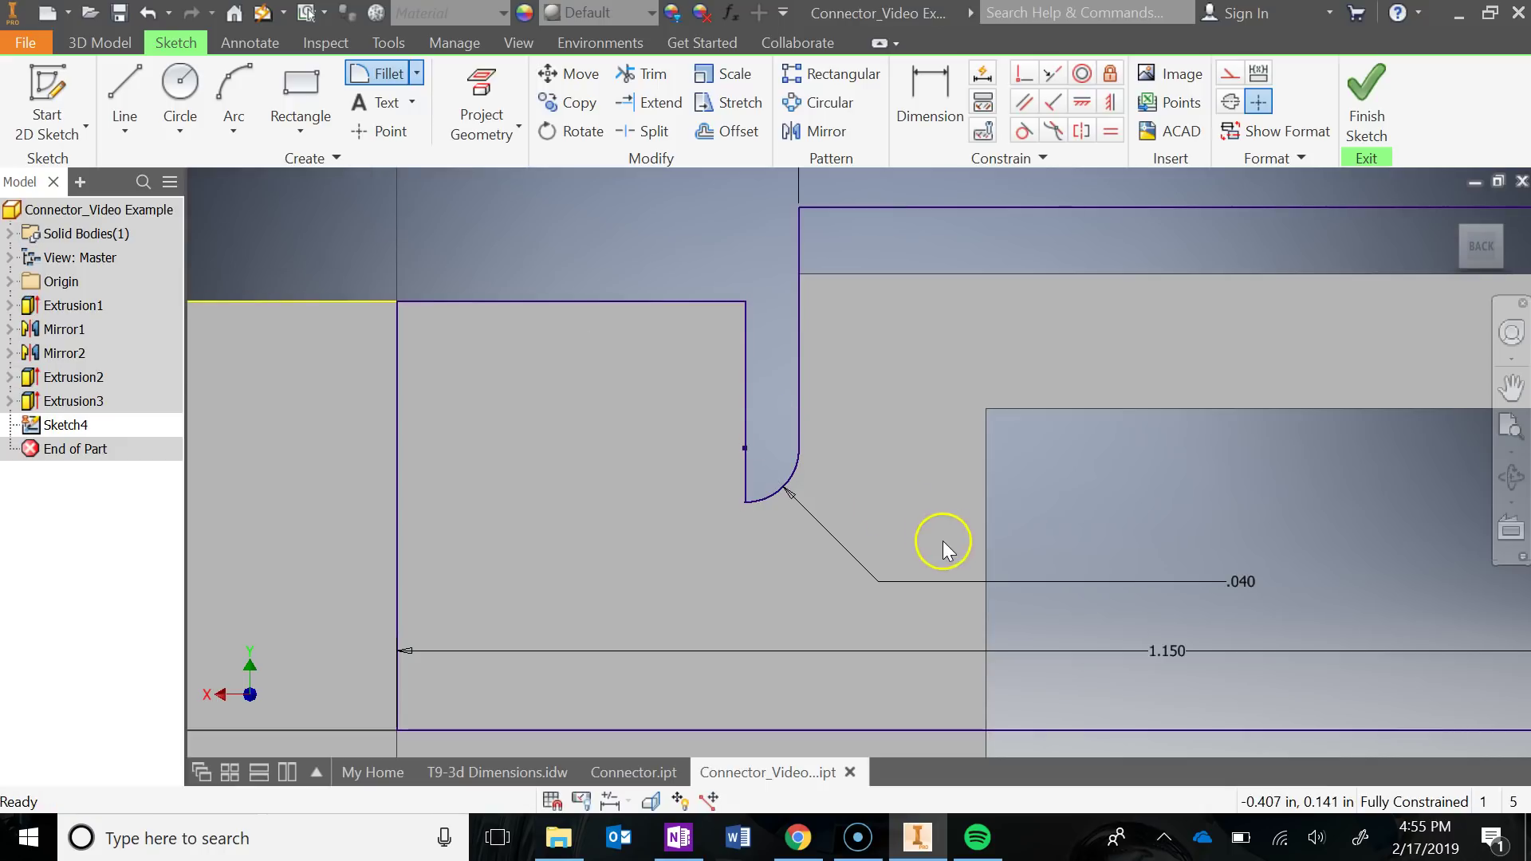
scroll(1036, 562, "down", 5)
middle_click_drag(1027, 551, 814, 491)
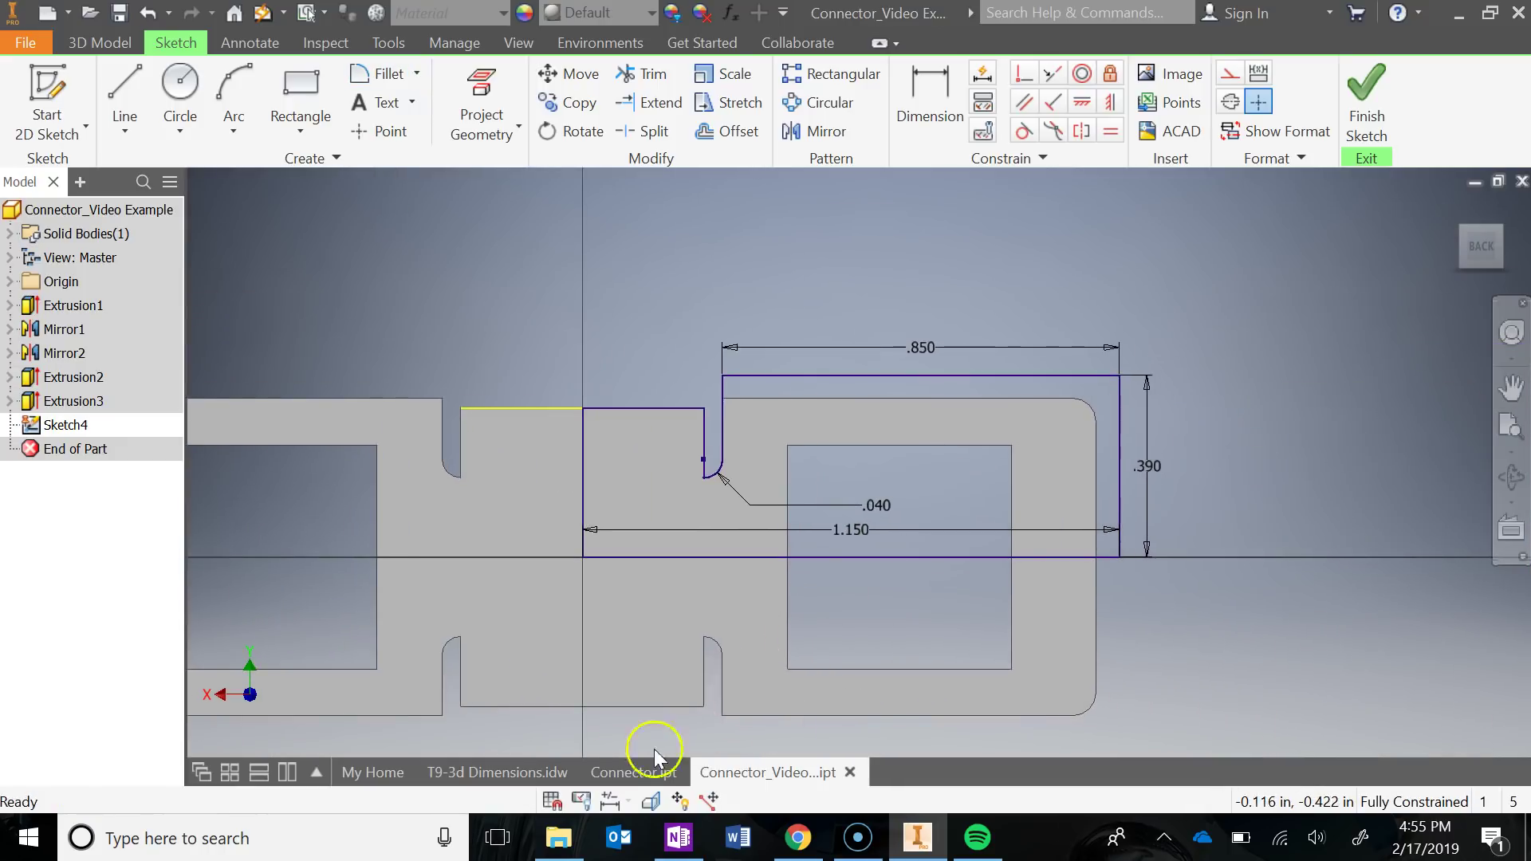
- Round the outline's top-right corner with a 0.100 fillet, matching Connector.ipt
left_click(630, 770)
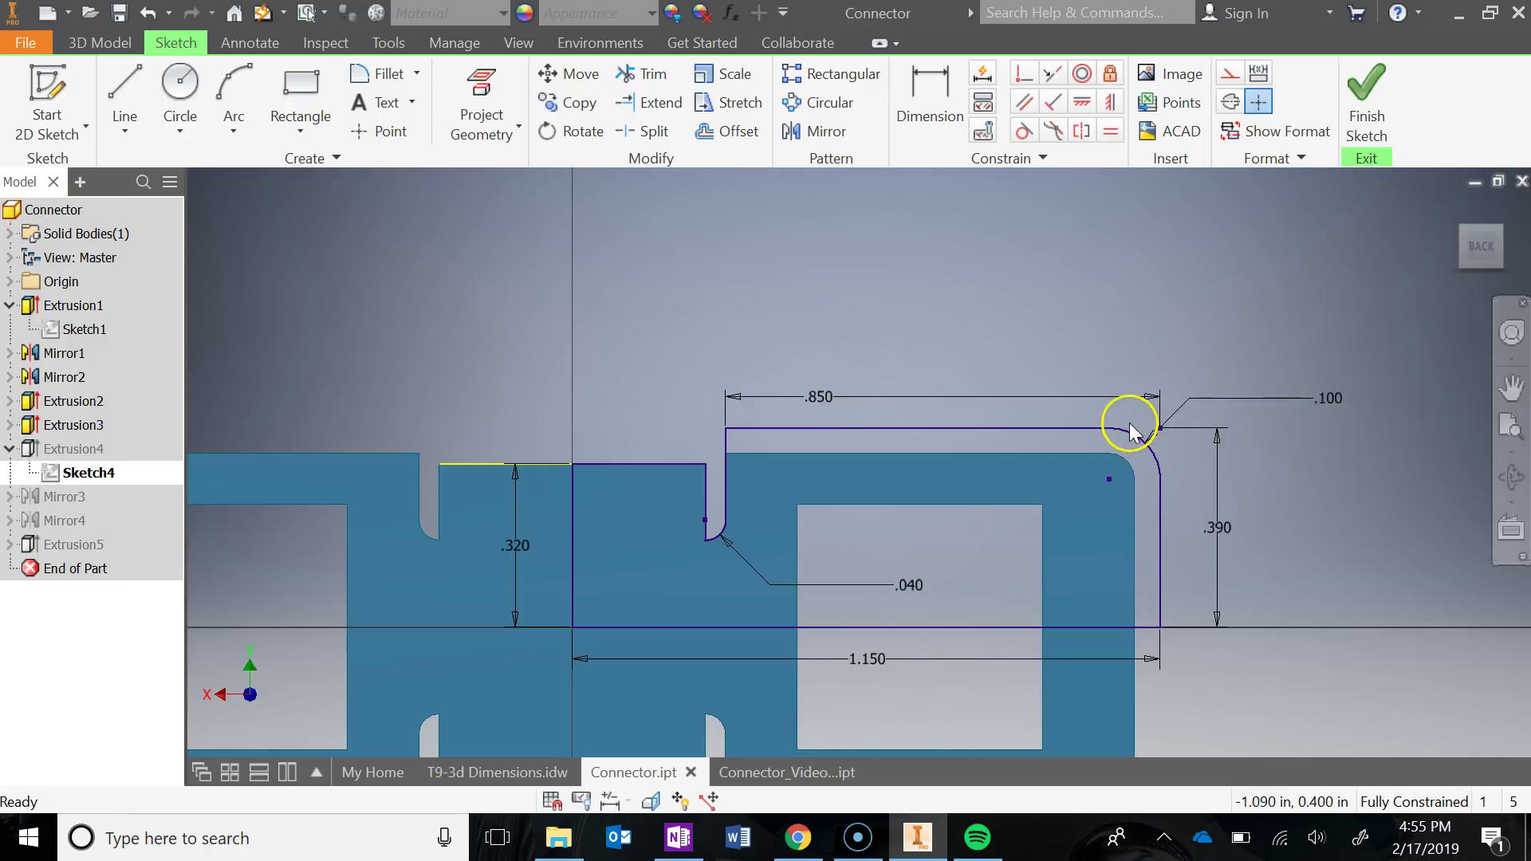
left_click(752, 771)
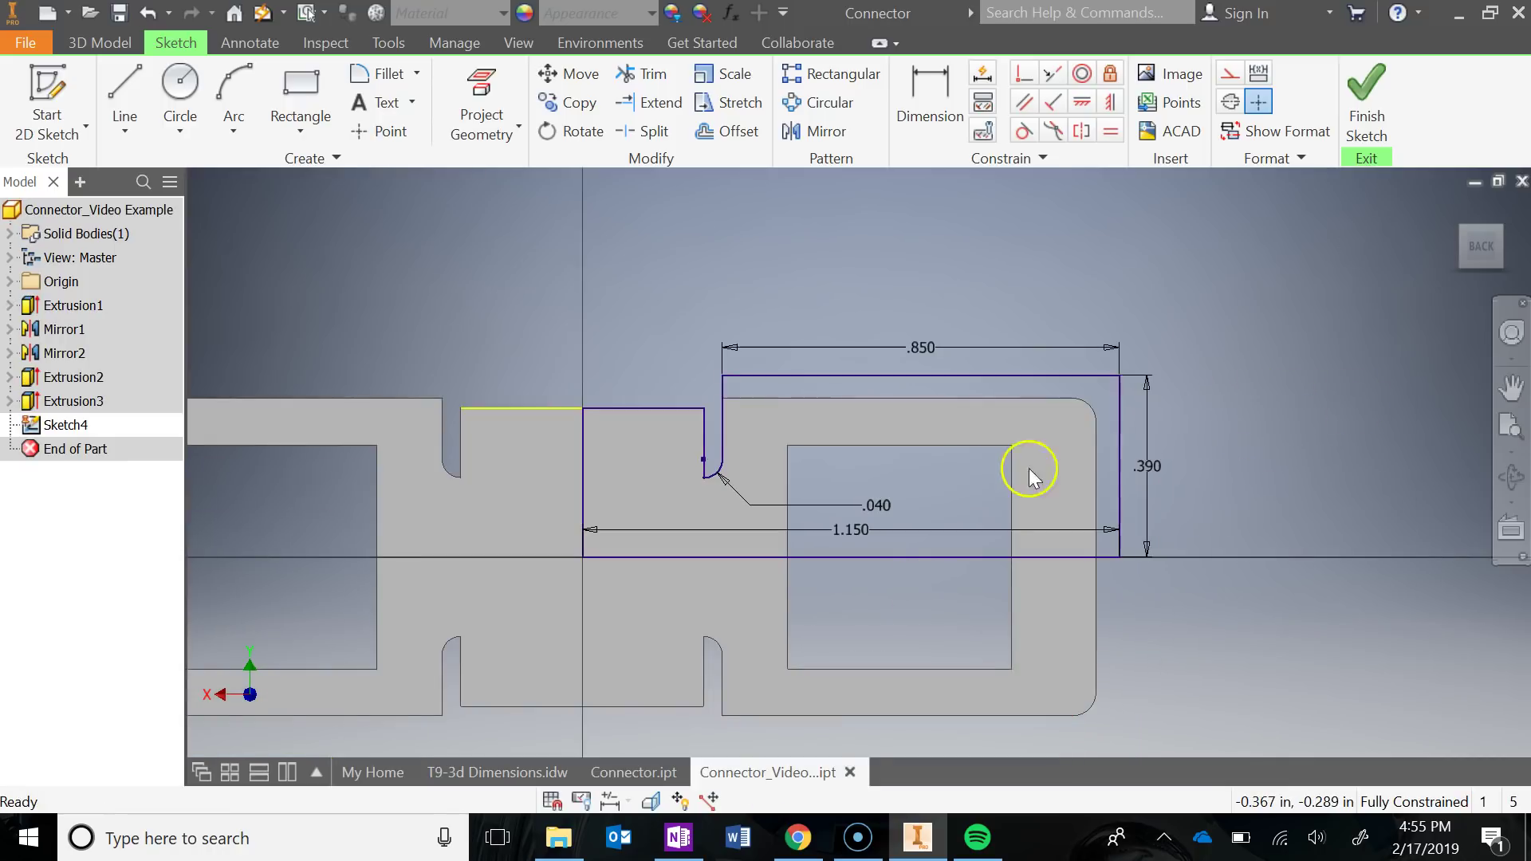
middle_click_drag(1029, 467, 922, 456)
left_click(377, 73)
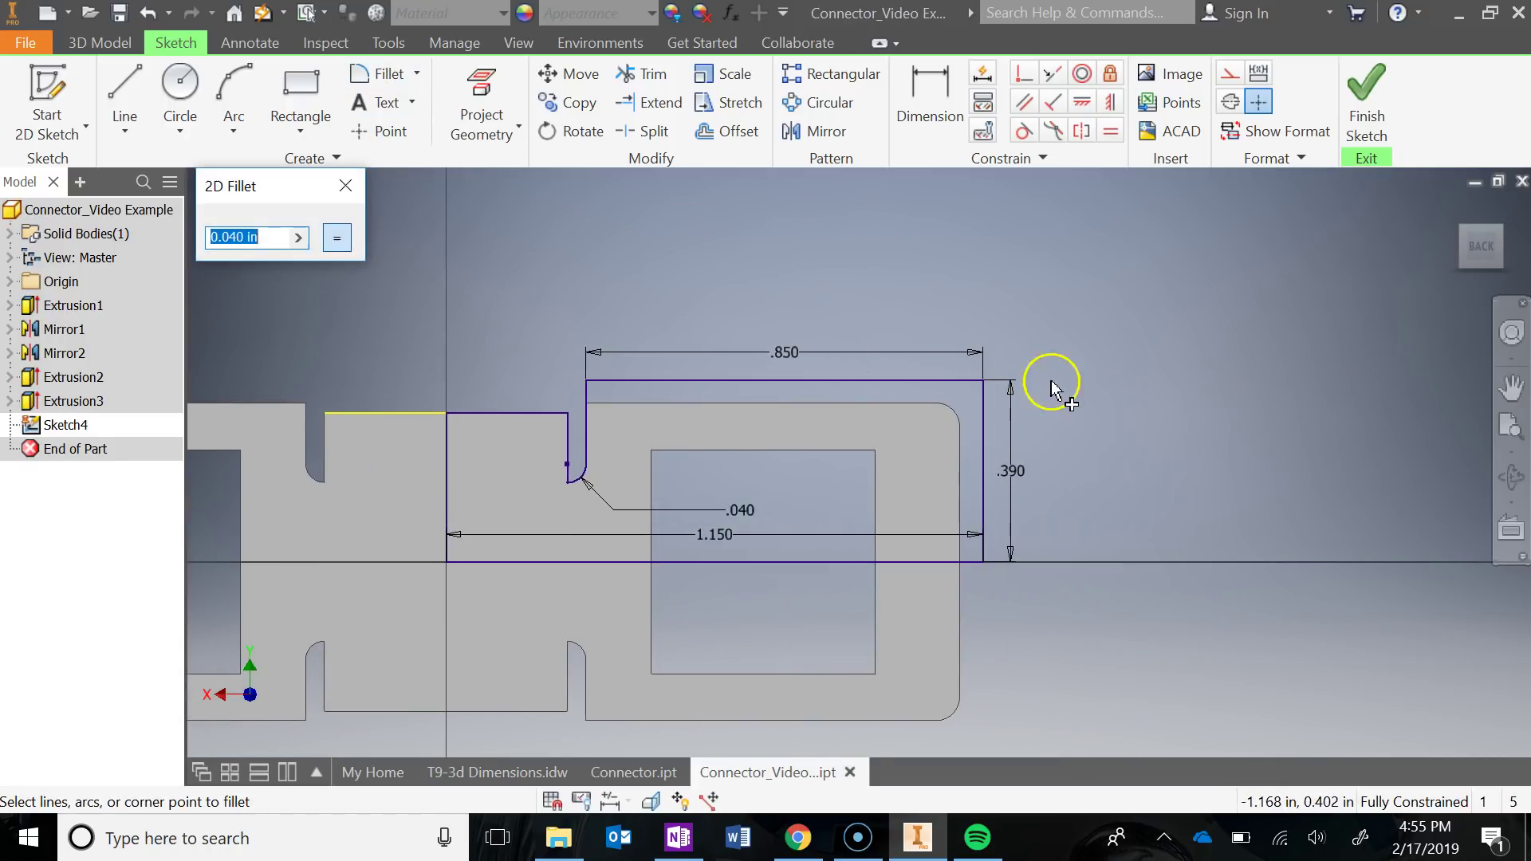
type(".1")
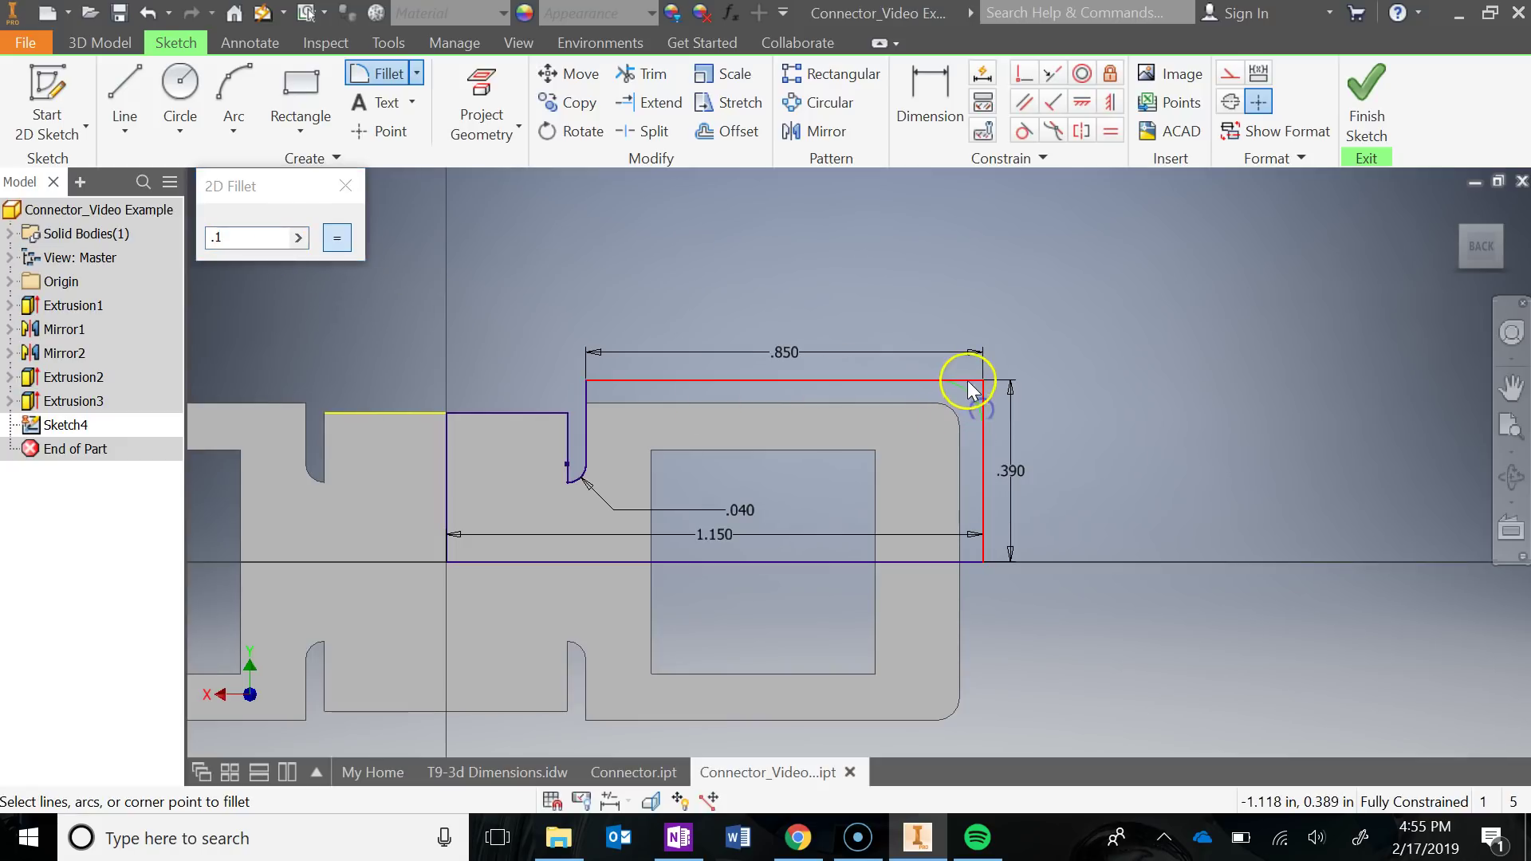
left_click(976, 385)
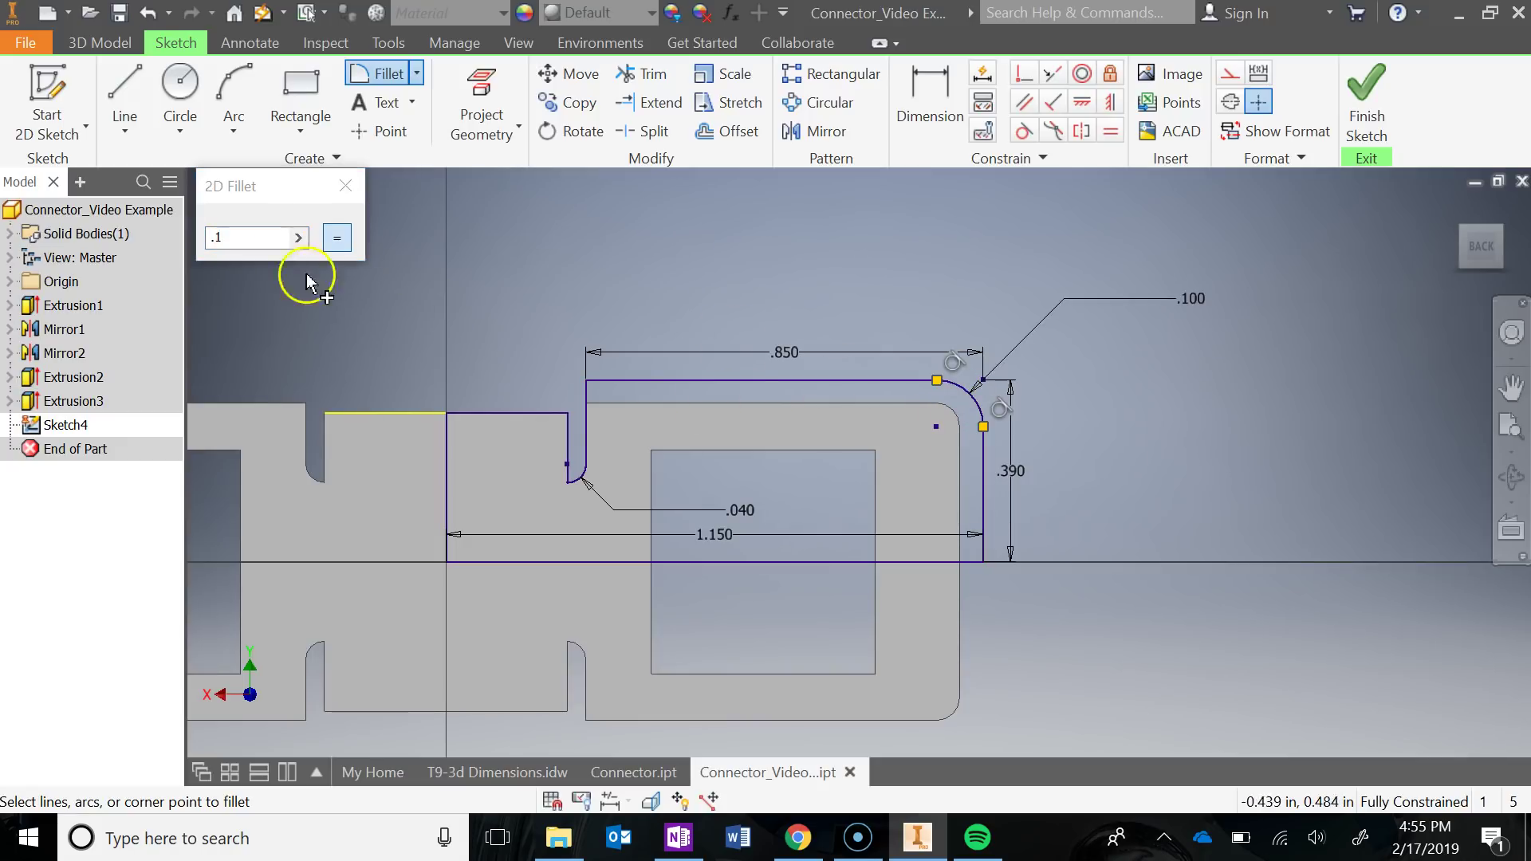
left_click(345, 186)
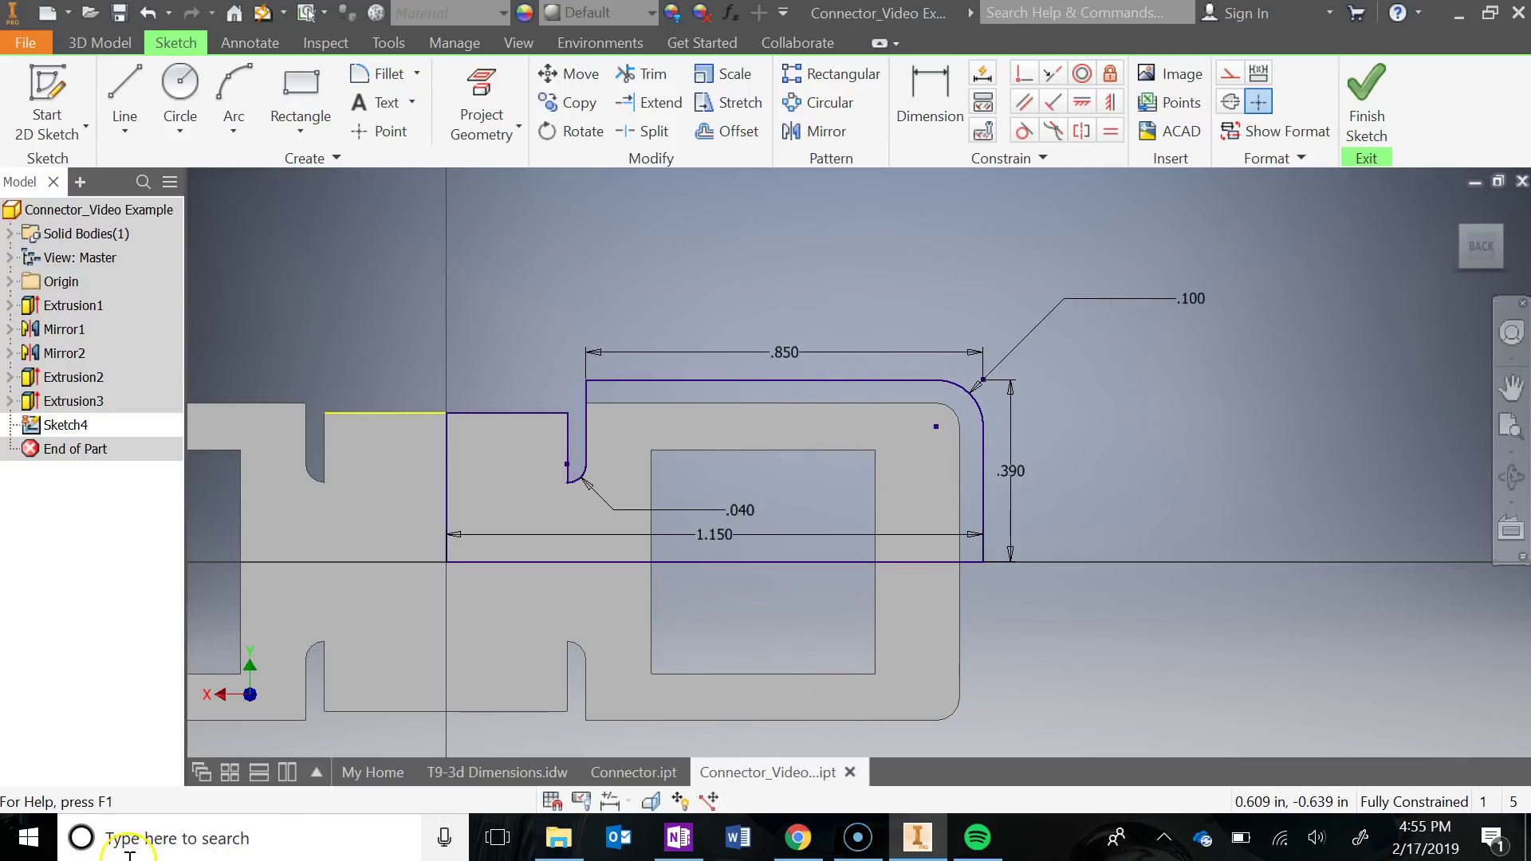
- Finish Sketch4 and review the connector drawing in OneNote before returning to Inventor
left_click(1365, 108)
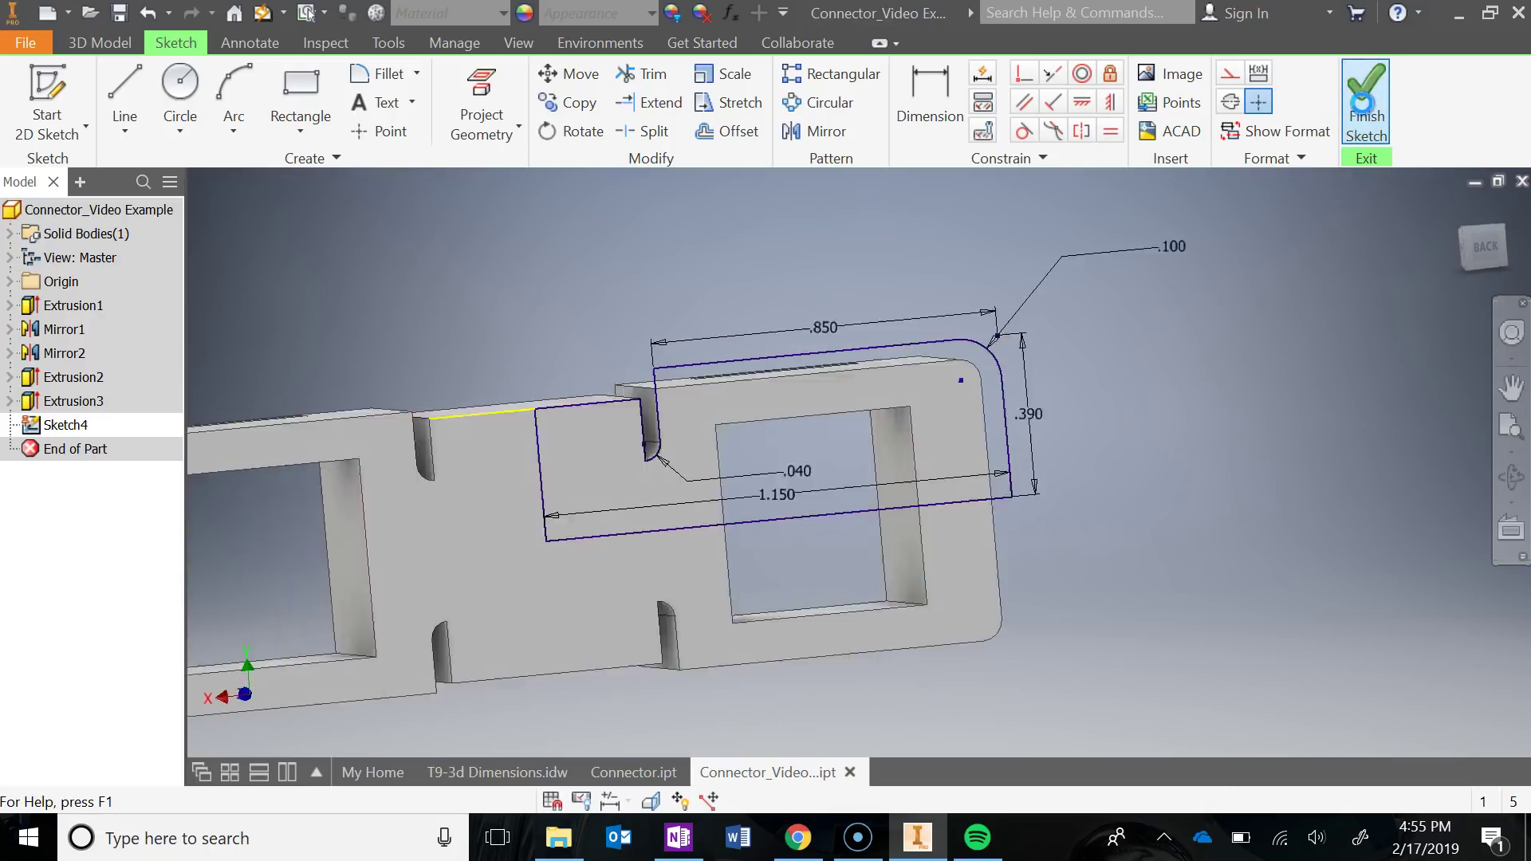
left_click(679, 839)
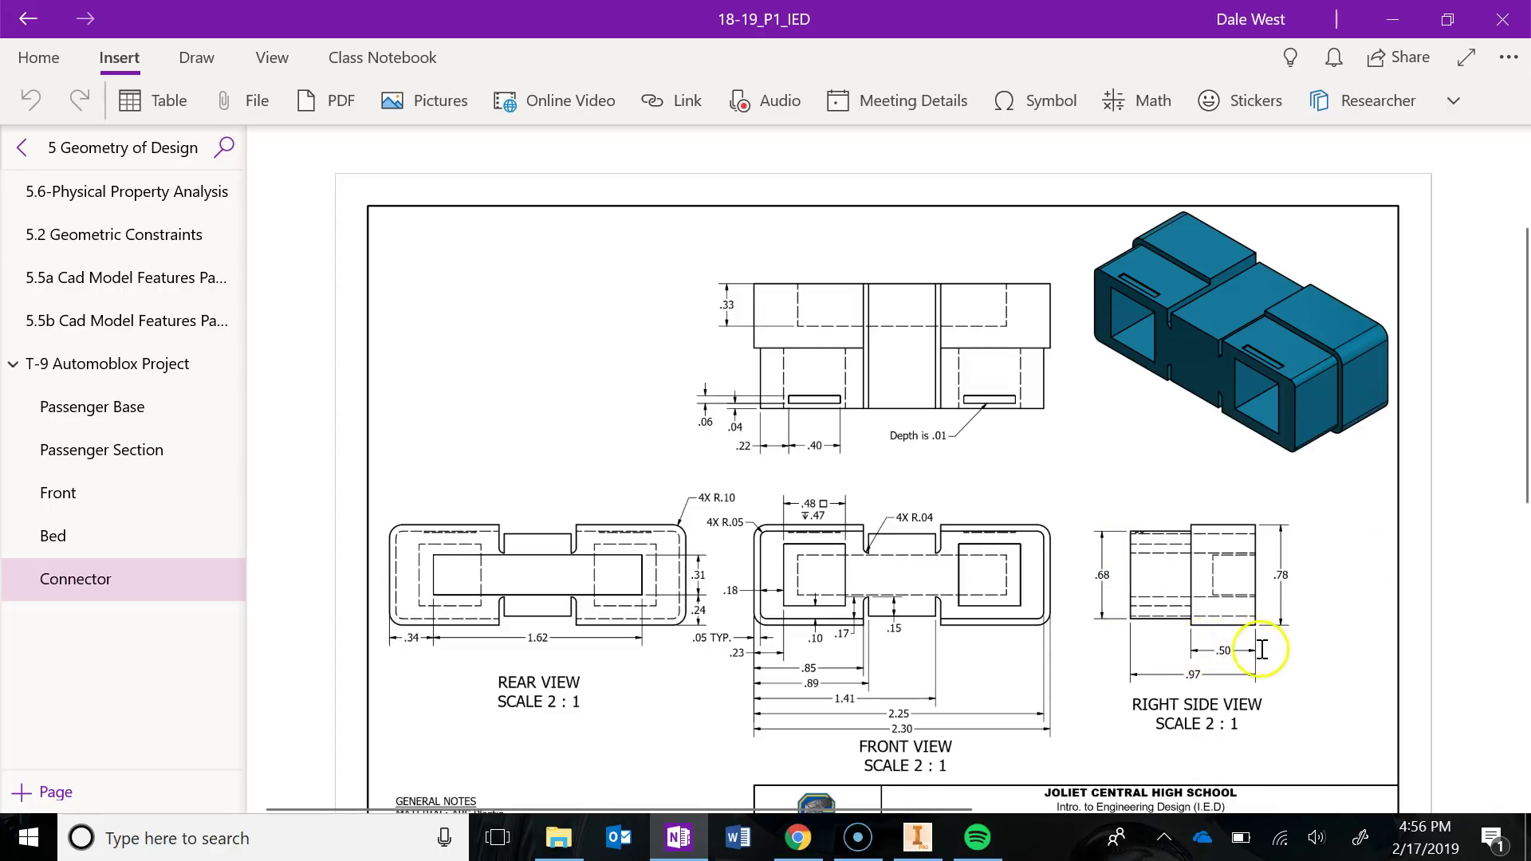
left_click(918, 837)
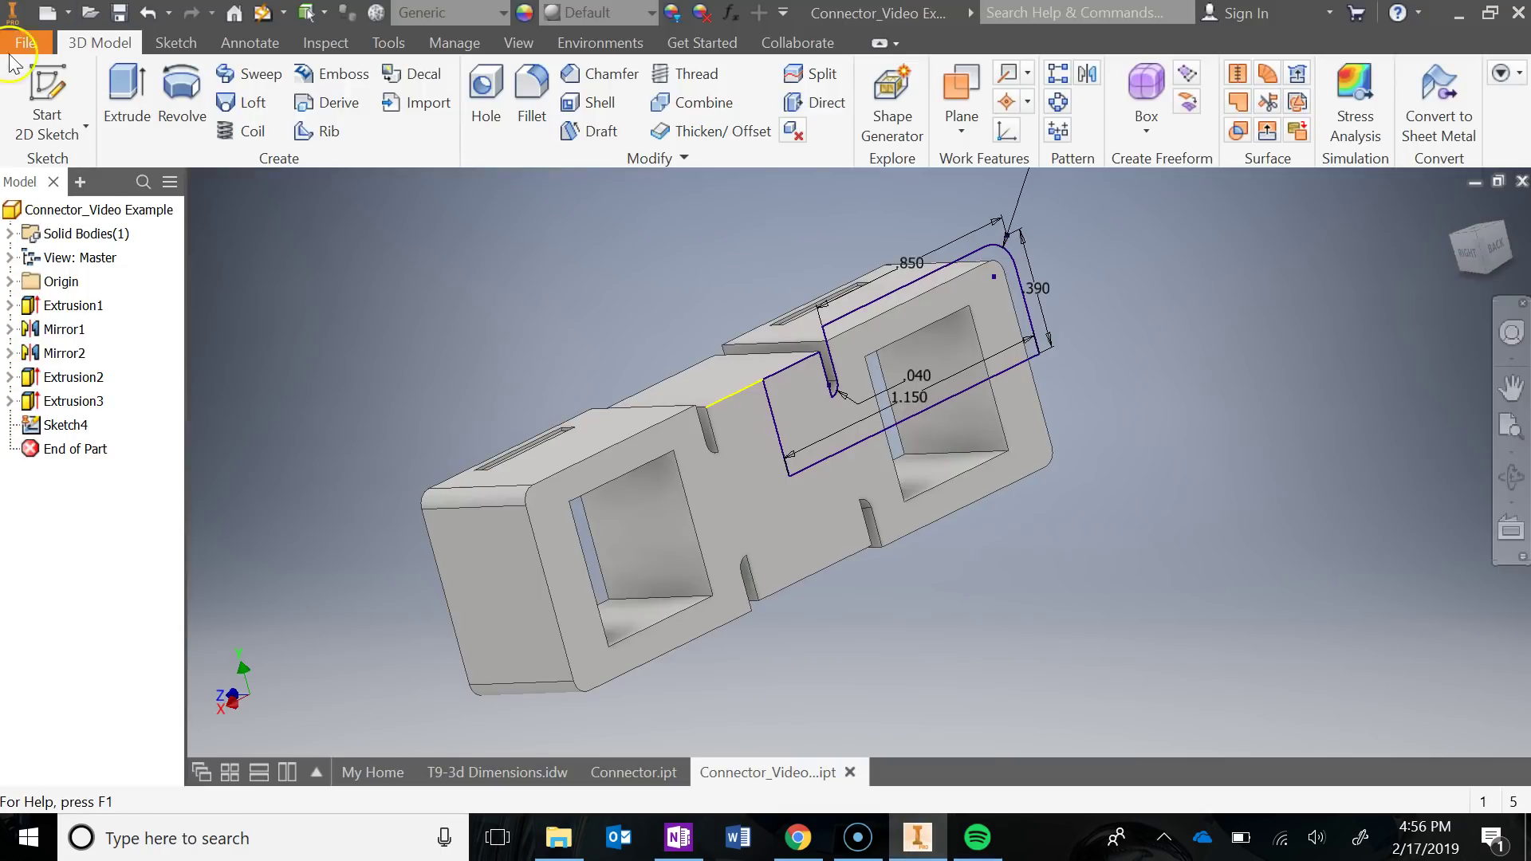
- Begin extruding Sketch4's 1.150 by .390 profile, then consult the OneNote reference drawing
left_click(126, 95)
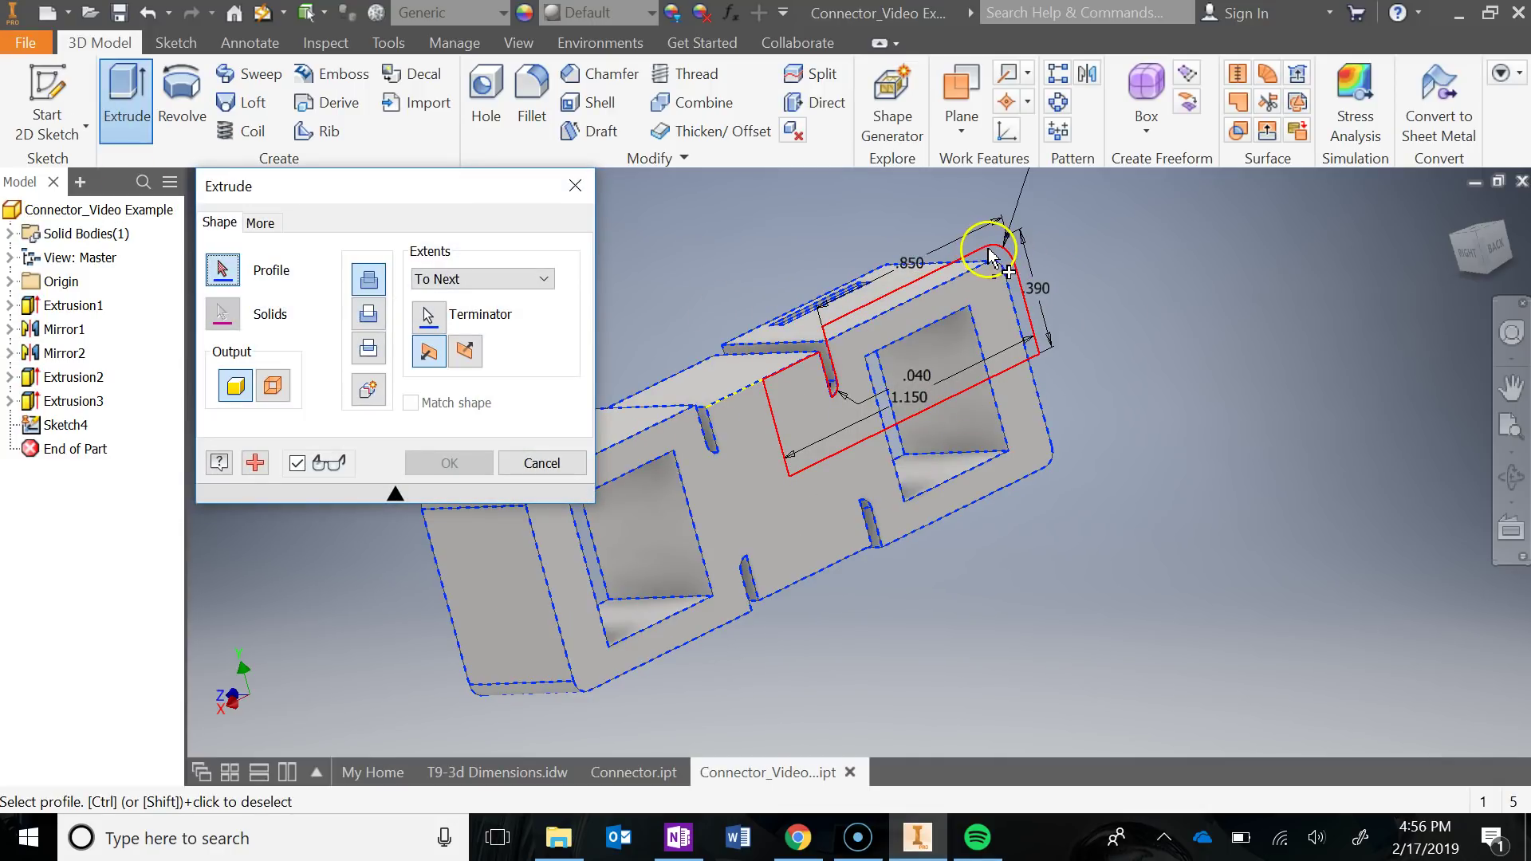
left_click(541, 462)
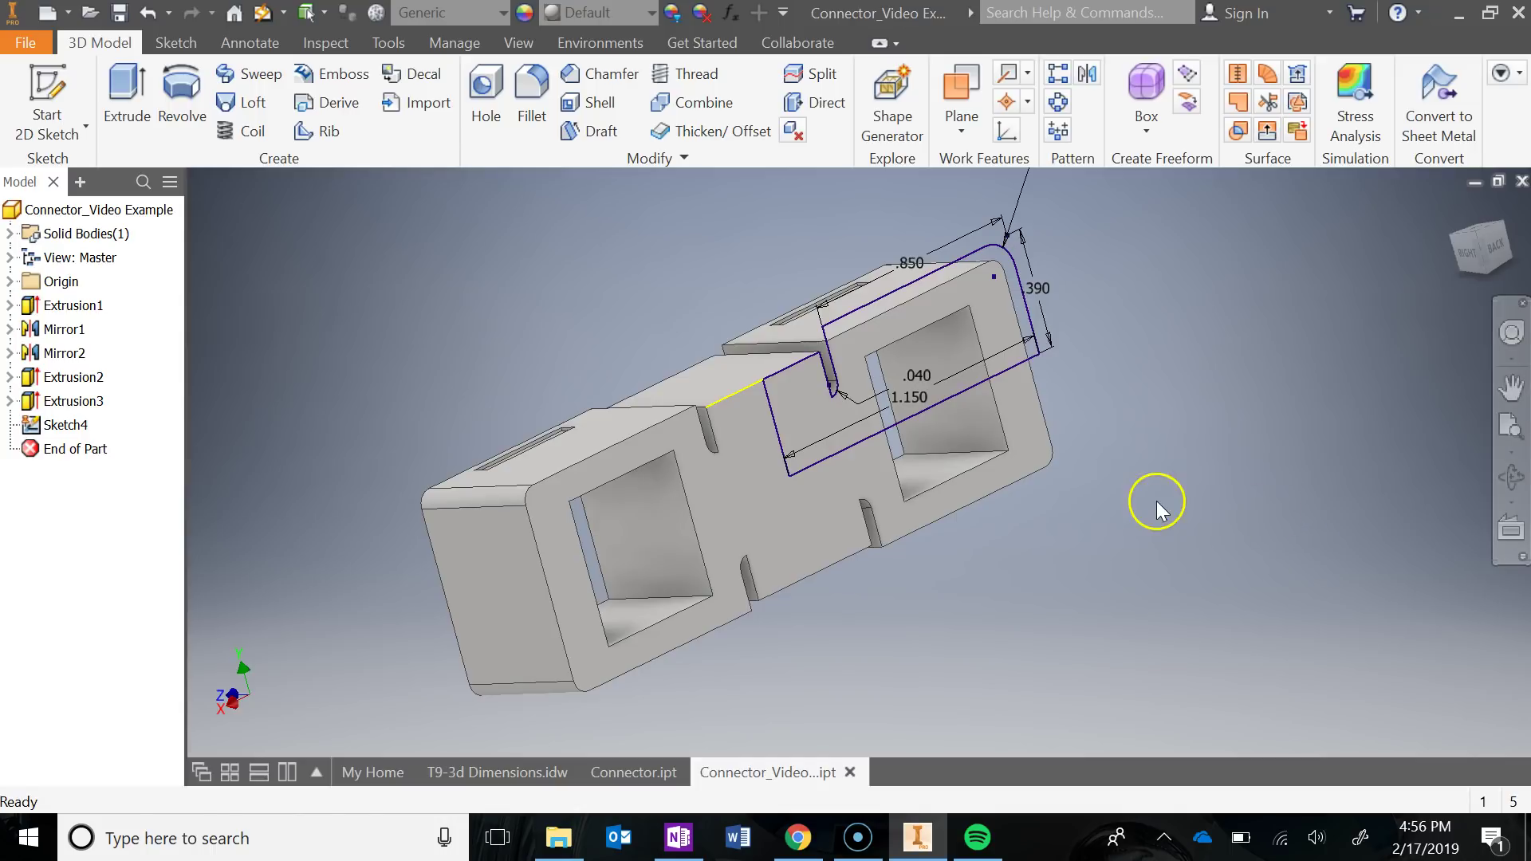
middle_click_drag(1155, 505, 254, 295, "shift")
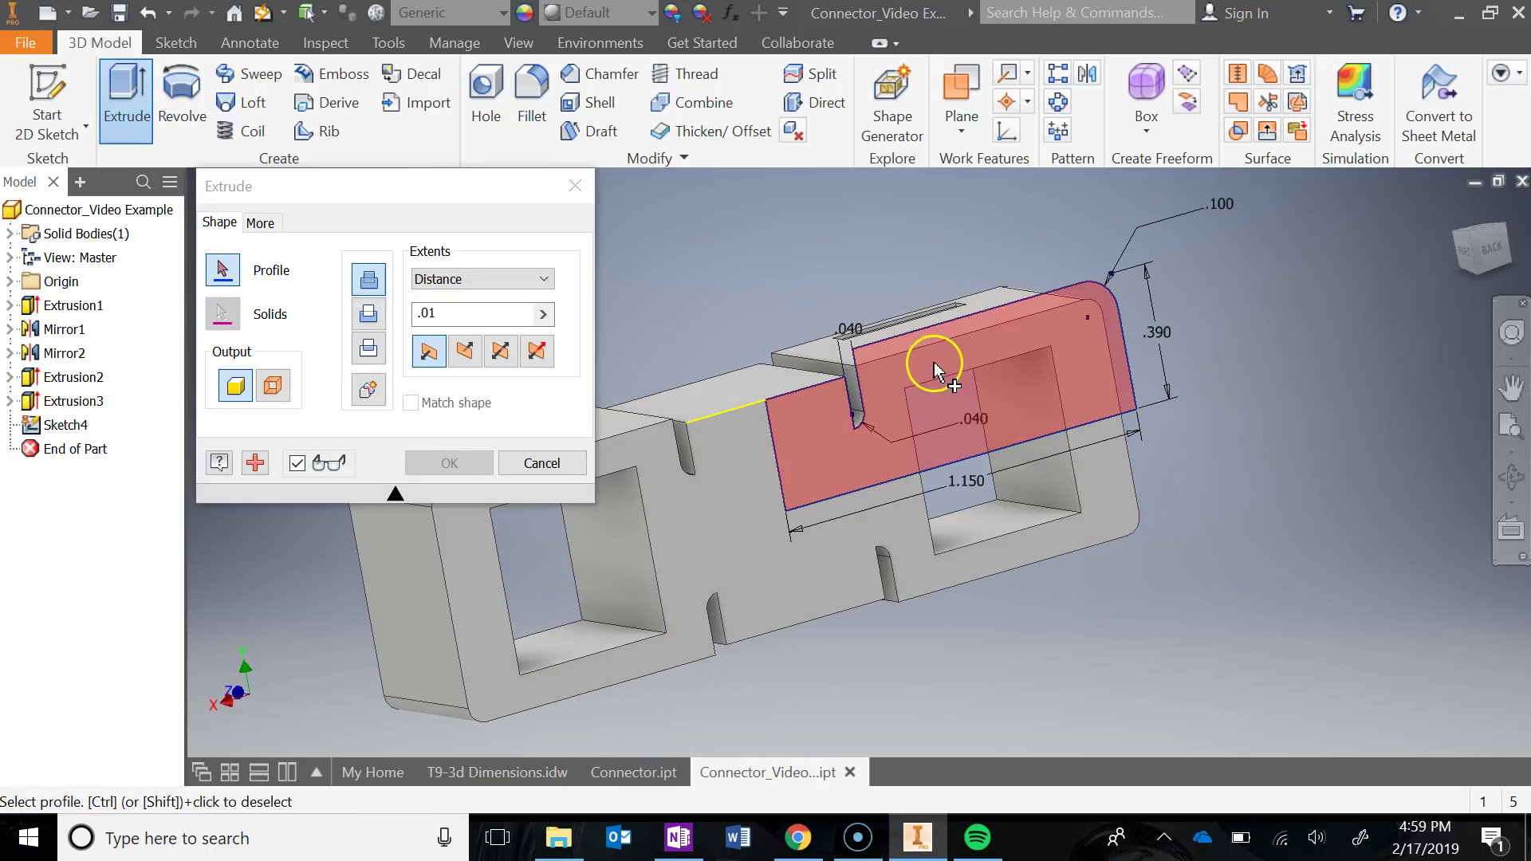
middle_click_drag(938, 363, 927, 377, "shift")
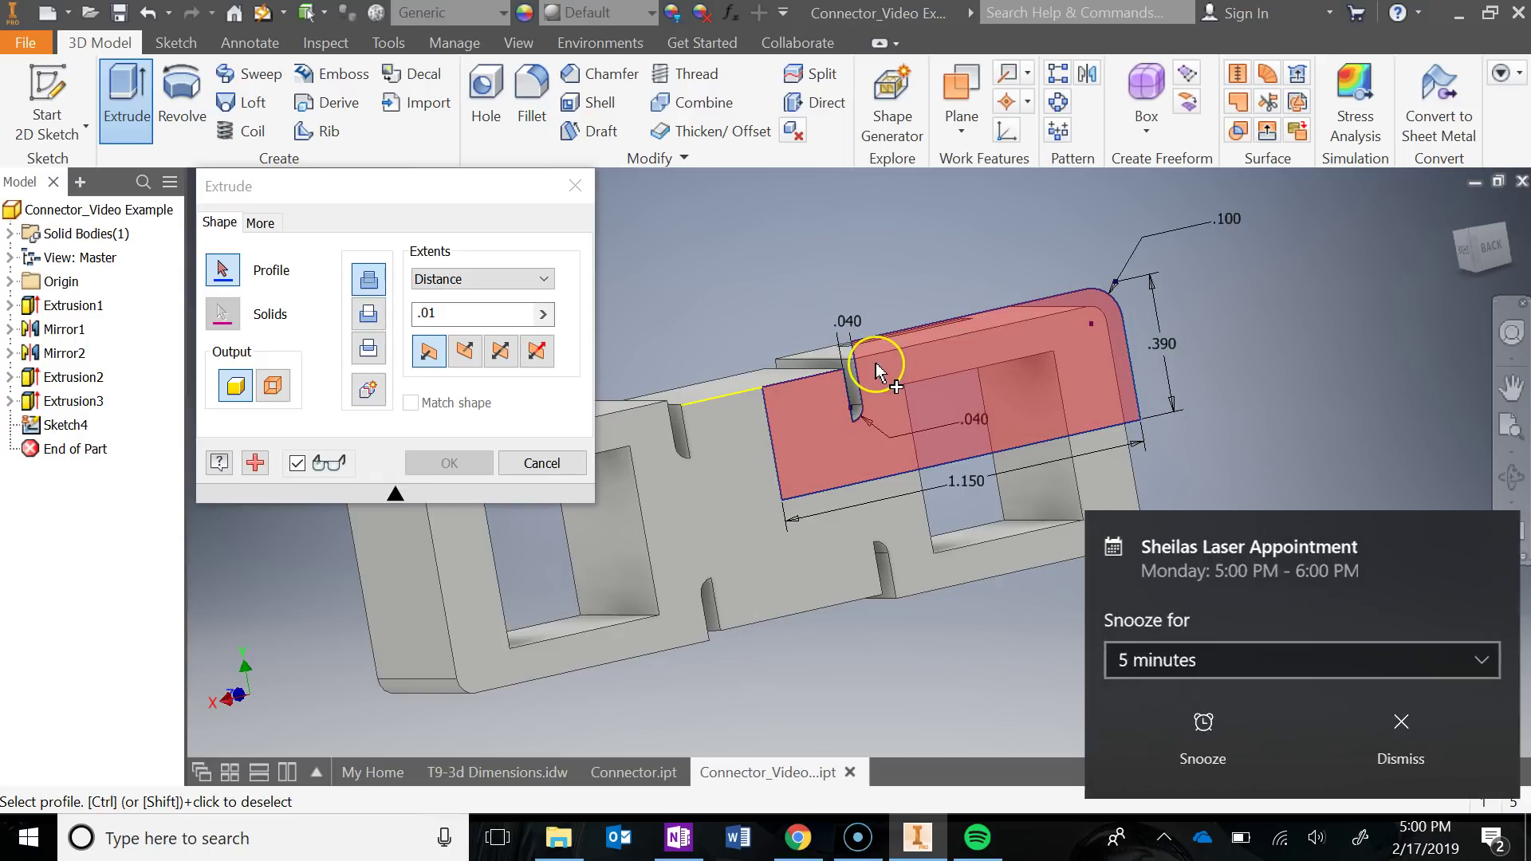
left_click(1371, 721)
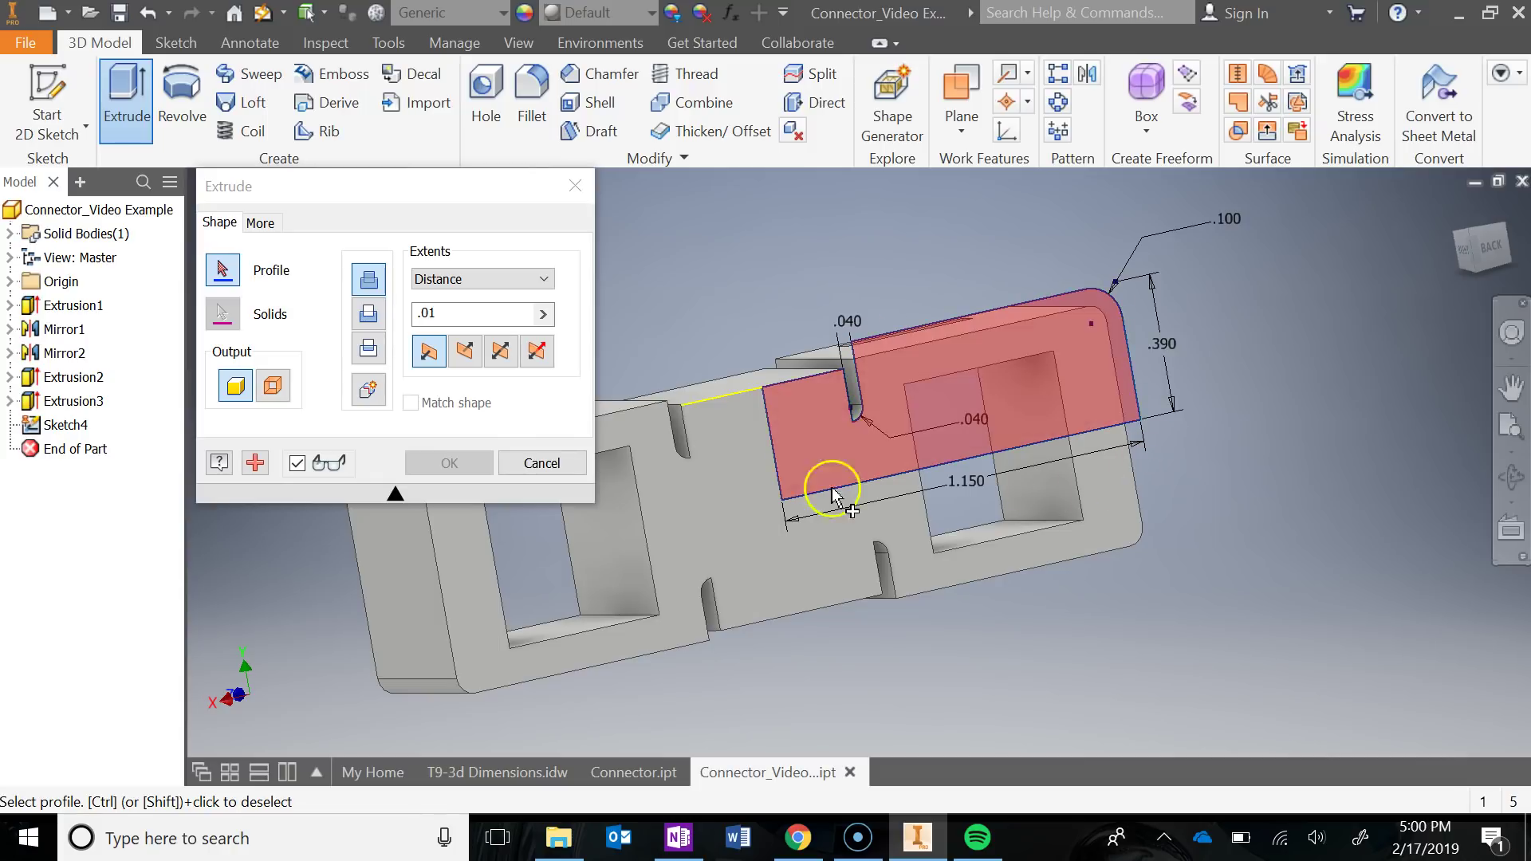
left_click(1052, 374)
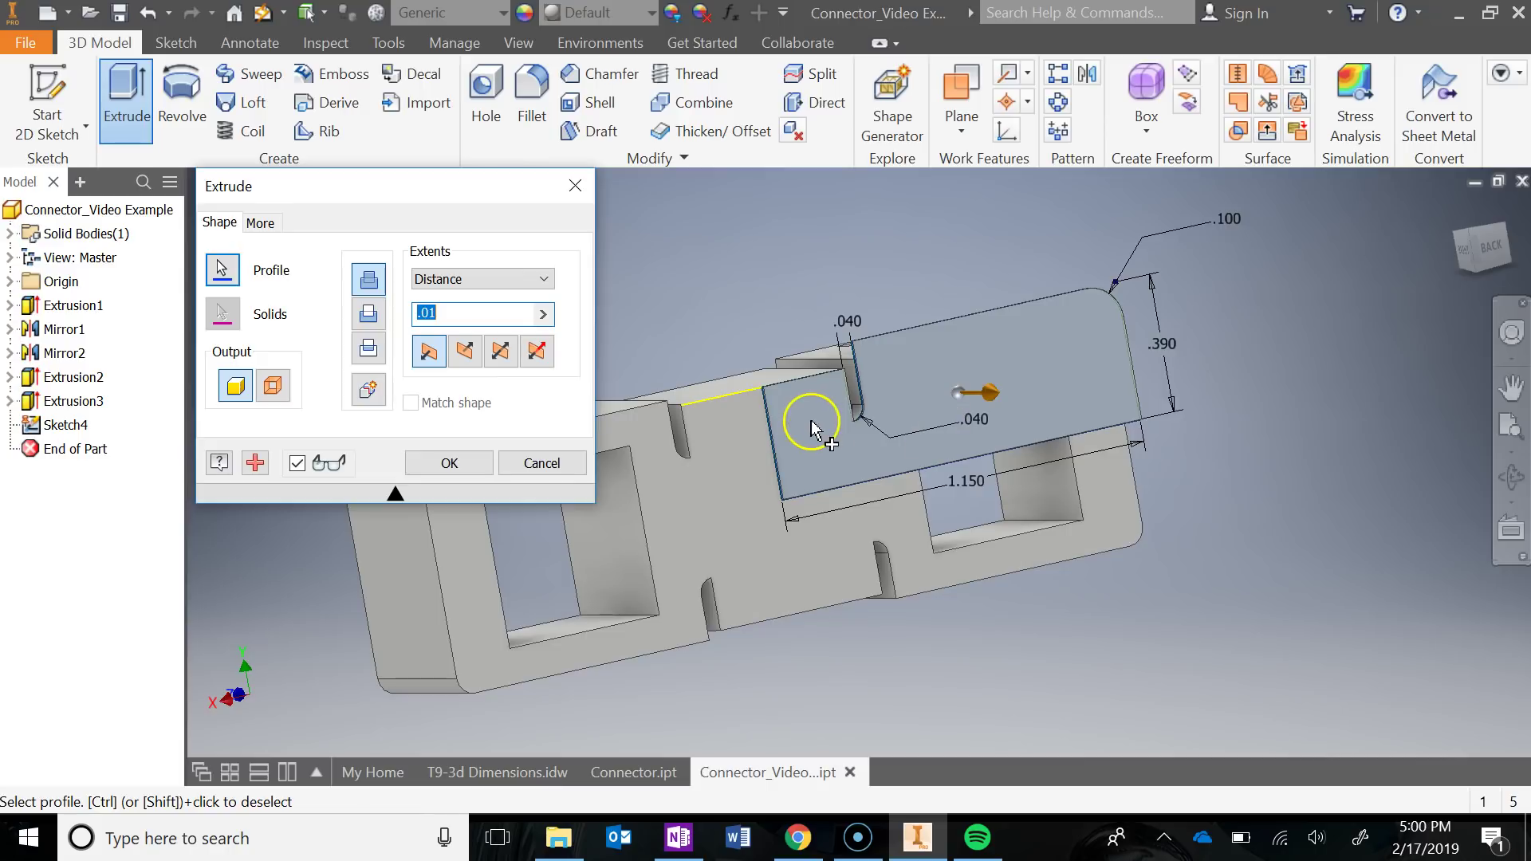
left_click(678, 838)
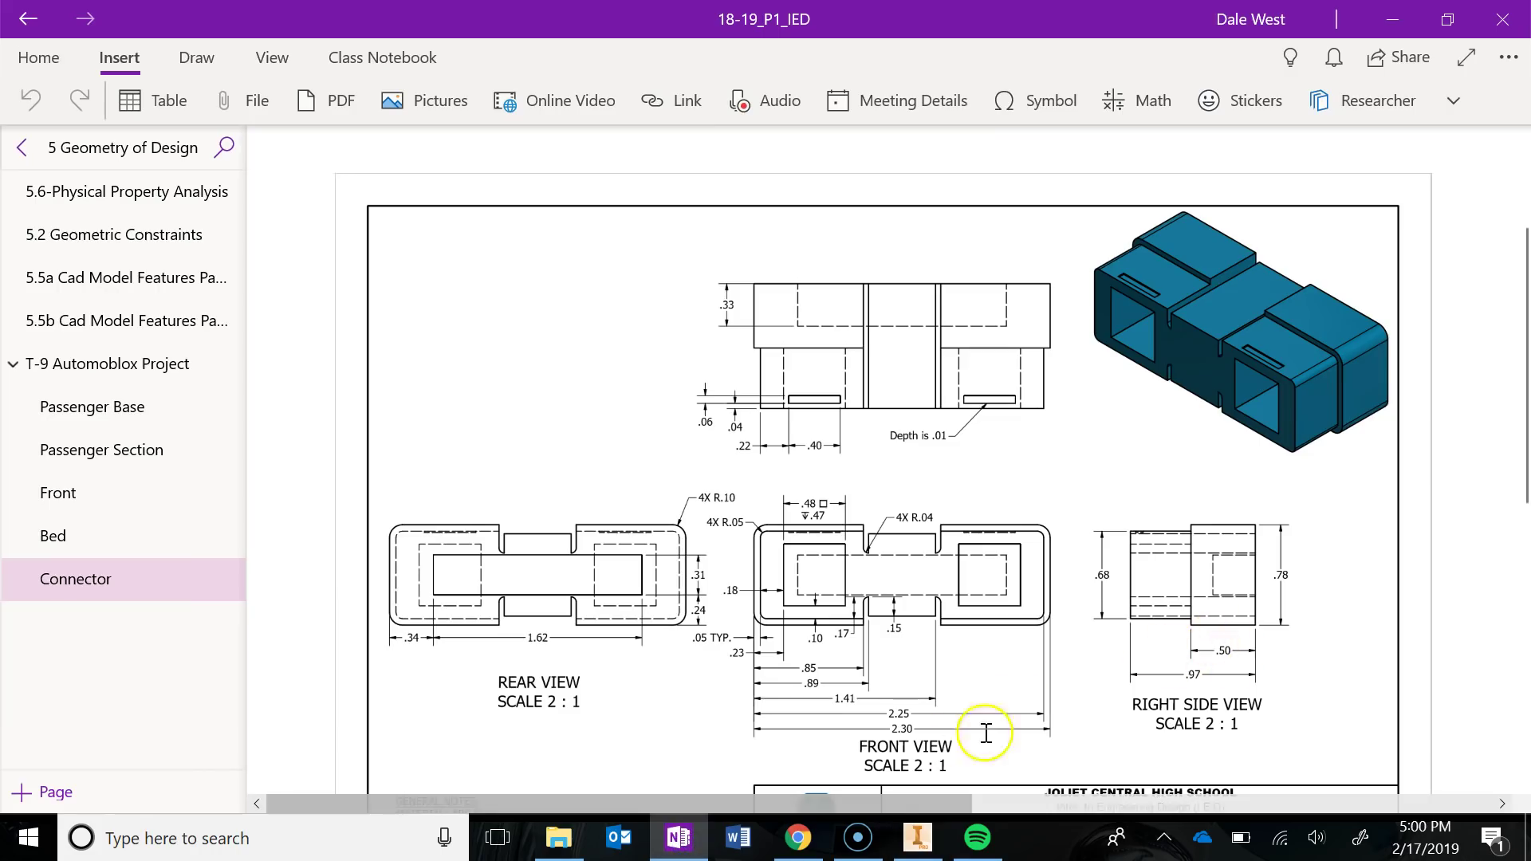
- Extrude Sketch4's profile .5 as Extrusion4 and orbit to view the raised block
left_click(676, 837)
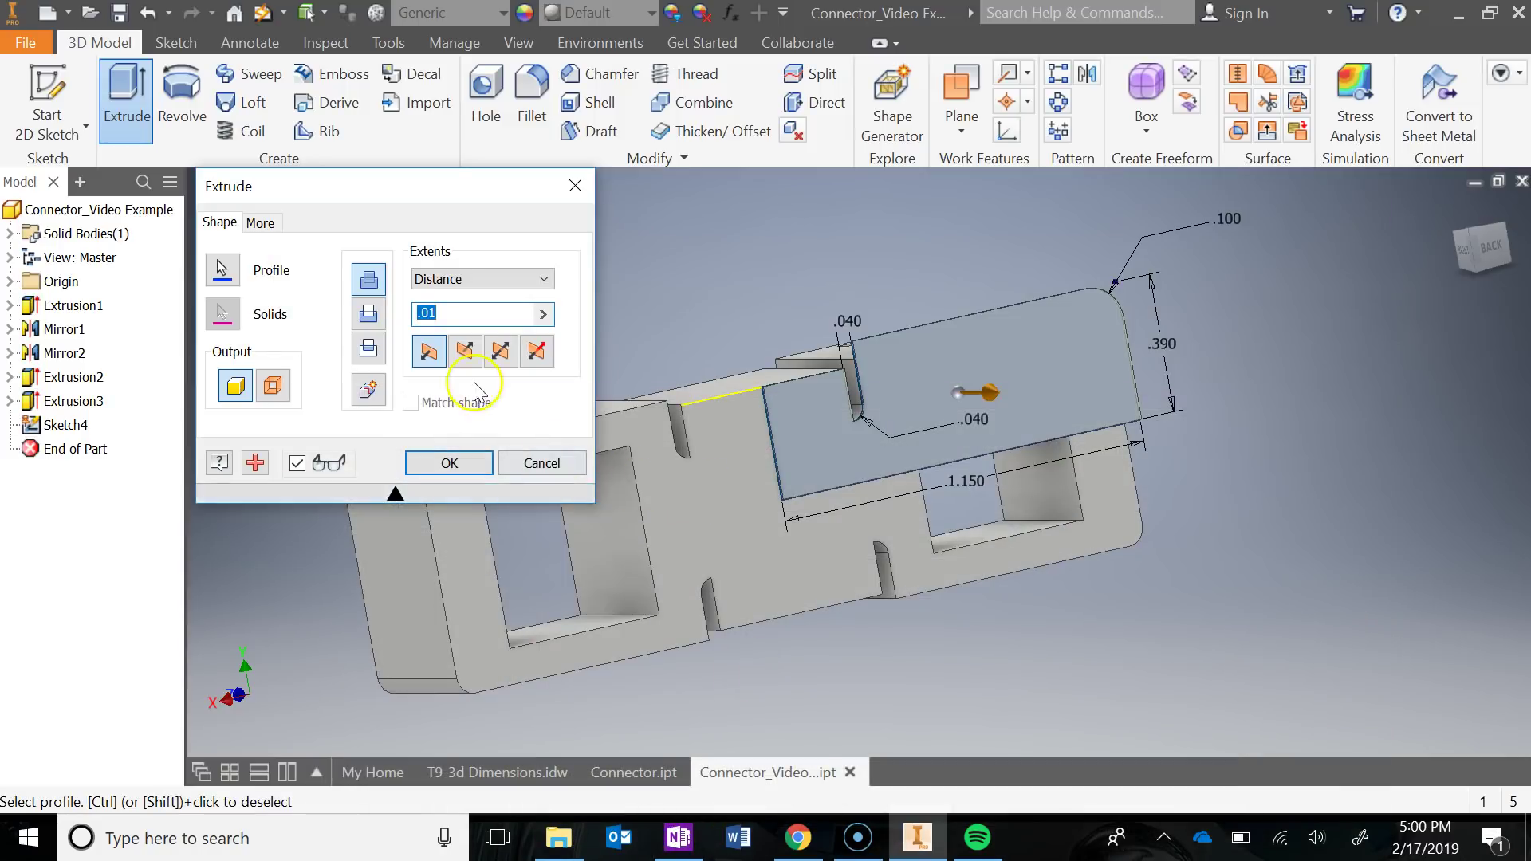
key("BackSpace")
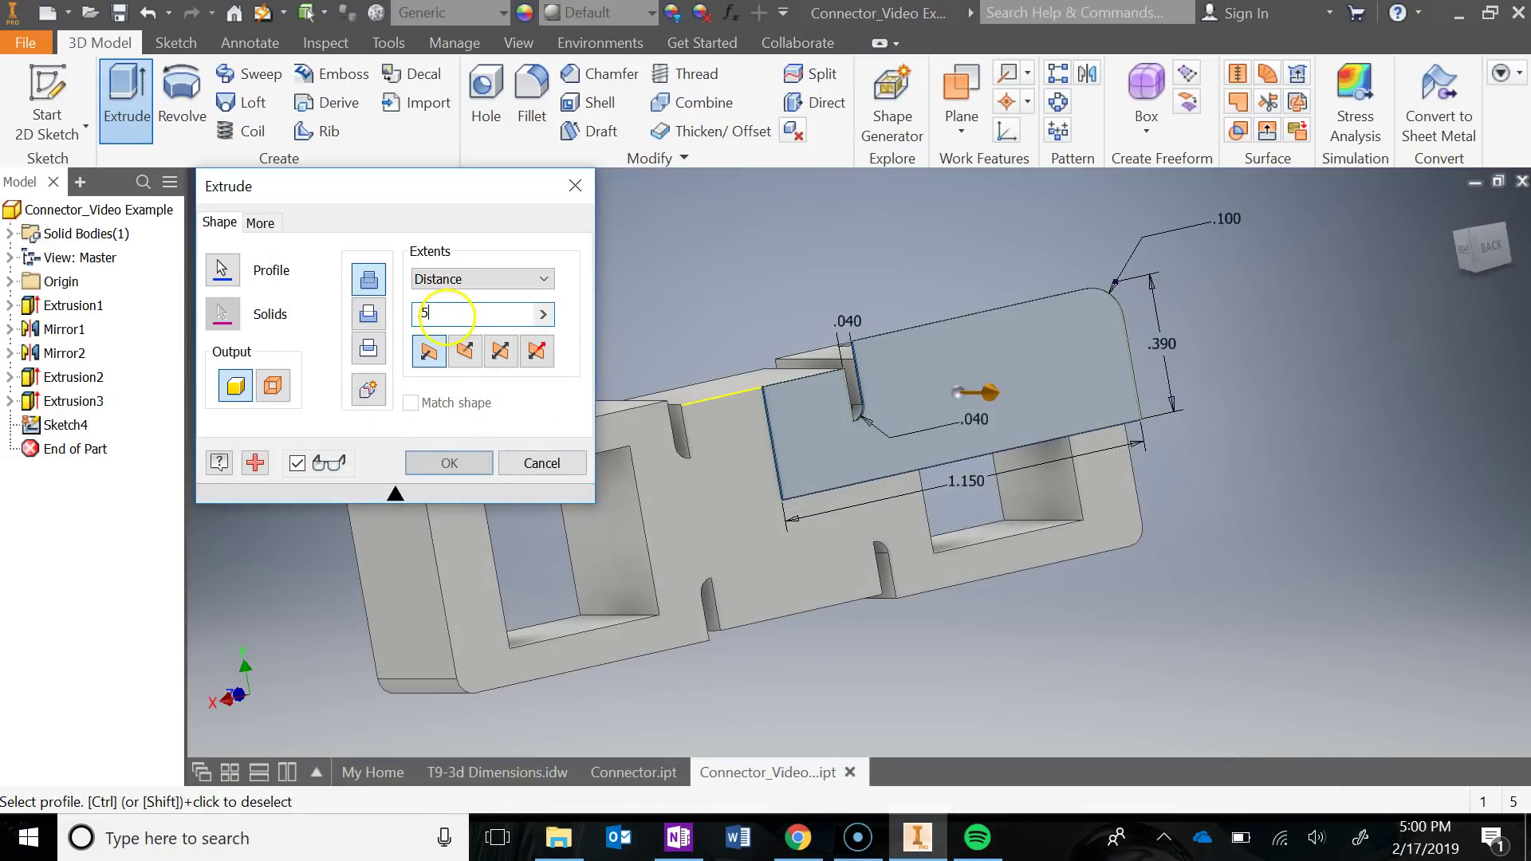
type(".5")
left_click(439, 467)
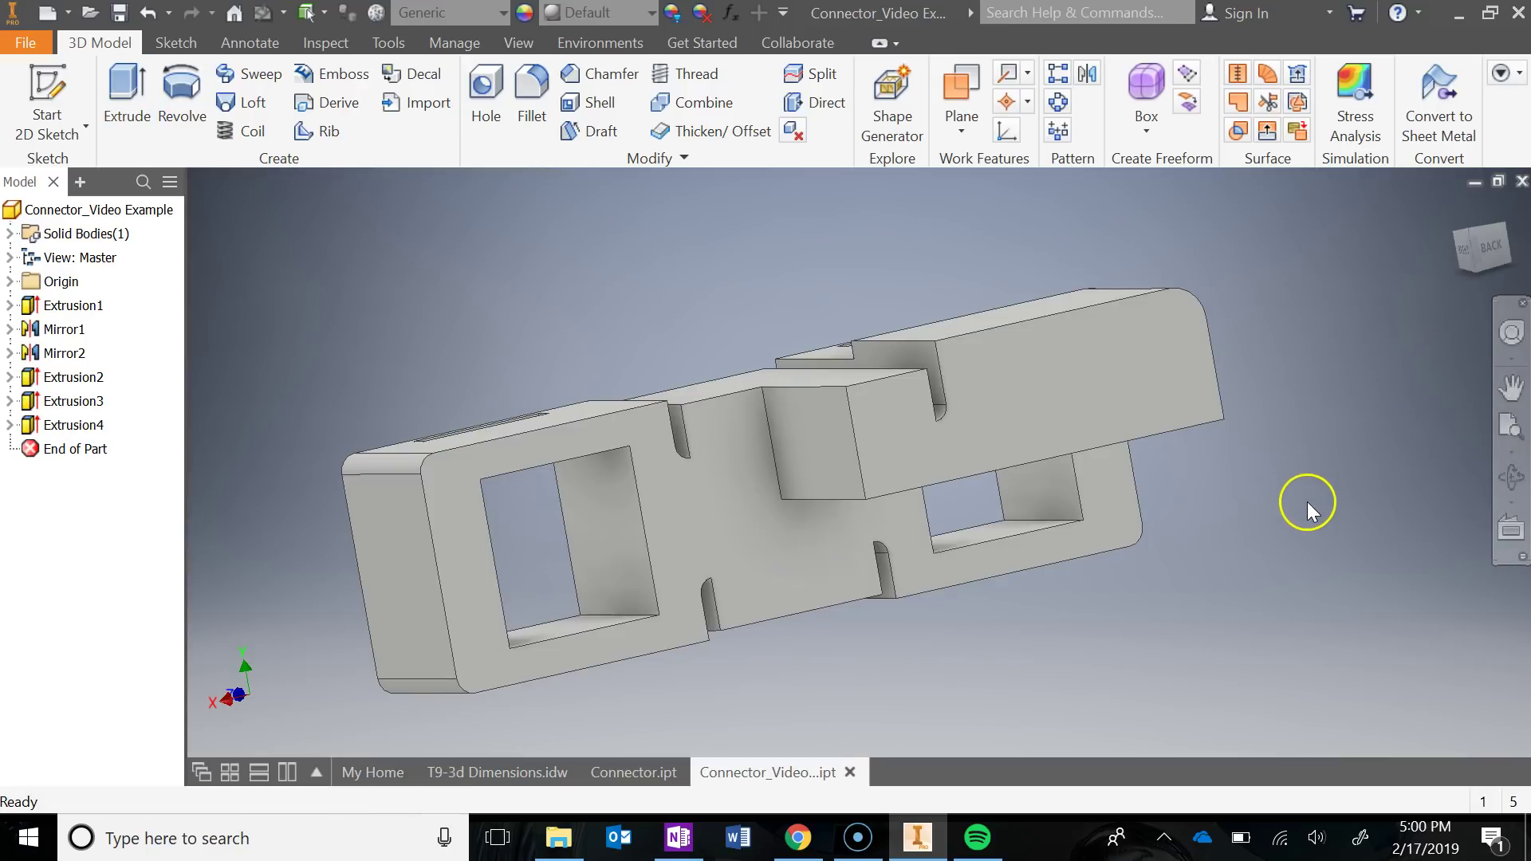
middle_click_drag(1308, 501, 1266, 373, "shift")
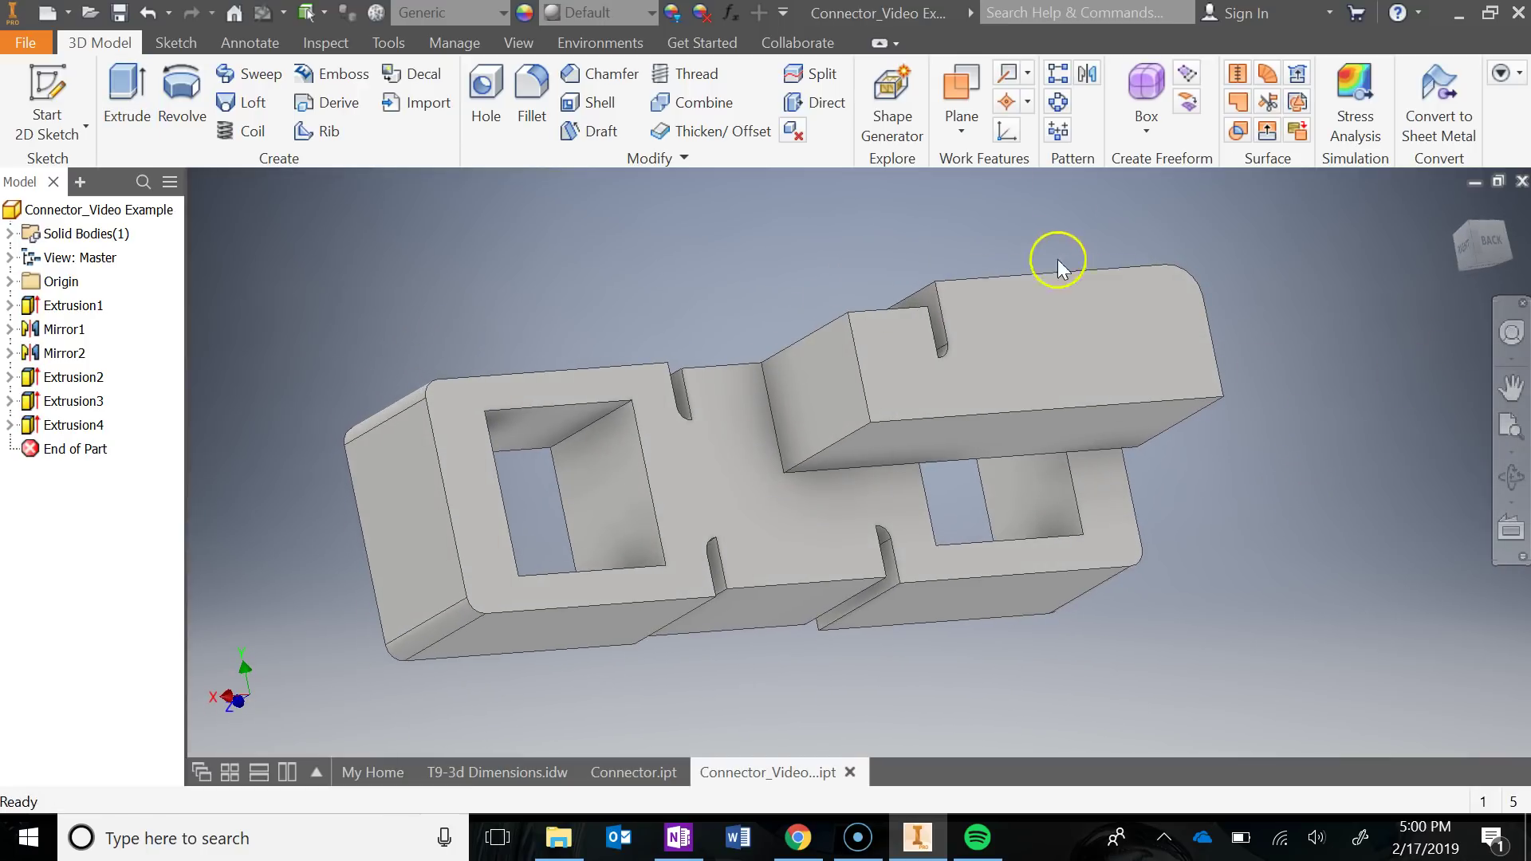
- Mirror Extrusion4 about the connector's bottom face, creating Mirror3 below
left_click(1087, 76)
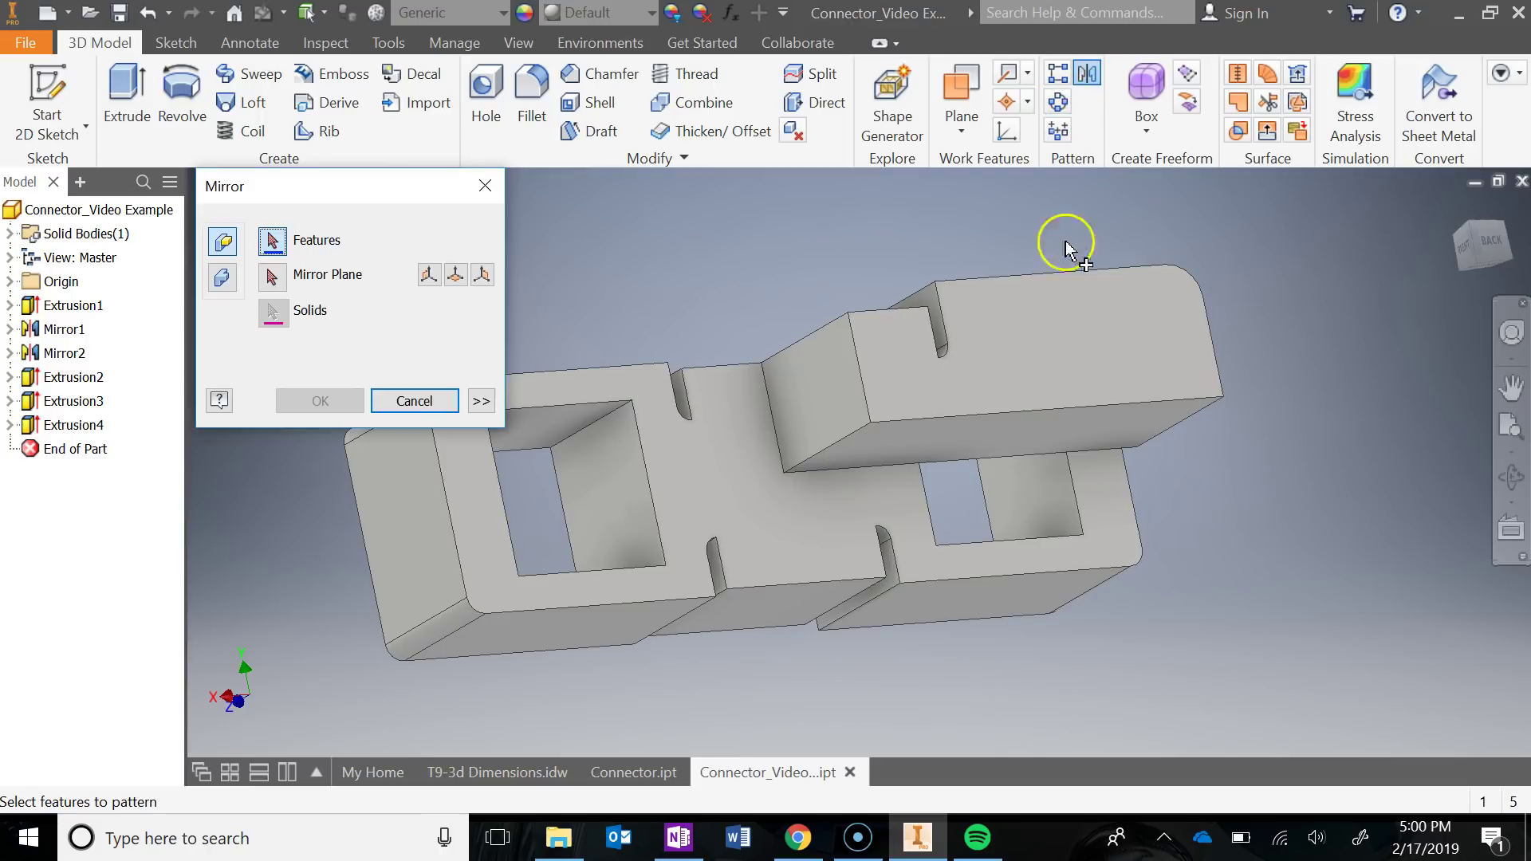
left_click(1033, 337)
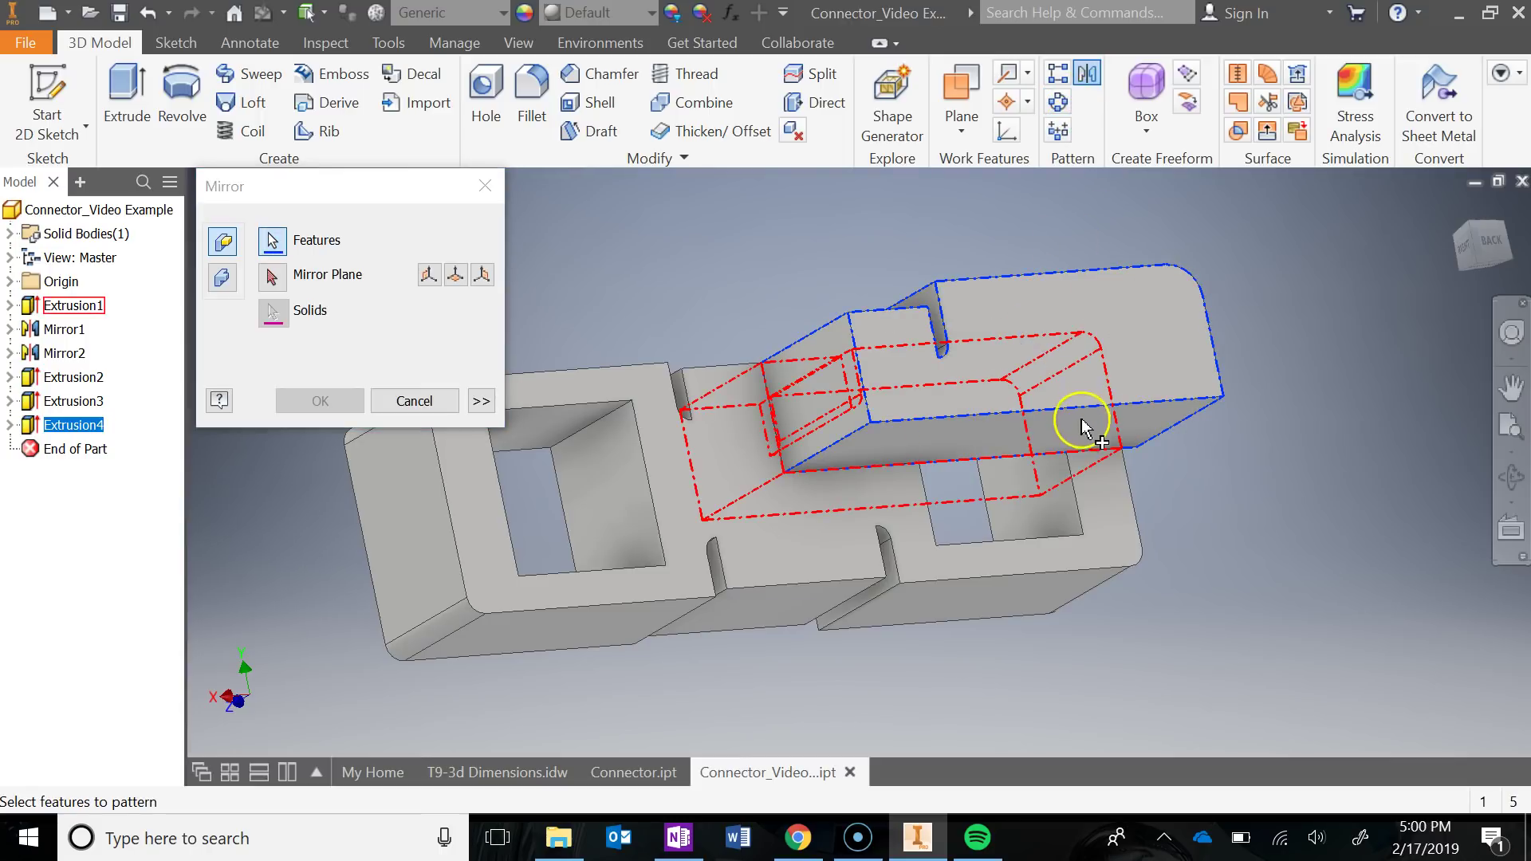
left_click(271, 276)
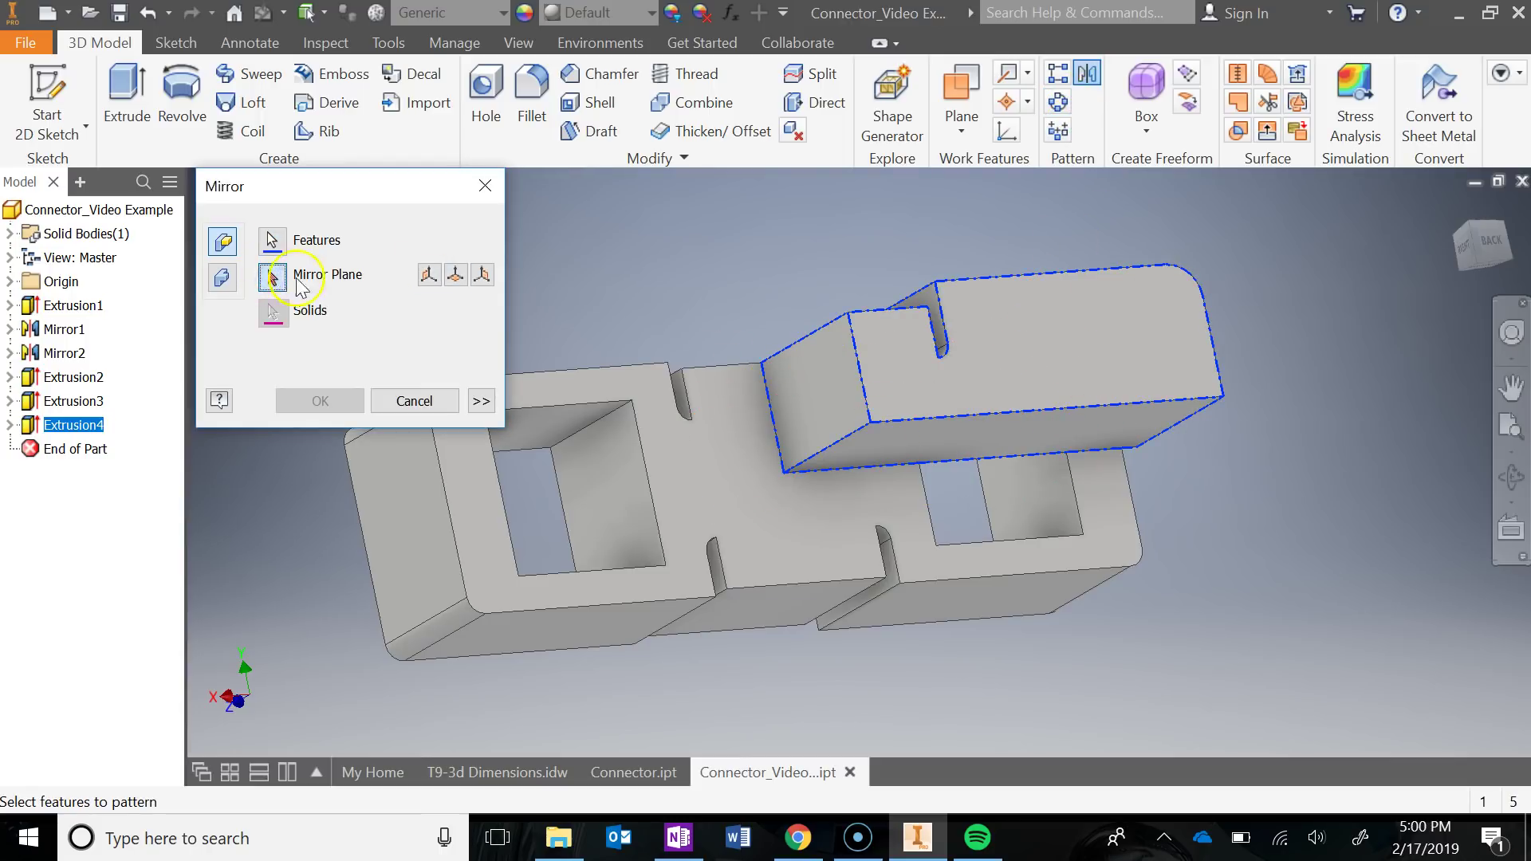
left_click(1073, 435)
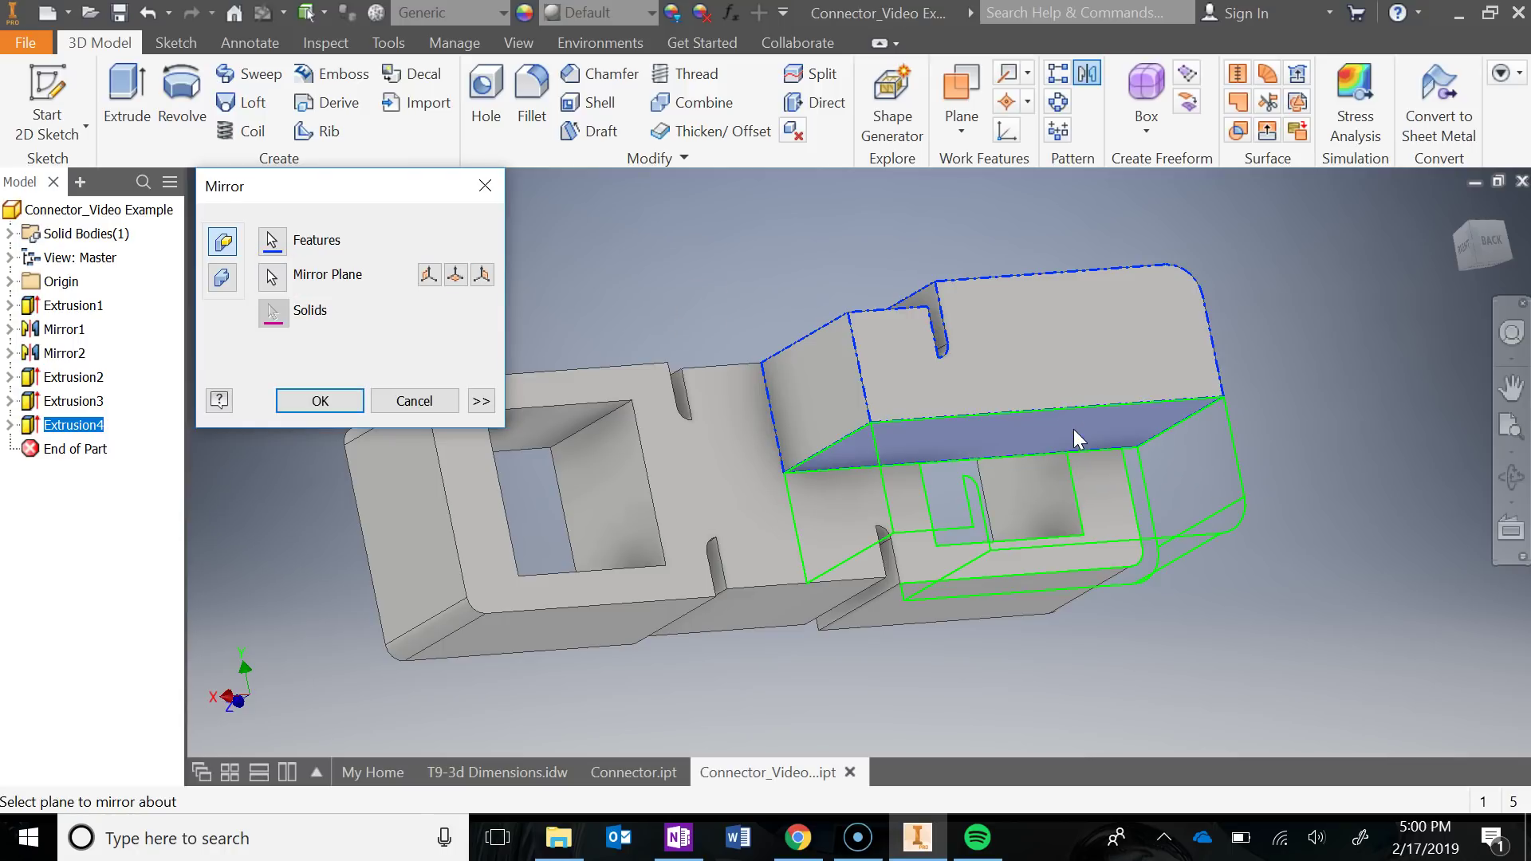
left_click(319, 400)
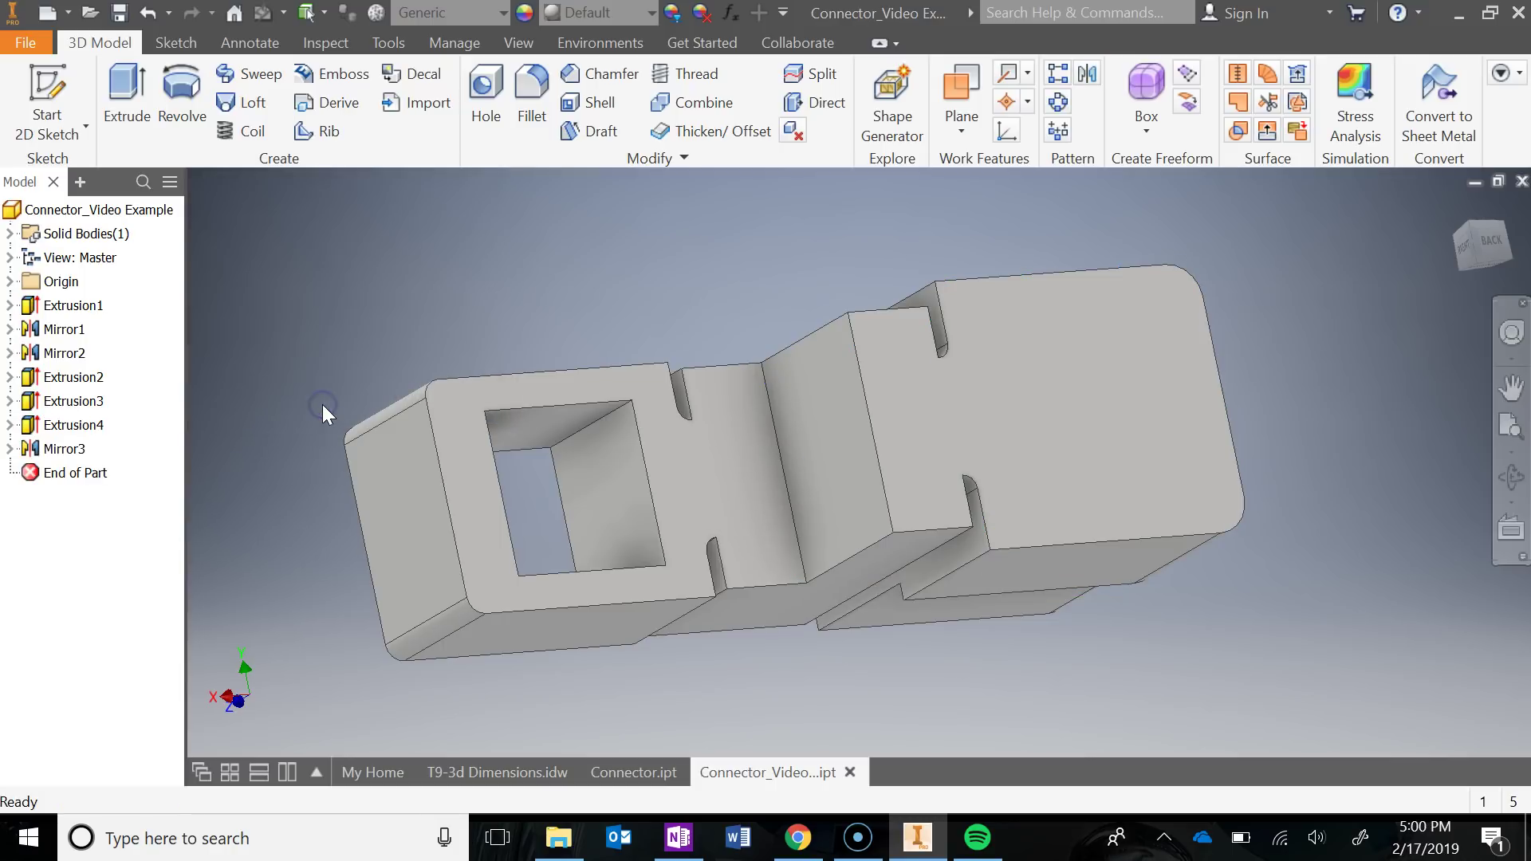
- Mirror Extrusion4 and Mirror3 about the end face to create Mirror4 at the opposite end
left_click(1087, 73)
left_click(1072, 333)
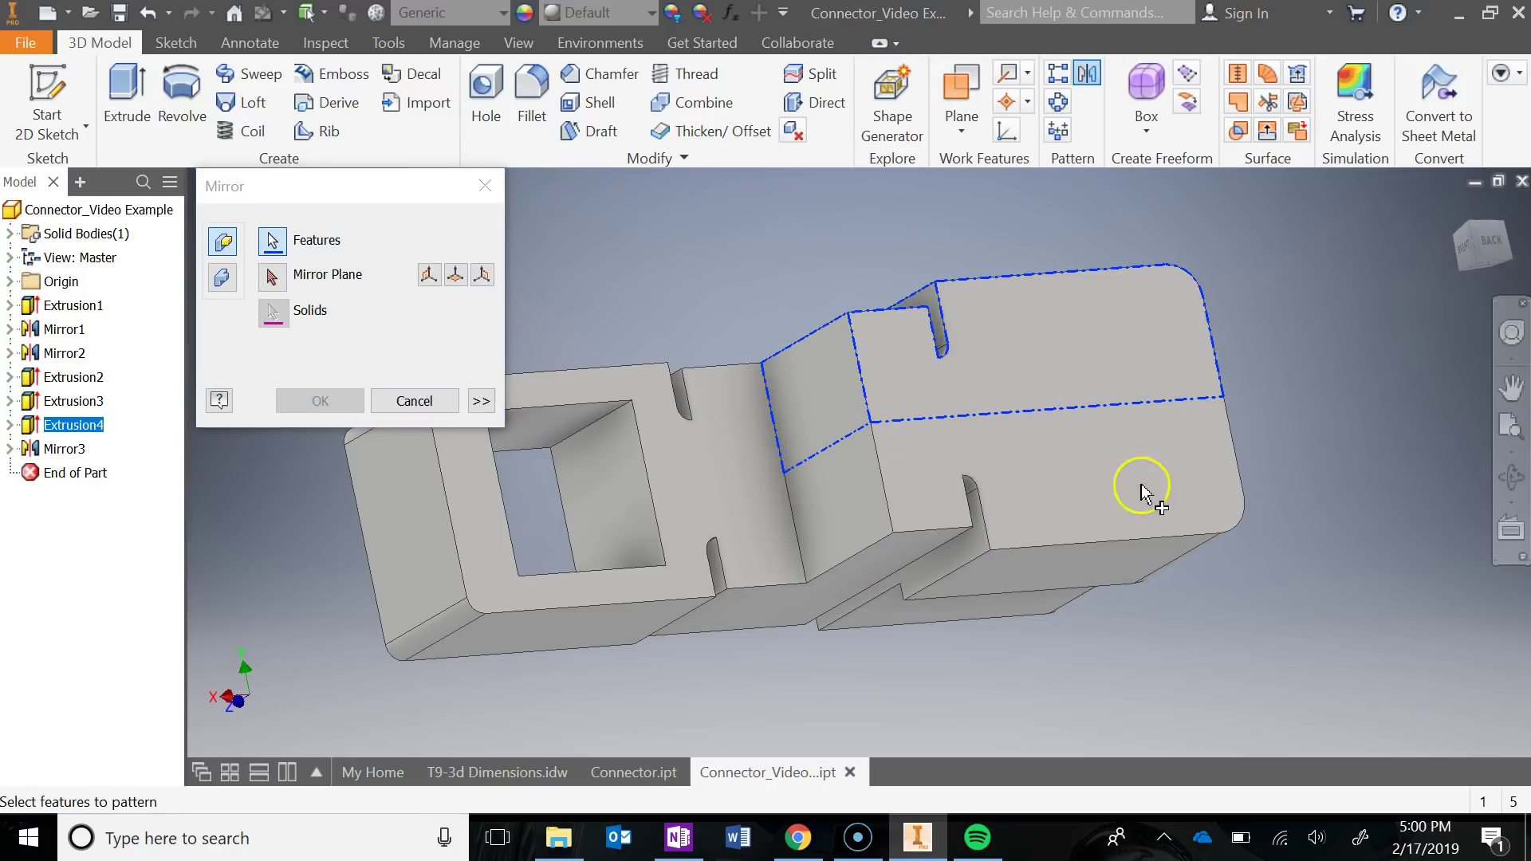
left_click(1220, 527)
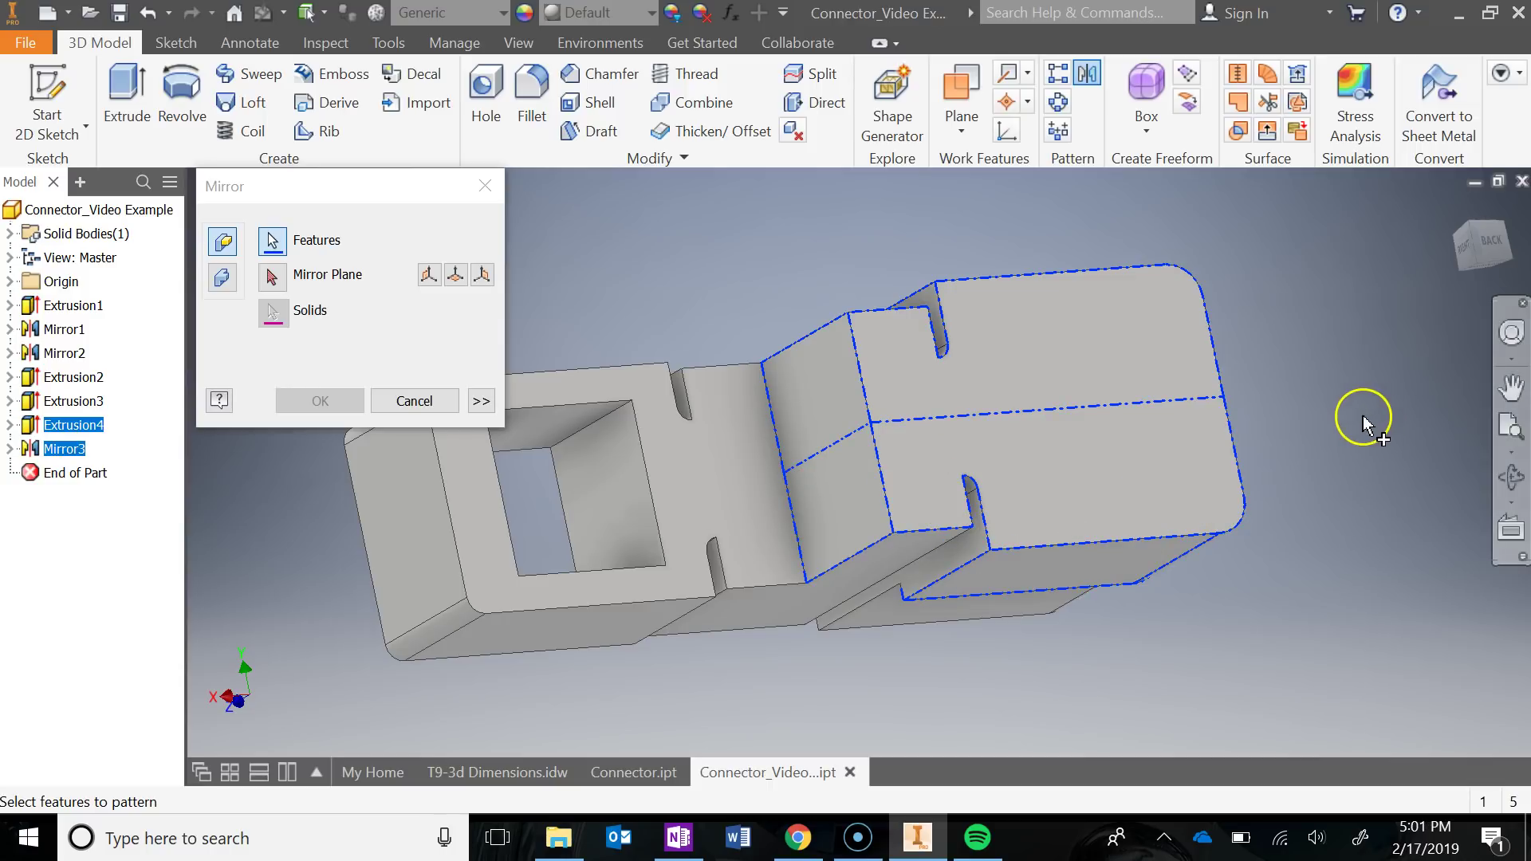
left_click(273, 278)
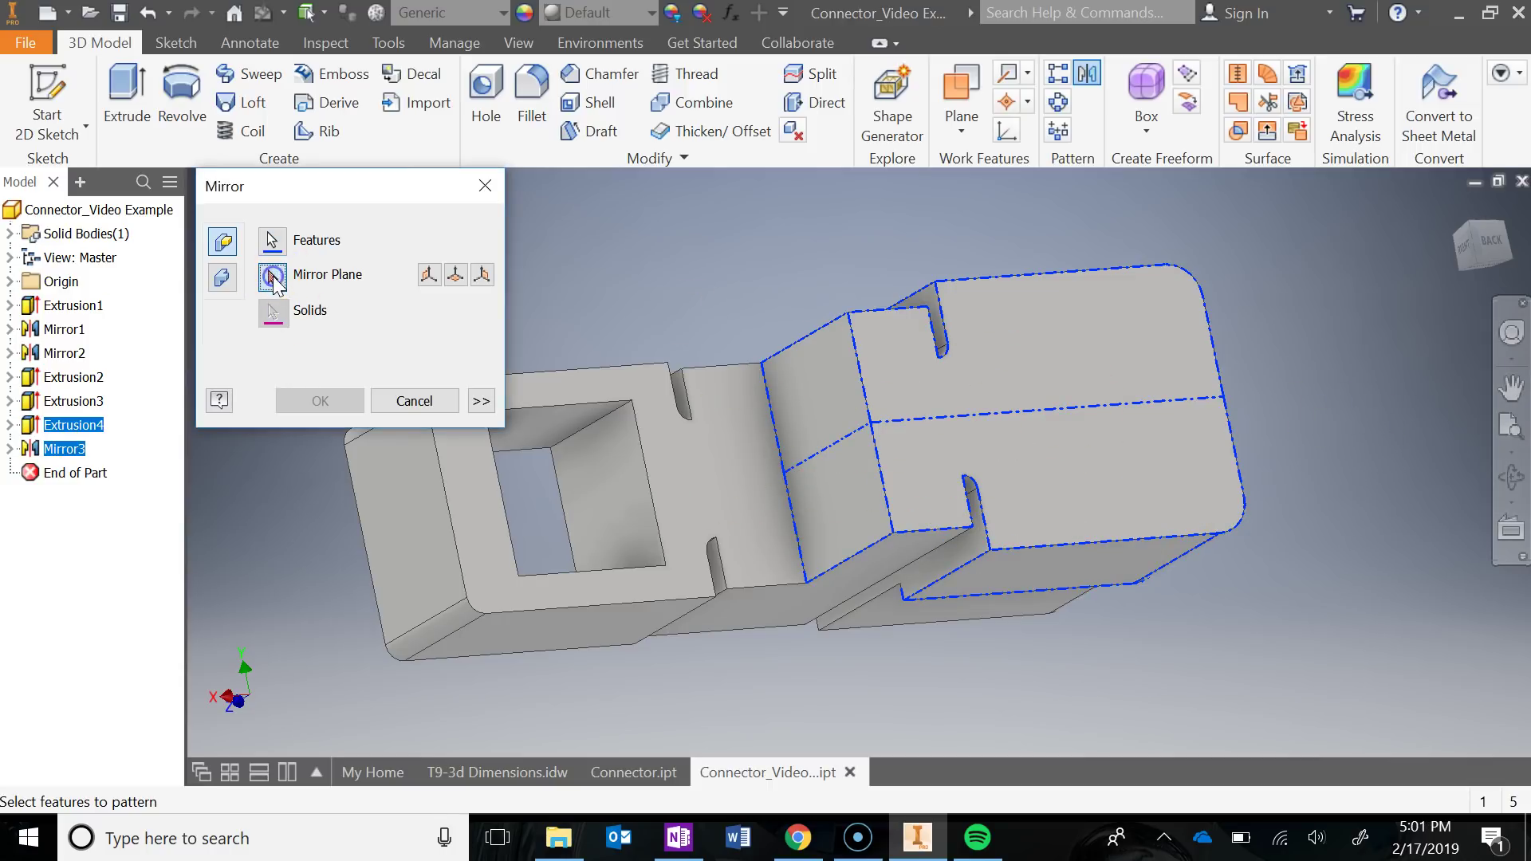
left_click(829, 381)
left_click(322, 399)
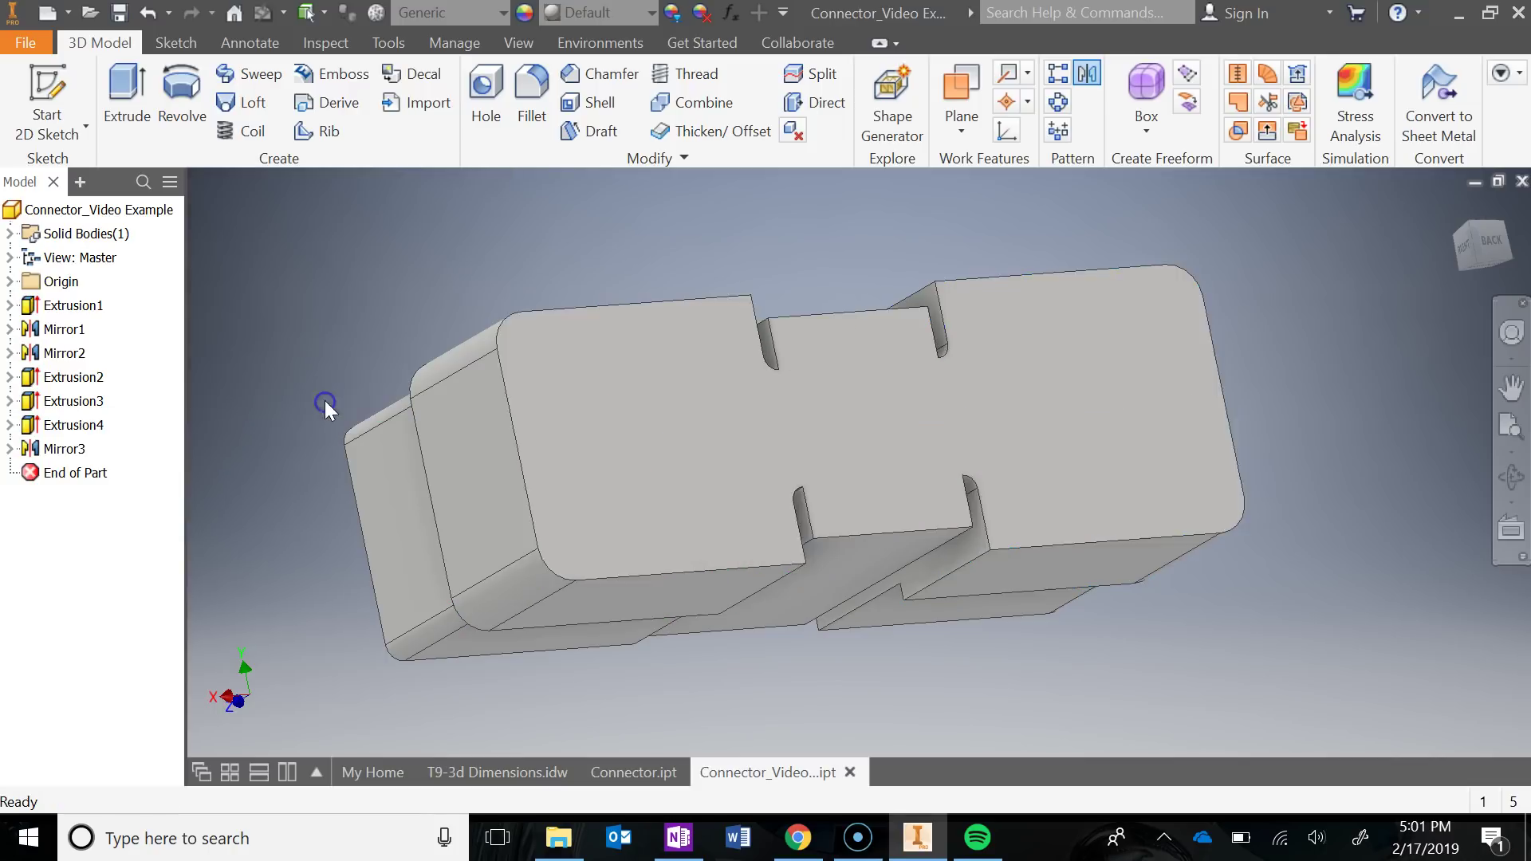
middle_click_drag(1131, 519, 947, 468, "shift")
- Reset the model to the ViewCube home view and switch to OneNote's Connector drawing
left_click(1456, 208)
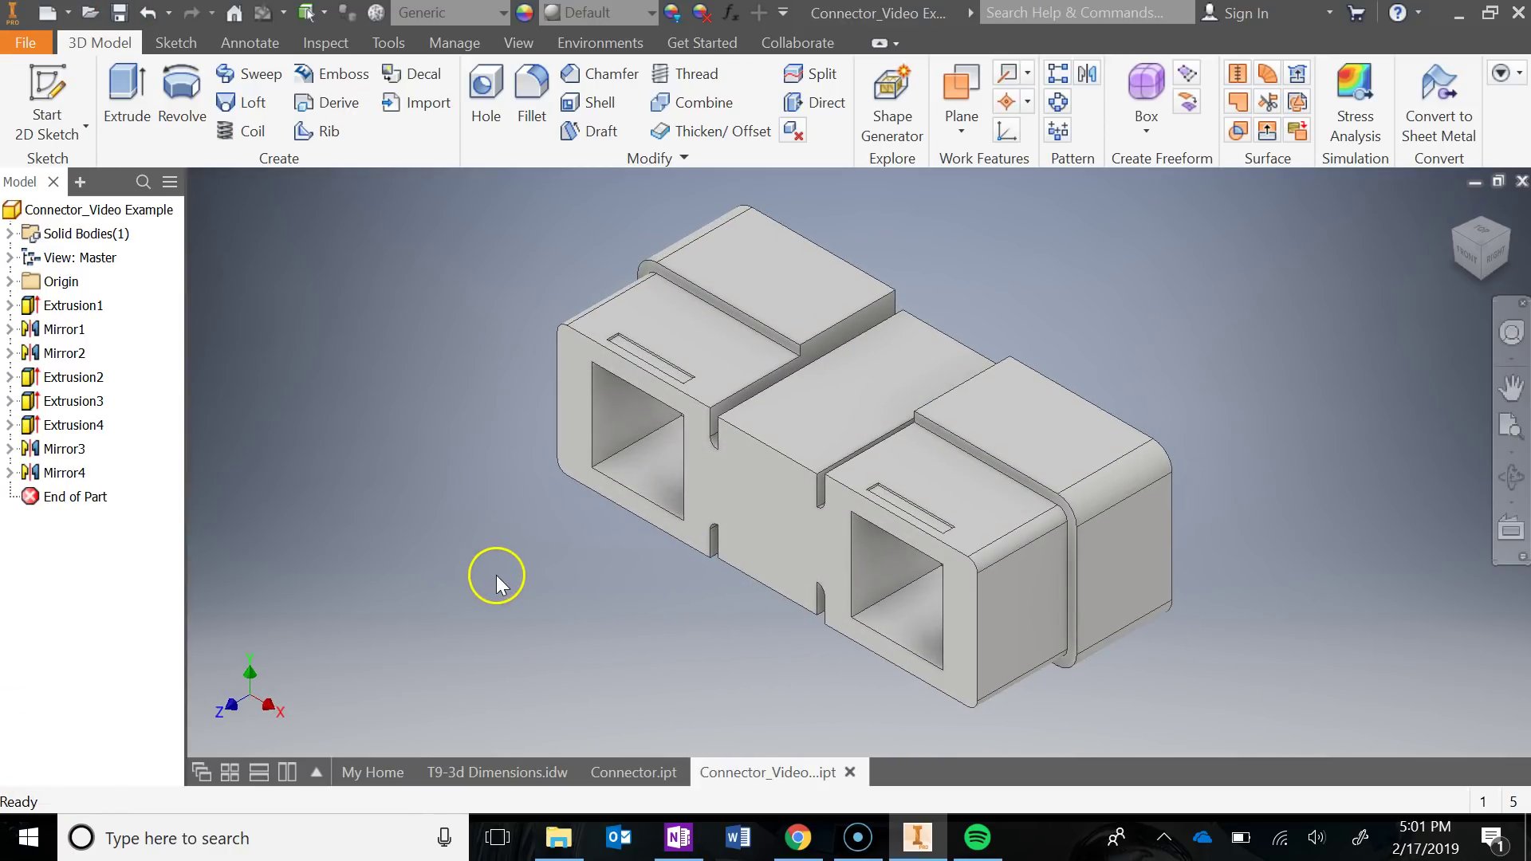
left_click(686, 844)
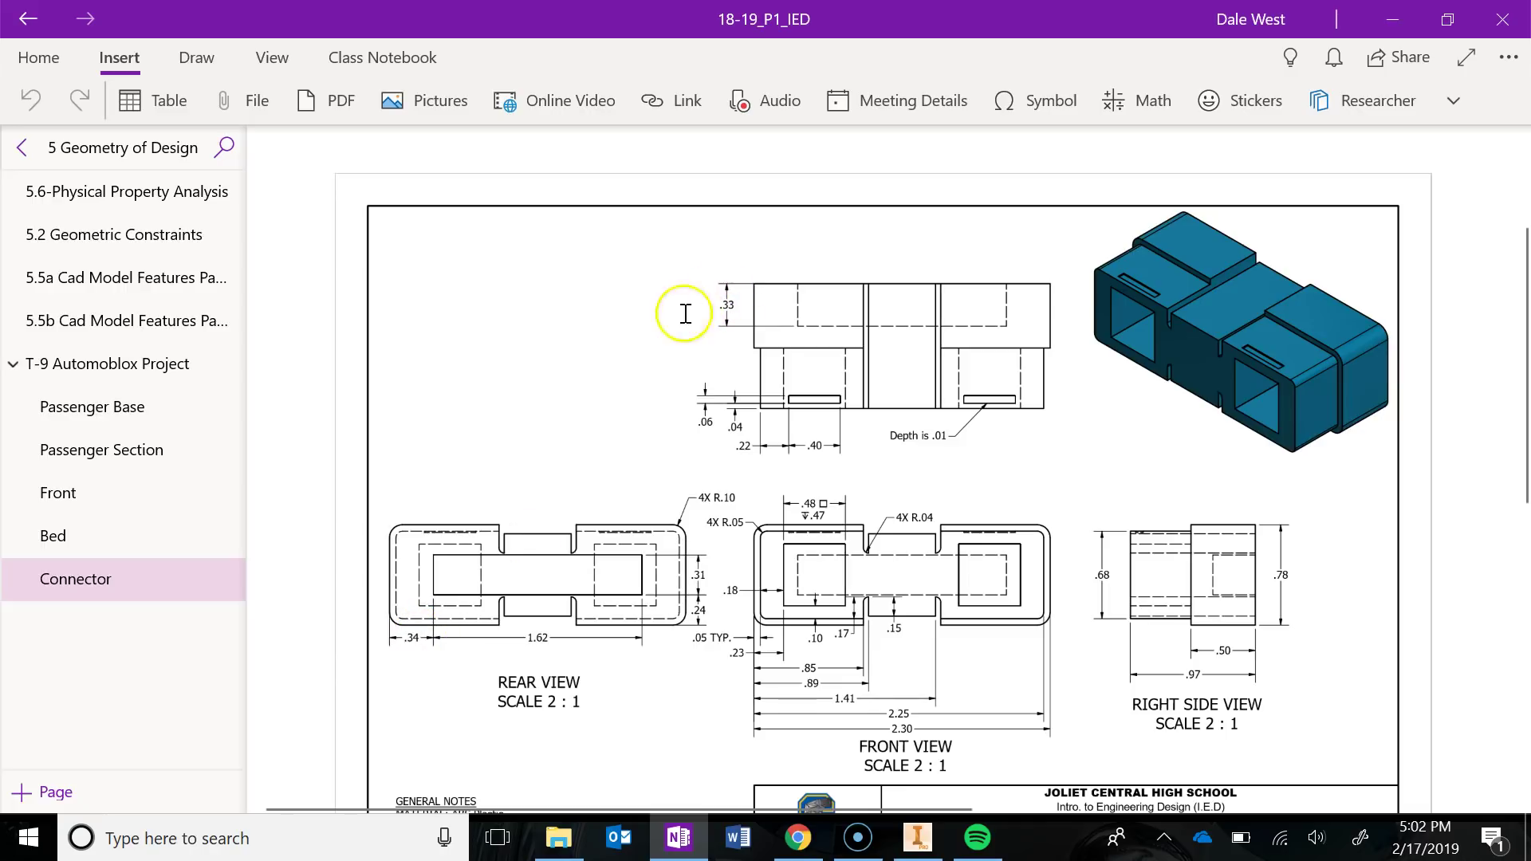
- Orbit the finished Connector.ipt to study its back cutout
left_click(917, 837)
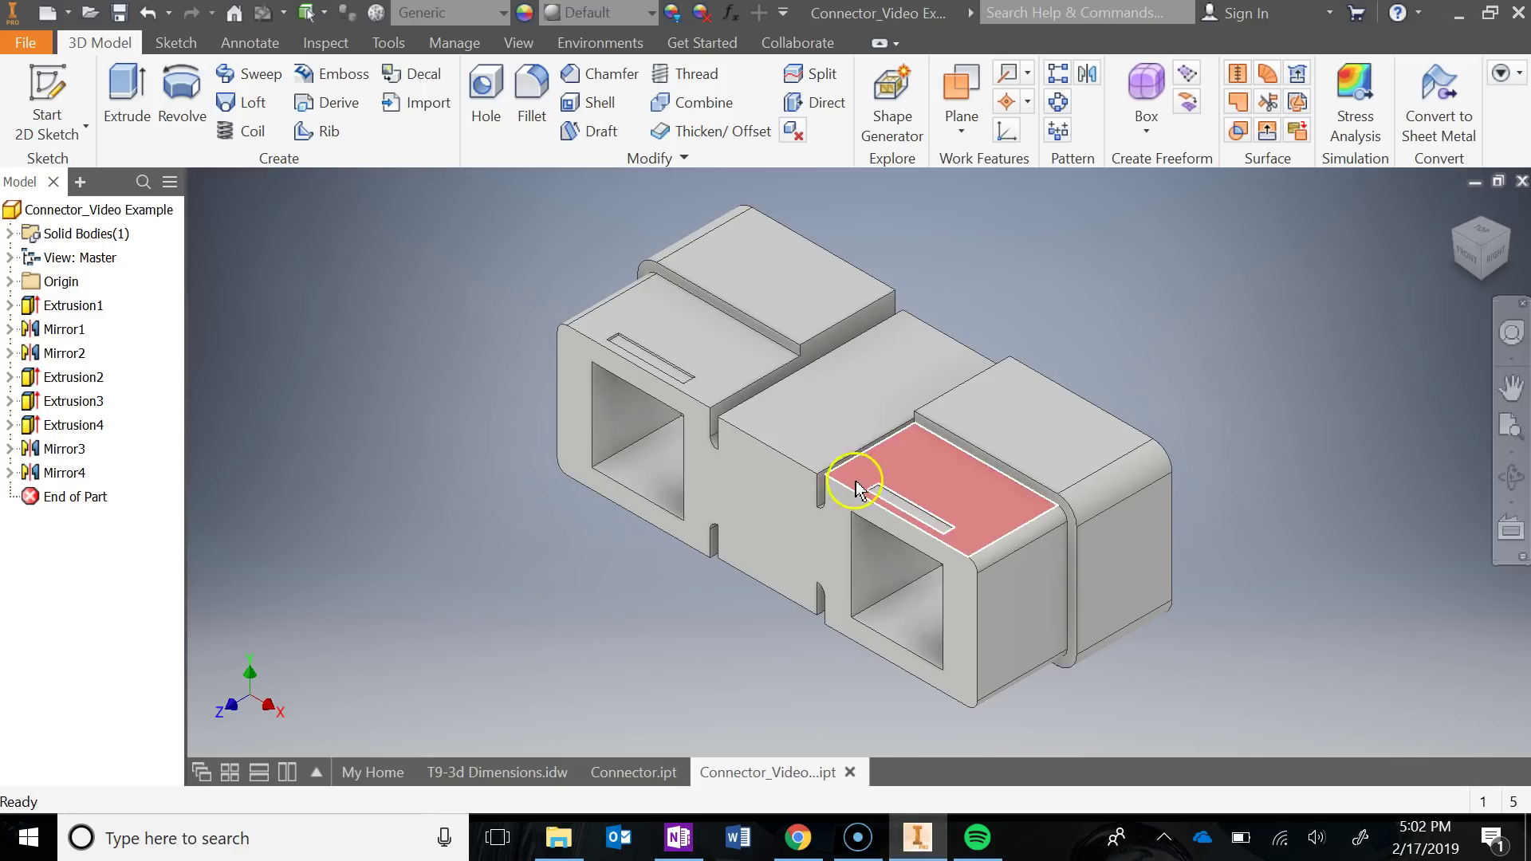
left_click(634, 771)
middle_click_drag(1034, 571, 817, 550, "shift")
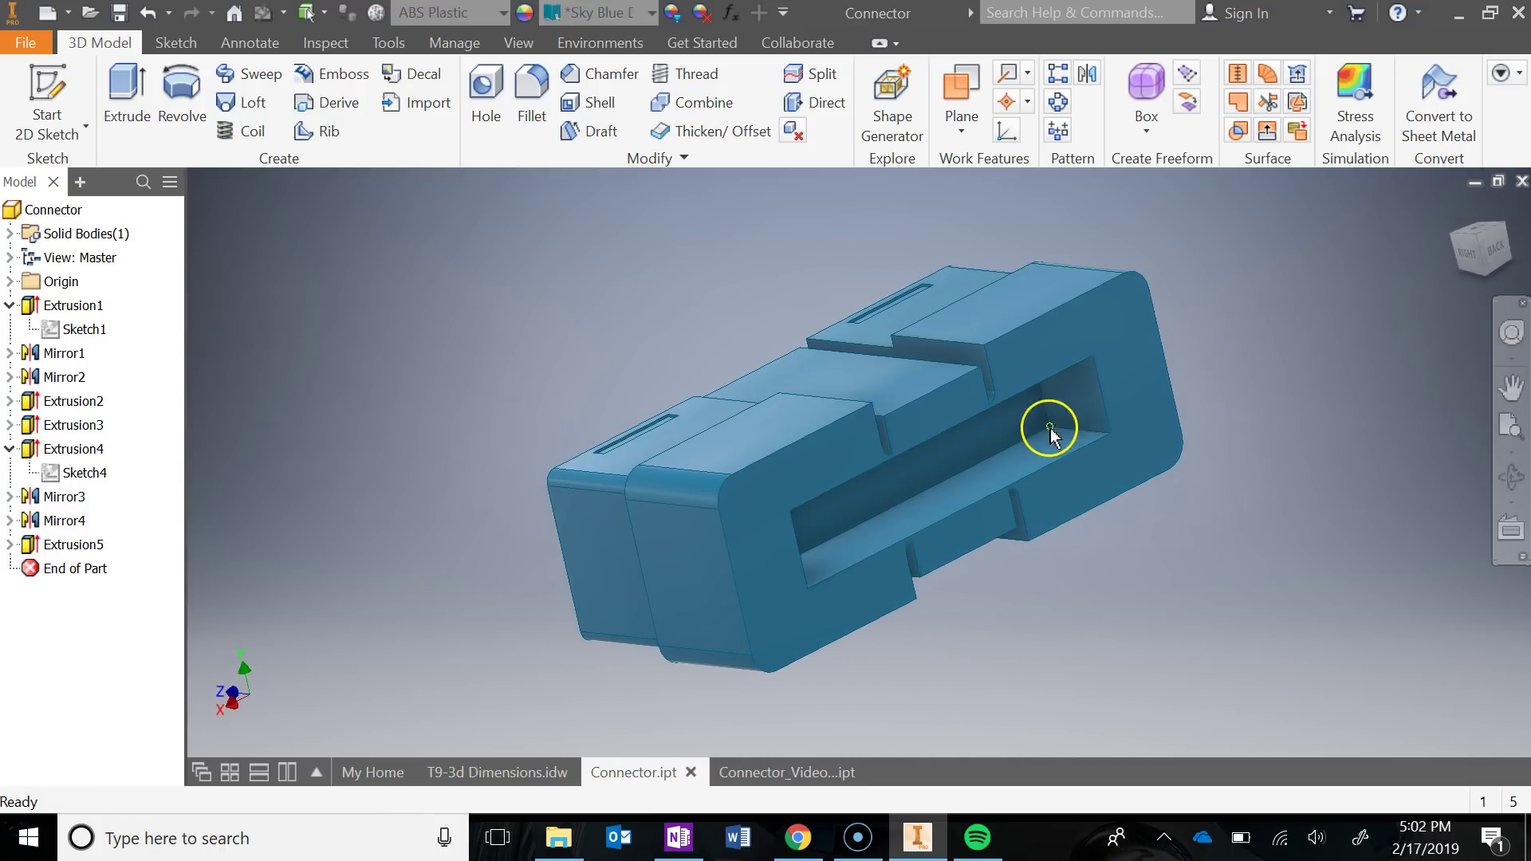
- Return to the Connector_Video model, orbit to its back face, and begin a new 2D sketch
left_click(795, 777)
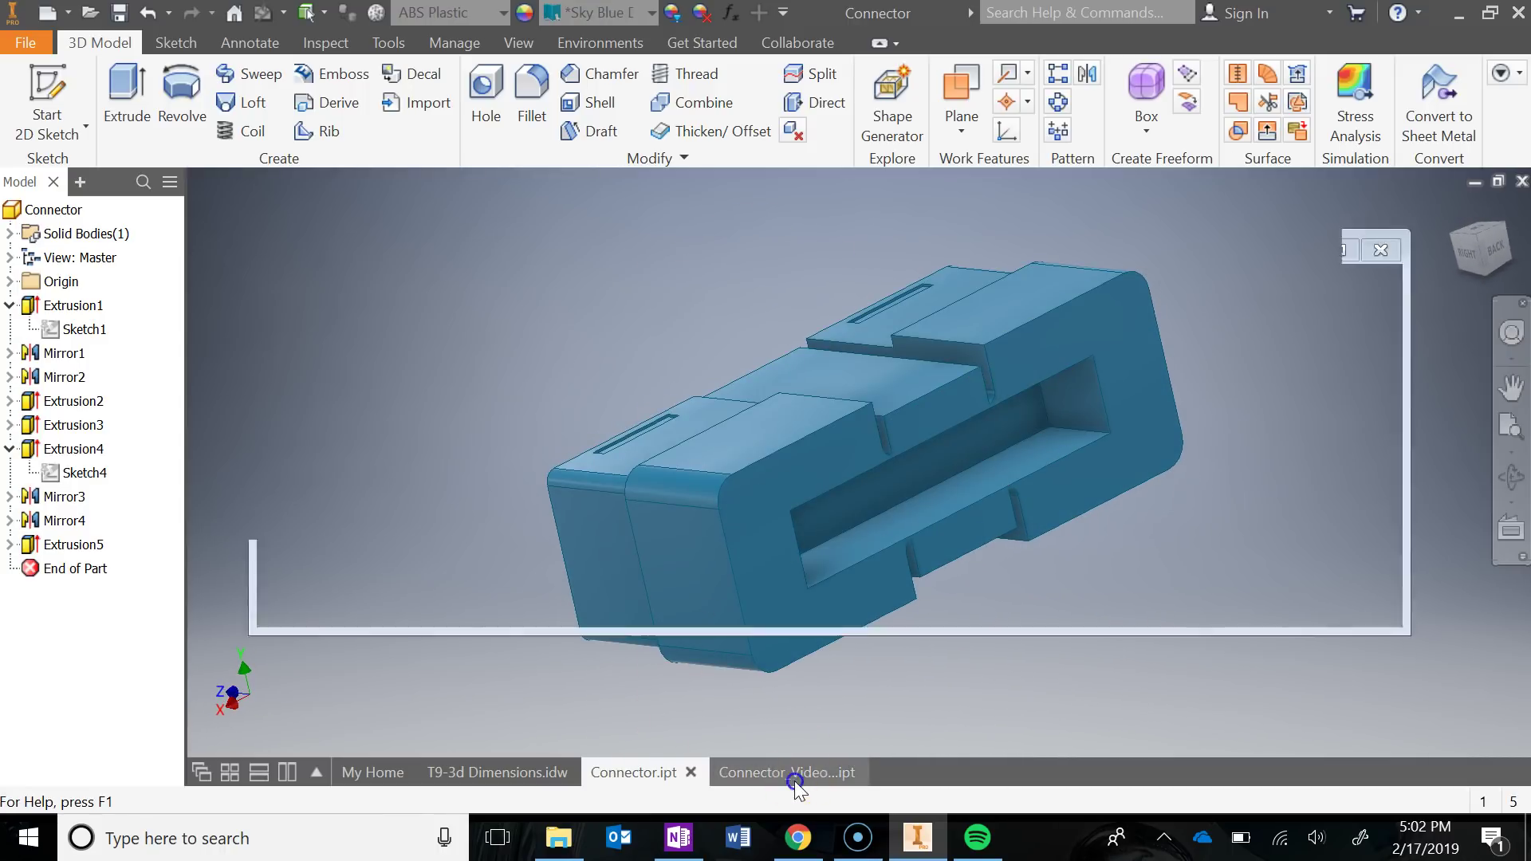
mouse_move(1059, 529)
middle_mouse_down("shift")
mouse_move(1042, 587)
mouse_move(955, 602)
mouse_move(967, 619)
mouse_move(1001, 608)
middle_mouse_up("shift")
left_click(46, 92)
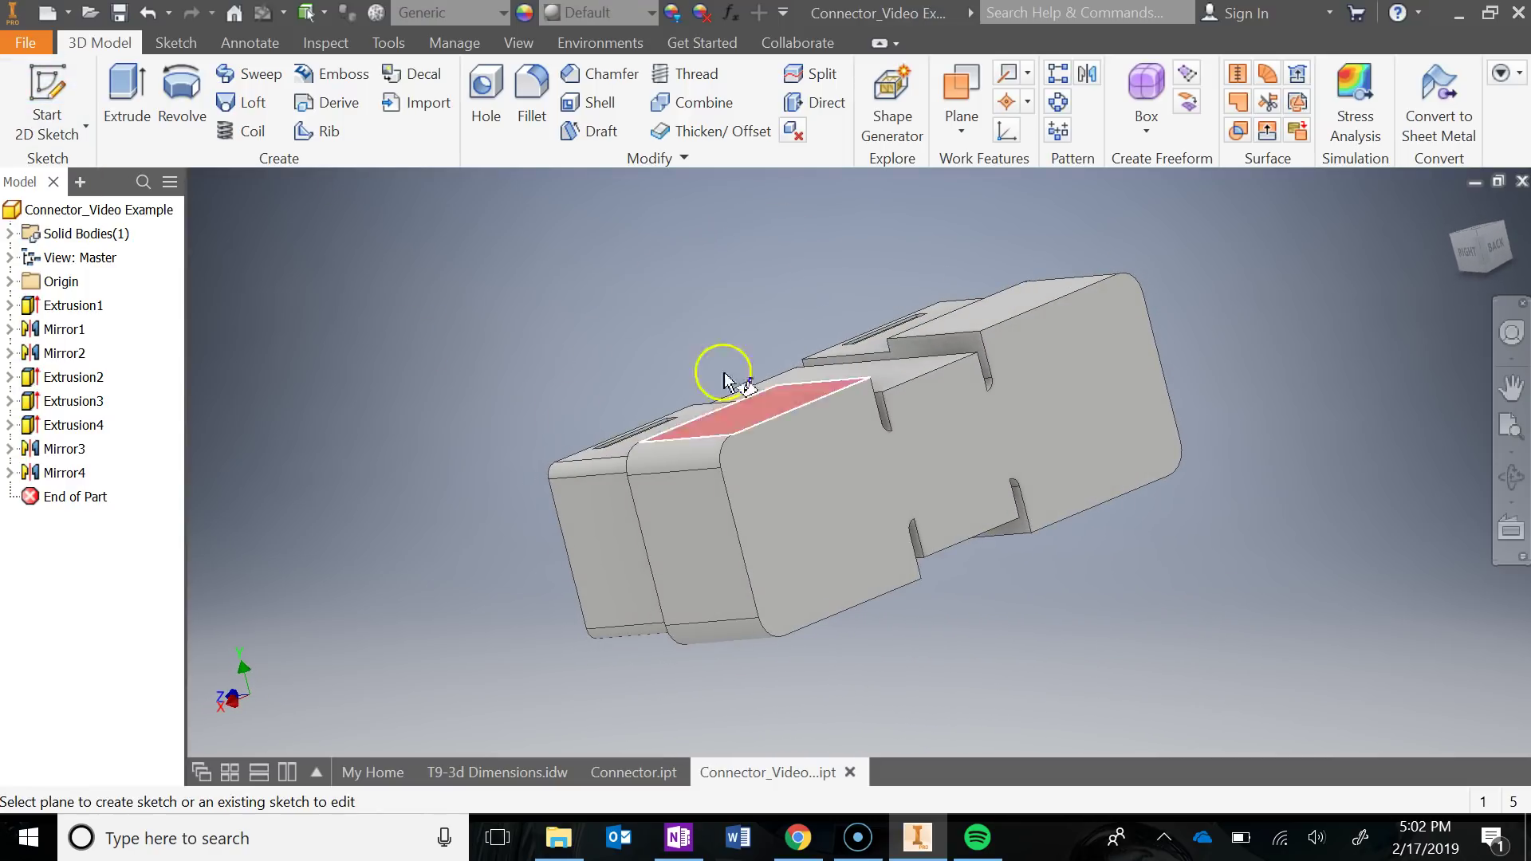
- Draw a 1.620 by .31 rectangle on the connector's back face
left_click(834, 486)
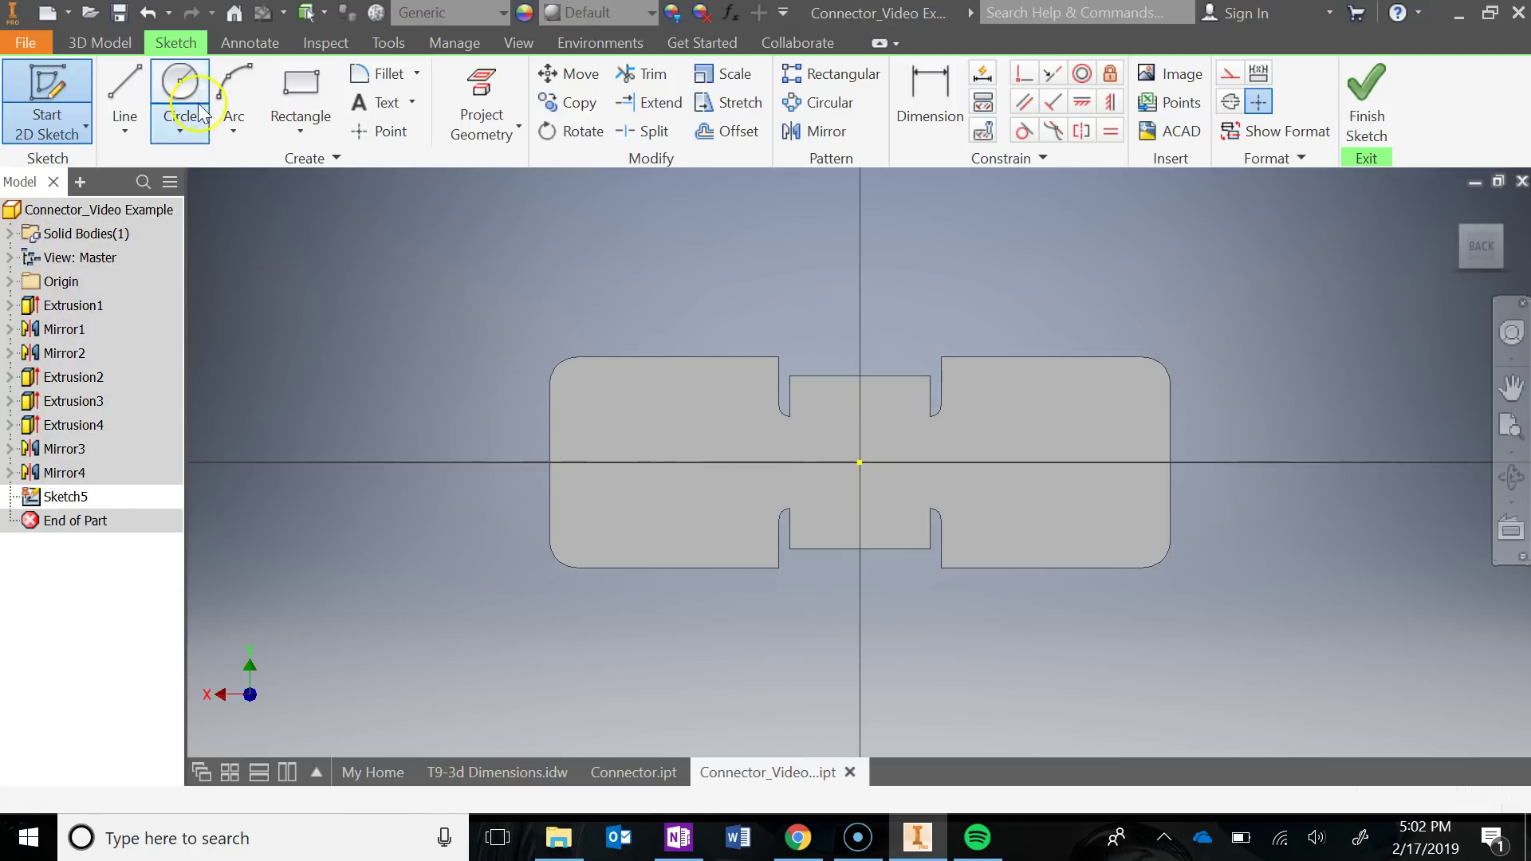
left_click(301, 99)
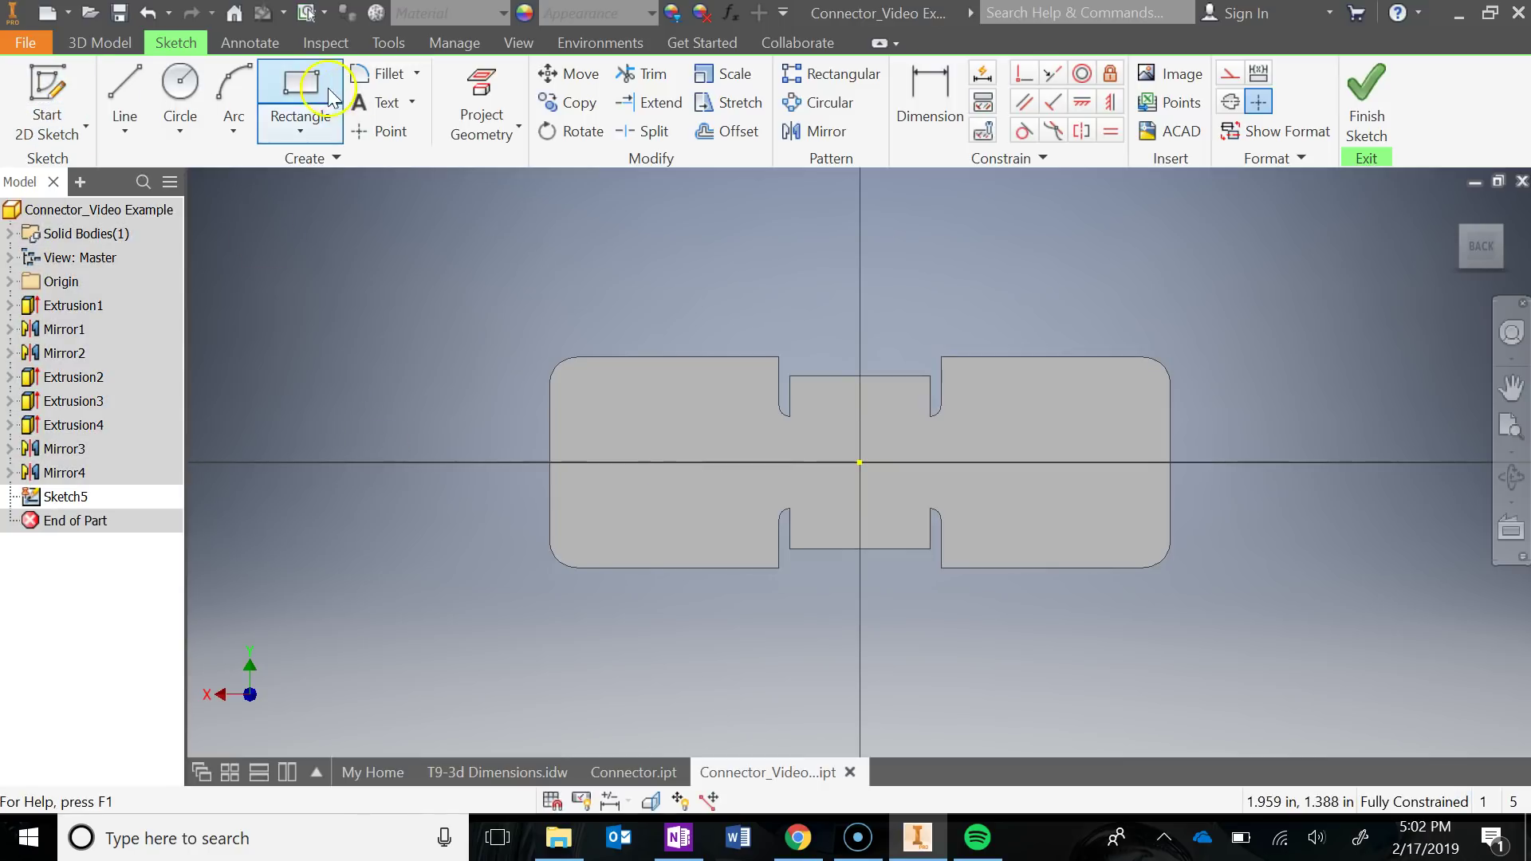
left_click(631, 417)
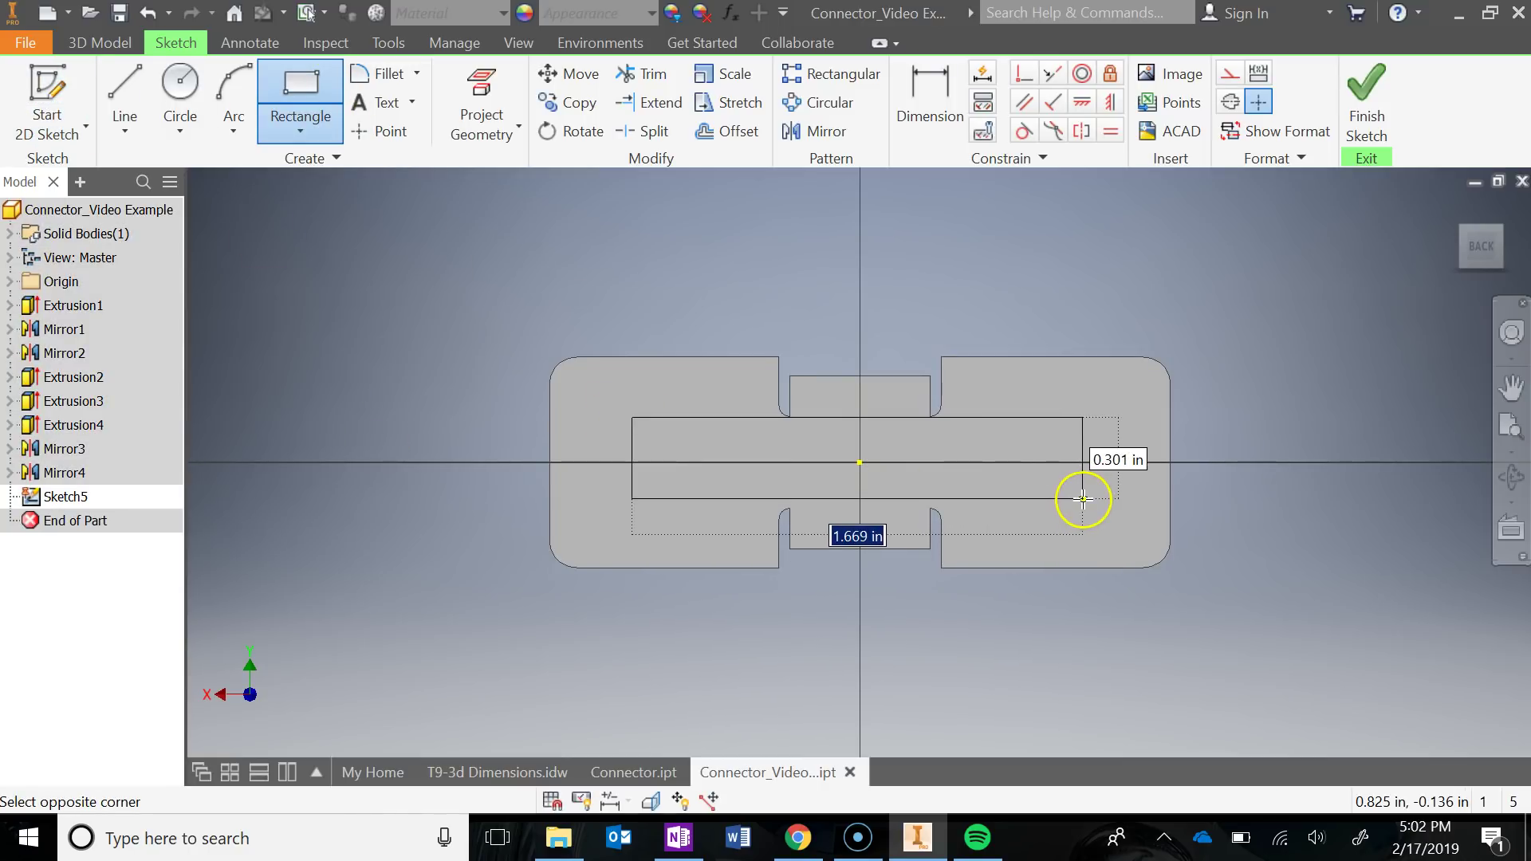
left_click(917, 837)
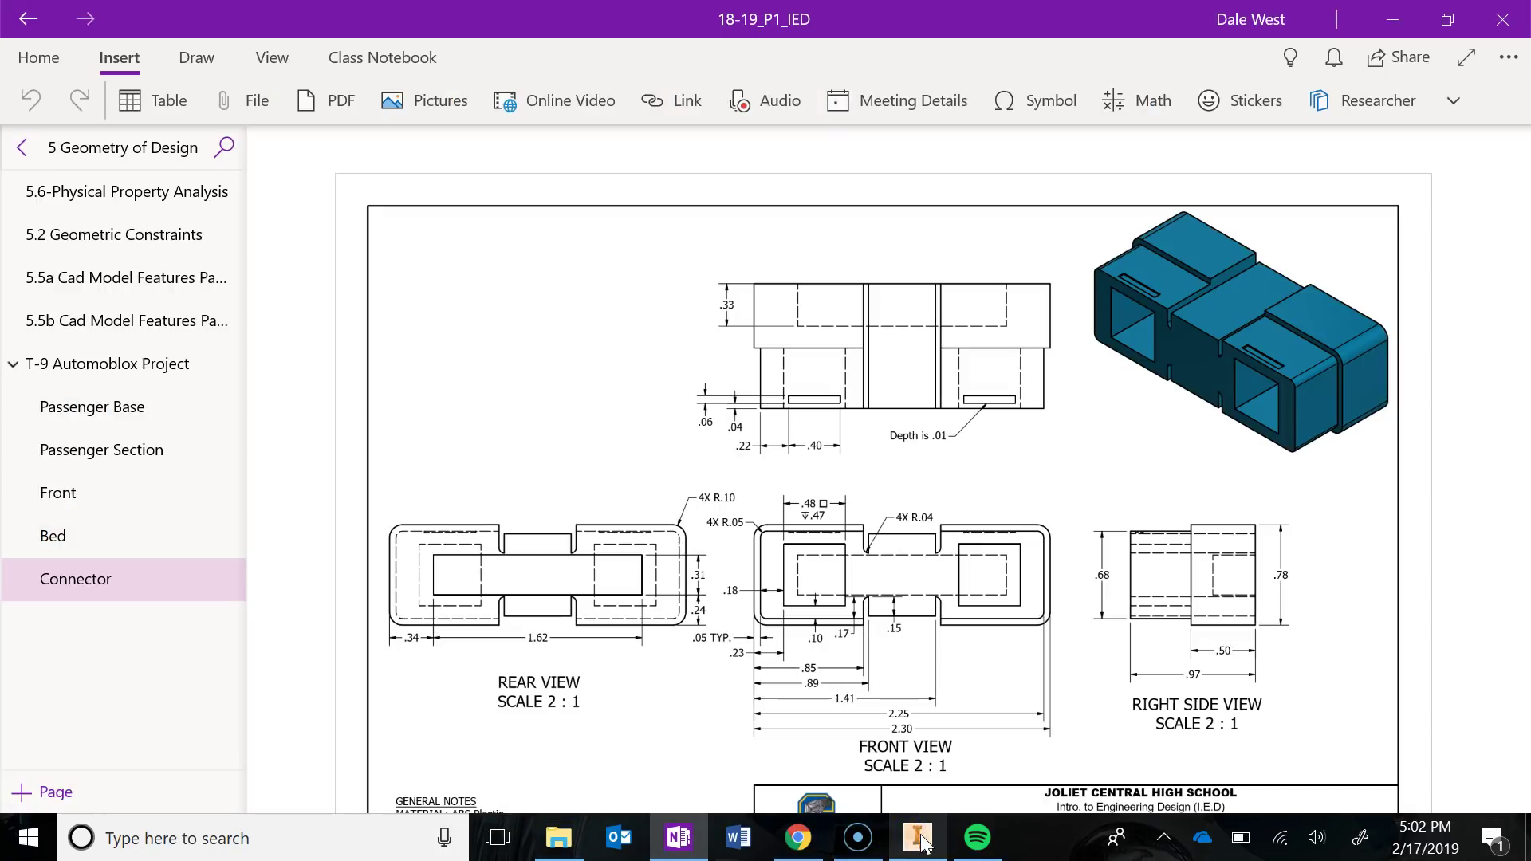
left_click(917, 837)
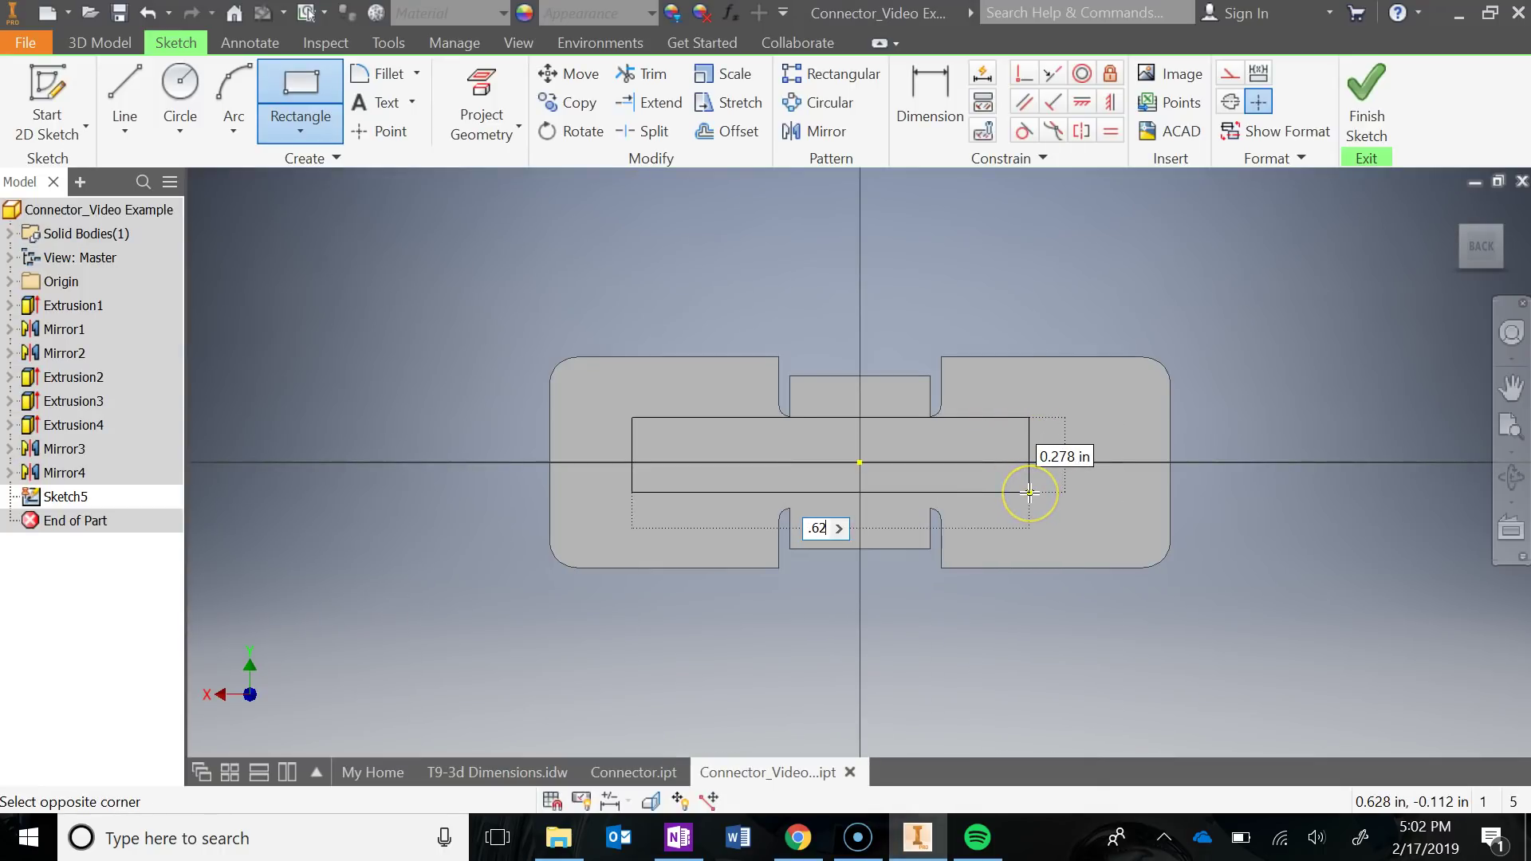
key("Tab")
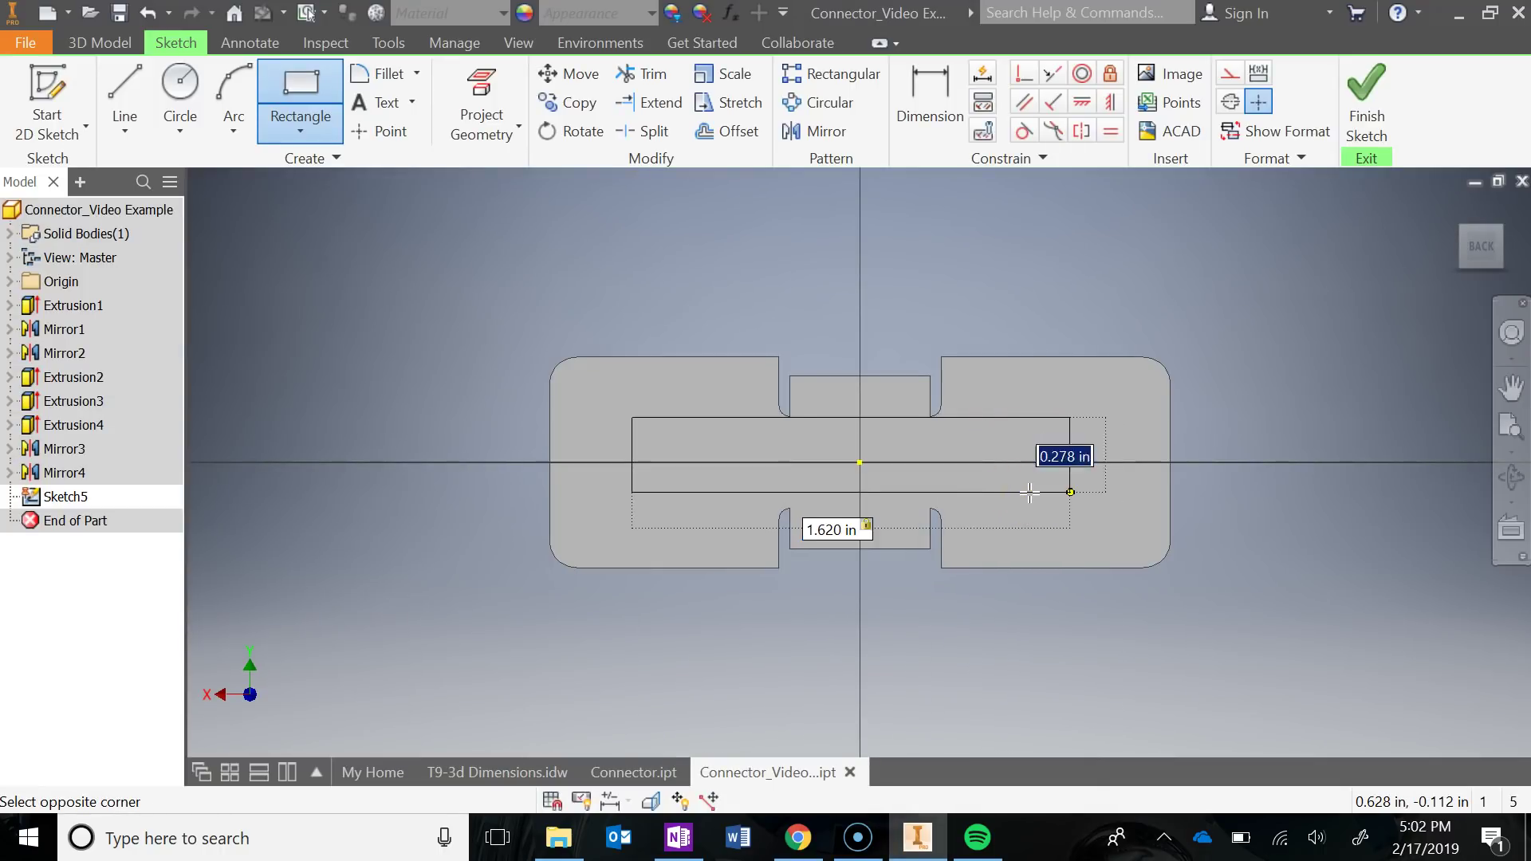
type(".31")
key("Return")
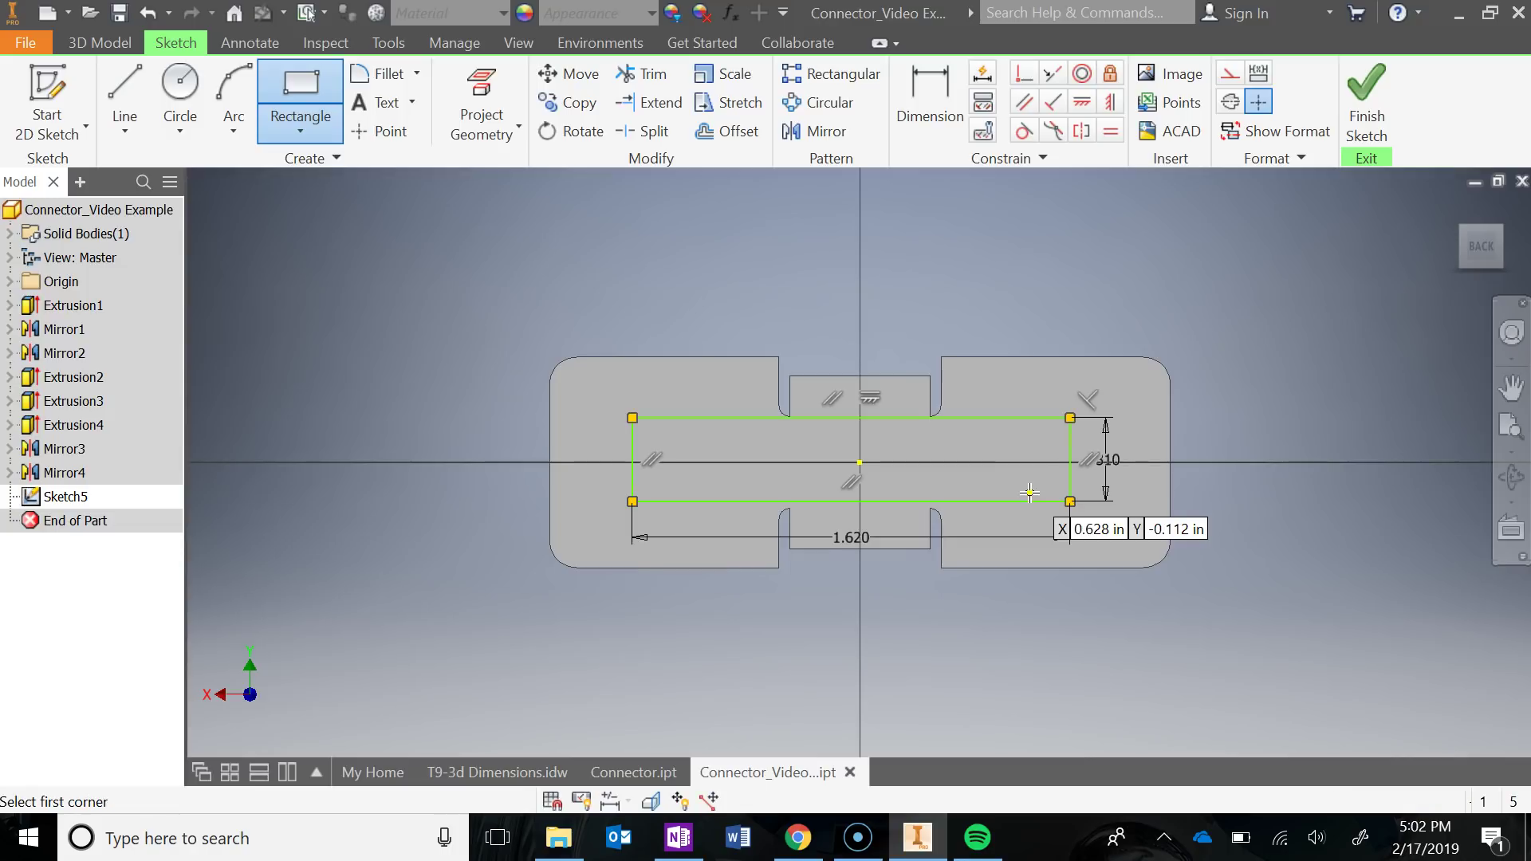
key("Escape")
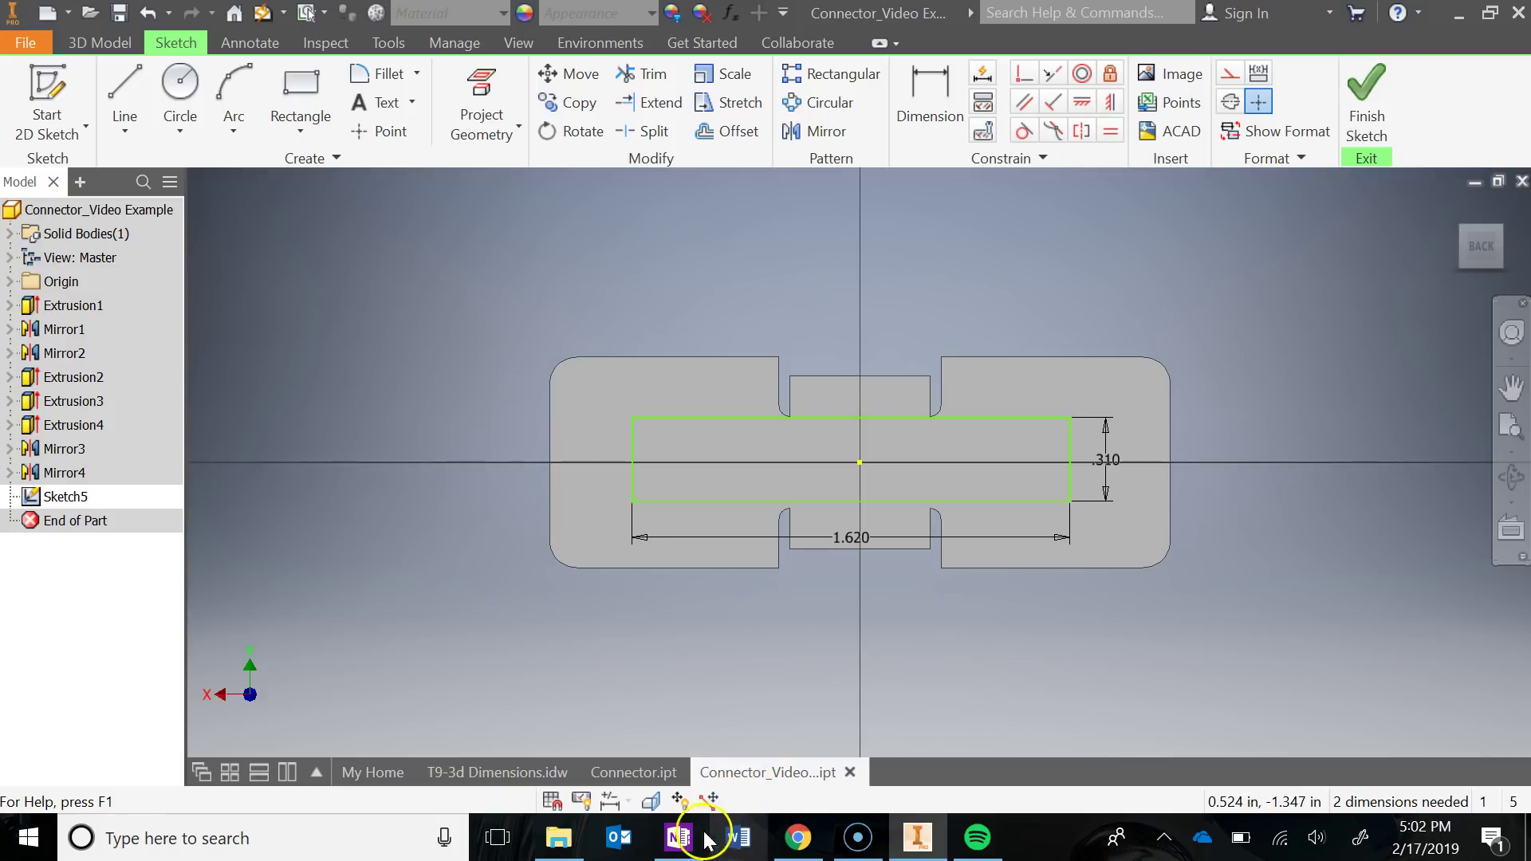
- Dimension the rectangle .340 from the left edge and .240 from the bottom edge
left_click(680, 836)
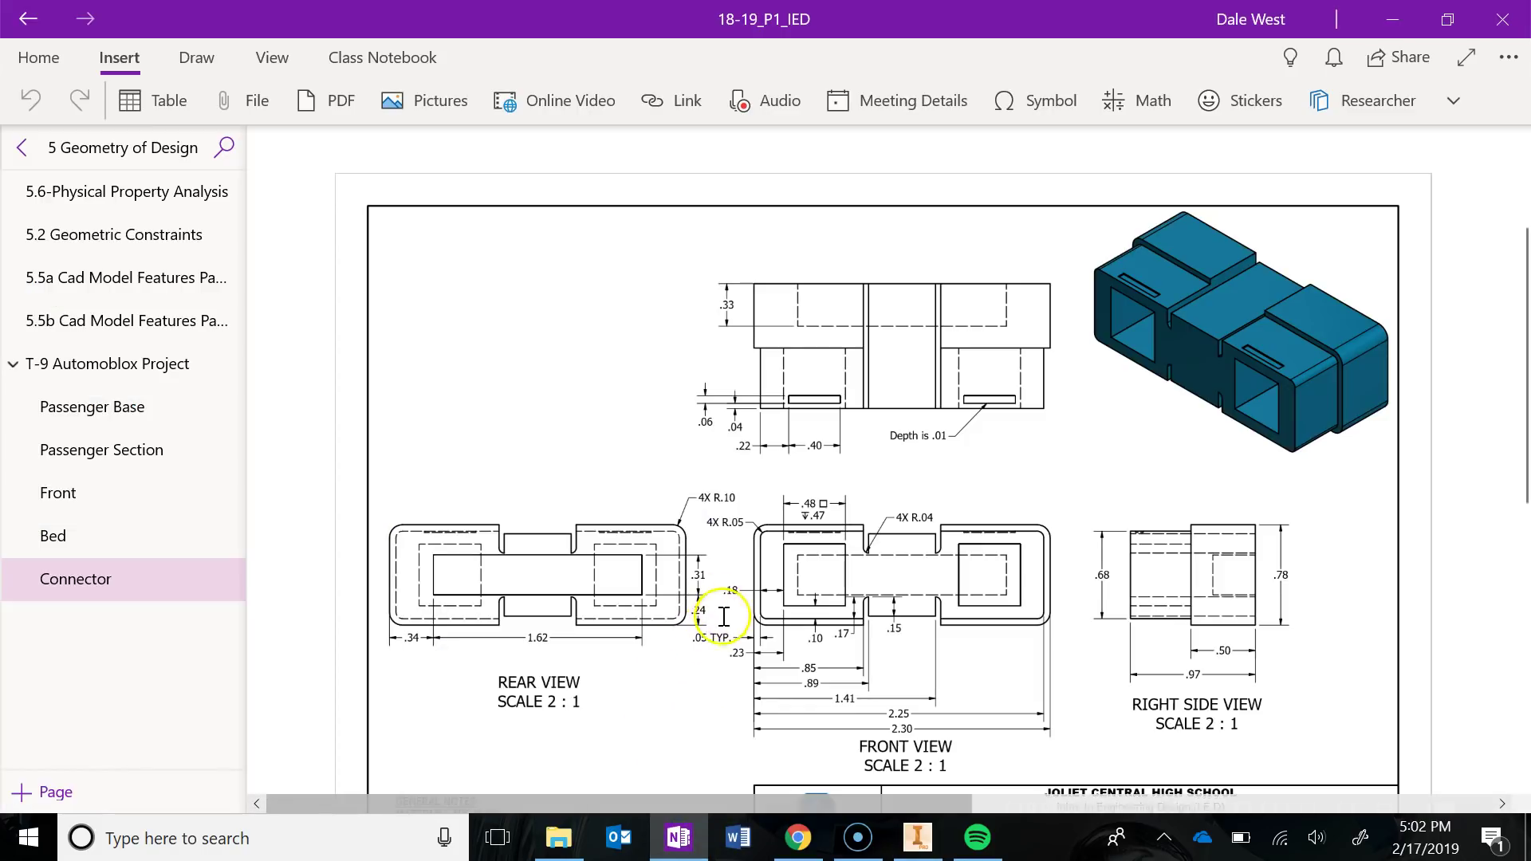
left_click(921, 838)
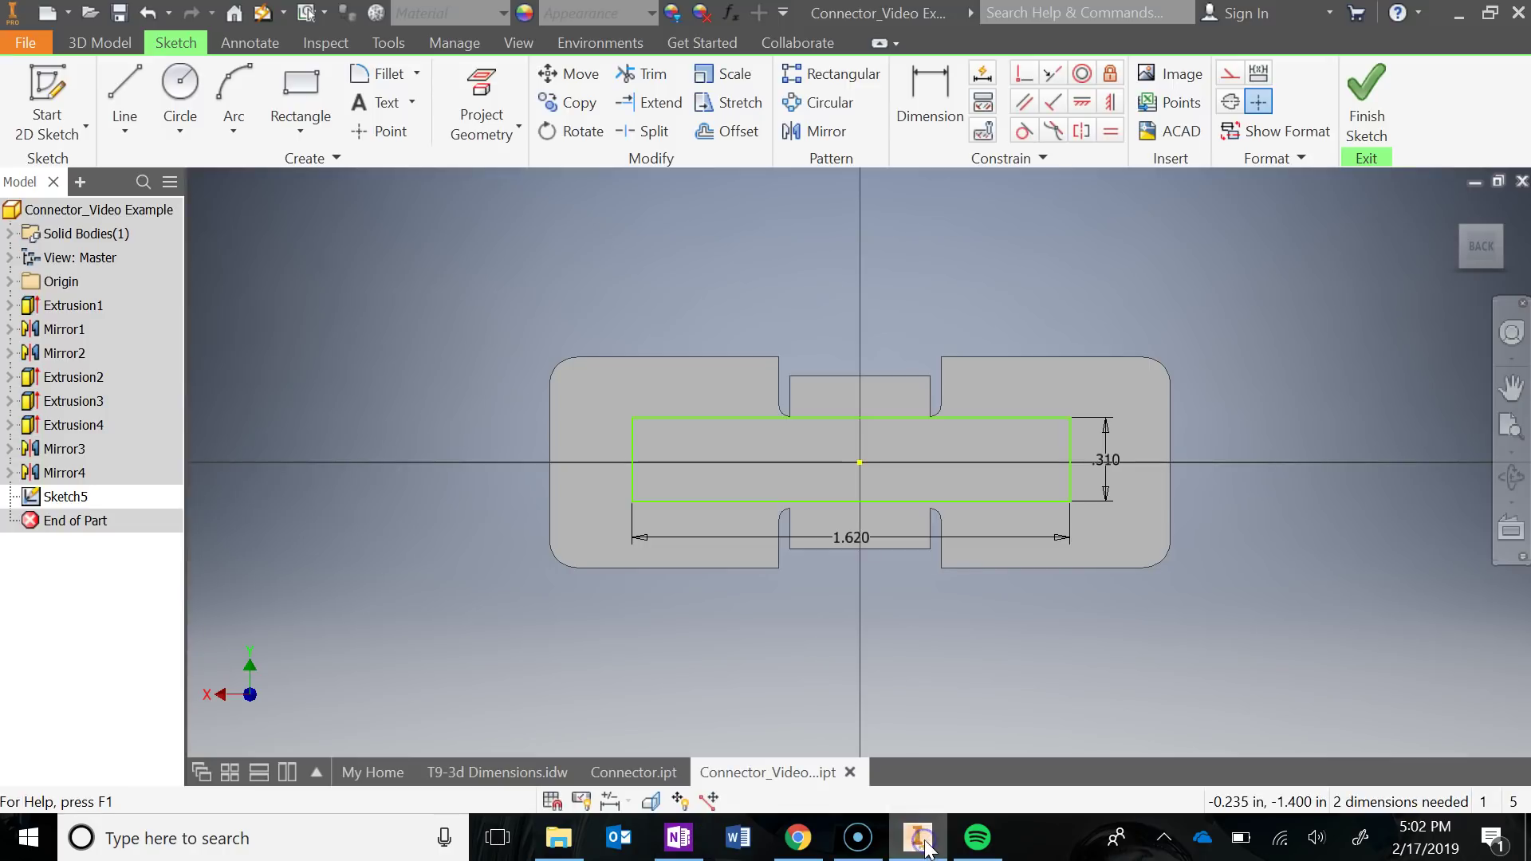
left_click(929, 100)
left_click(632, 446)
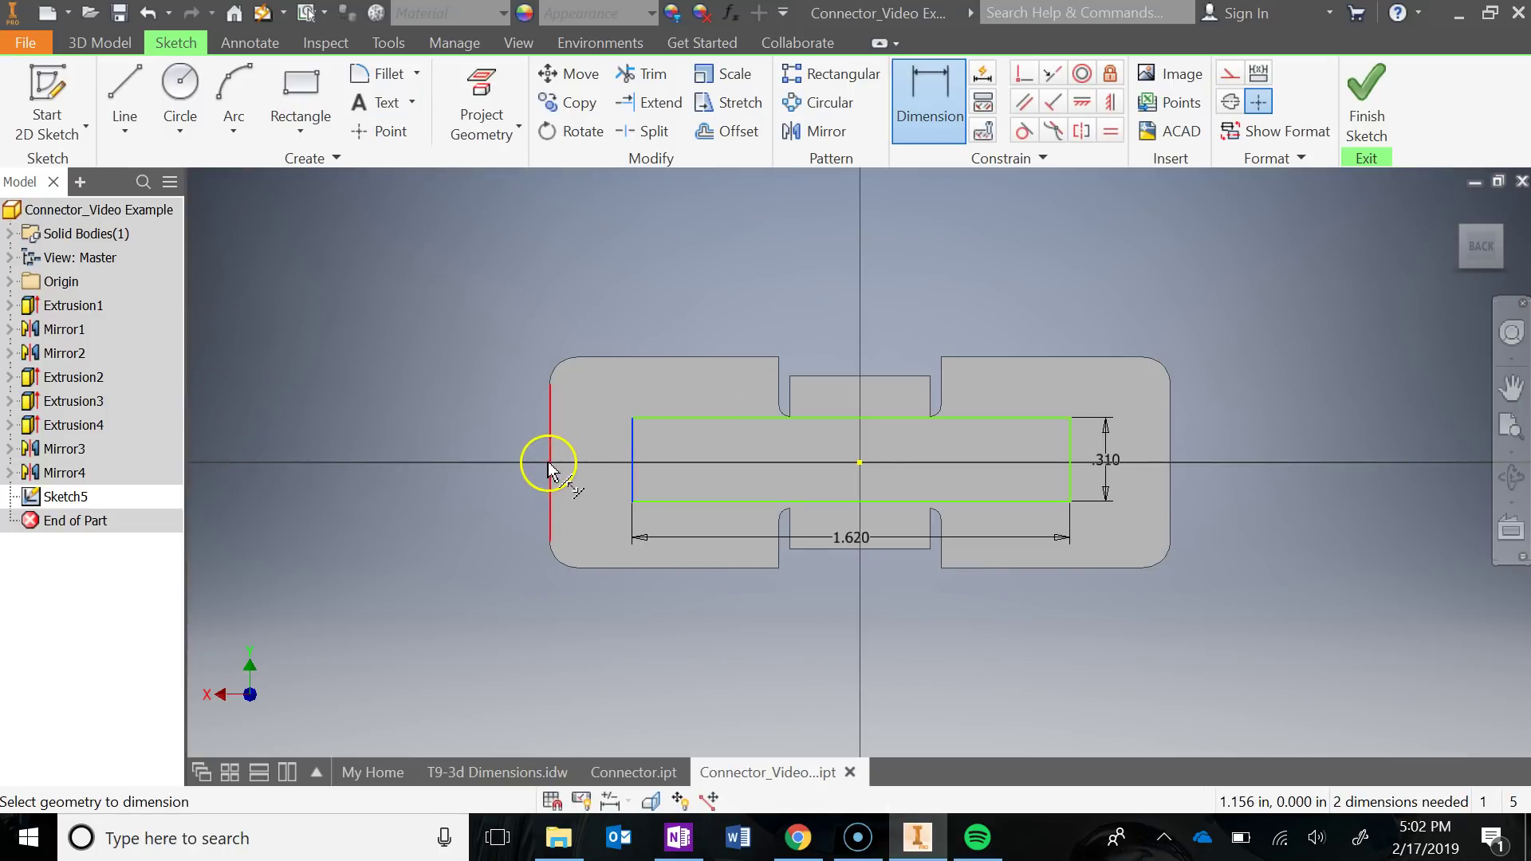
left_click(562, 469)
left_click(598, 323)
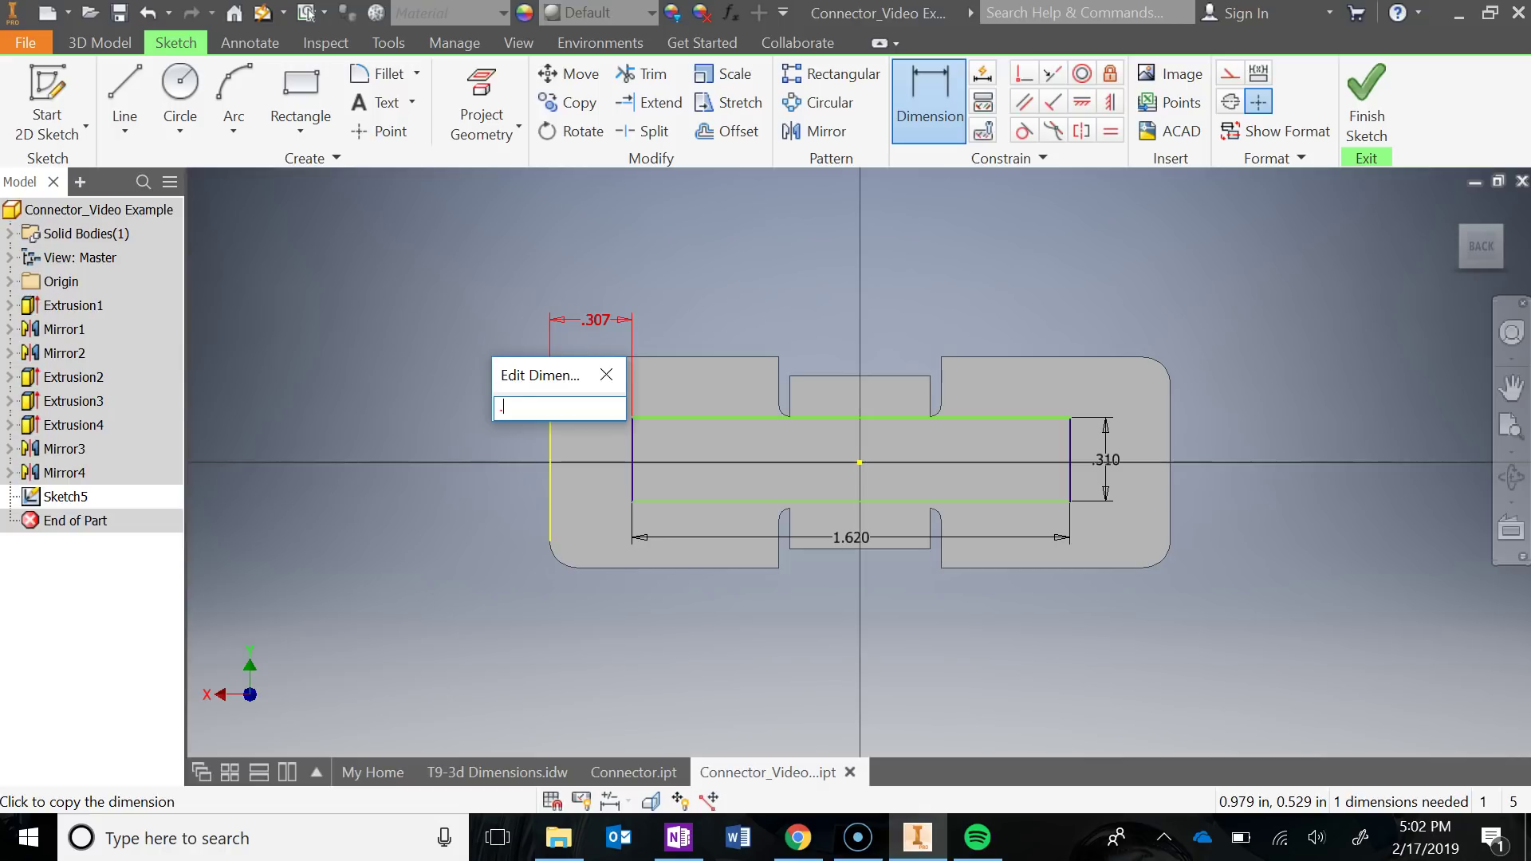
key("Return")
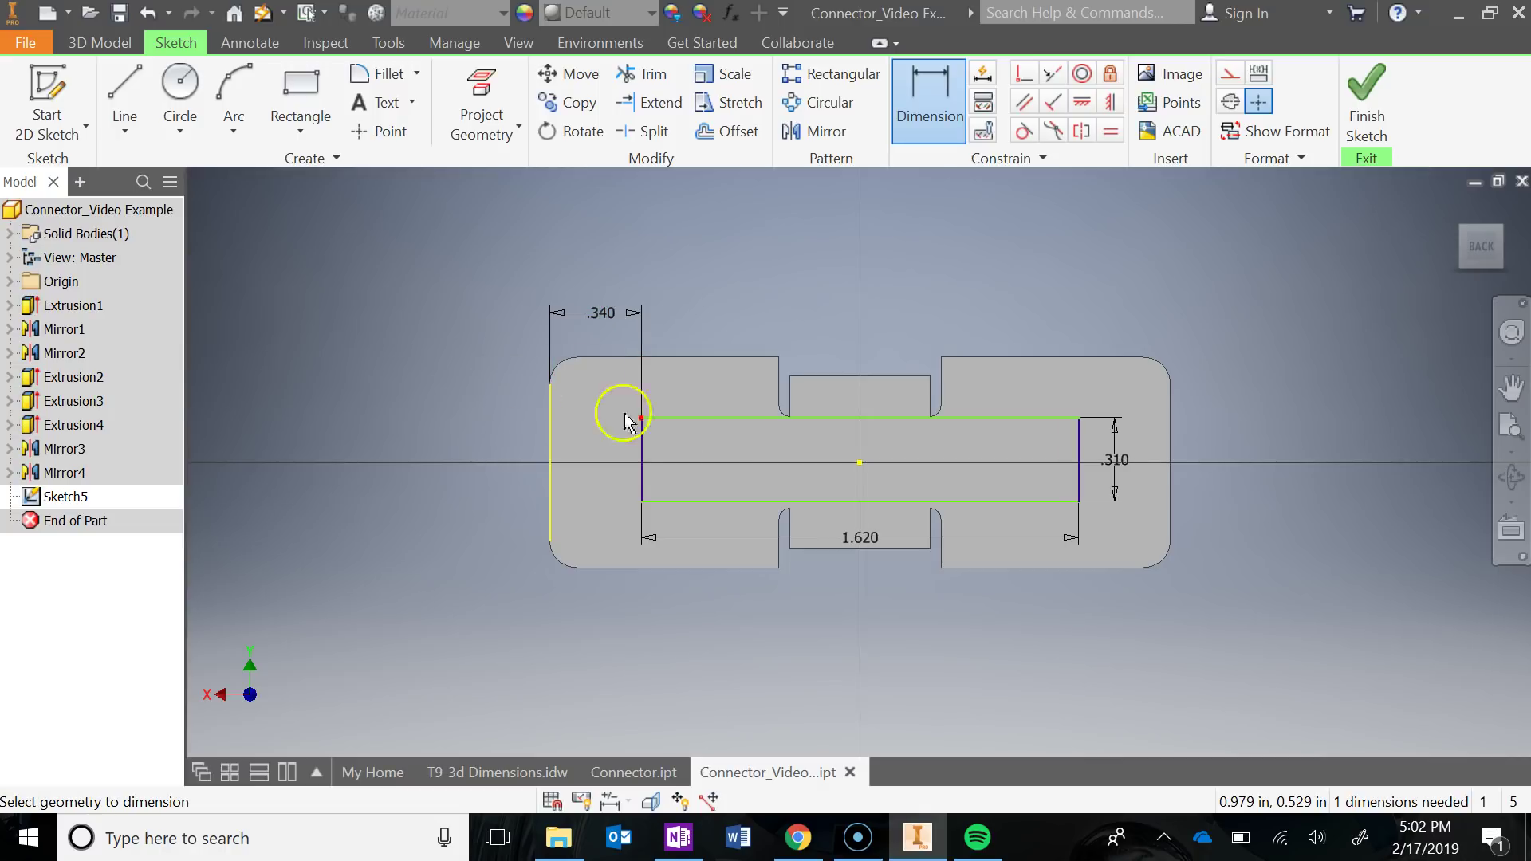
left_click(716, 501)
left_click(709, 568)
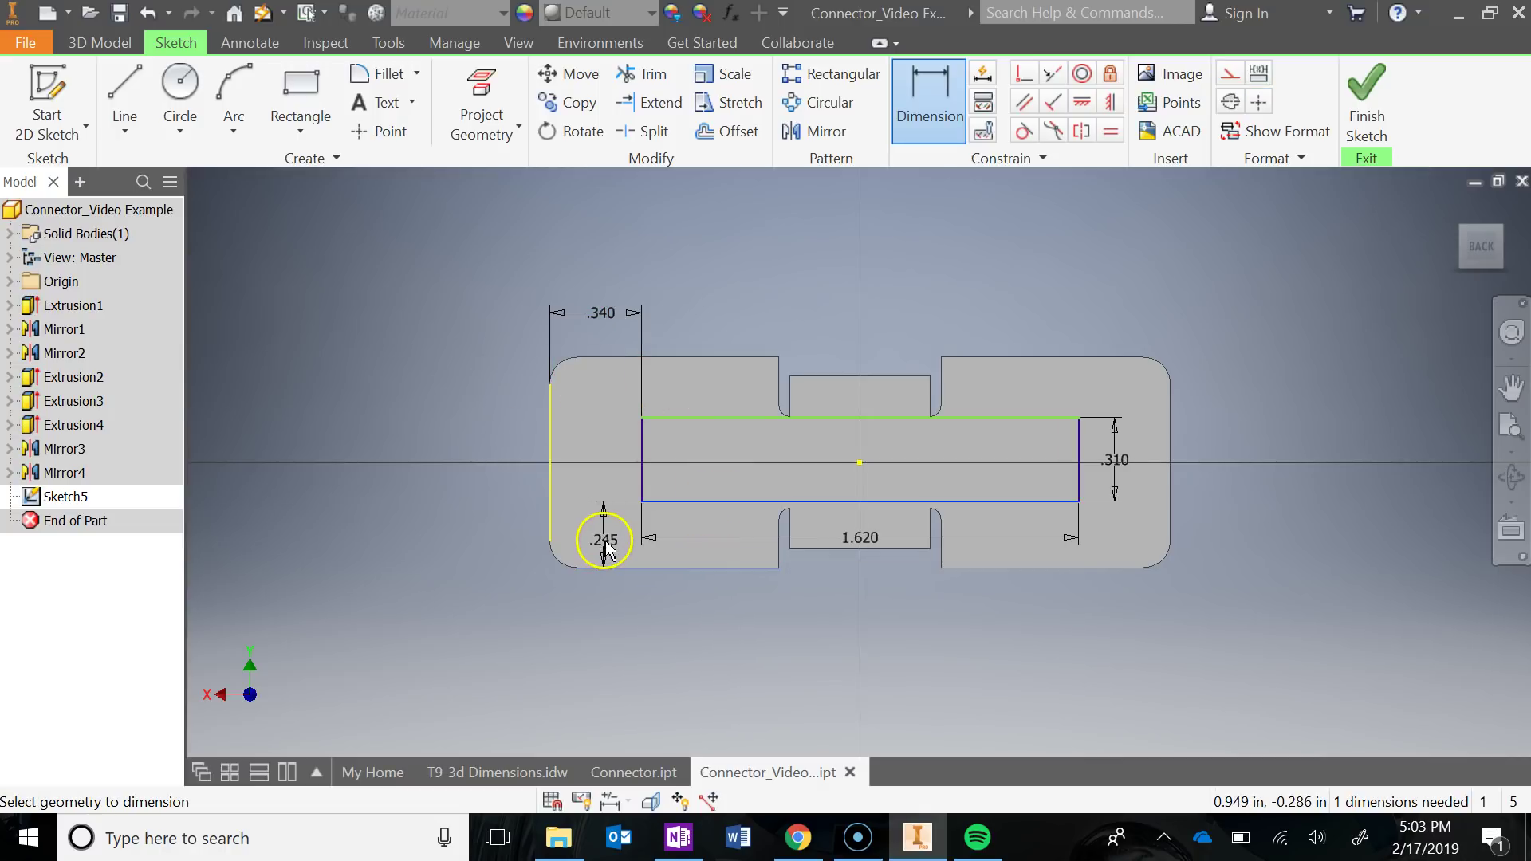
left_click(600, 538)
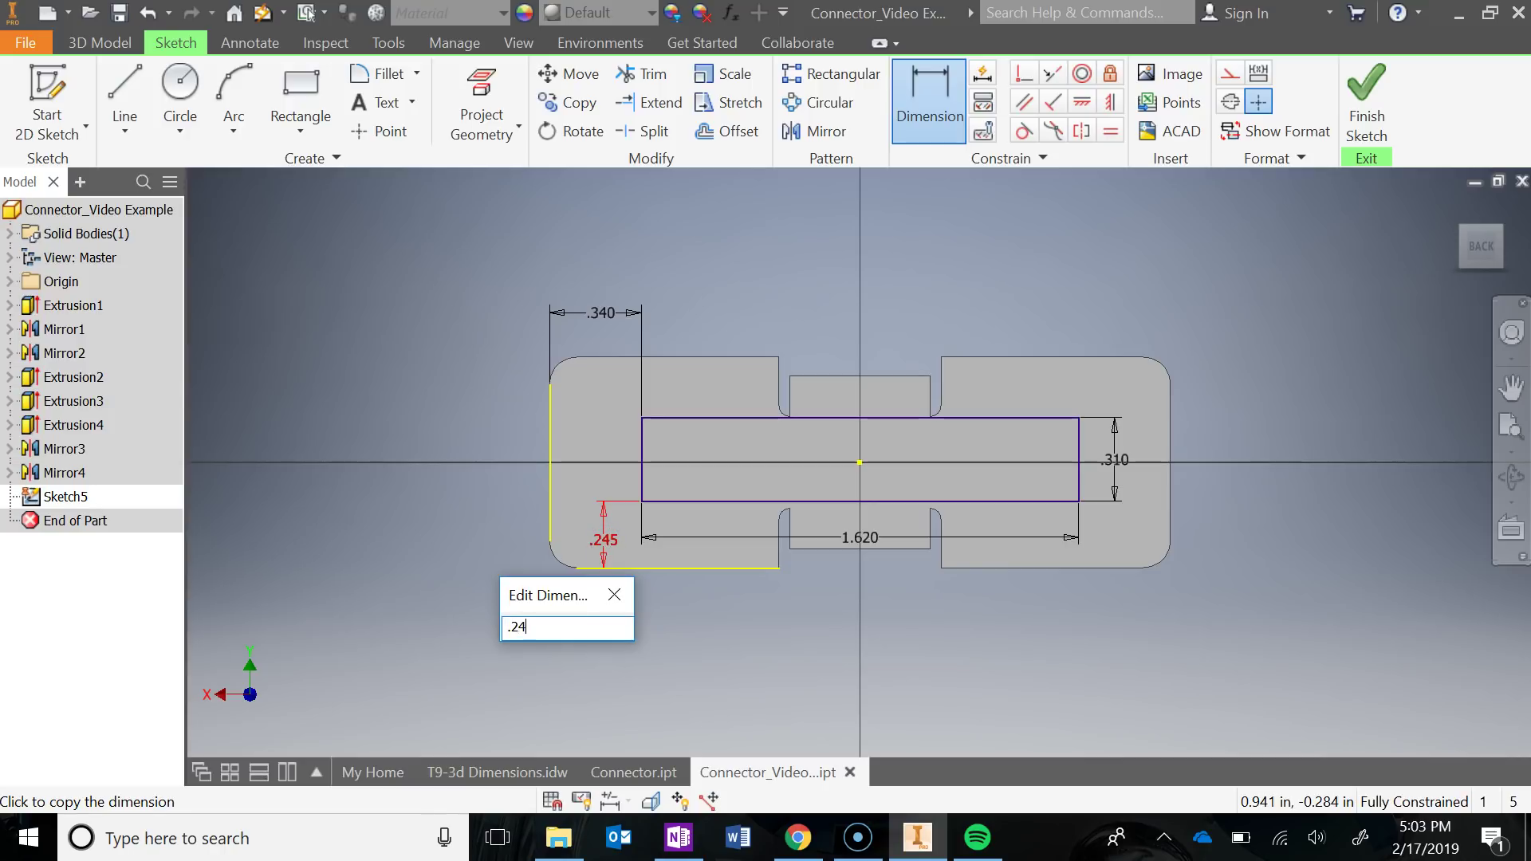
key("Return")
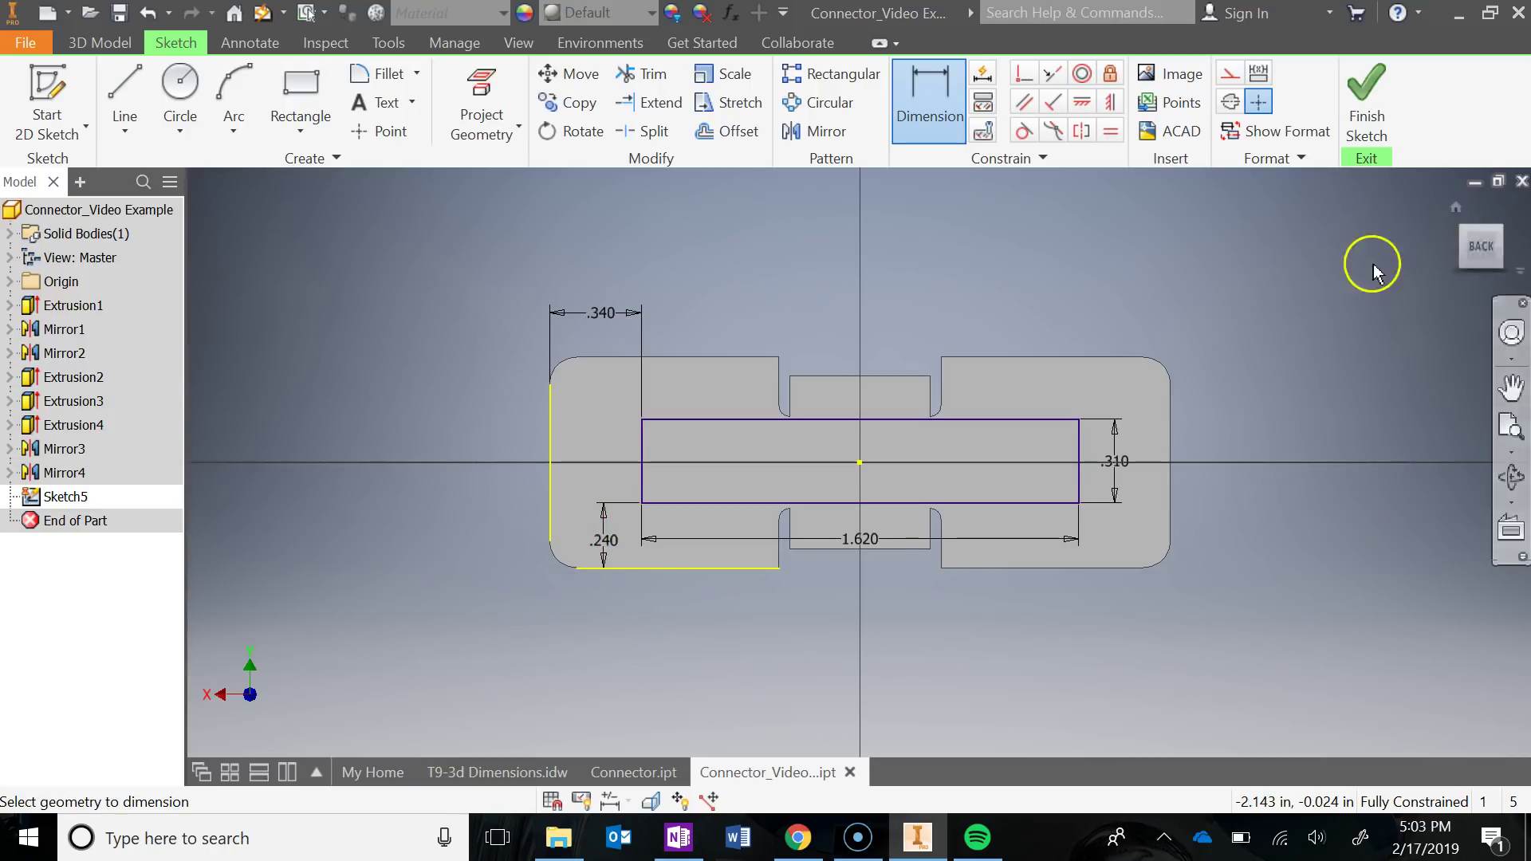
- Finish Sketch5 and recheck the OneNote reference drawing
left_click(1365, 111)
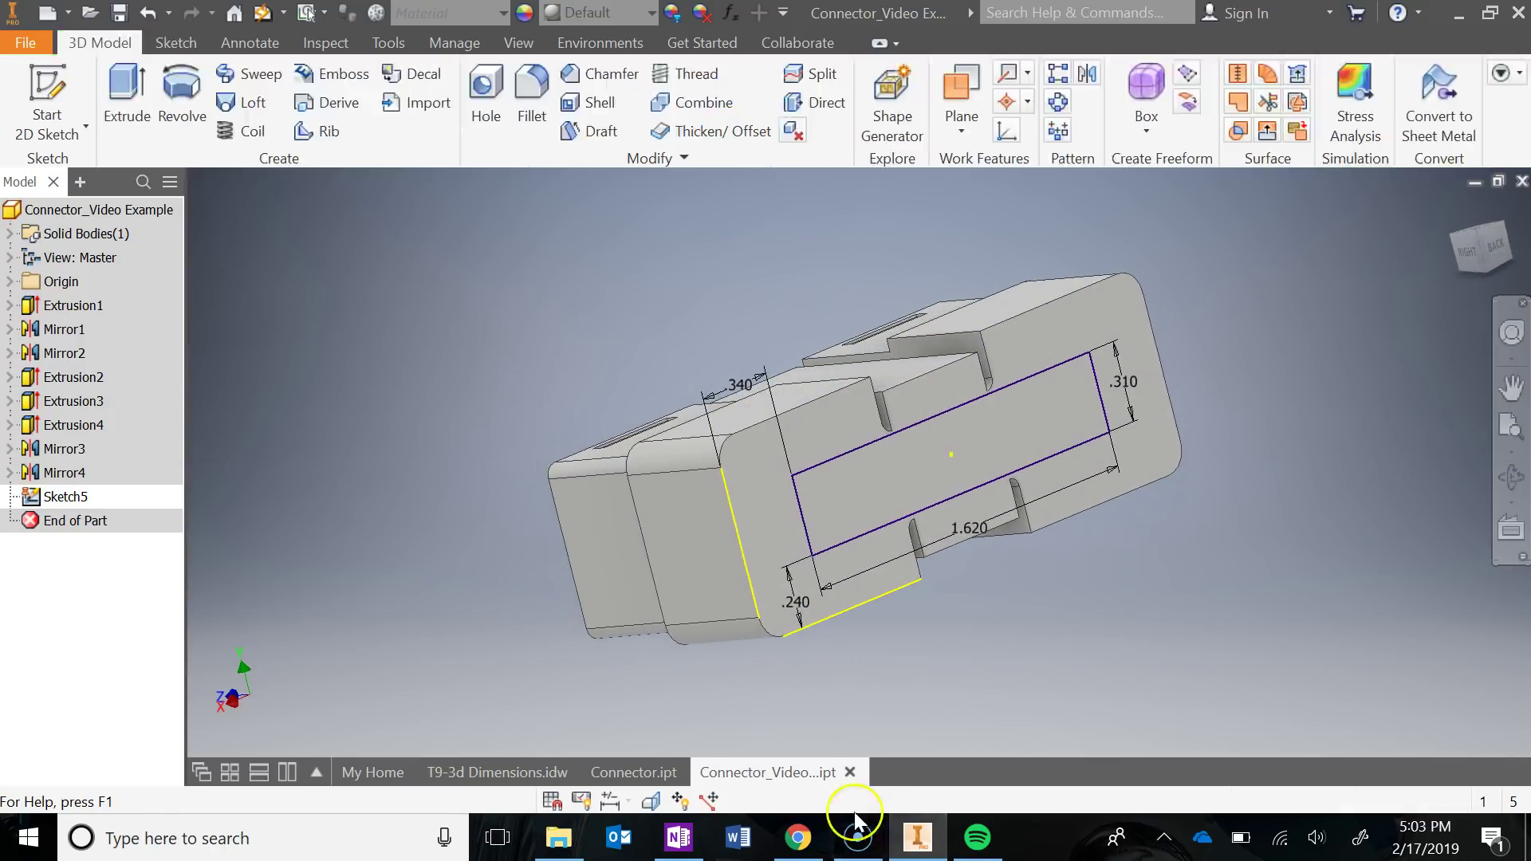
left_click(679, 845)
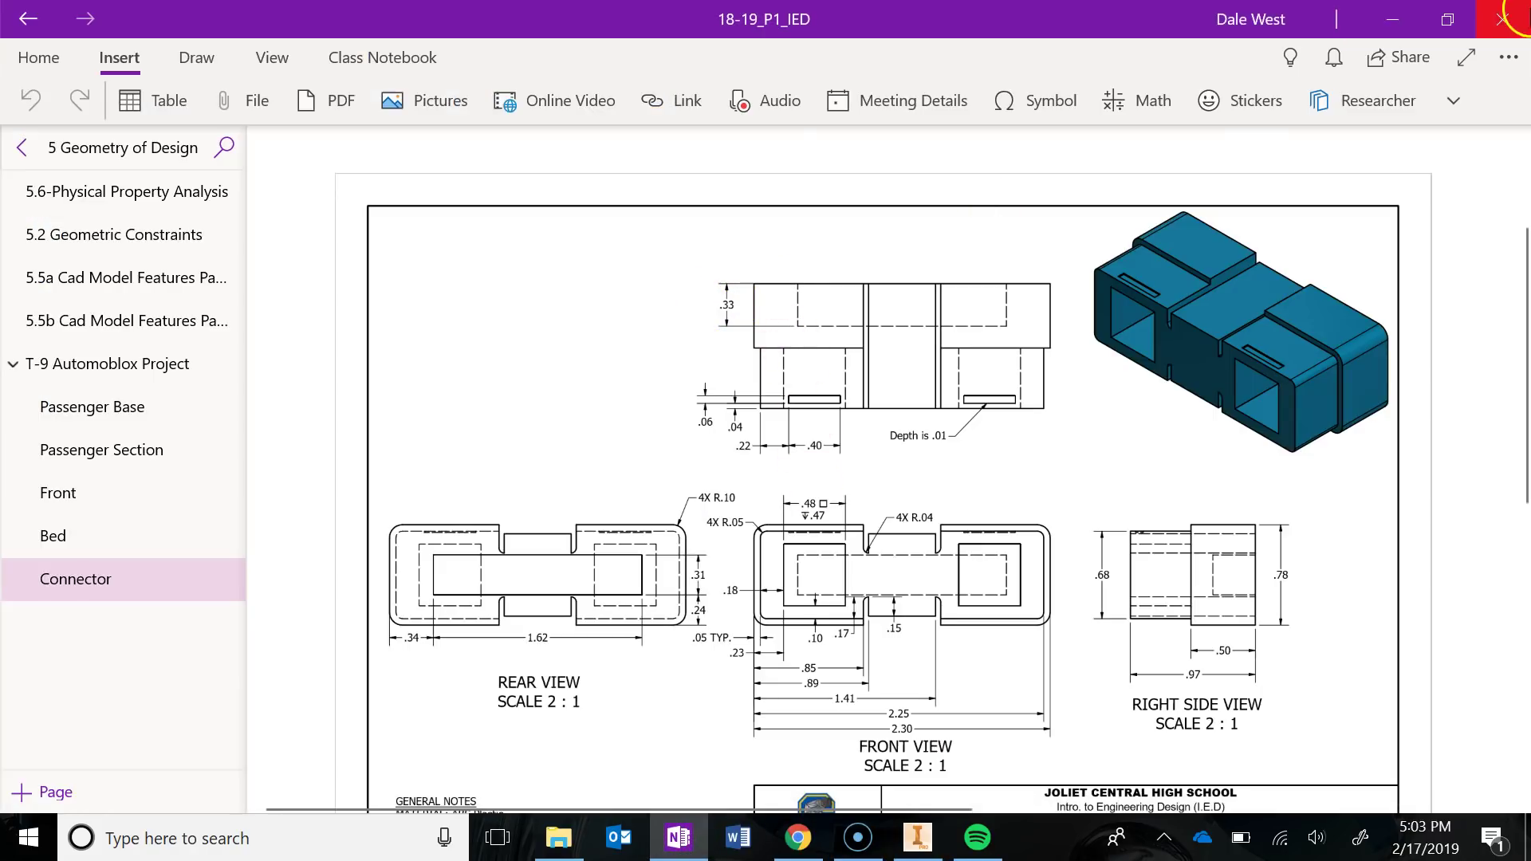
left_click(1392, 20)
- Extrude the rectangle as a .33 deep cut into the part's back, then view home
left_click(126, 89)
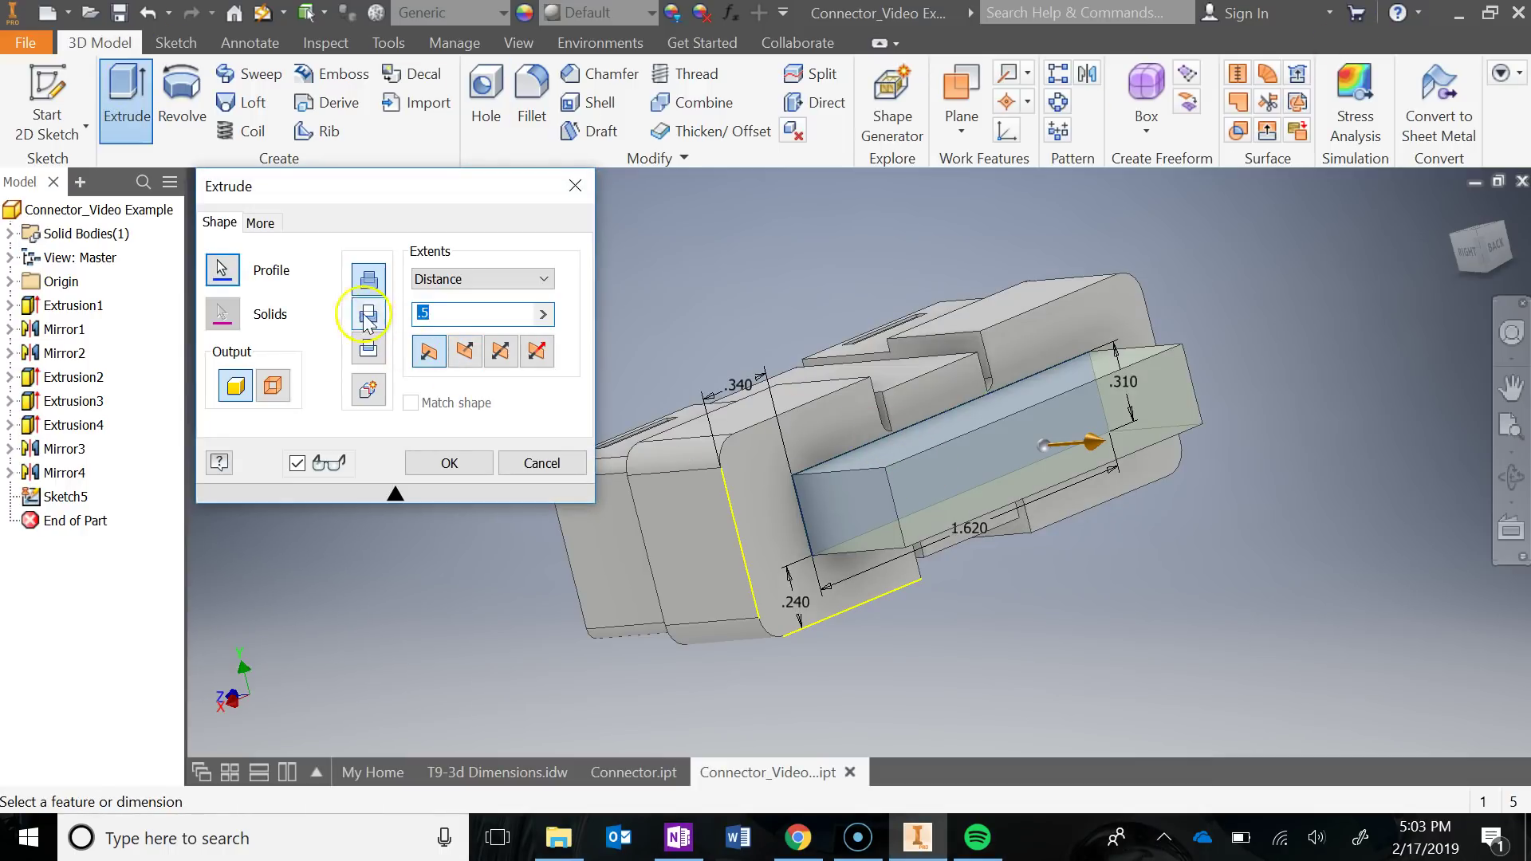
left_click(367, 315)
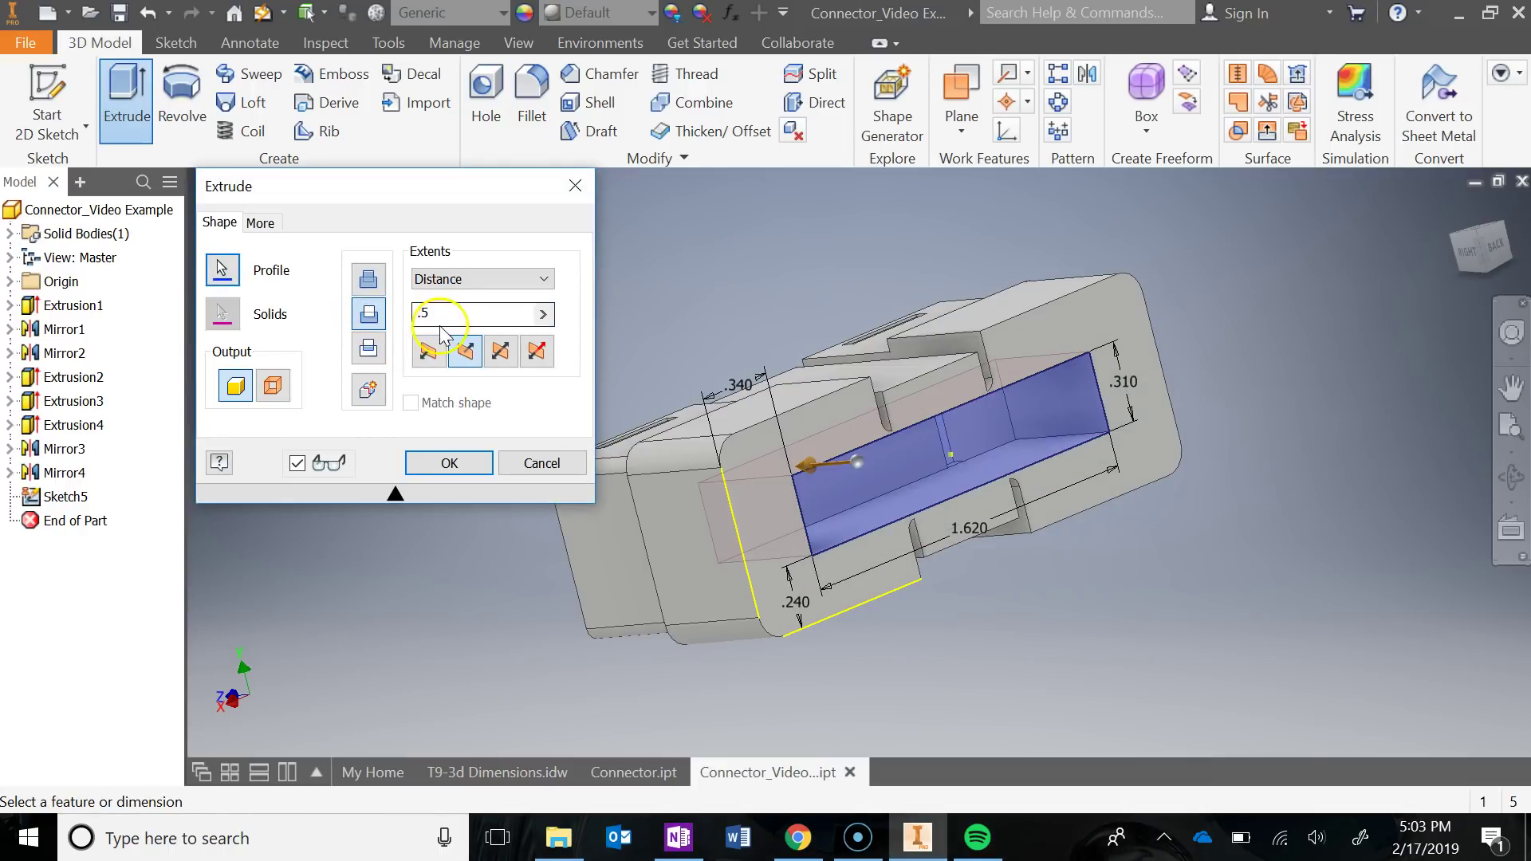
type(".33")
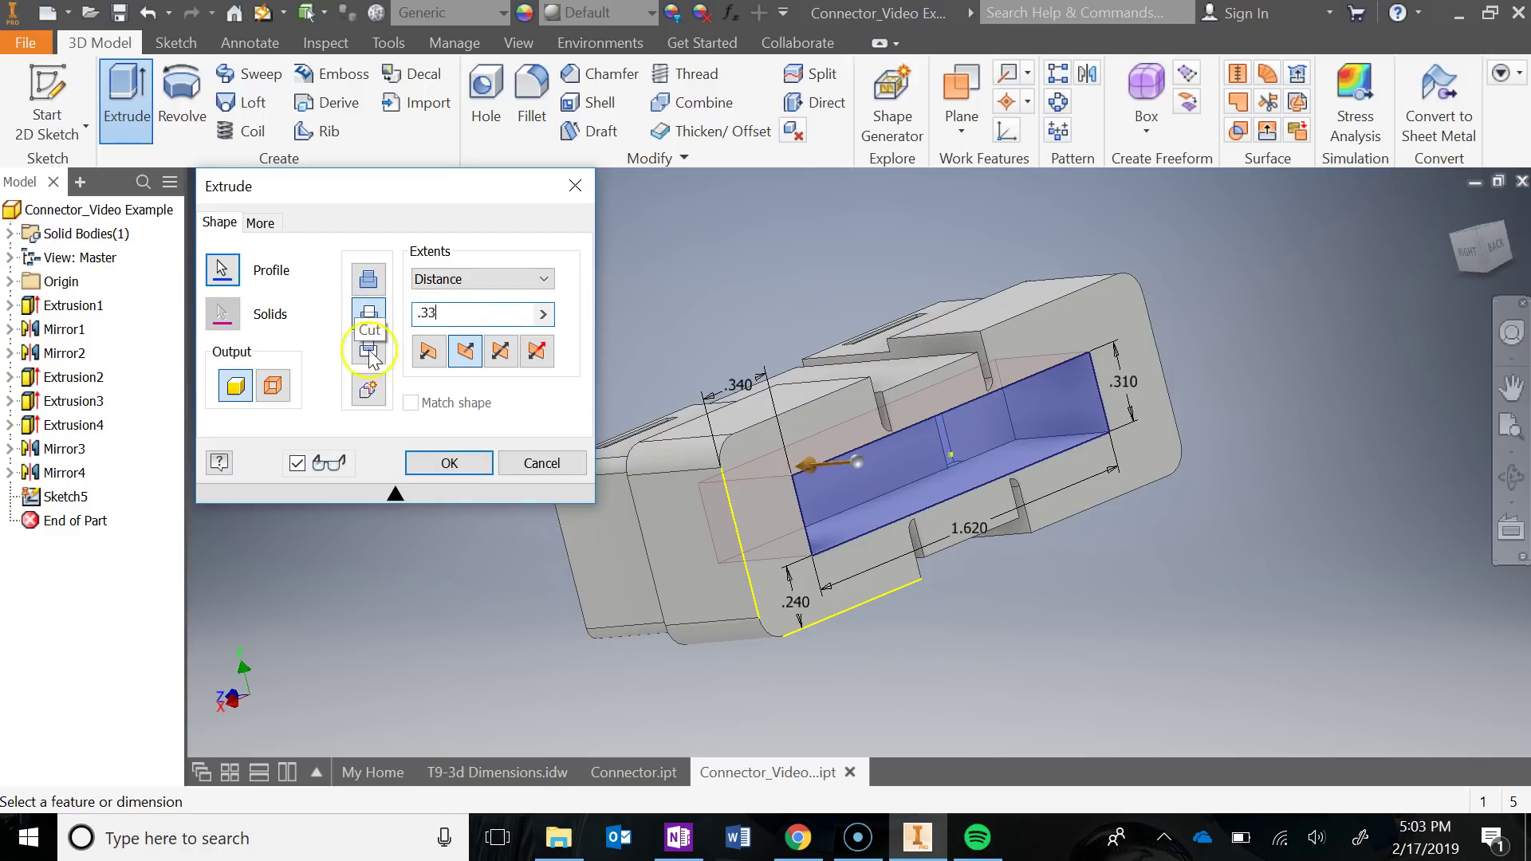
left_click(451, 462)
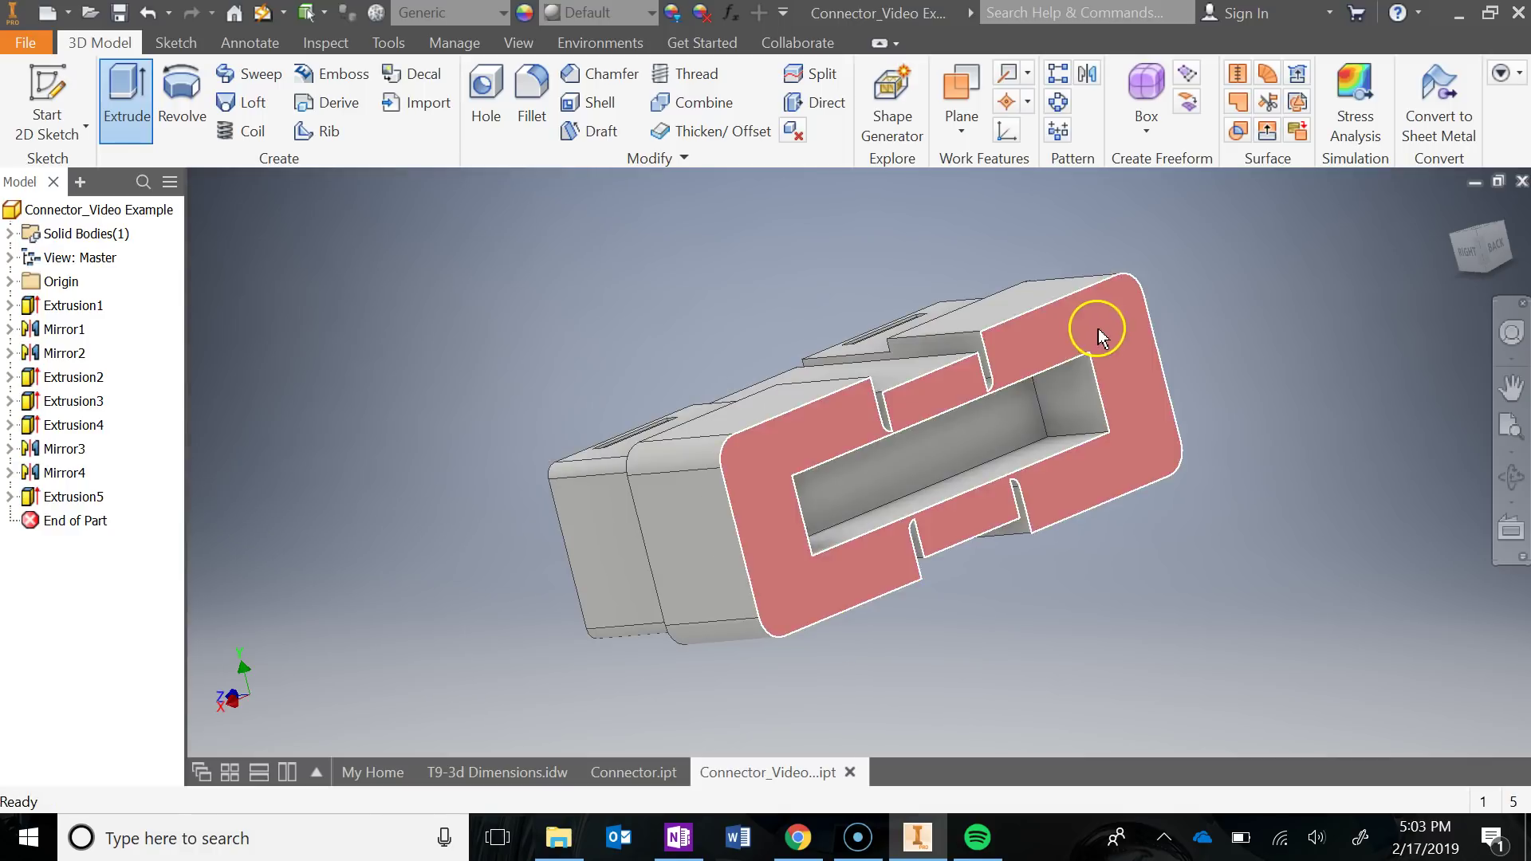
left_click(1456, 209)
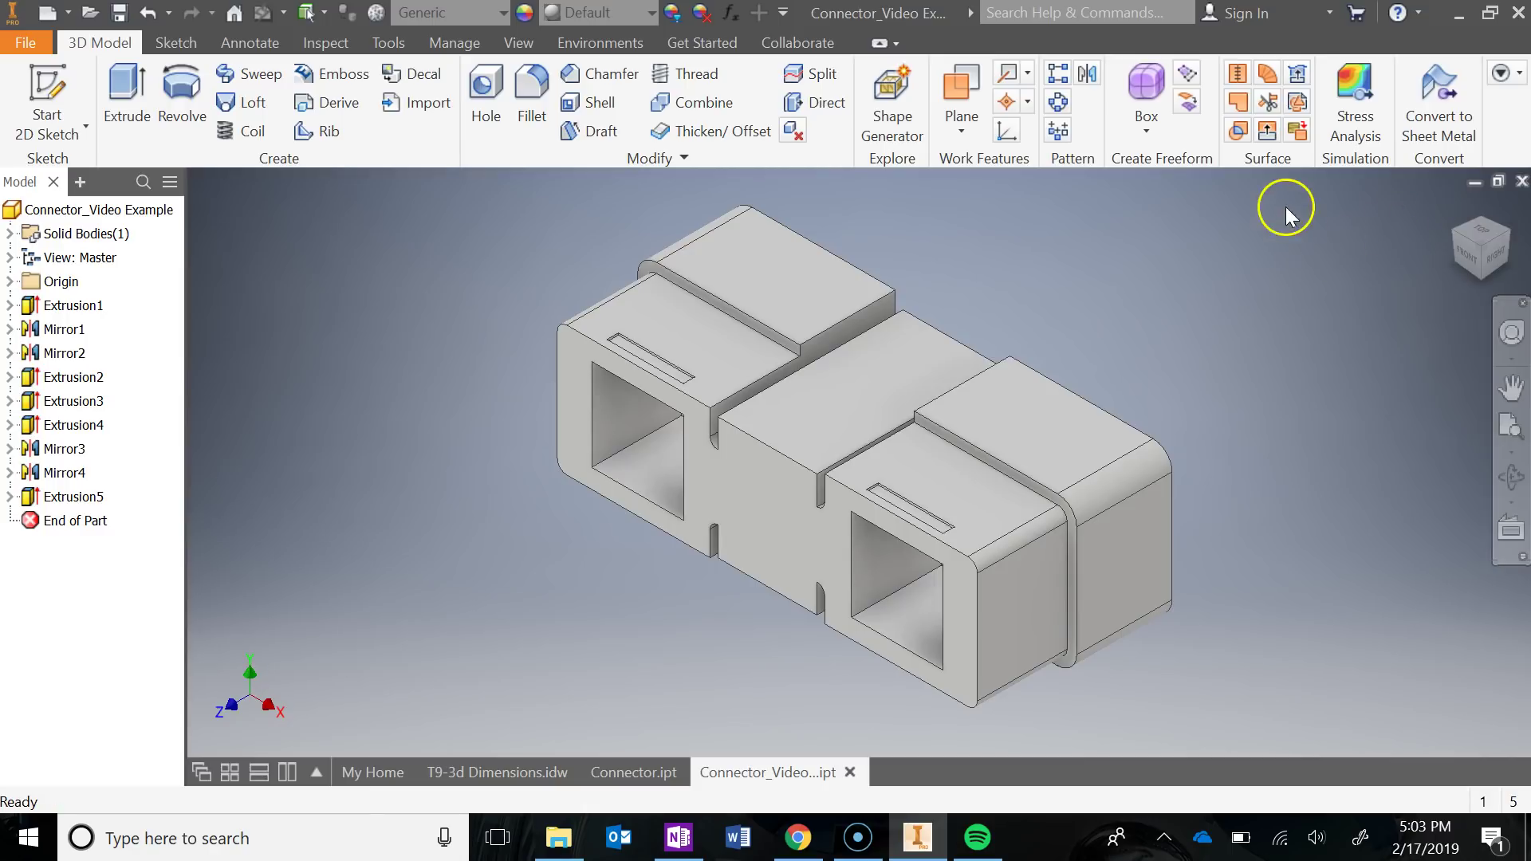
- Assign ABS Plastic material and the Sky Blue Dark appearance to the connector
left_click(466, 19)
left_click(395, 41)
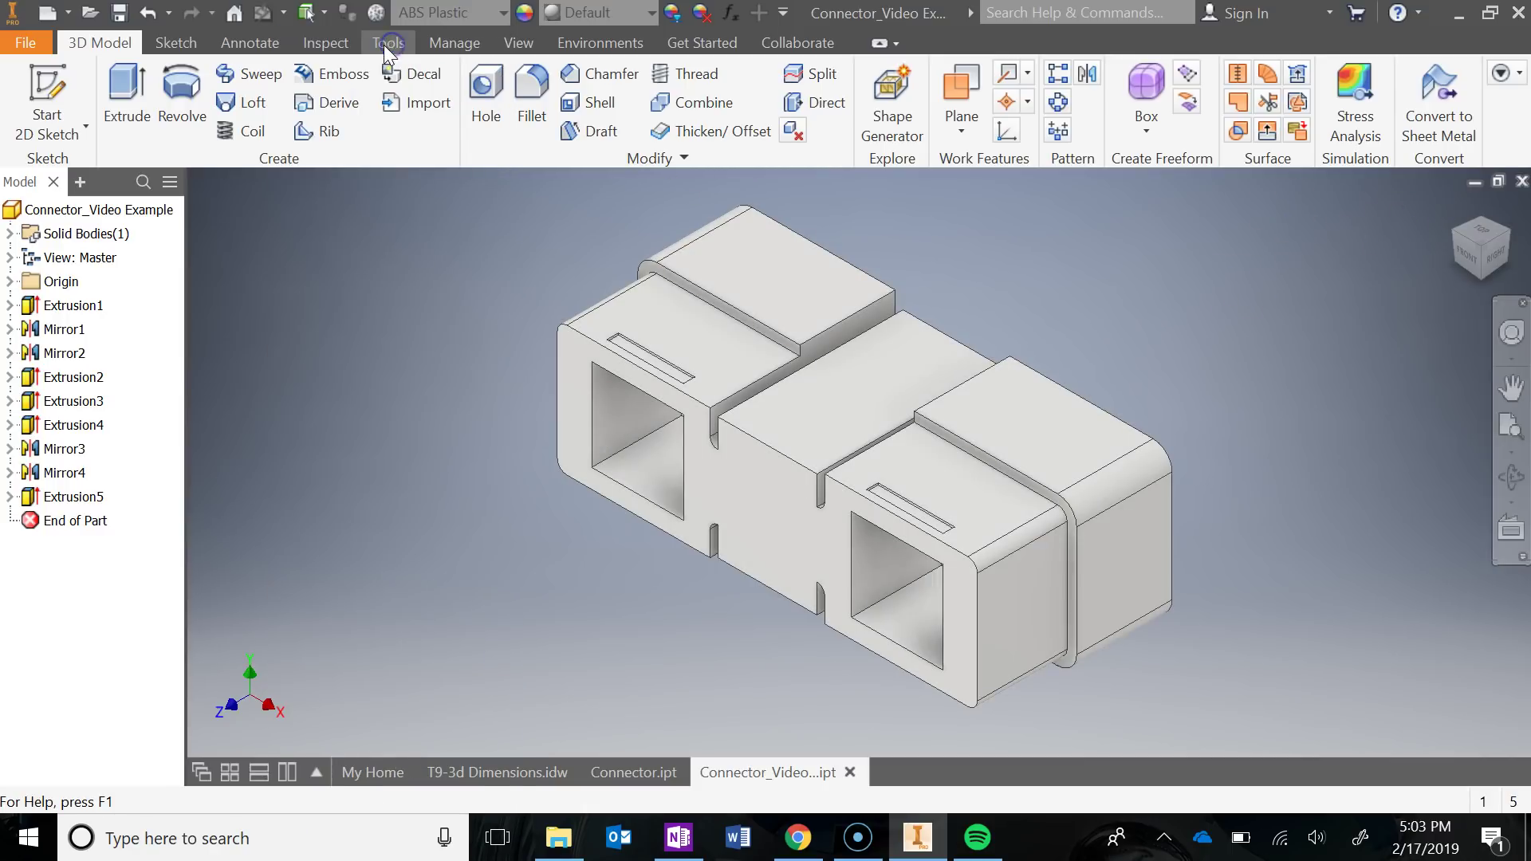
left_click(649, 17)
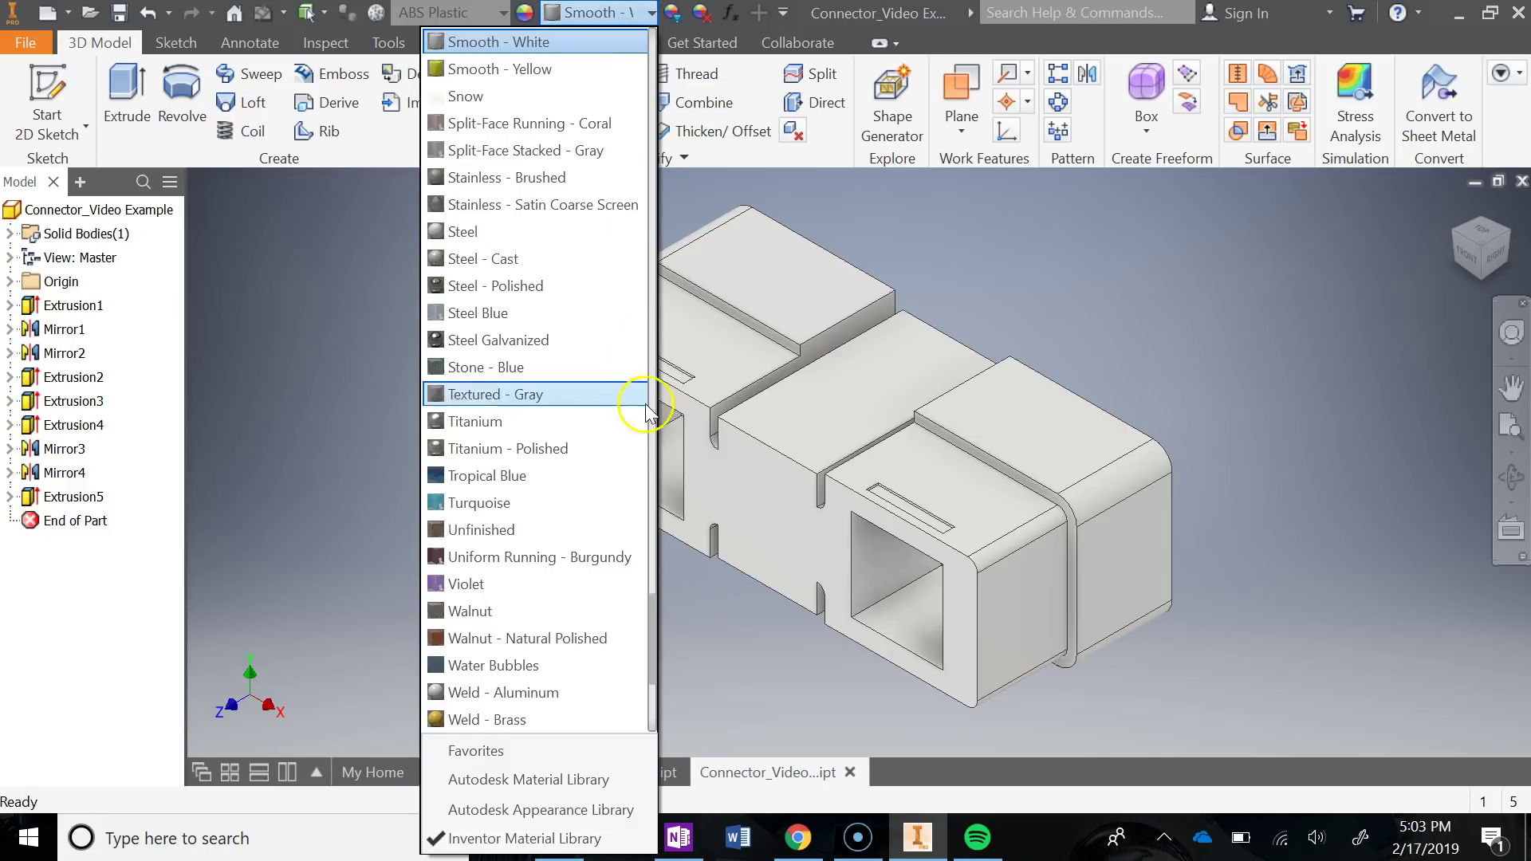
left_click_drag(649, 604, 653, 532)
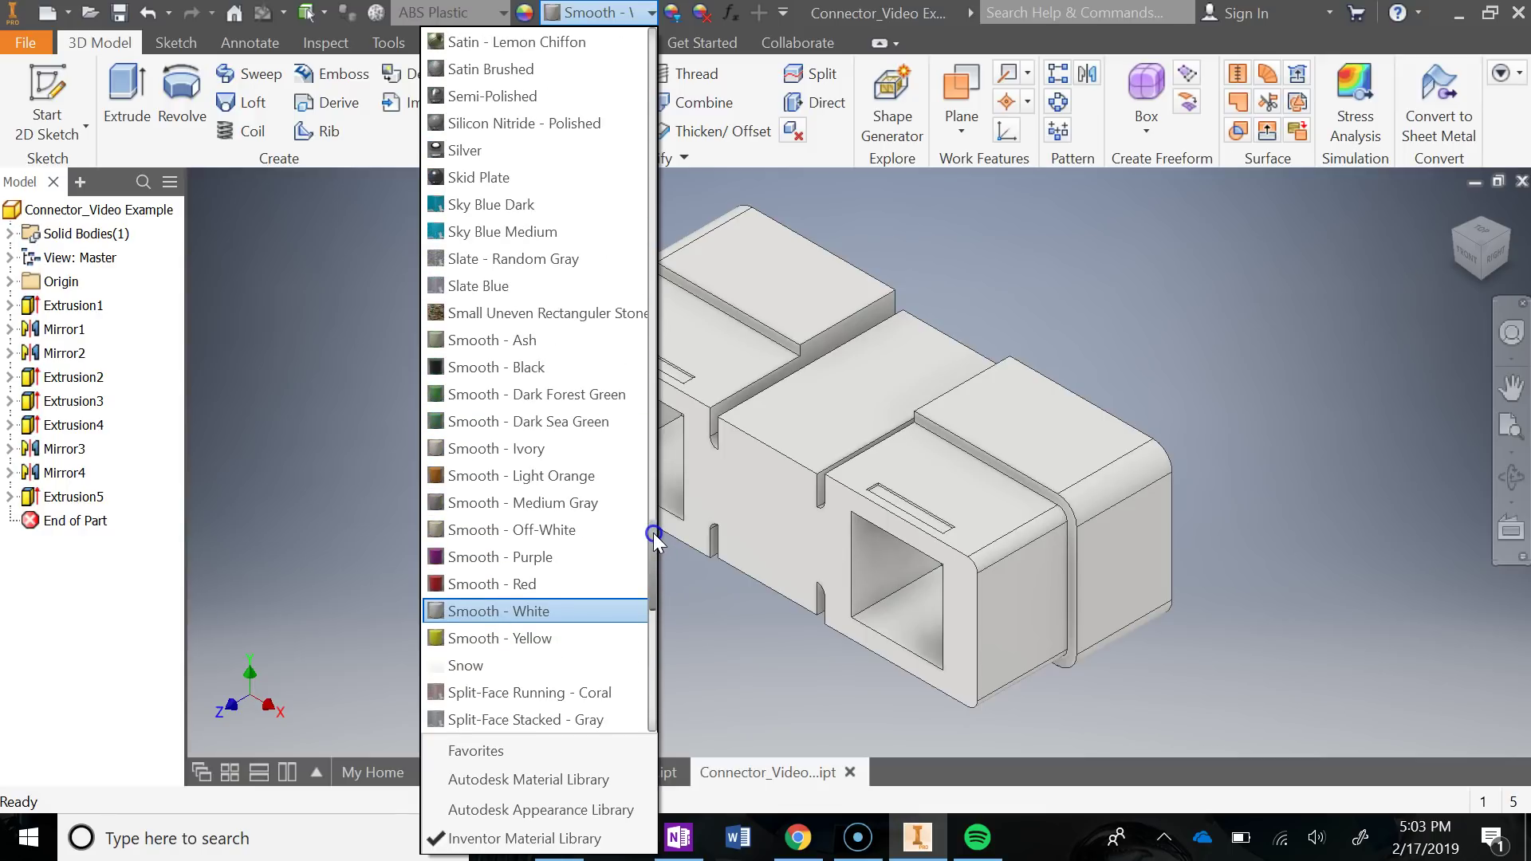
left_click(493, 209)
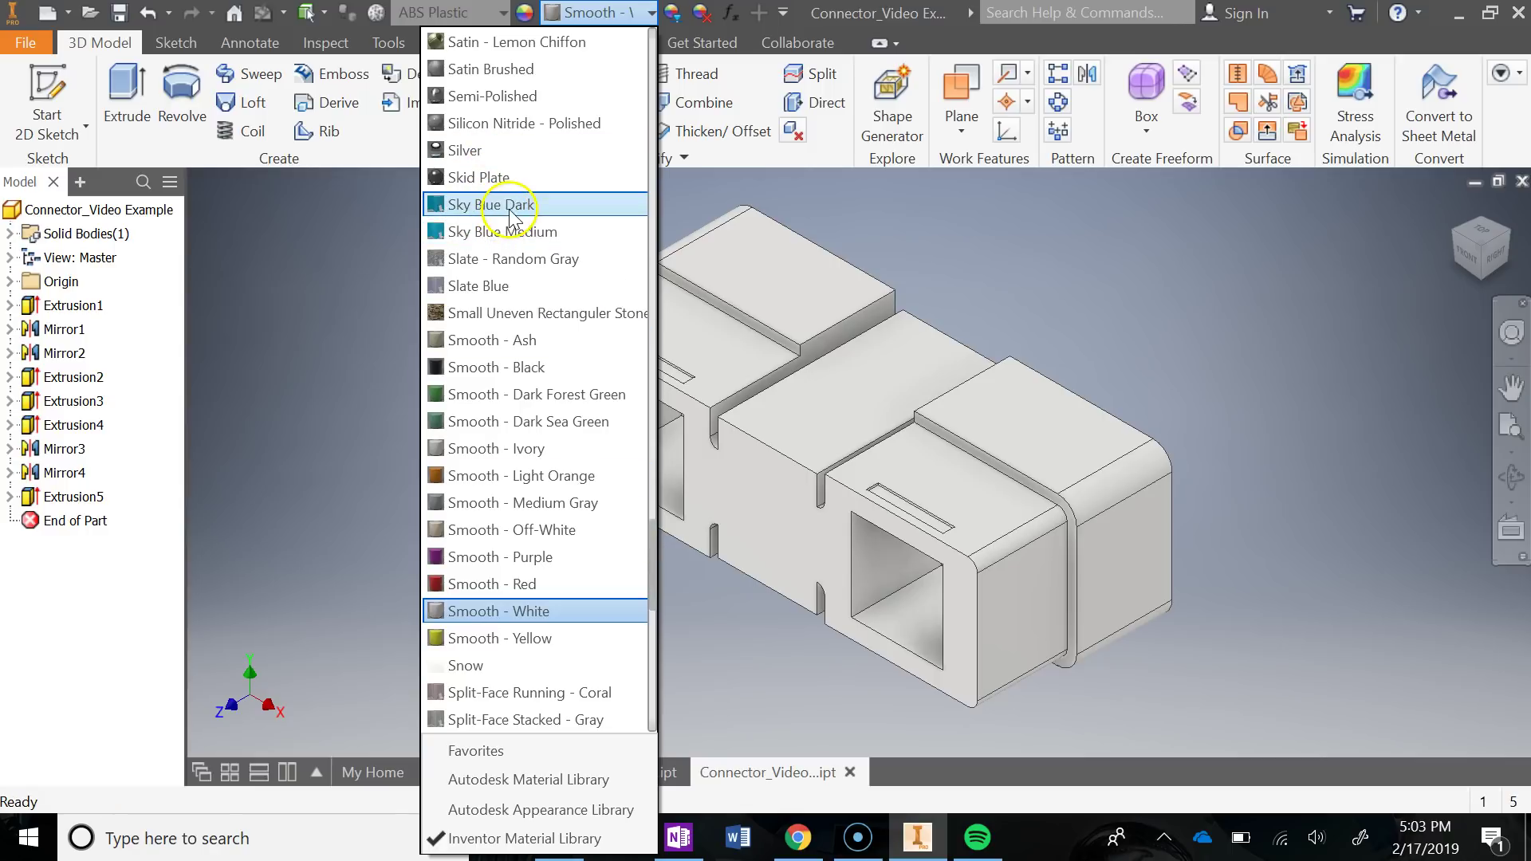
left_click(502, 206)
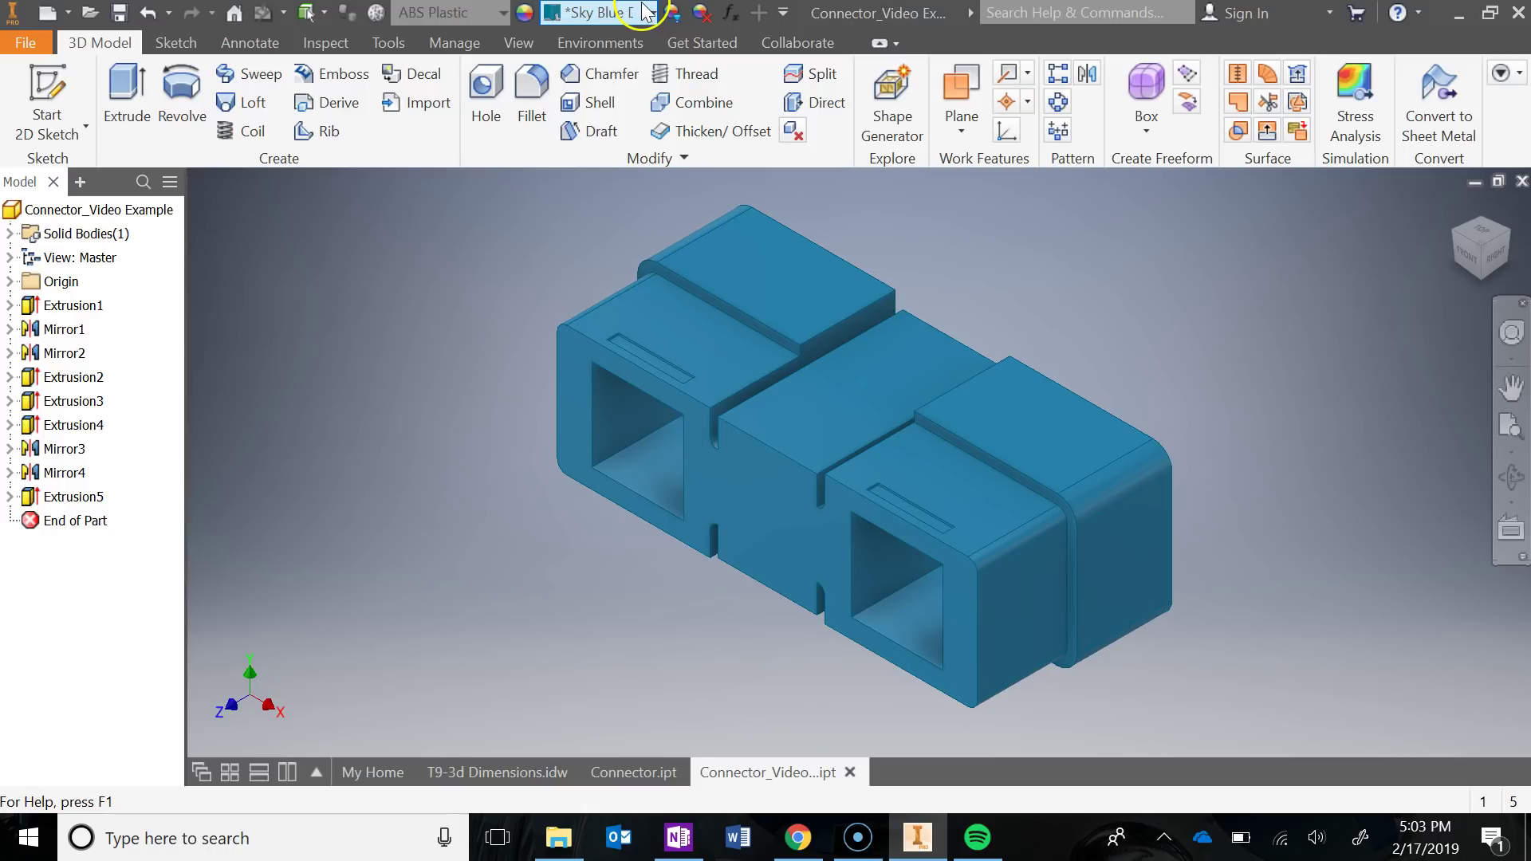
- Update the Physical tab in iProperties to recalculate mass, area and volume
left_click(25, 42)
left_click(116, 542)
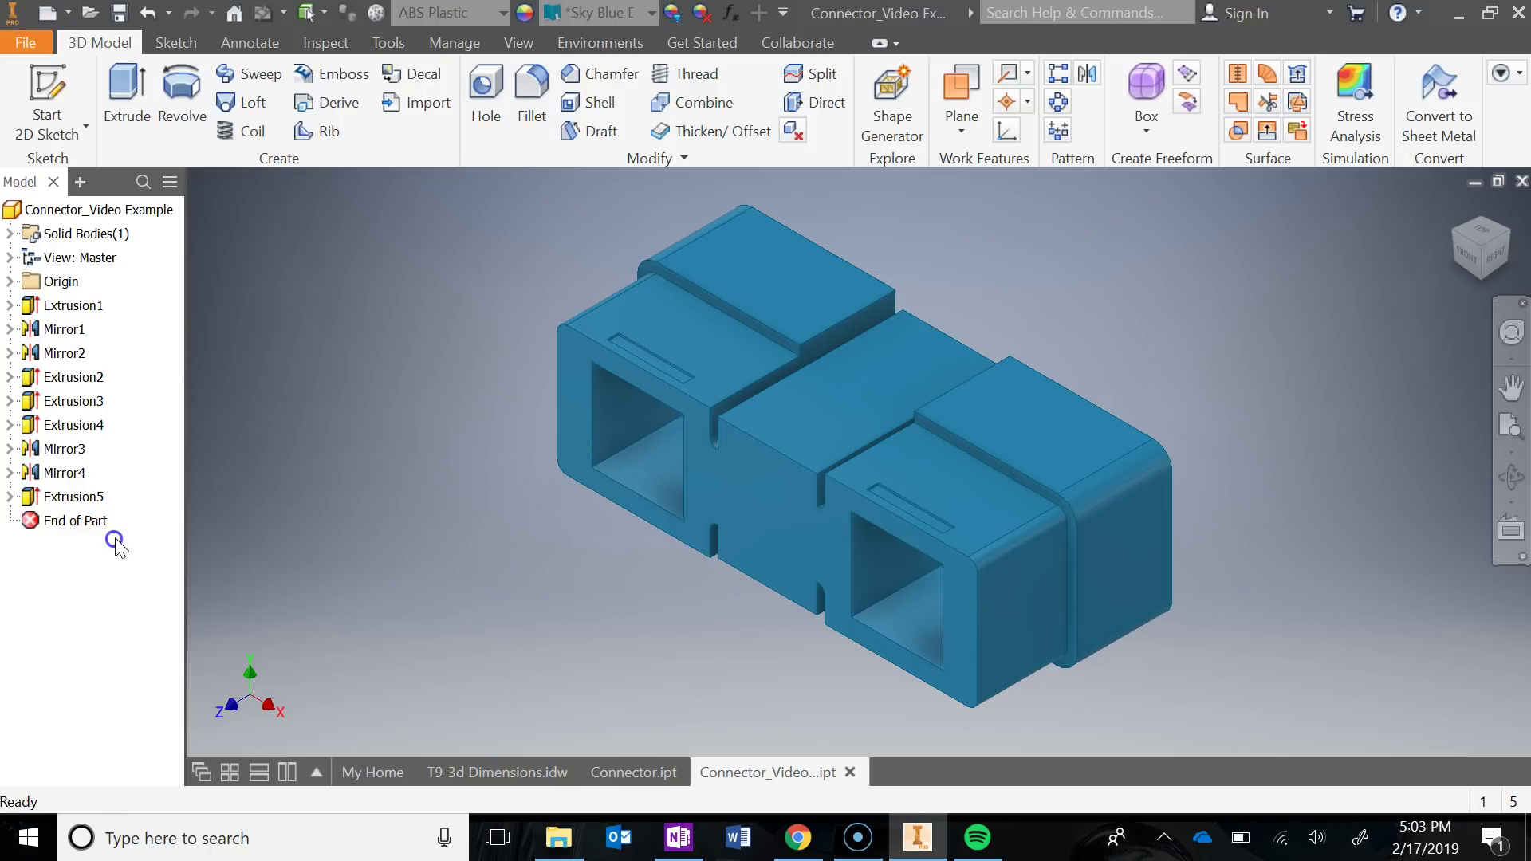
left_click(38, 49)
left_click(308, 514)
left_click(522, 74)
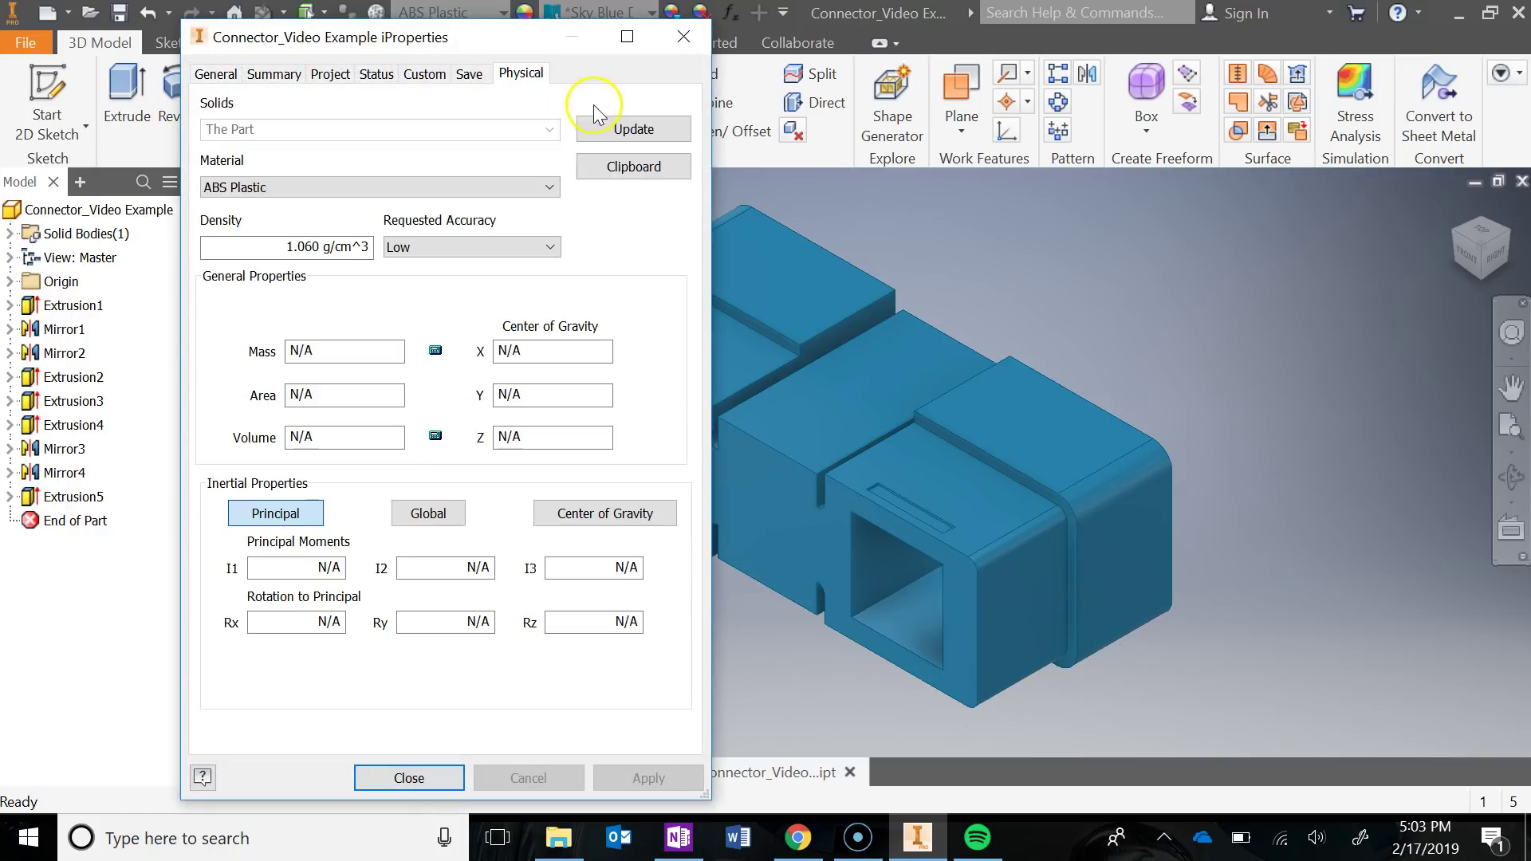
left_click(614, 131)
left_click(402, 786)
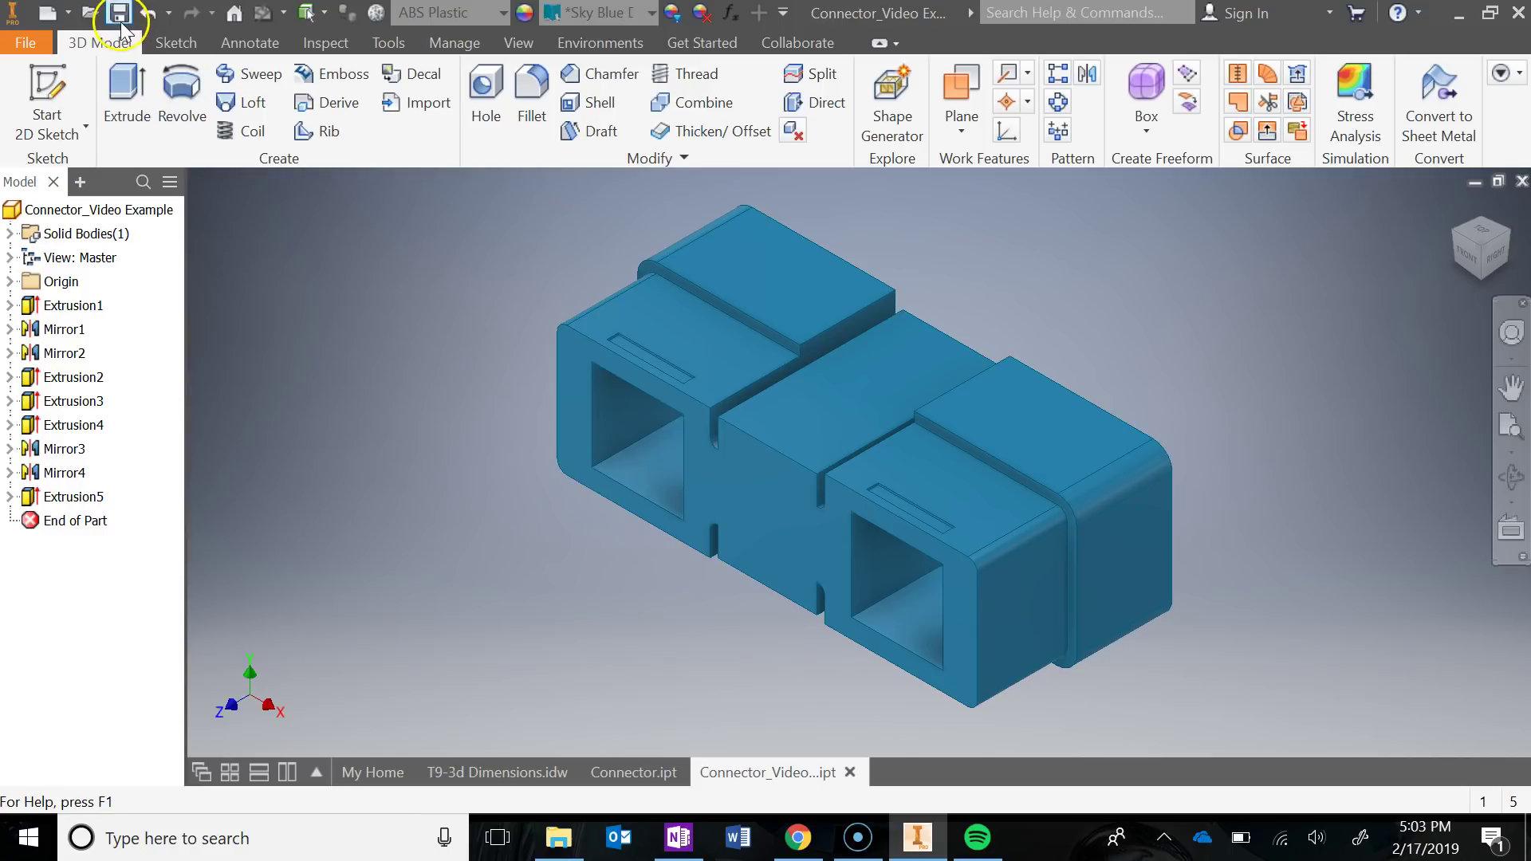
middle_click_drag(1009, 465, 659, 472)
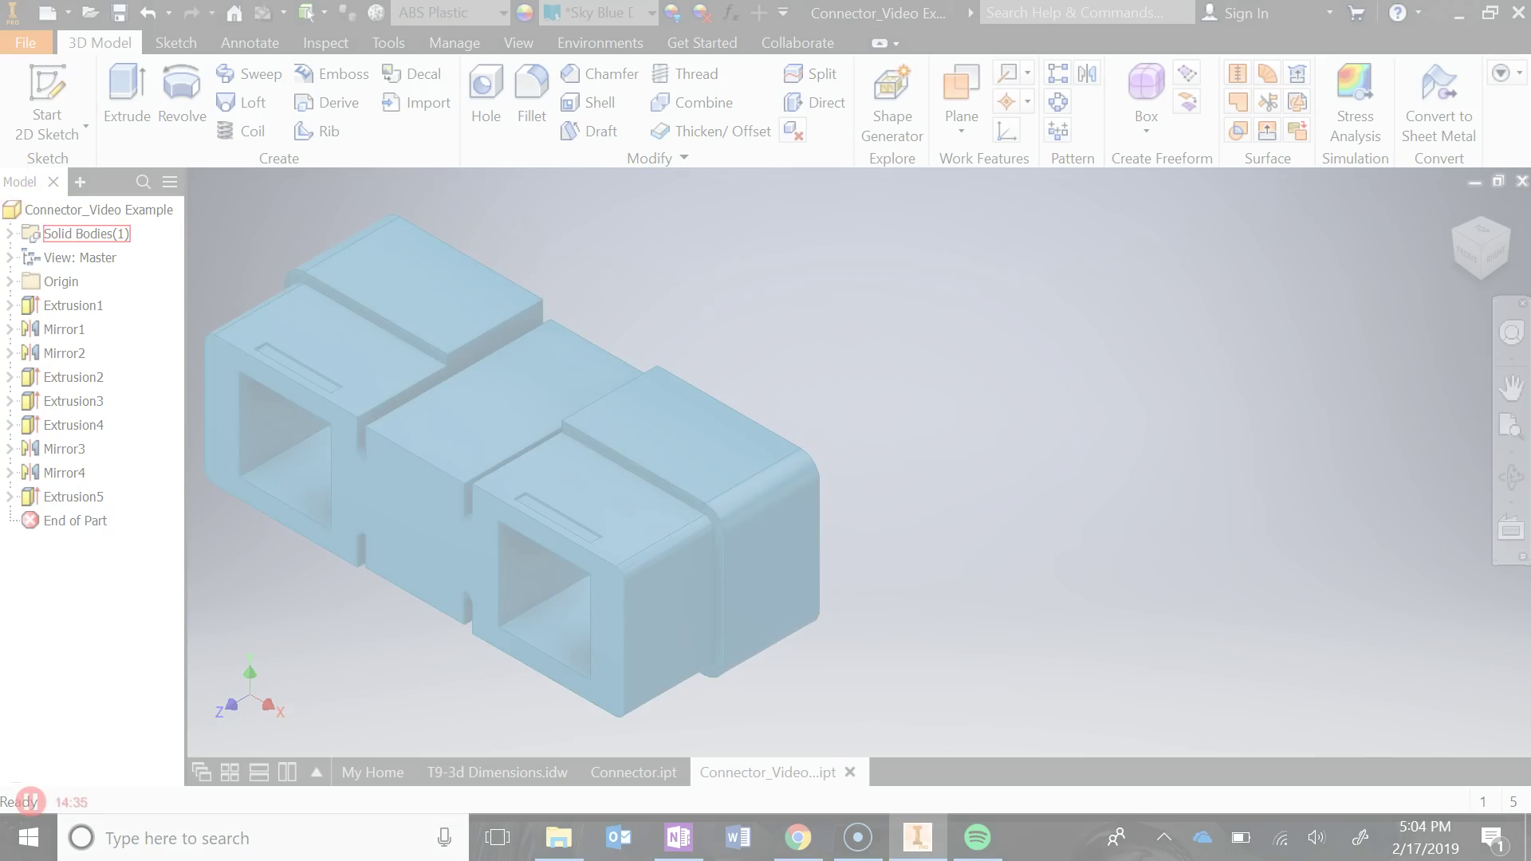
left_click_drag(3, 169, 855, 749)
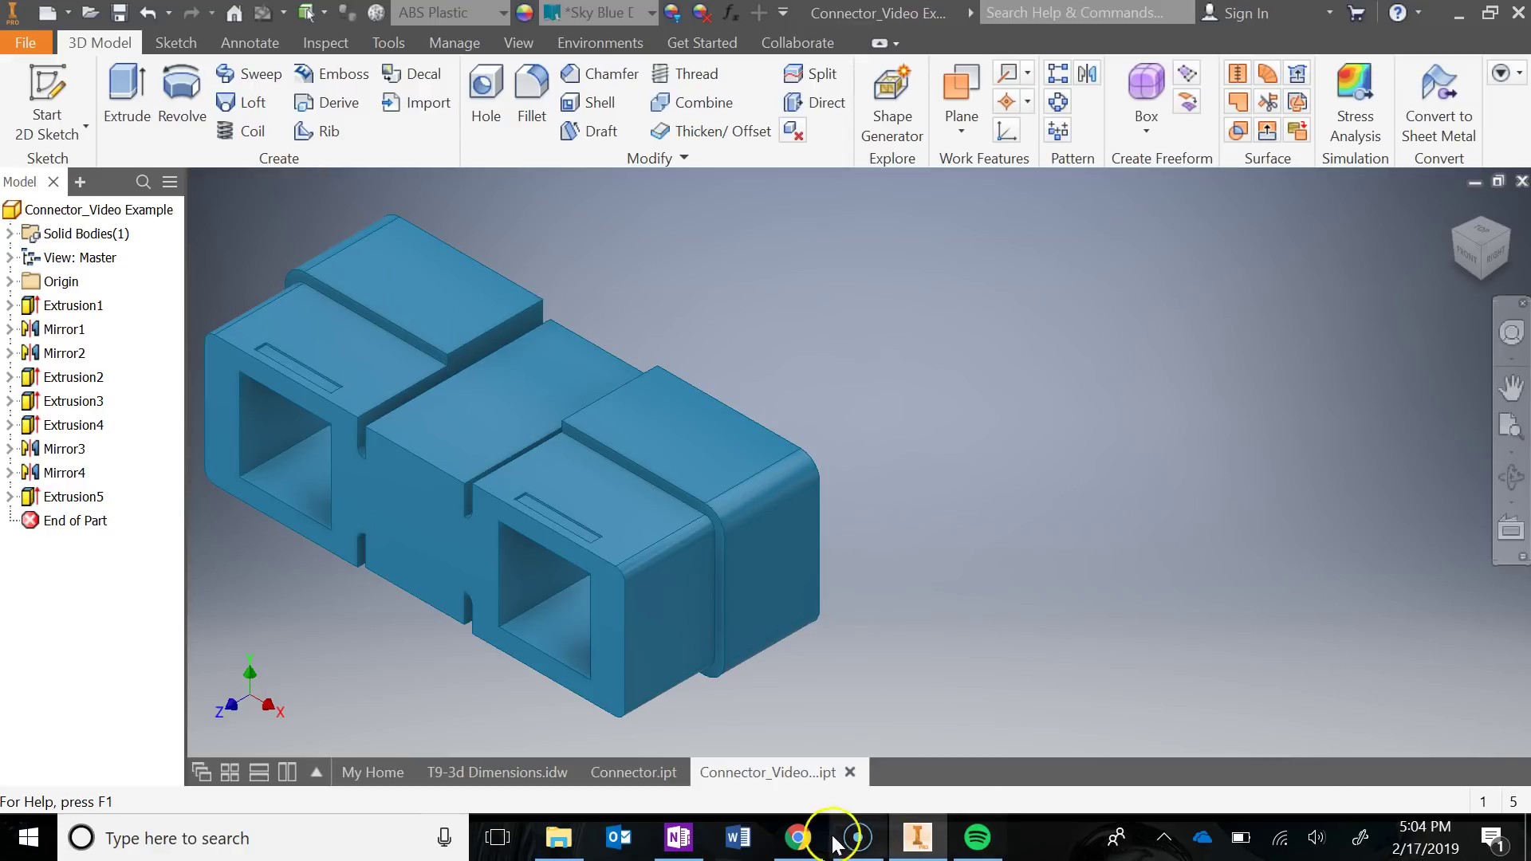